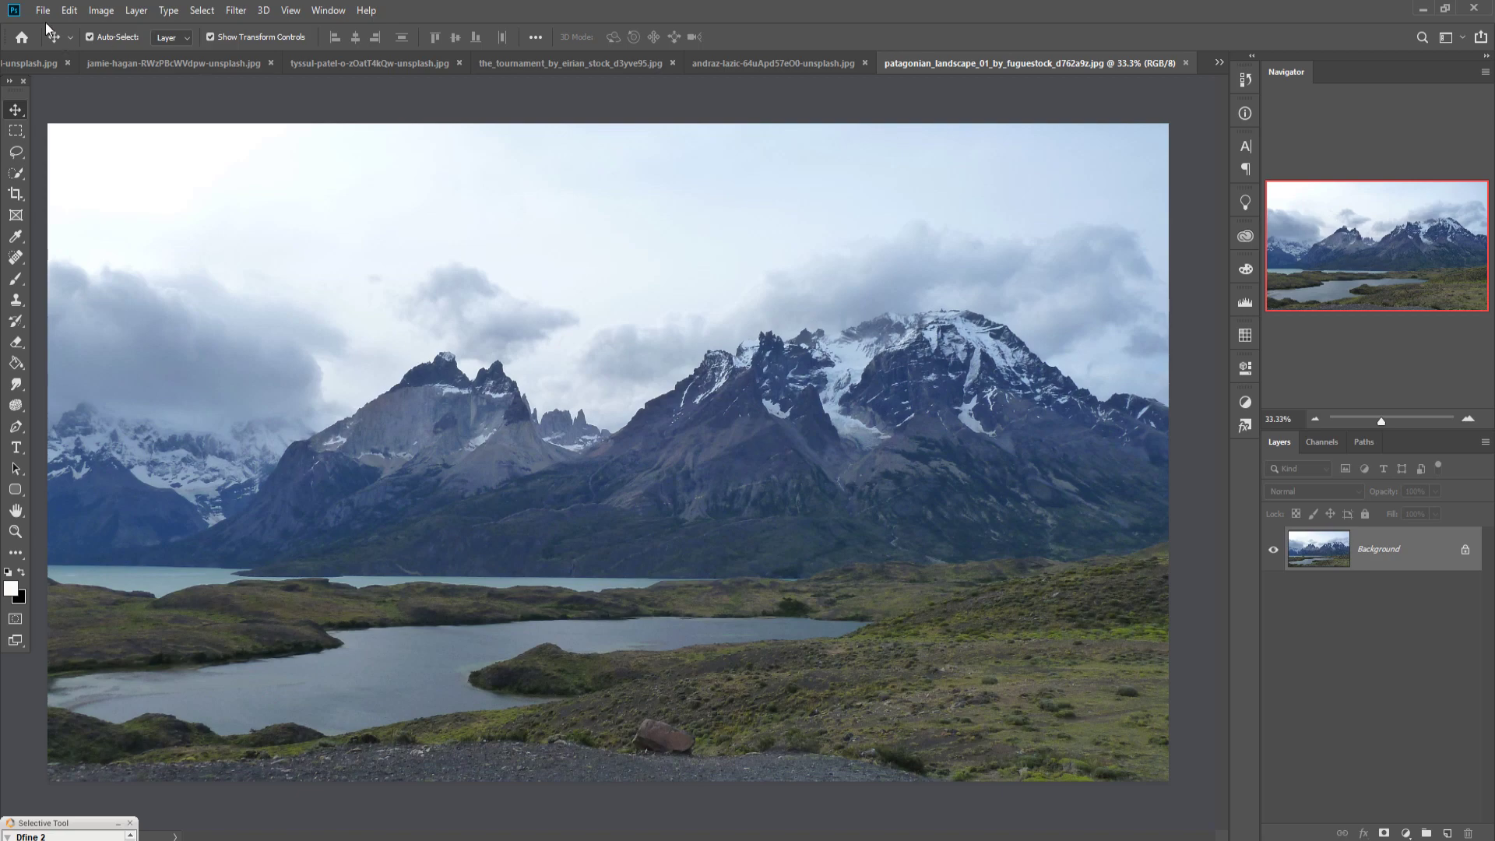
# Create a new document from the recent 1280 x 720 px preset at 300 ppi
pyautogui.click(43, 10)
pyautogui.click(48, 25)
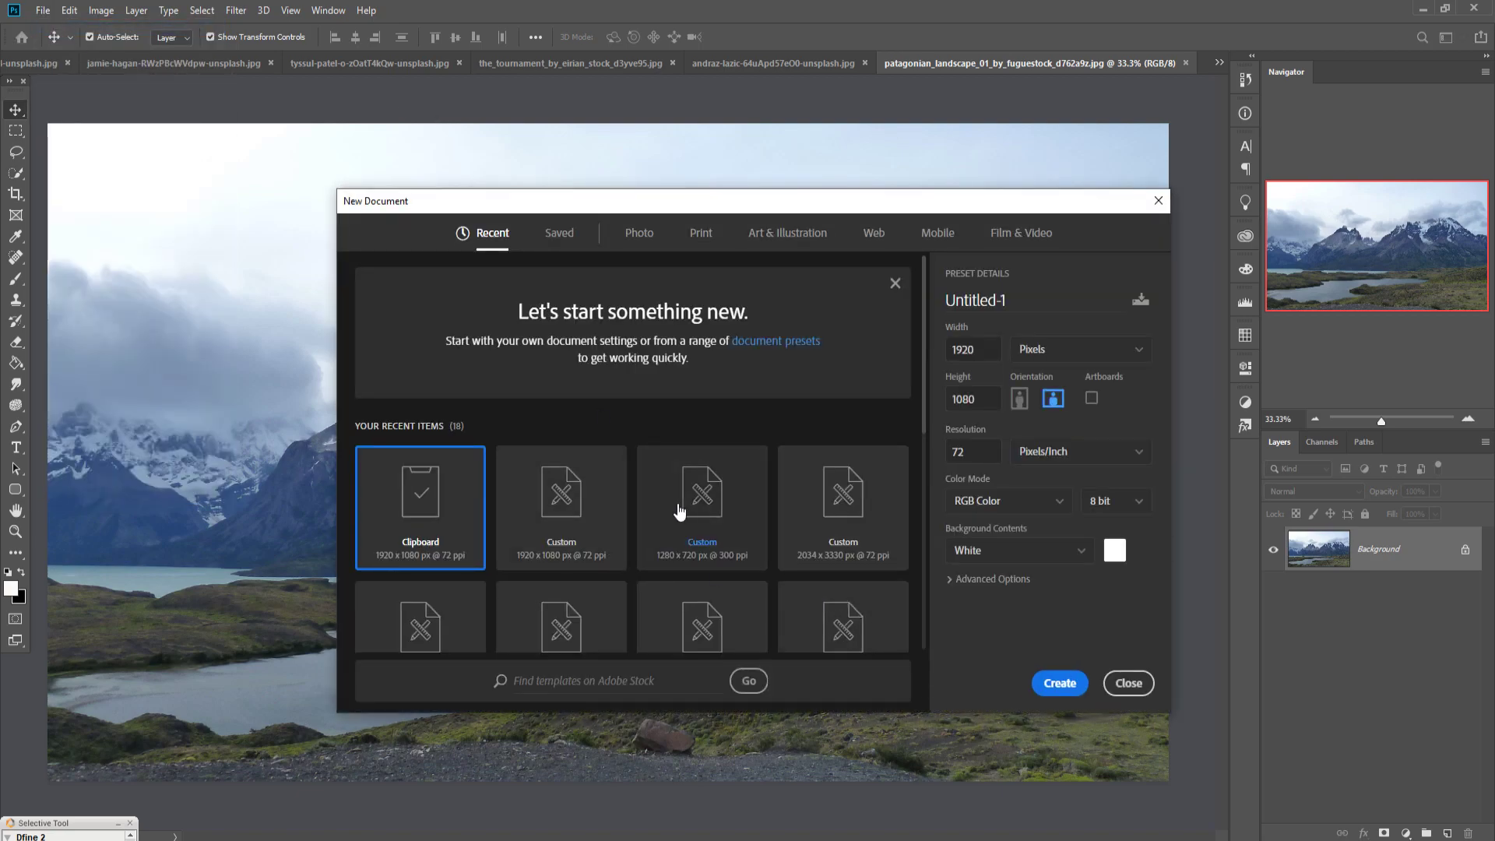
pyautogui.click(689, 506)
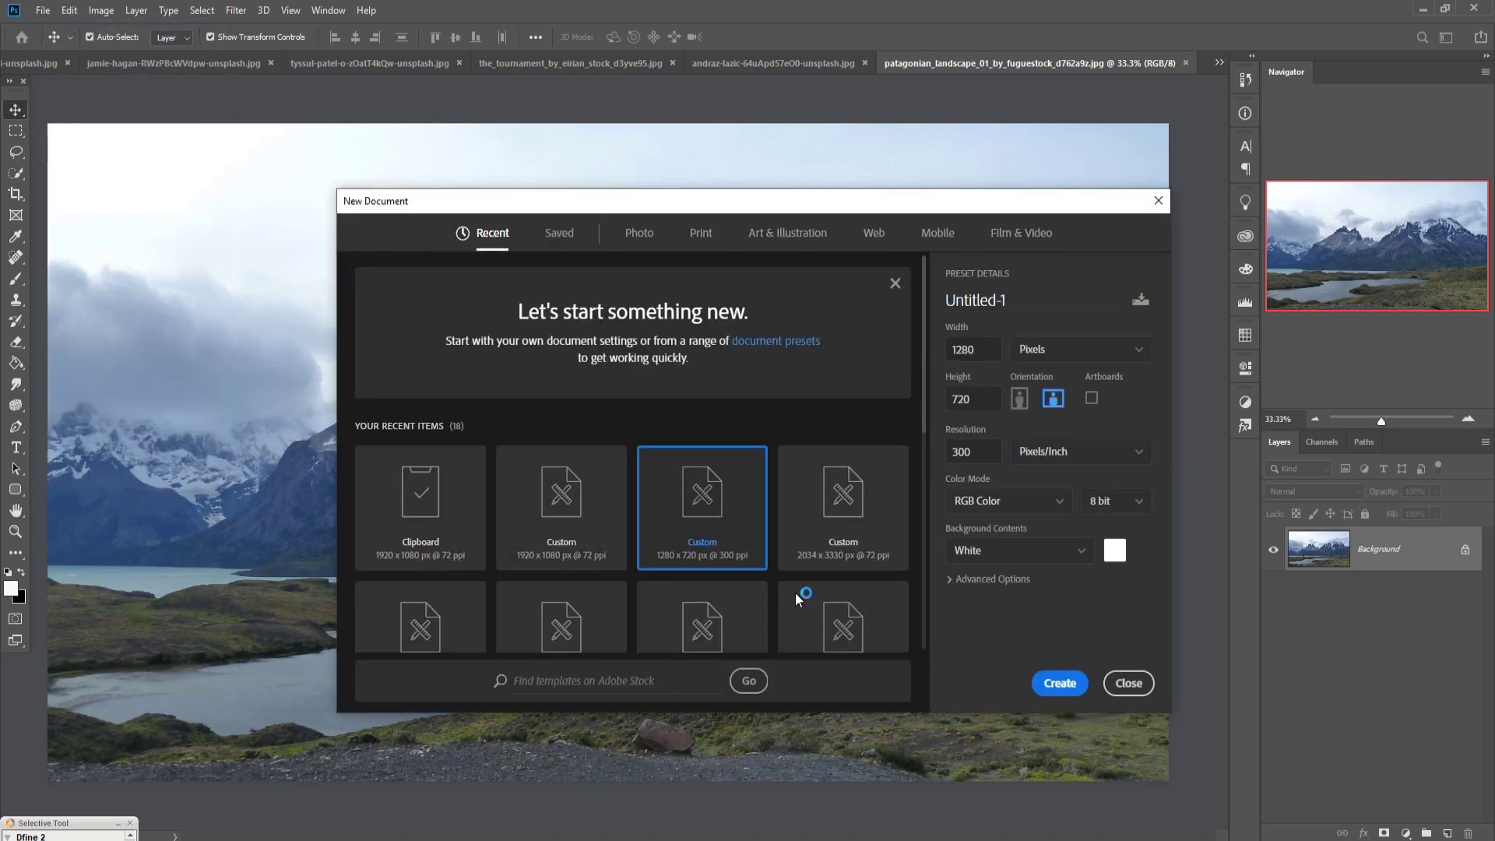
pyautogui.click(1059, 682)
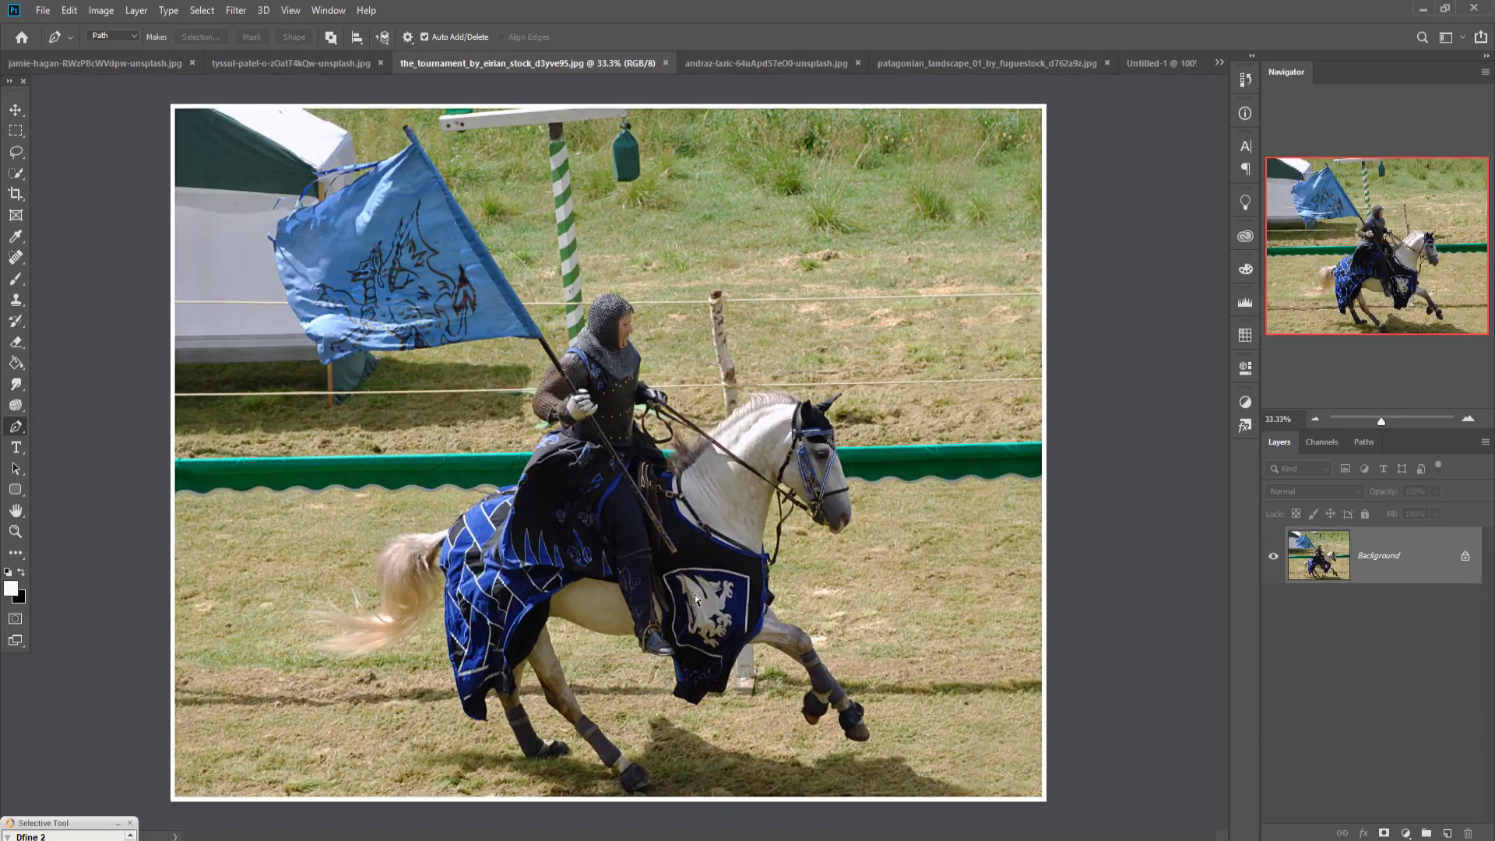
# Start a Pen tool path in the tournament photo, tracing from the horse's belly toward the top of its hind leg
pyautogui.scroll(7, 691, 592)
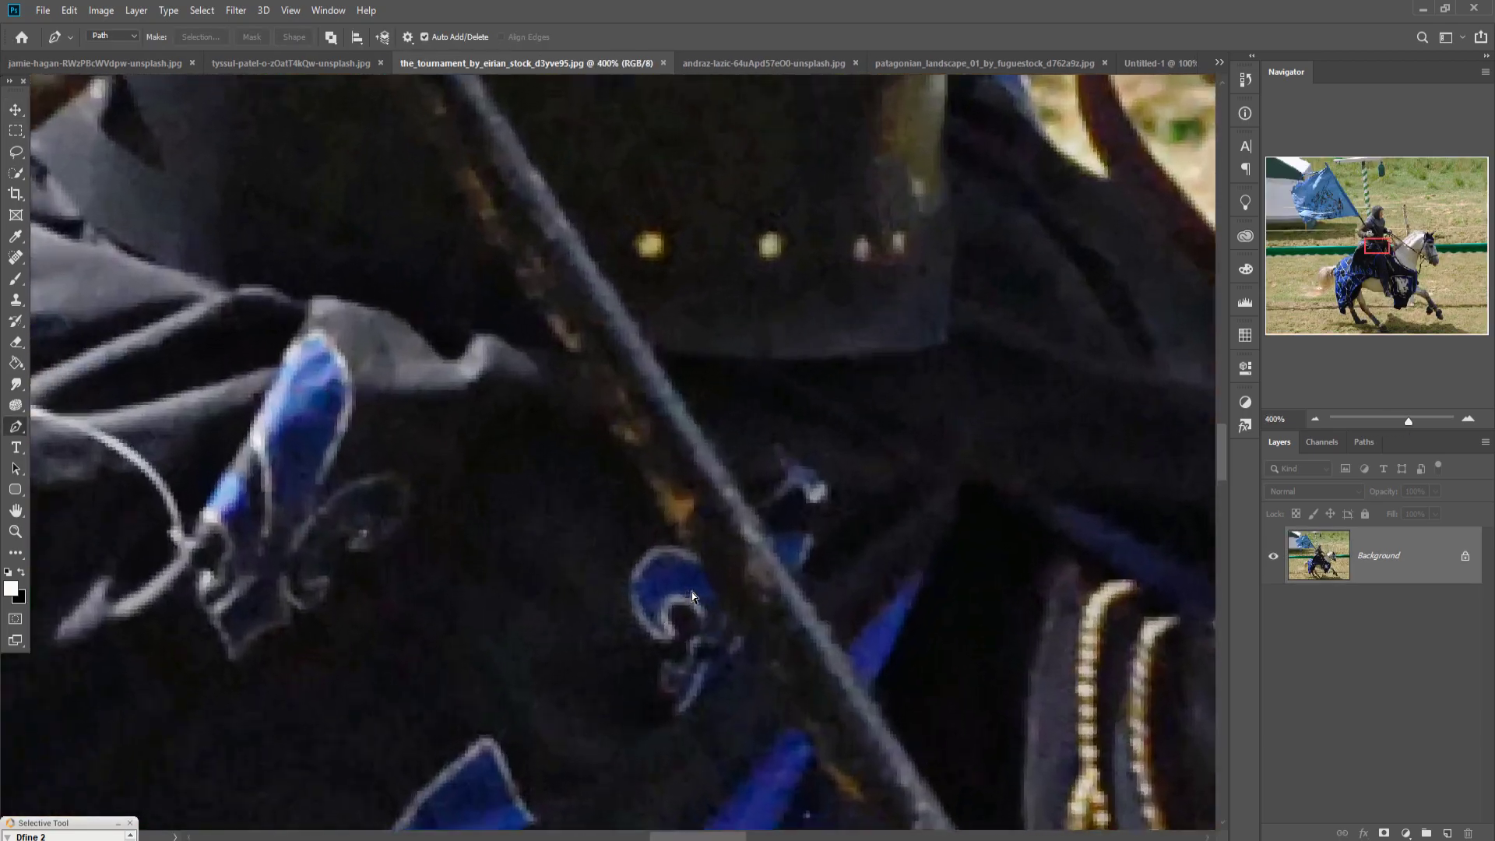
pyautogui.scroll(1, 692, 592)
pyautogui.moveTo(724, 686); pyautogui.dragTo(758, 220)
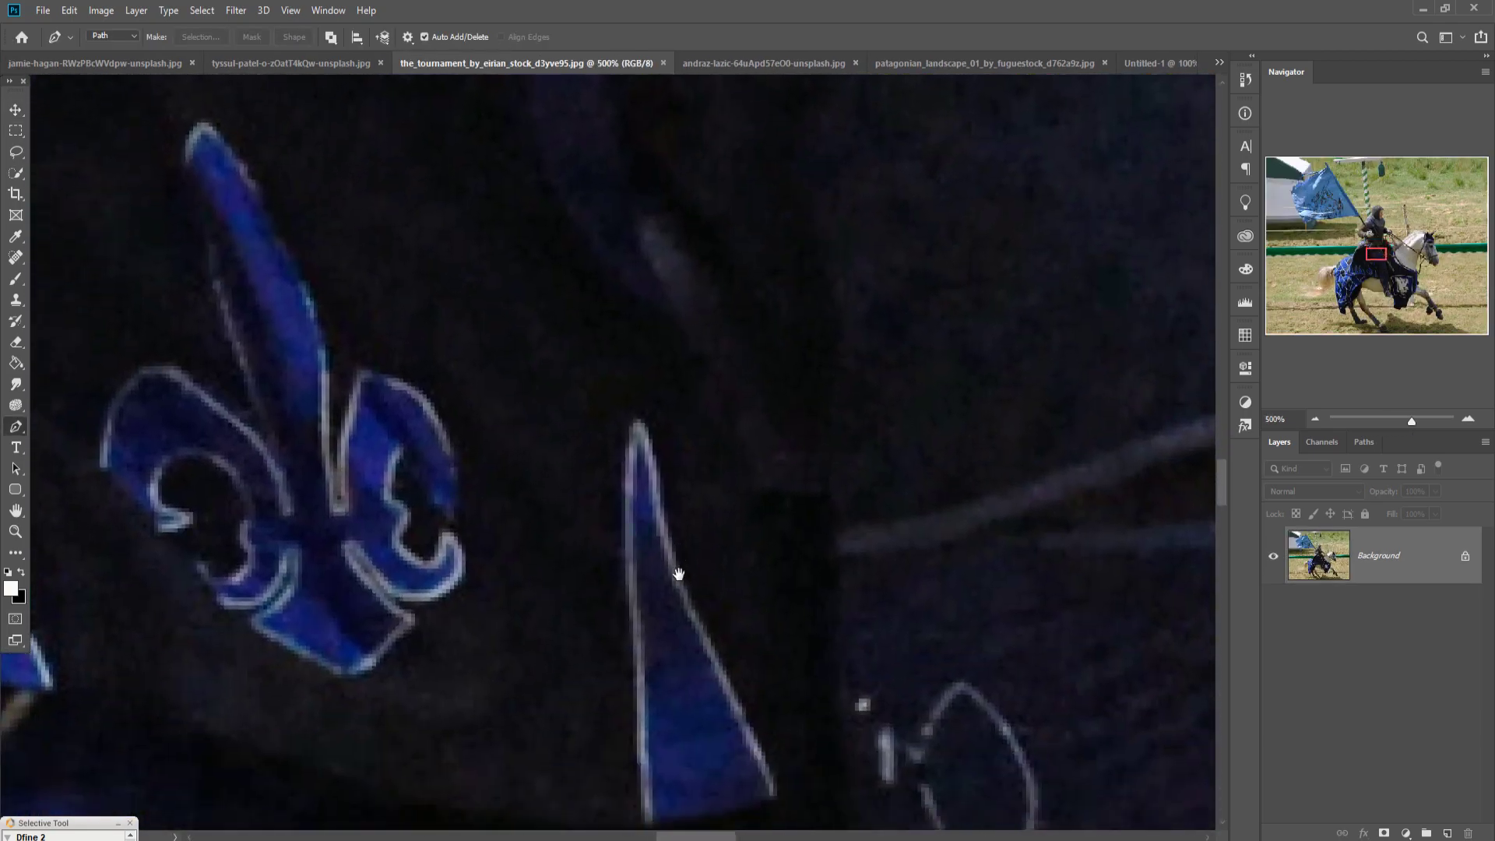
pyautogui.moveTo(678, 574); pyautogui.dragTo(679, 335)
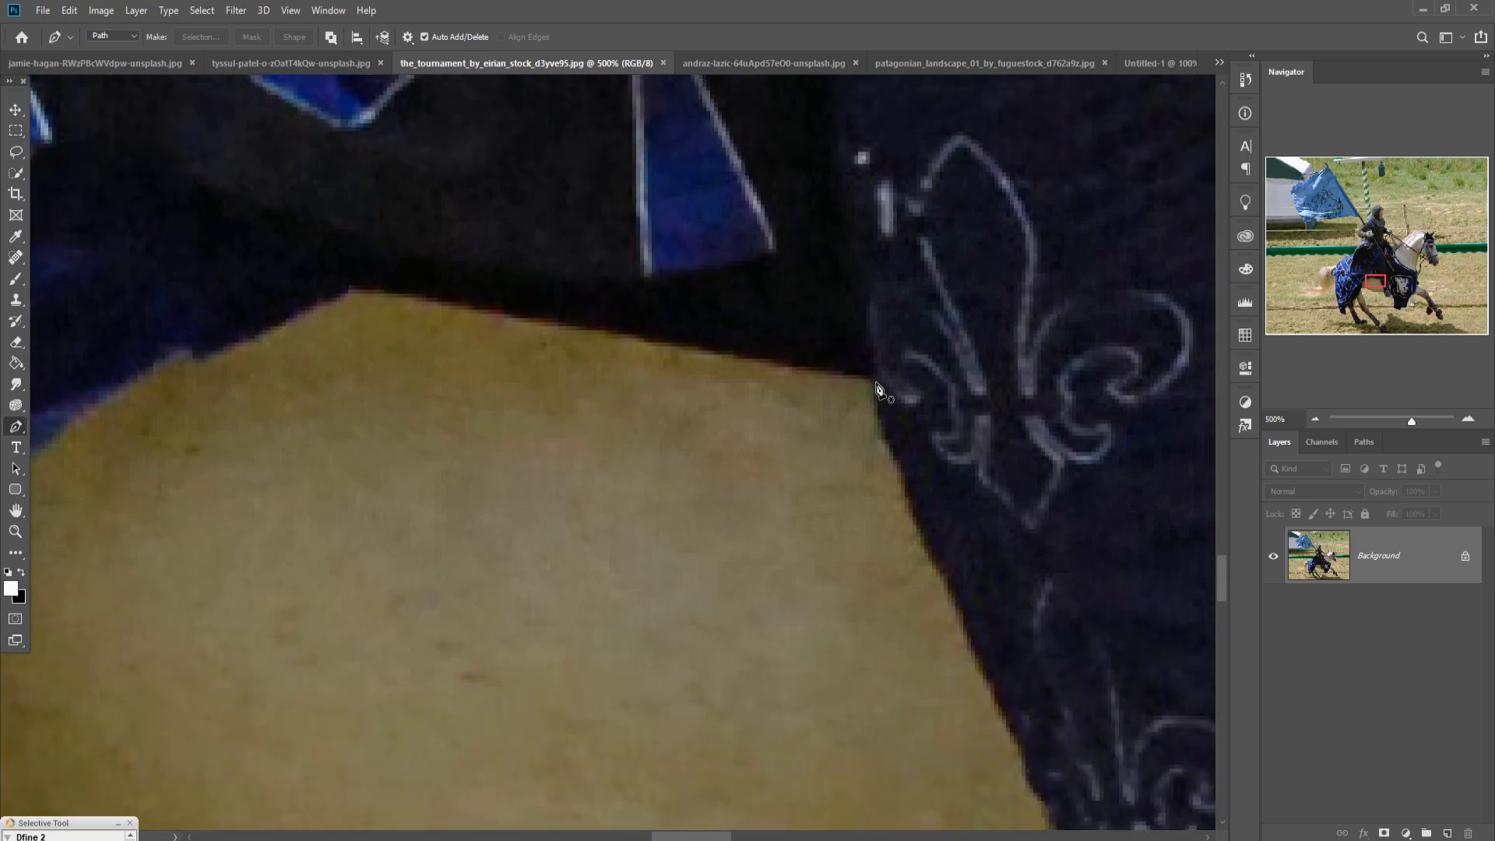
pyautogui.click(874, 380)
pyautogui.click(627, 335)
pyautogui.click(351, 289)
pyautogui.click(591, 407)
pyautogui.moveTo(604, 444); pyautogui.dragTo(690, 154)
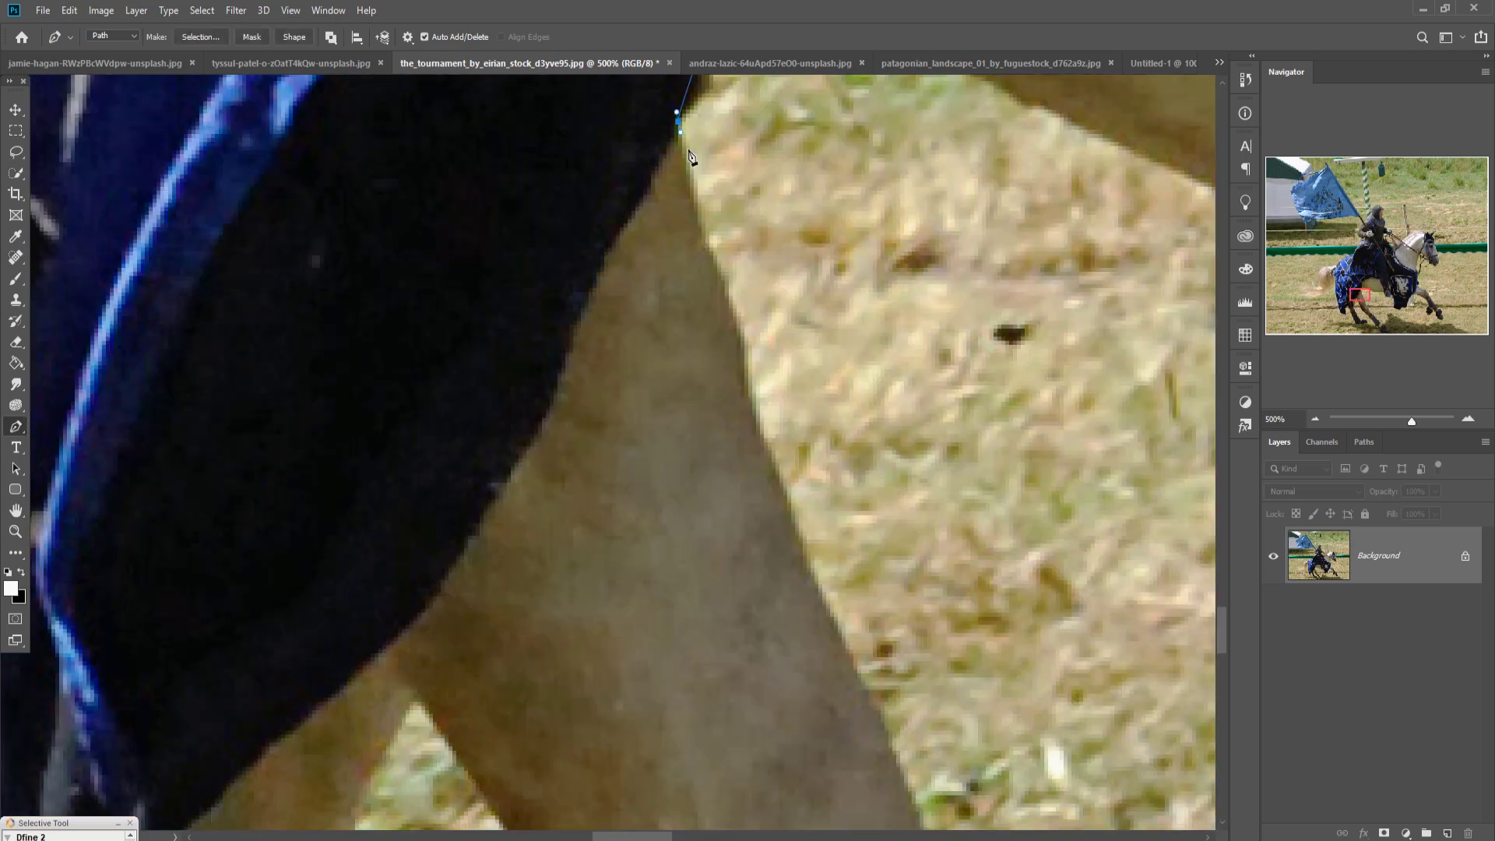
# Continue the Pen path down and around the horse's near hind leg, including its wrap and hoof
pyautogui.scroll(-4, 804, 337)
pyautogui.scroll(1, 1123, 335)
pyautogui.moveTo(616, 601)
pyautogui.mouseDown()
pyautogui.moveTo(1147, 423)
pyautogui.moveTo(771, 346)
pyautogui.mouseUp()
pyautogui.click(700, 317)
pyautogui.click(291, 354)
pyautogui.click(386, 607)
pyautogui.moveTo(435, 731); pyautogui.dragTo(183, 218)
pyautogui.click(284, 323)
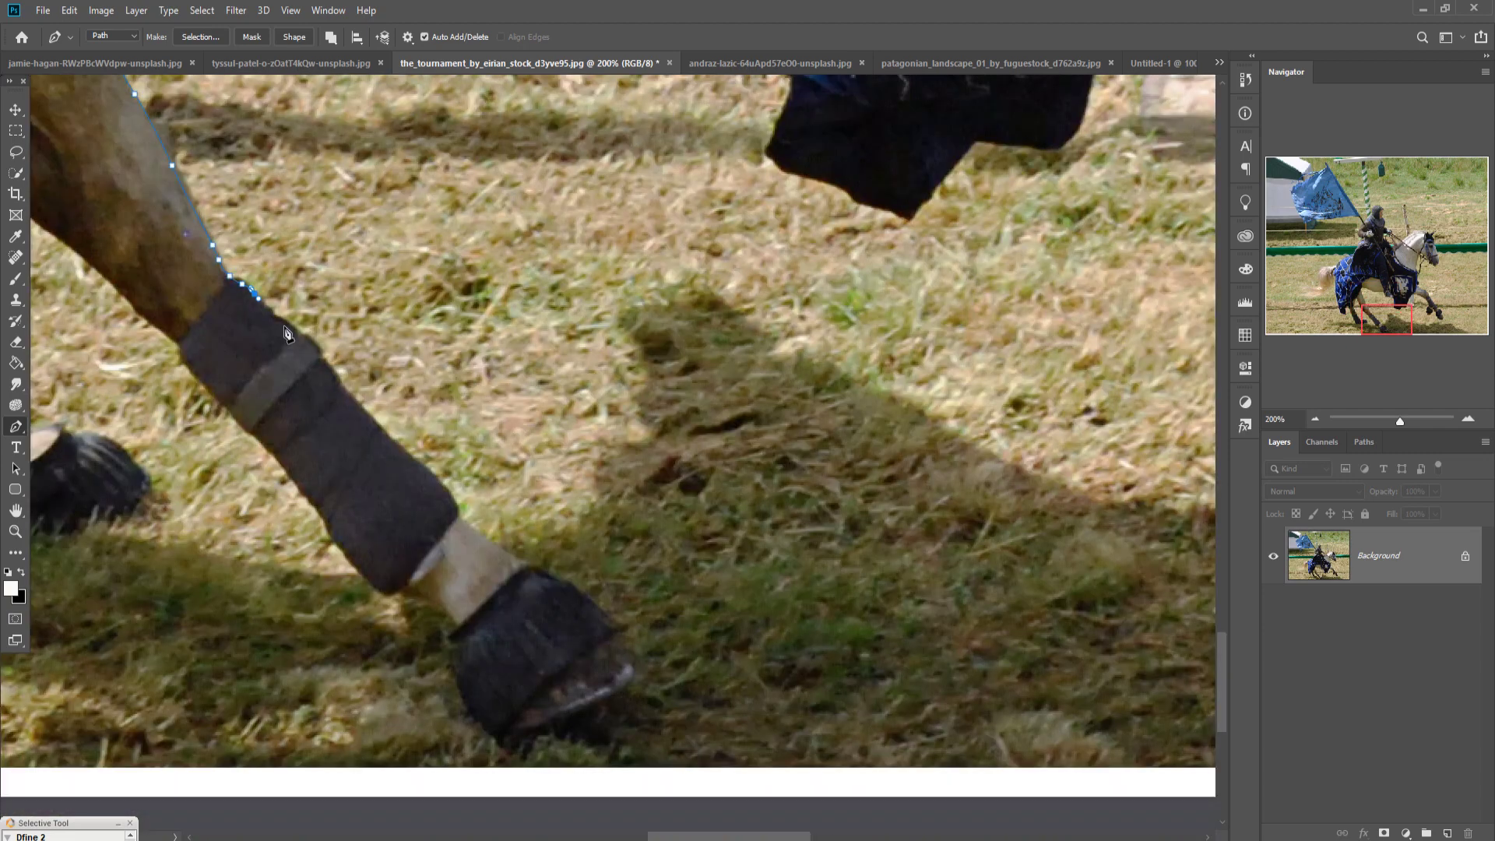
pyautogui.click(416, 464)
pyautogui.click(436, 617)
pyautogui.click(376, 583)
pyautogui.click(117, 289)
# Trace the path between the hind legs and around the second hind leg and hoof
pyautogui.moveTo(117, 289); pyautogui.dragTo(634, 455)
pyautogui.click(416, 124)
pyautogui.click(442, 515)
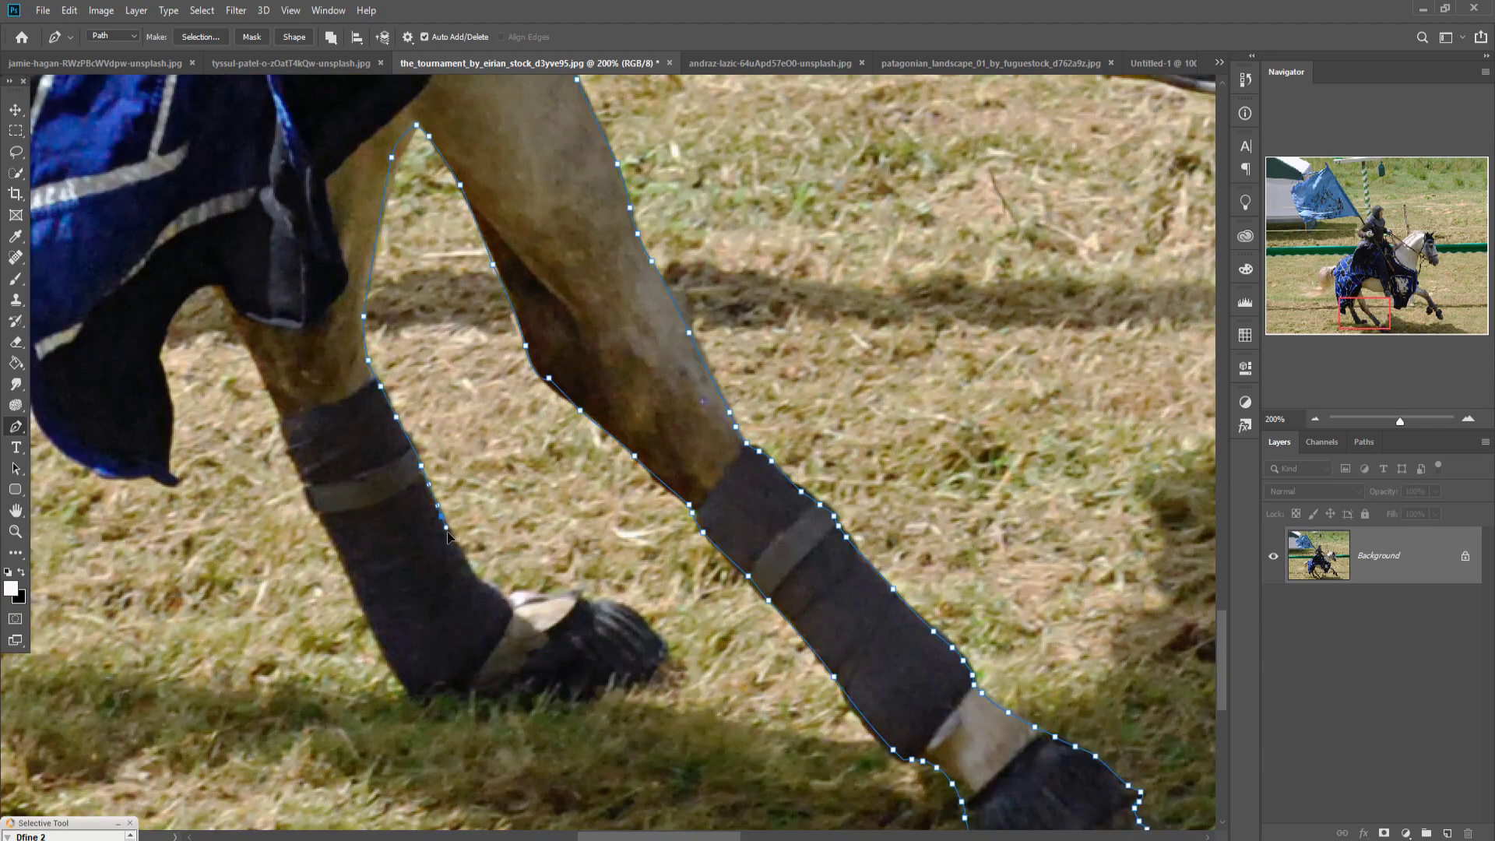
pyautogui.click(664, 648)
pyautogui.click(430, 714)
# Trace the Pen path up the rear edge of the blue horse cloth to the base of the tail
pyautogui.click(176, 479)
pyautogui.moveTo(175, 481); pyautogui.dragTo(666, 590)
pyautogui.moveTo(498, 132); pyautogui.dragTo(553, 739)
pyautogui.moveTo(483, 241); pyautogui.dragTo(630, 342)
pyautogui.click(639, 235)
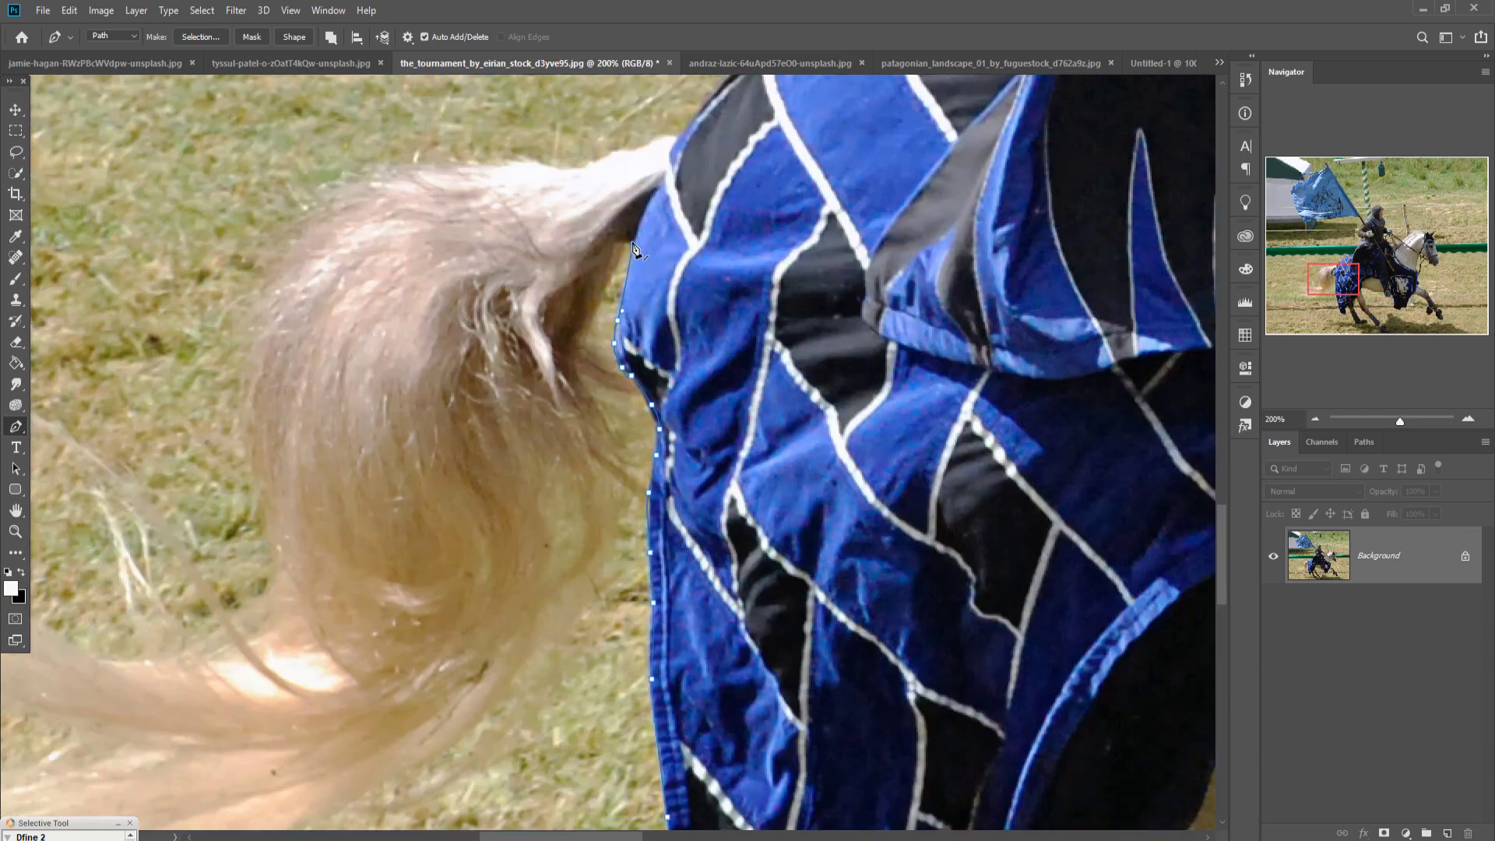
# Outline the horse's tail and the rump of the blue cloth up to the rider's cape
pyautogui.moveTo(311, 779); pyautogui.dragTo(1182, 539)
pyautogui.click(1019, 256)
pyautogui.moveTo(1070, 276); pyautogui.dragTo(200, 680)
pyautogui.click(304, 426)
pyautogui.click(338, 372)
pyautogui.click(716, 294)
pyautogui.click(839, 162)
pyautogui.moveTo(844, 167); pyautogui.dragTo(529, 724)
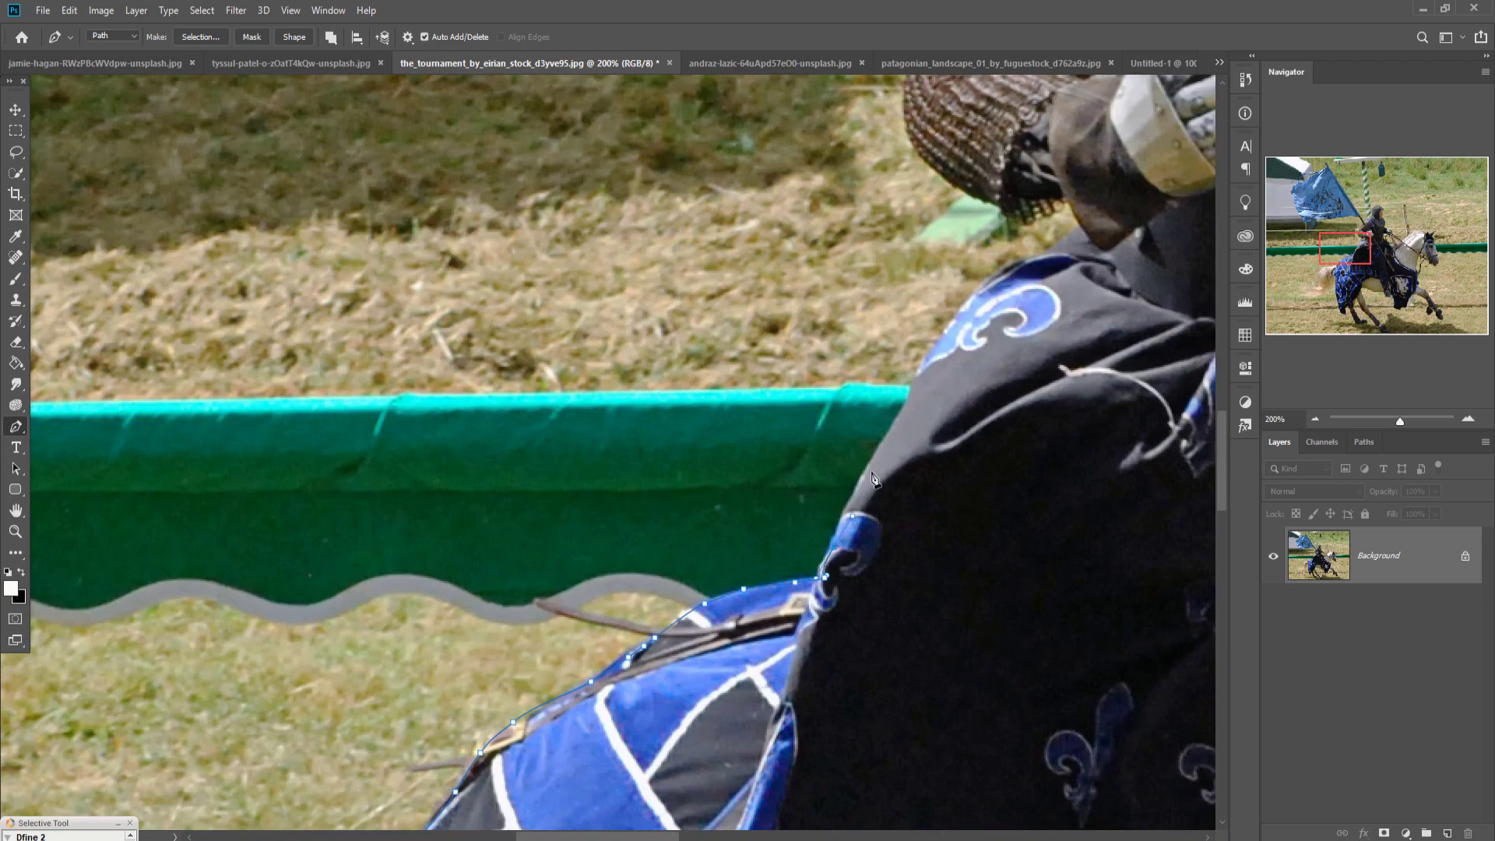
# Continue the path along the rider's cape and rear arm to the flagpole and the flag's lower corner
pyautogui.moveTo(989, 225); pyautogui.dragTo(918, 763)
pyautogui.click(956, 394)
pyautogui.click(864, 249)
pyautogui.moveTo(821, 249); pyautogui.dragTo(805, 250)
pyautogui.click(740, 246)
# Trace the Pen path along the flag's lower edge and up its outer edge
pyautogui.moveTo(222, 311); pyautogui.dragTo(1156, 446)
pyautogui.click(477, 536)
pyautogui.click(323, 274)
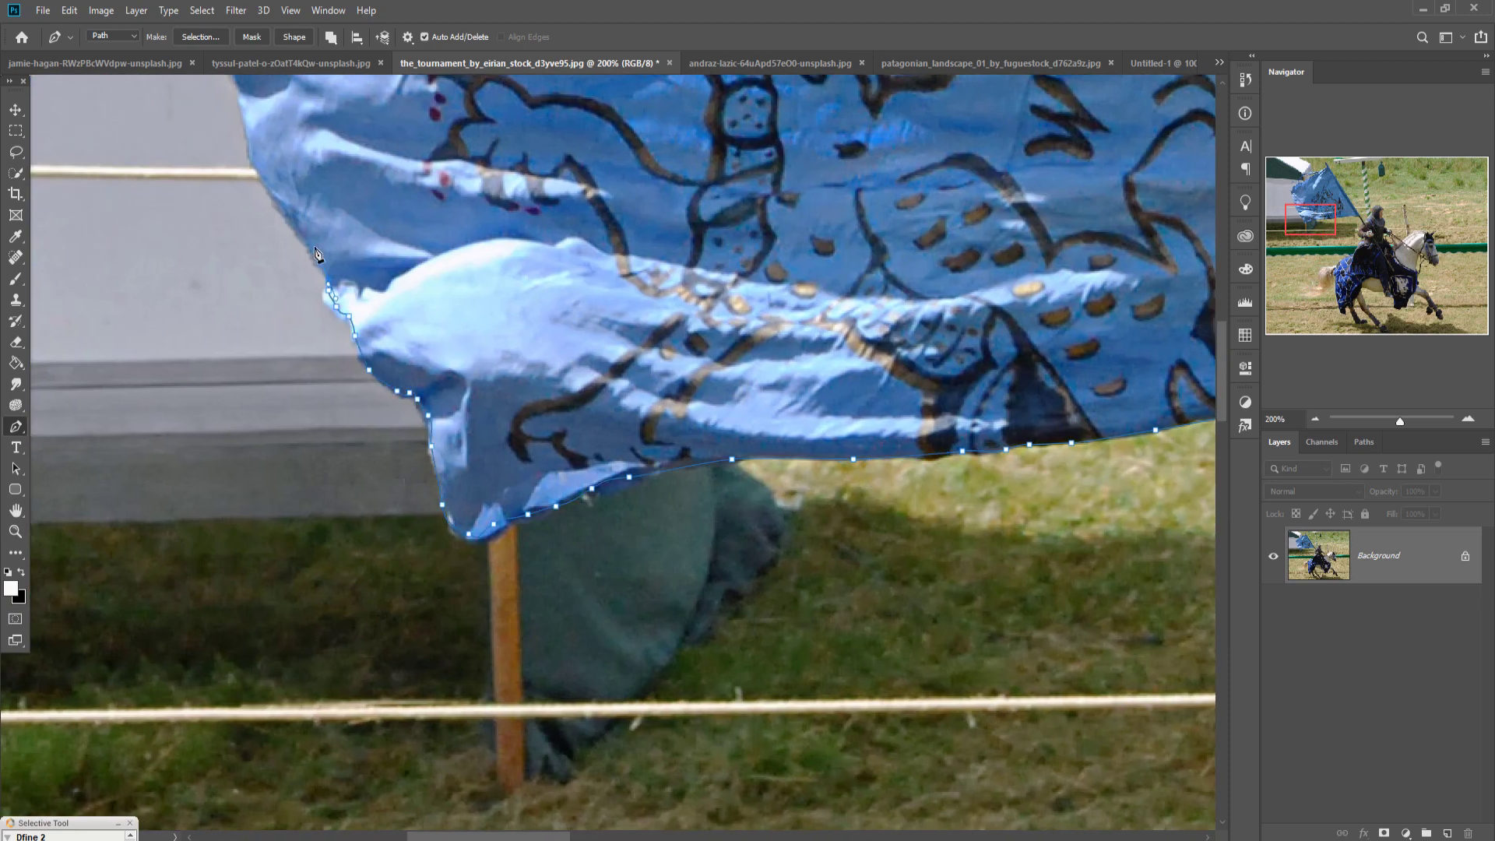
pyautogui.moveTo(327, 264); pyautogui.dragTo(378, 747)
pyautogui.click(222, 334)
pyautogui.moveTo(386, 311); pyautogui.dragTo(285, 794)
# Trace the flag's upper edge and go around the tip of the flagpole
pyautogui.moveTo(725, 327); pyautogui.dragTo(735, 320)
pyautogui.click(934, 191)
pyautogui.click(901, 83)
pyautogui.click(969, 176)
pyautogui.moveTo(1179, 563); pyautogui.dragTo(530, 433)
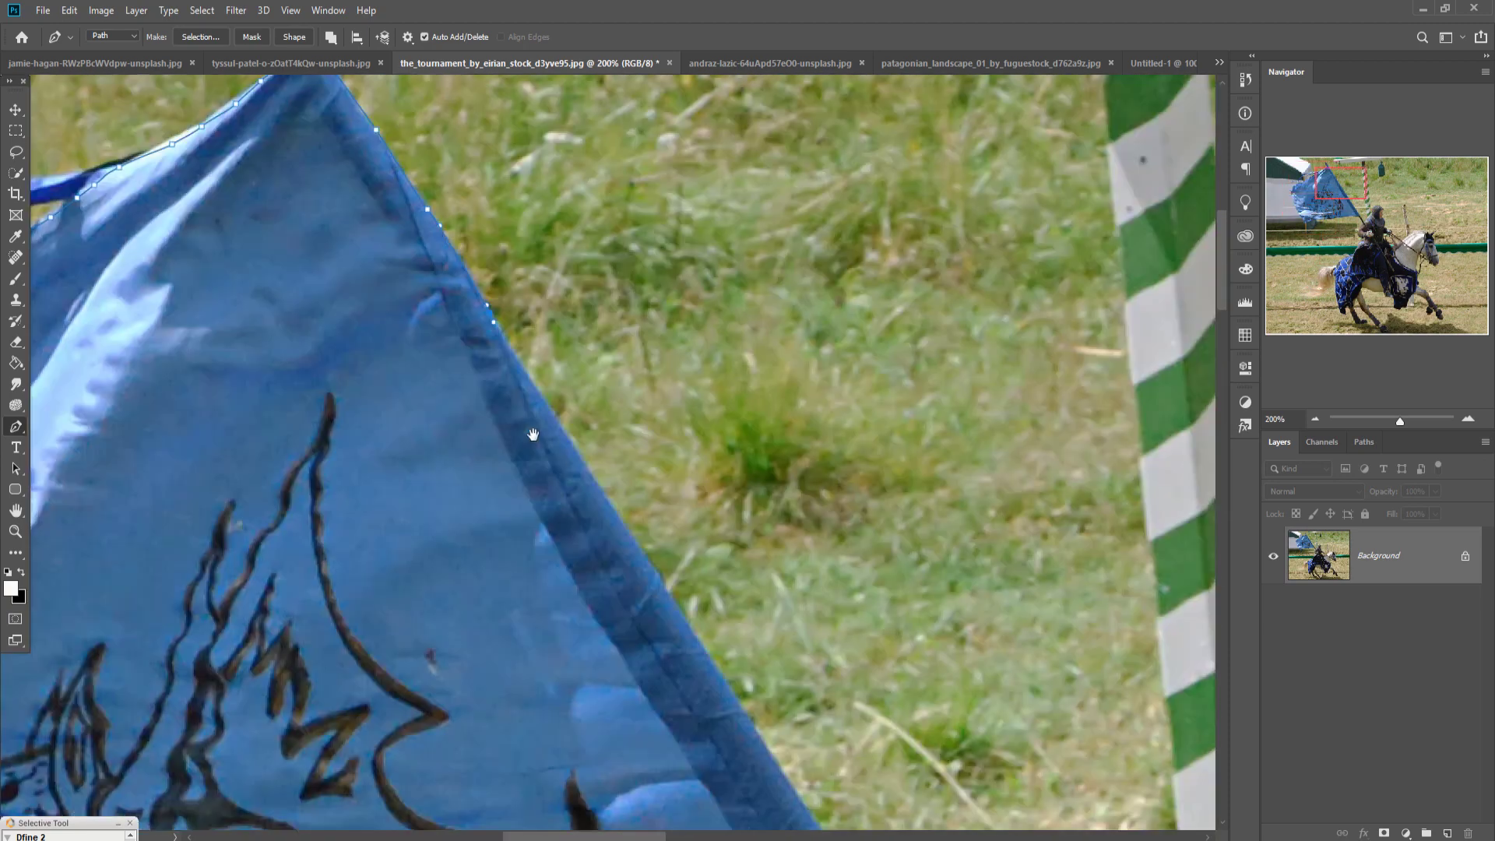
# Continue the path down the flag's pole side, then around the rider's shoulder and chainmail hood
pyautogui.click(802, 802)
pyautogui.moveTo(806, 805); pyautogui.dragTo(308, 265)
pyautogui.moveTo(595, 735); pyautogui.dragTo(514, 433)
pyautogui.moveTo(607, 476); pyautogui.dragTo(614, 471)
pyautogui.click(677, 375)
pyautogui.click(841, 130)
pyautogui.click(1009, 246)
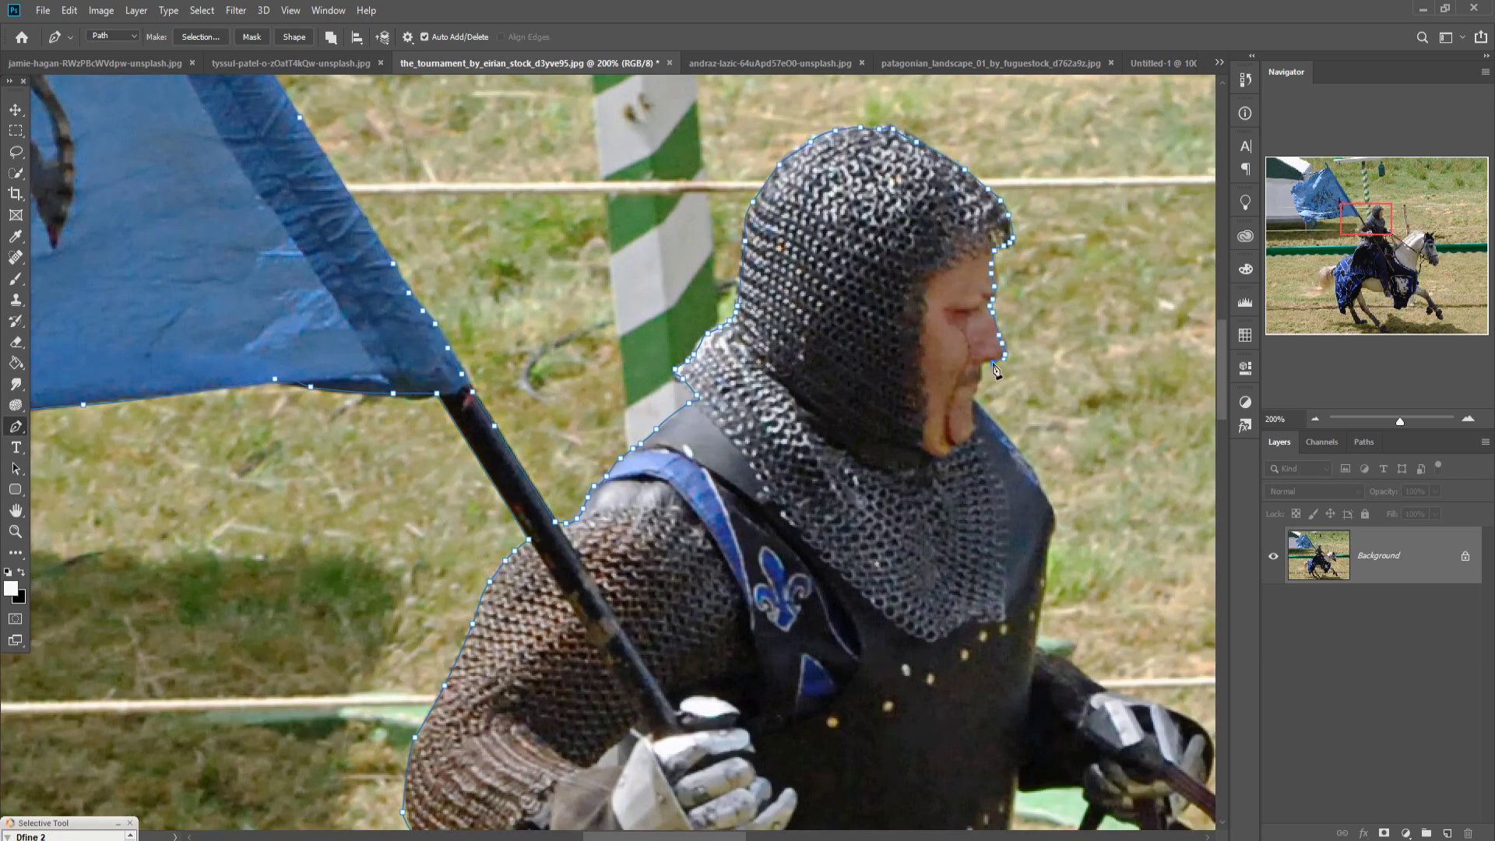
# Trace the rider's face, chest and forward arm, then continue along the reins to the horse's mane
pyautogui.click(976, 402)
pyautogui.click(1052, 533)
pyautogui.click(1140, 700)
pyautogui.moveTo(1204, 786); pyautogui.dragTo(464, 311)
pyautogui.click(605, 420)
pyautogui.click(807, 408)
pyautogui.click(1186, 243)
pyautogui.moveTo(1187, 244); pyautogui.dragTo(336, 228)
# Trace the Pen path around the horse's ears and down its forehead
pyautogui.click(469, 301)
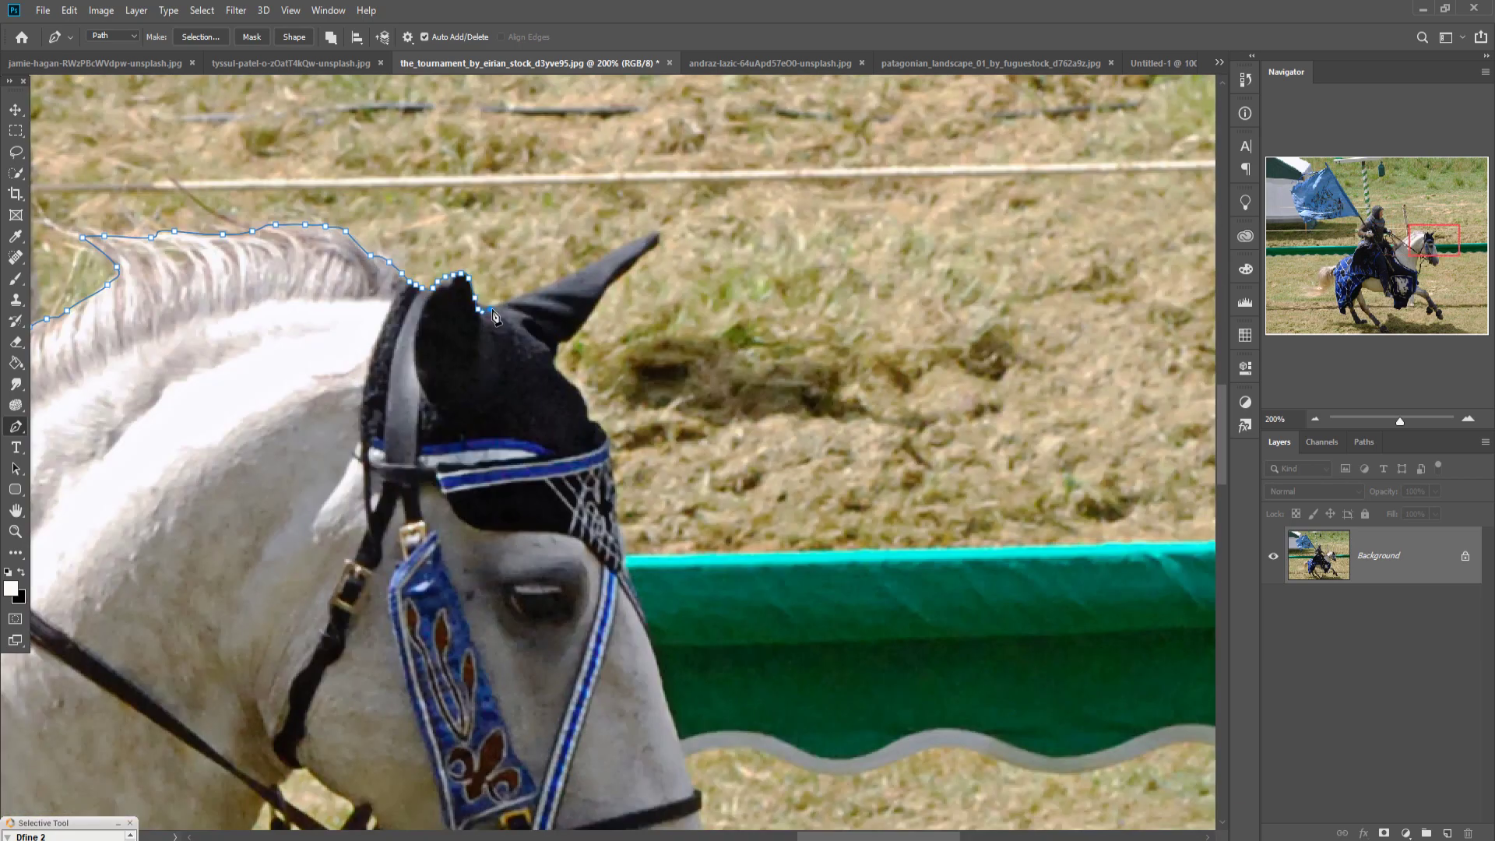
pyautogui.click(656, 232)
pyautogui.click(604, 437)
# Outline the horse's nose, muzzle and jaw with closely spaced anchor points
pyautogui.moveTo(685, 749); pyautogui.dragTo(569, 155)
pyautogui.click(582, 224)
pyautogui.click(582, 258)
pyautogui.click(599, 343)
pyautogui.click(589, 399)
pyautogui.click(562, 434)
pyautogui.click(530, 474)
pyautogui.click(489, 480)
pyautogui.click(465, 444)
pyautogui.click(415, 425)
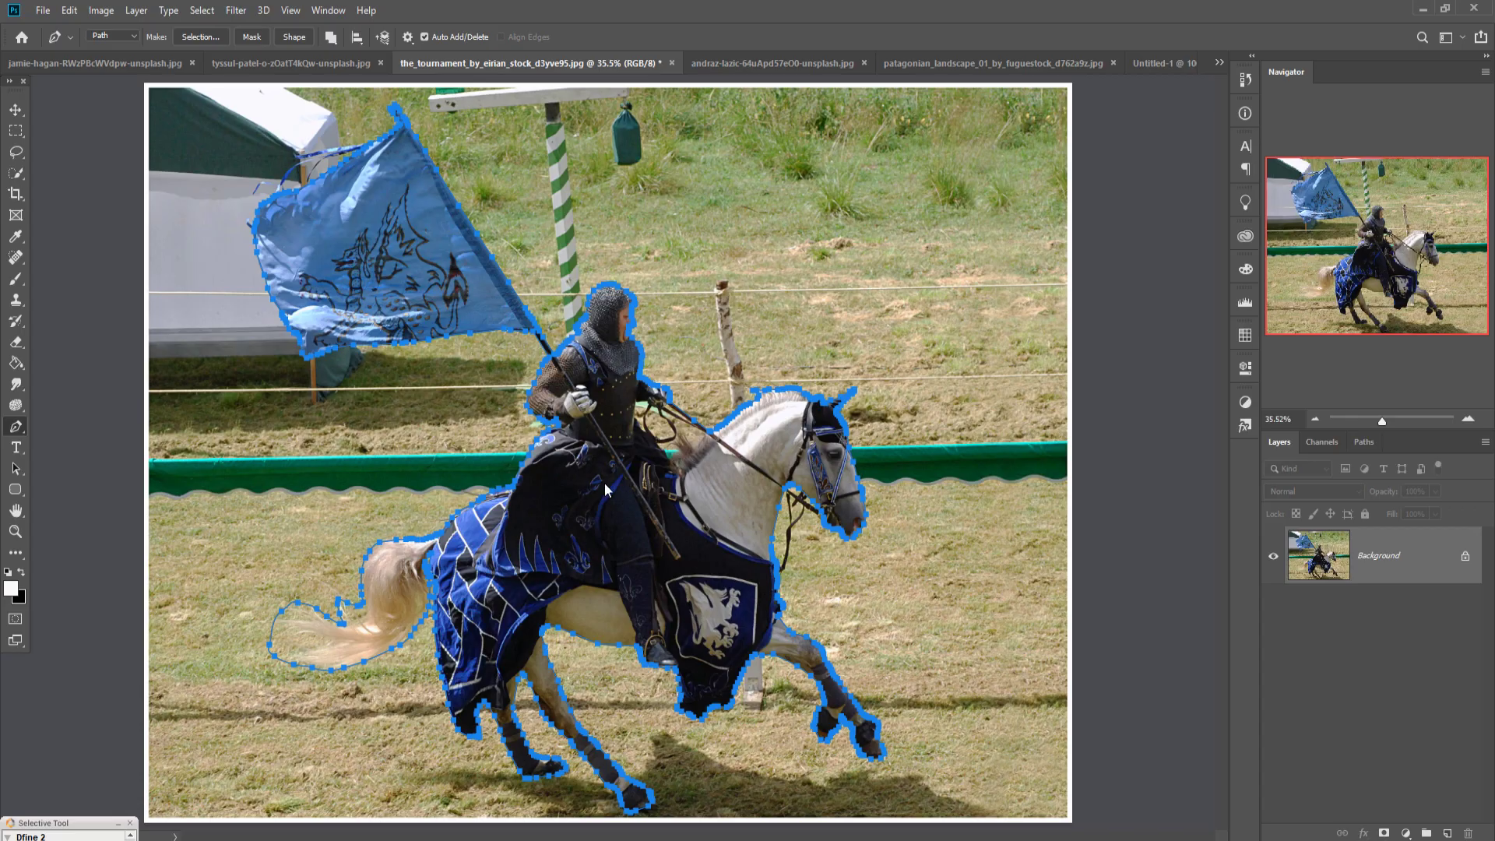
# Convert the knight and horse path into a new anti-aliased selection with a 0-pixel feather, with transform controls shown
pyautogui.rightClick(608, 488)
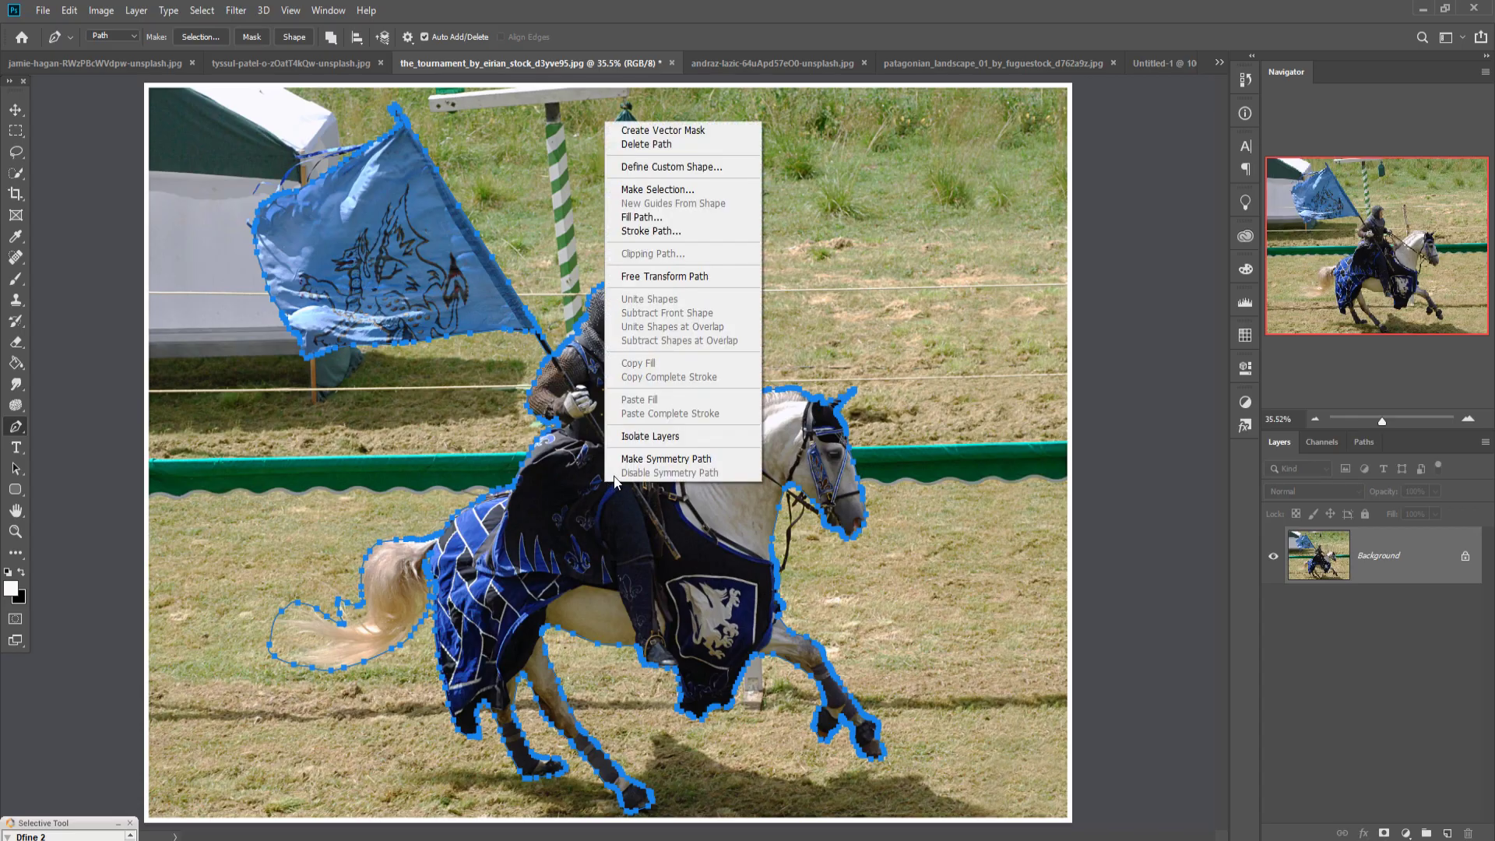
pyautogui.click(648, 191)
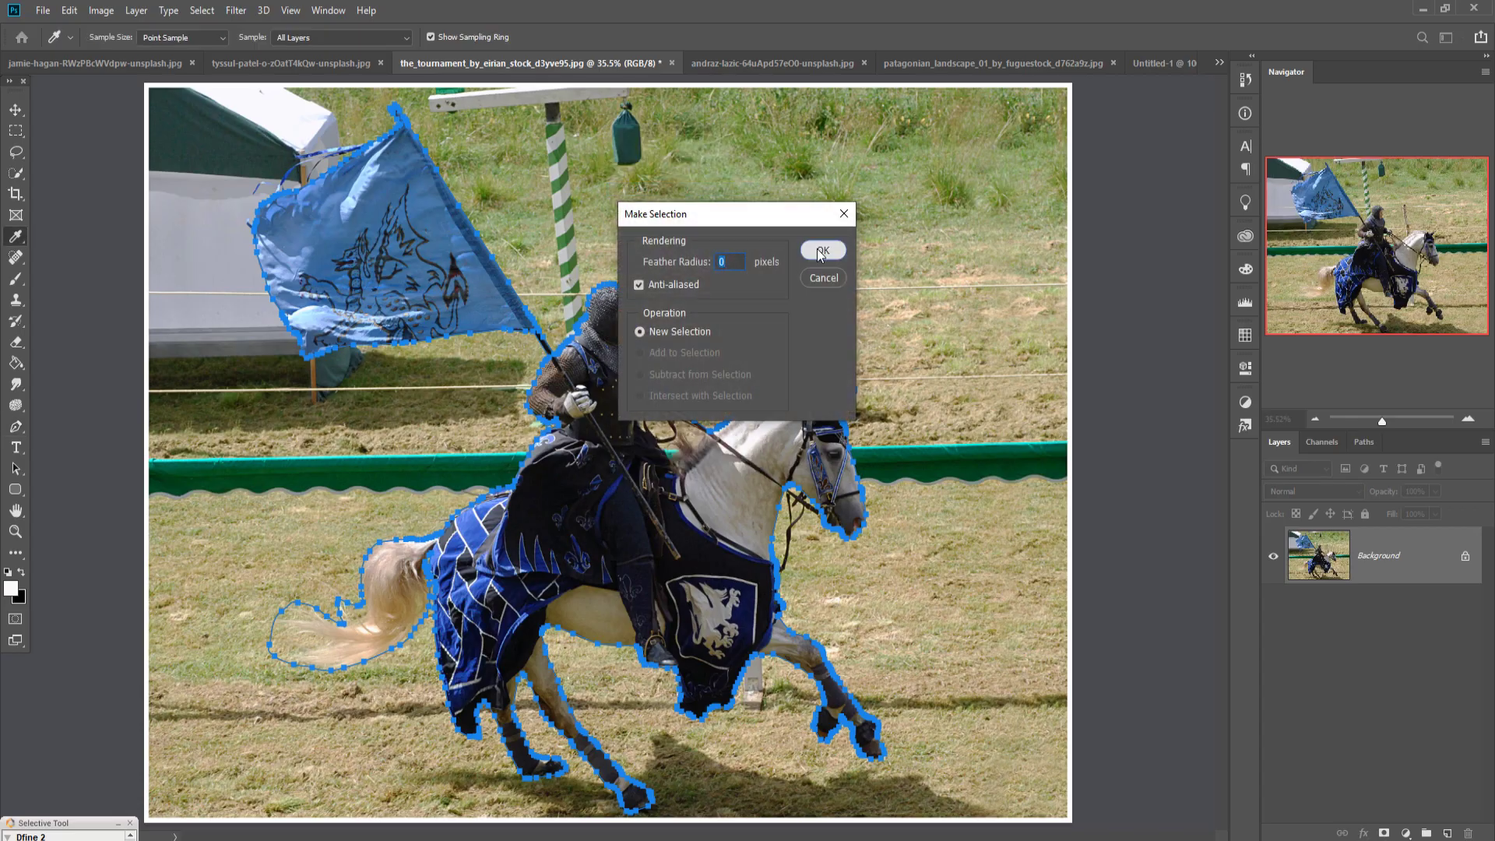
pyautogui.click(822, 247)
pyautogui.click(15, 110)
pyautogui.click(210, 36)
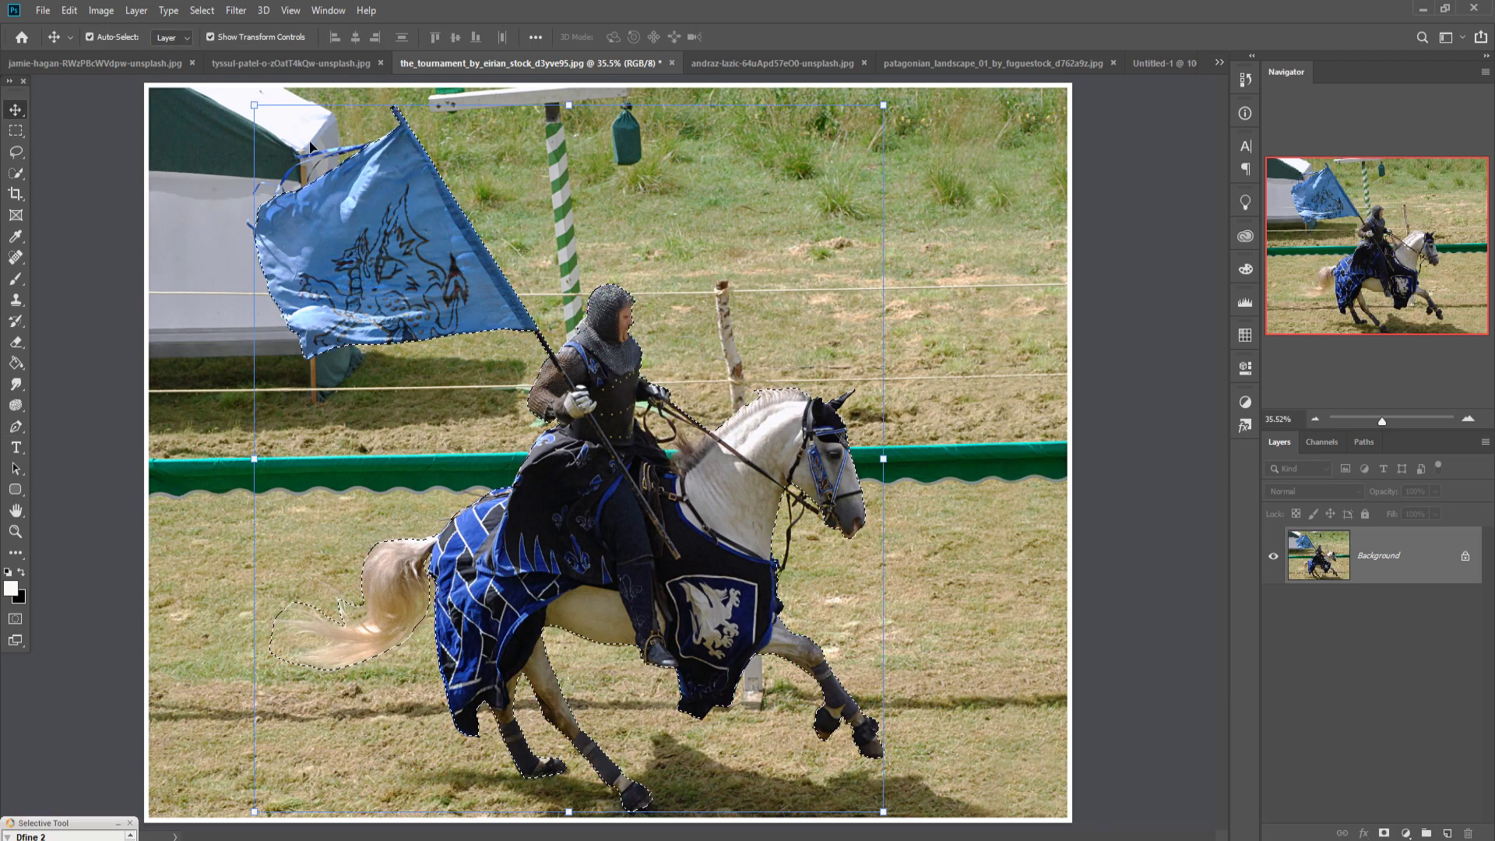
# Quick-select the tall foreground cliff in the sunset mountain photo and subtract the overspill onto the distant hills
pyautogui.click(58, 63)
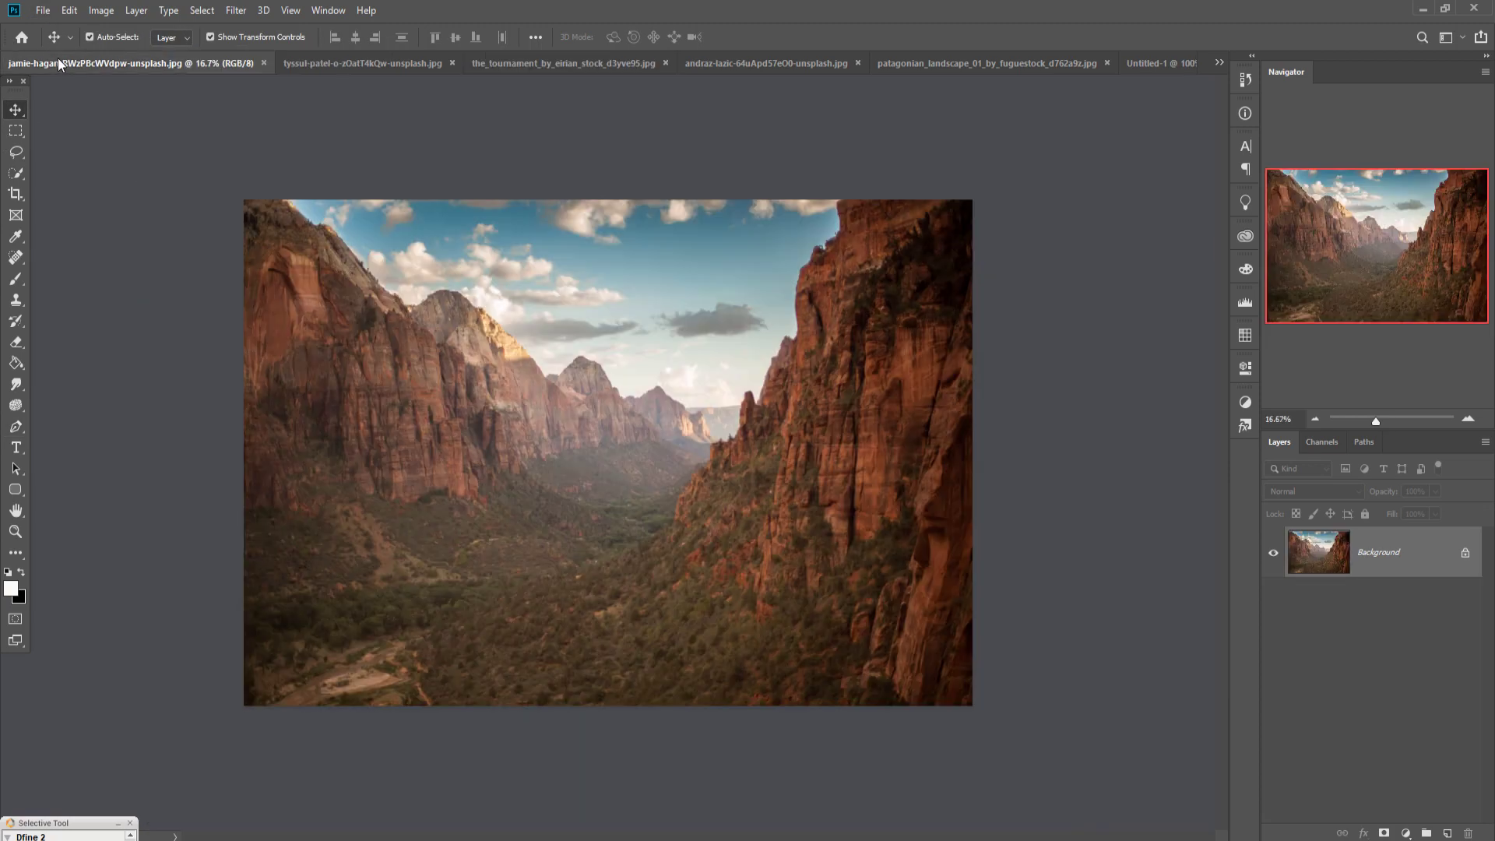
pyautogui.click(325, 64)
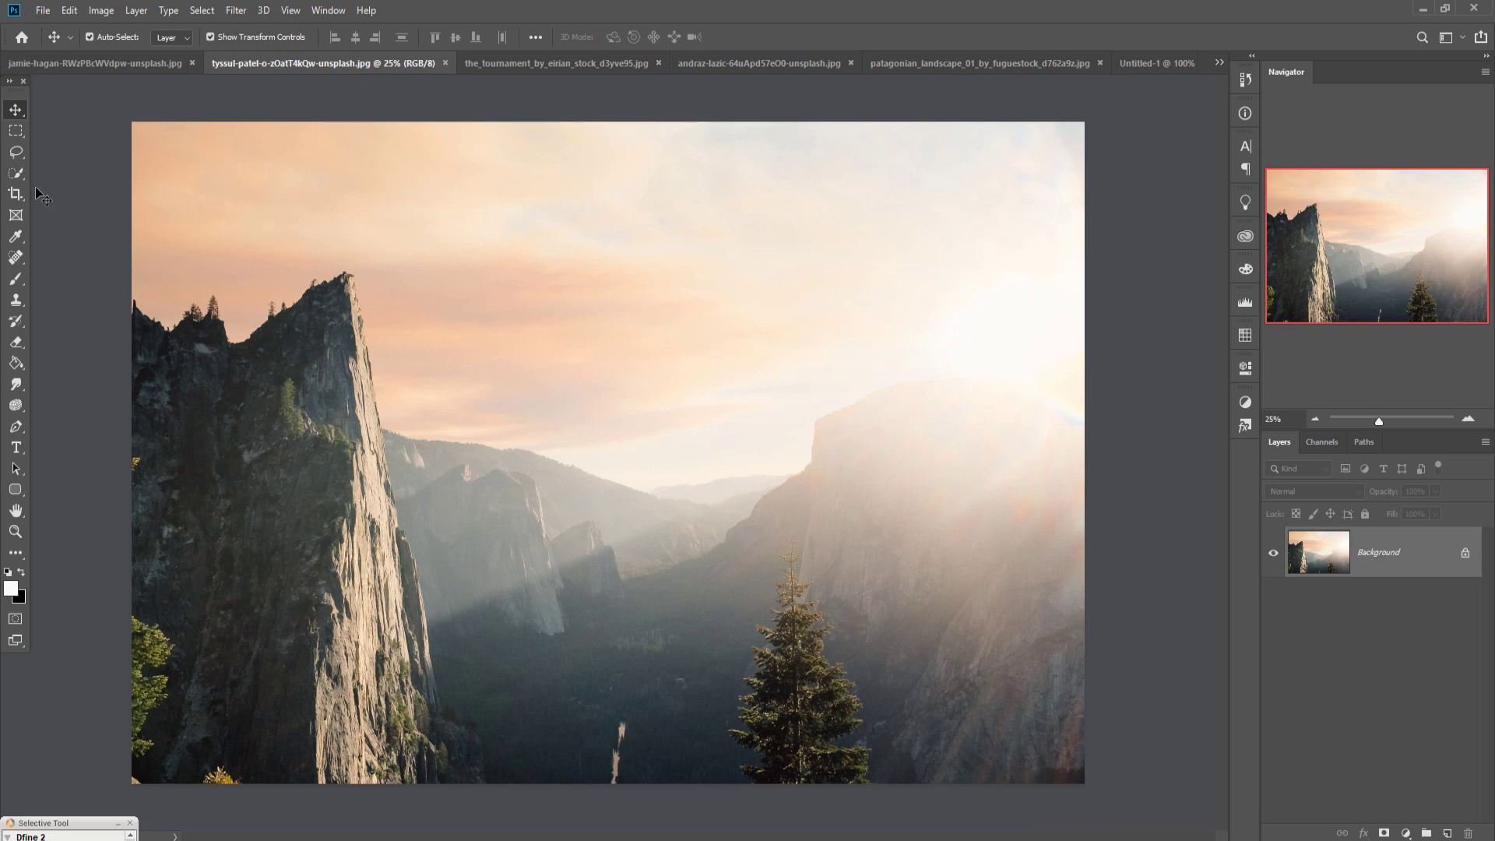
pyautogui.click(16, 174)
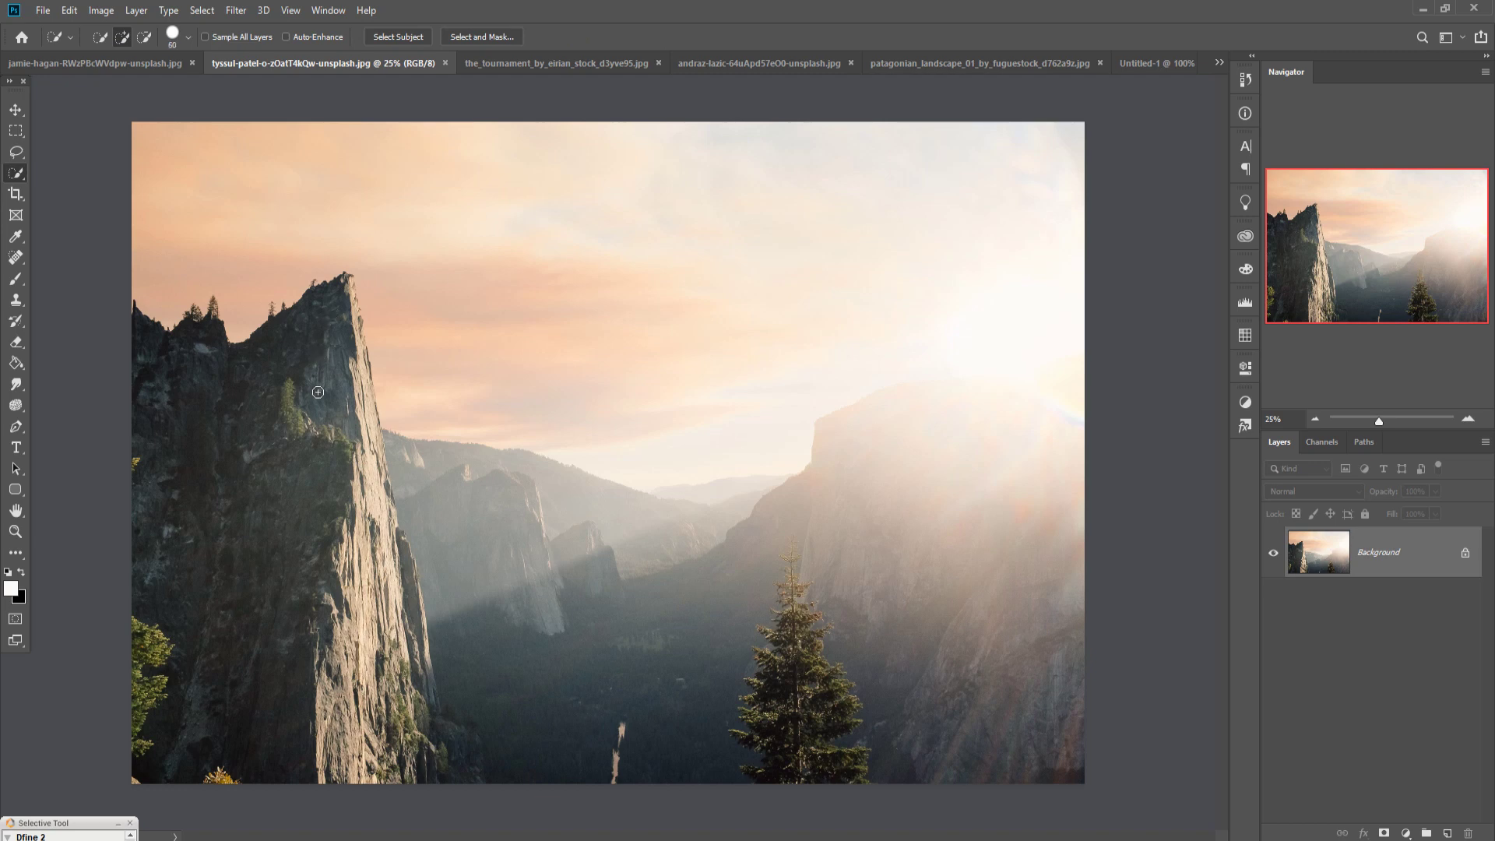
pyautogui.moveTo(317, 391); pyautogui.dragTo(337, 462)
pyautogui.moveTo(354, 288); pyautogui.dragTo(363, 347)
pyautogui.moveTo(392, 493)
pyautogui.mouseDown()
pyautogui.moveTo(431, 771)
pyautogui.moveTo(474, 756)
pyautogui.moveTo(363, 647)
pyautogui.mouseUp()
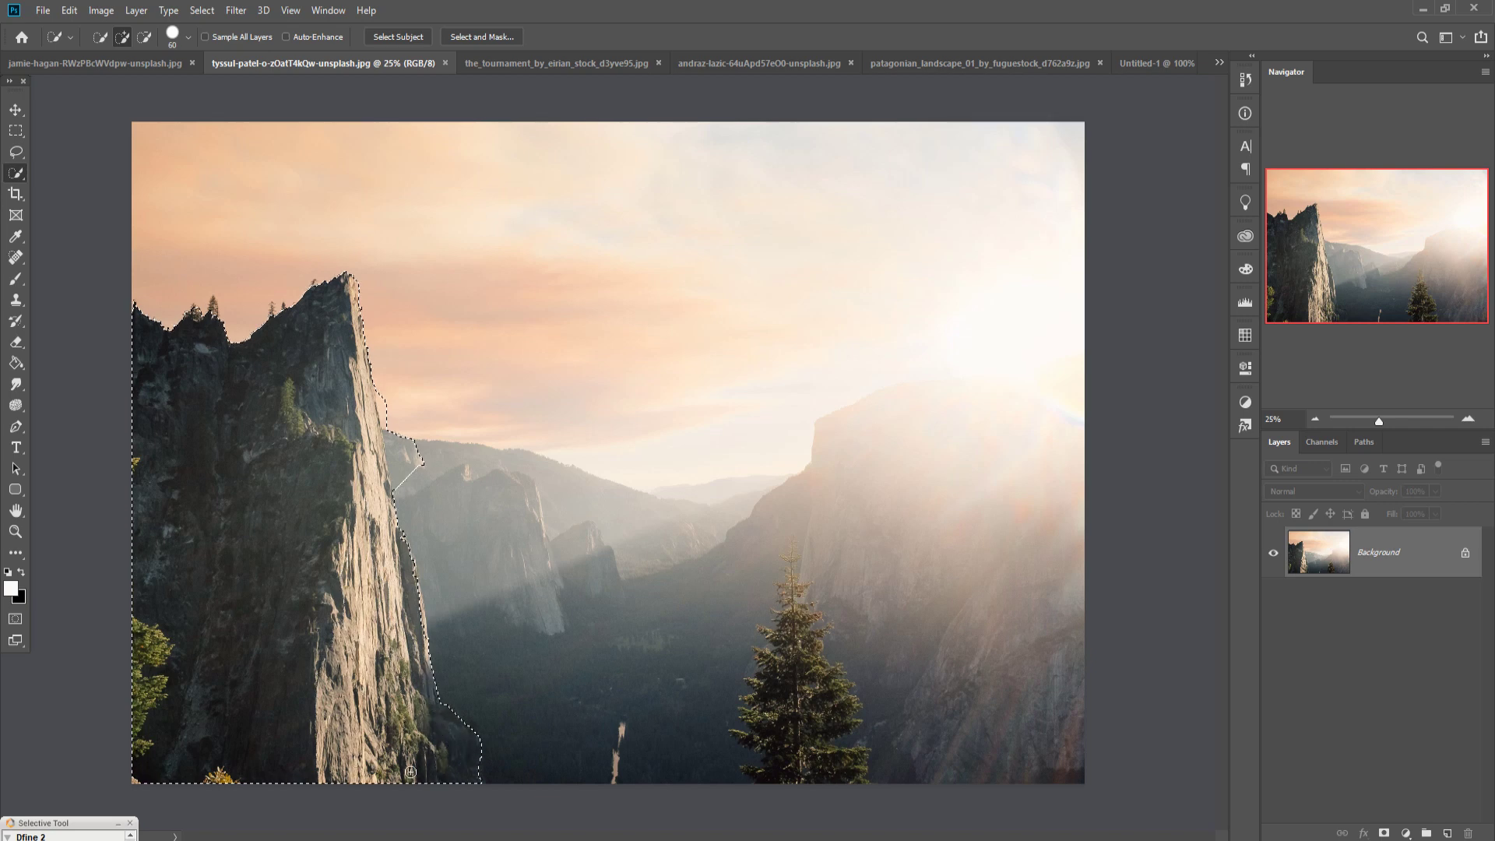
pyautogui.click(147, 38)
pyautogui.moveTo(413, 455); pyautogui.dragTo(397, 486)
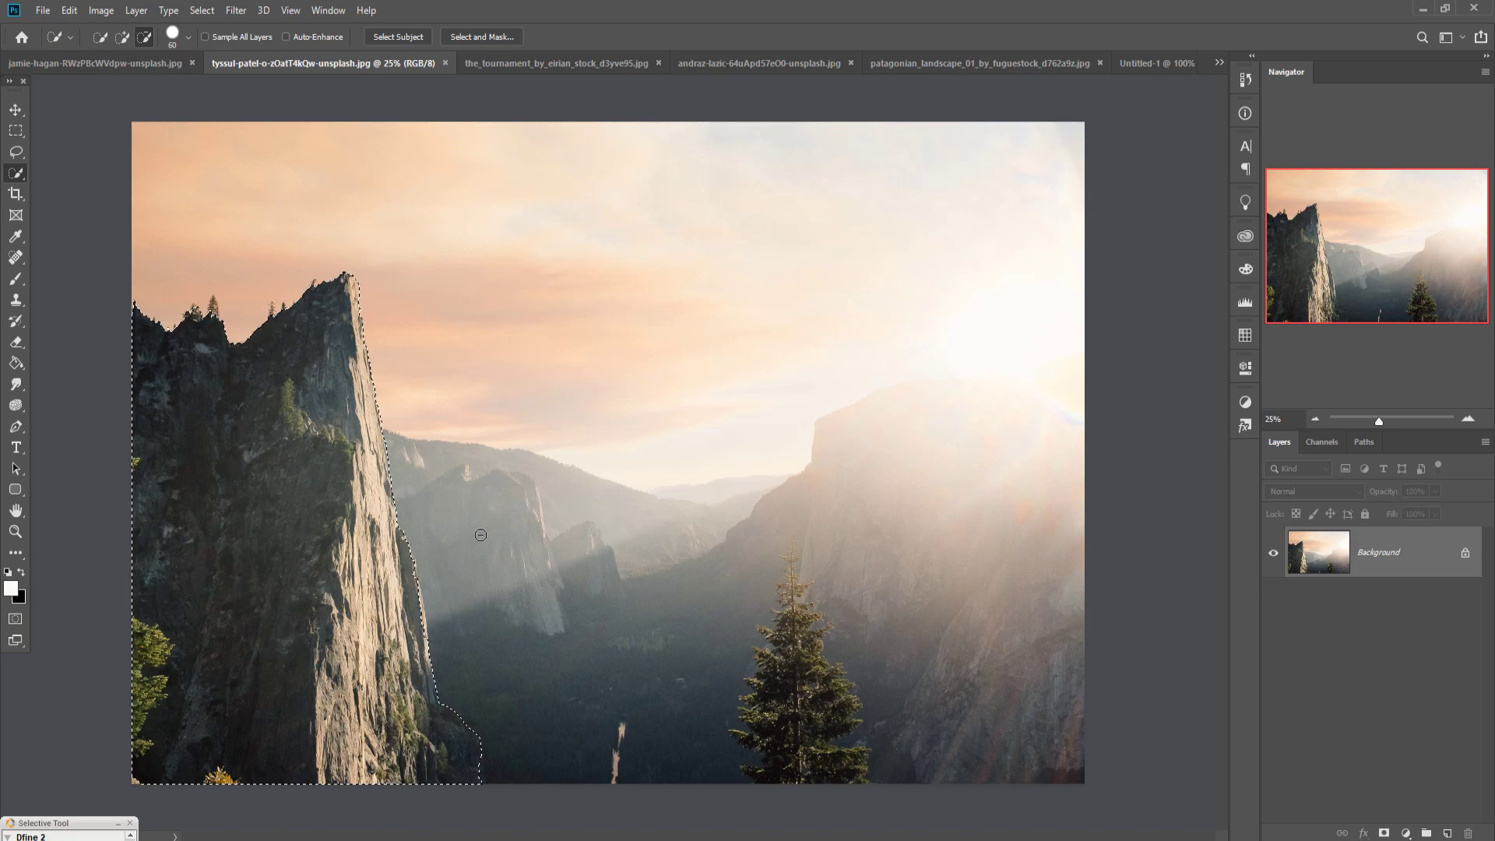
# Float the sunset mountain photo's window and move the selected cliff into the new blank document as a layer
pyautogui.click(16, 110)
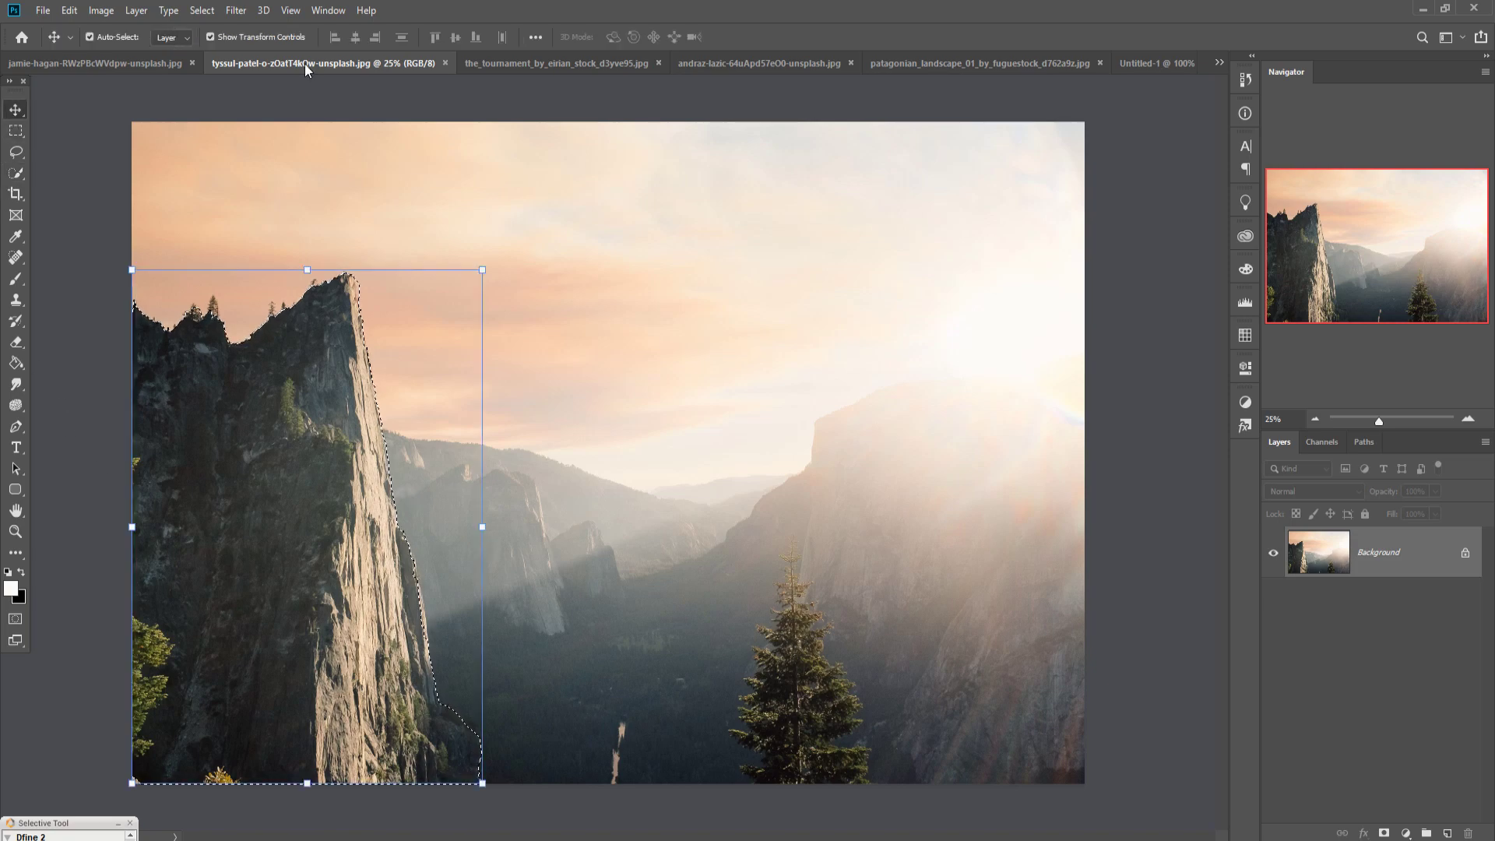
pyautogui.moveTo(306, 64); pyautogui.dragTo(309, 117)
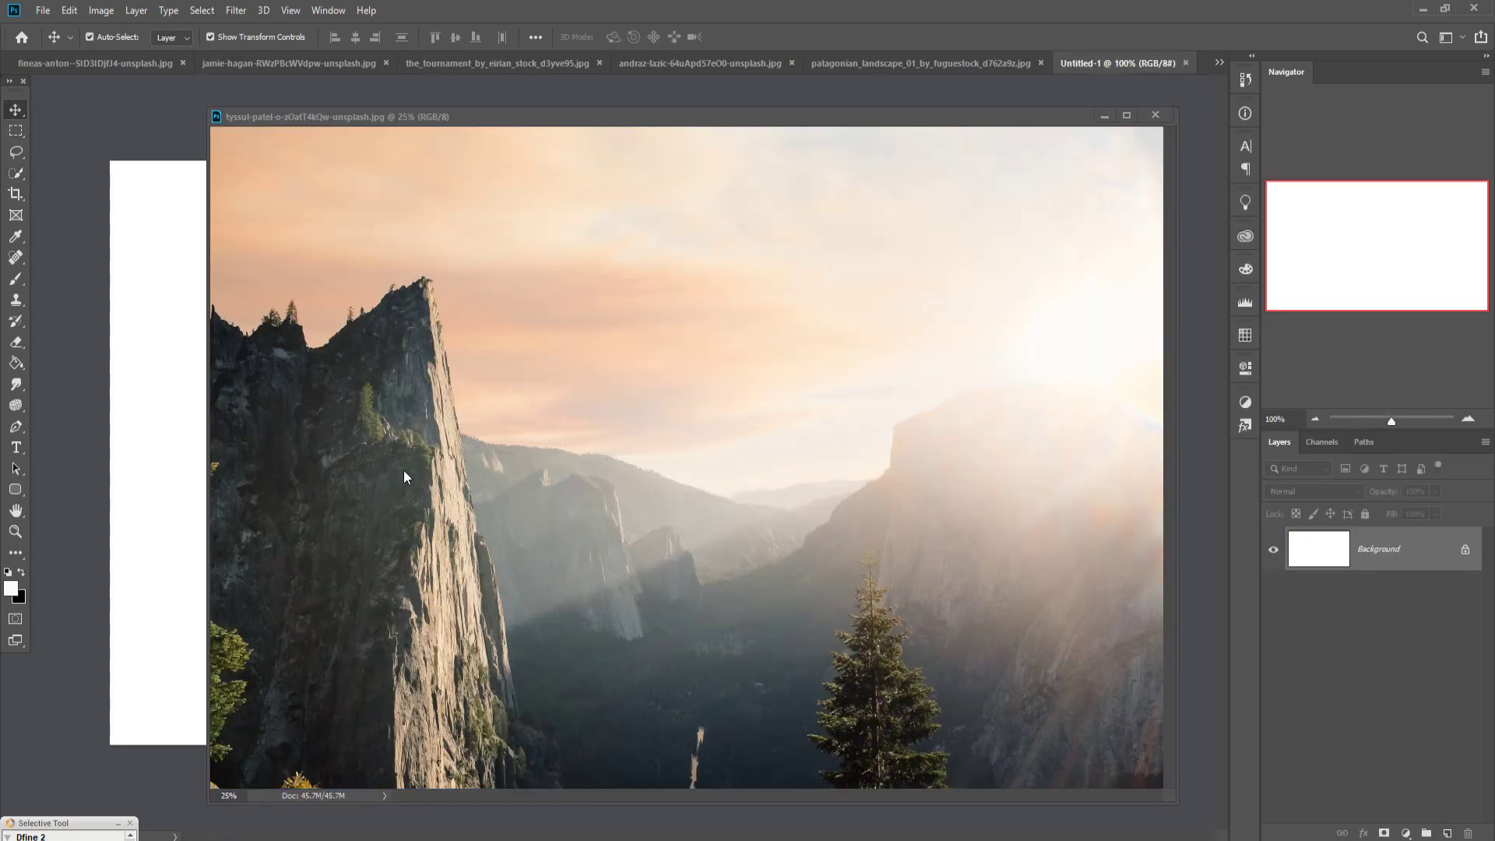
pyautogui.moveTo(357, 525); pyautogui.dragTo(151, 486)
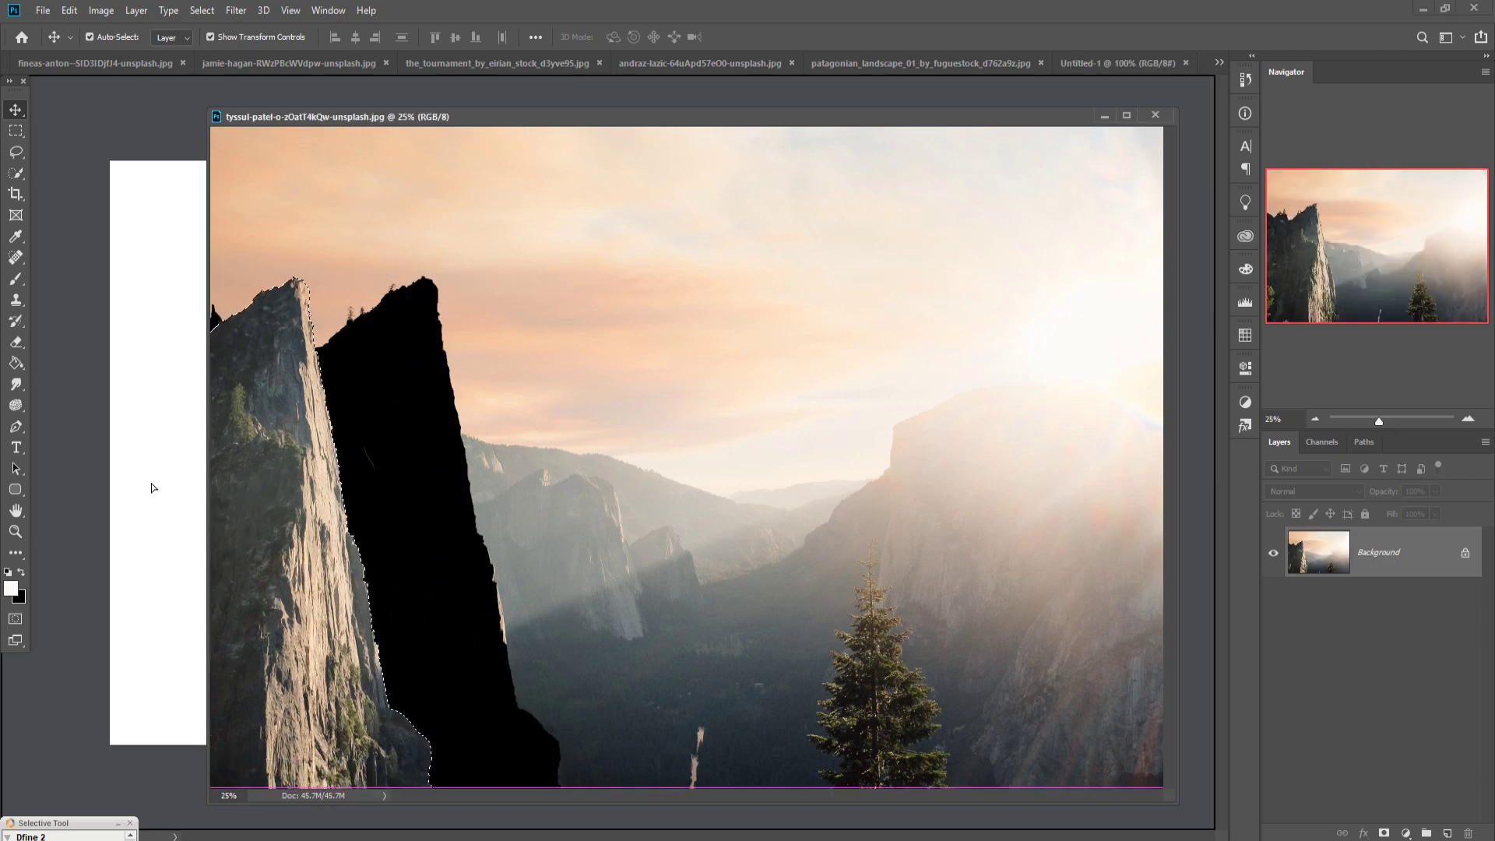
pyautogui.click(1104, 116)
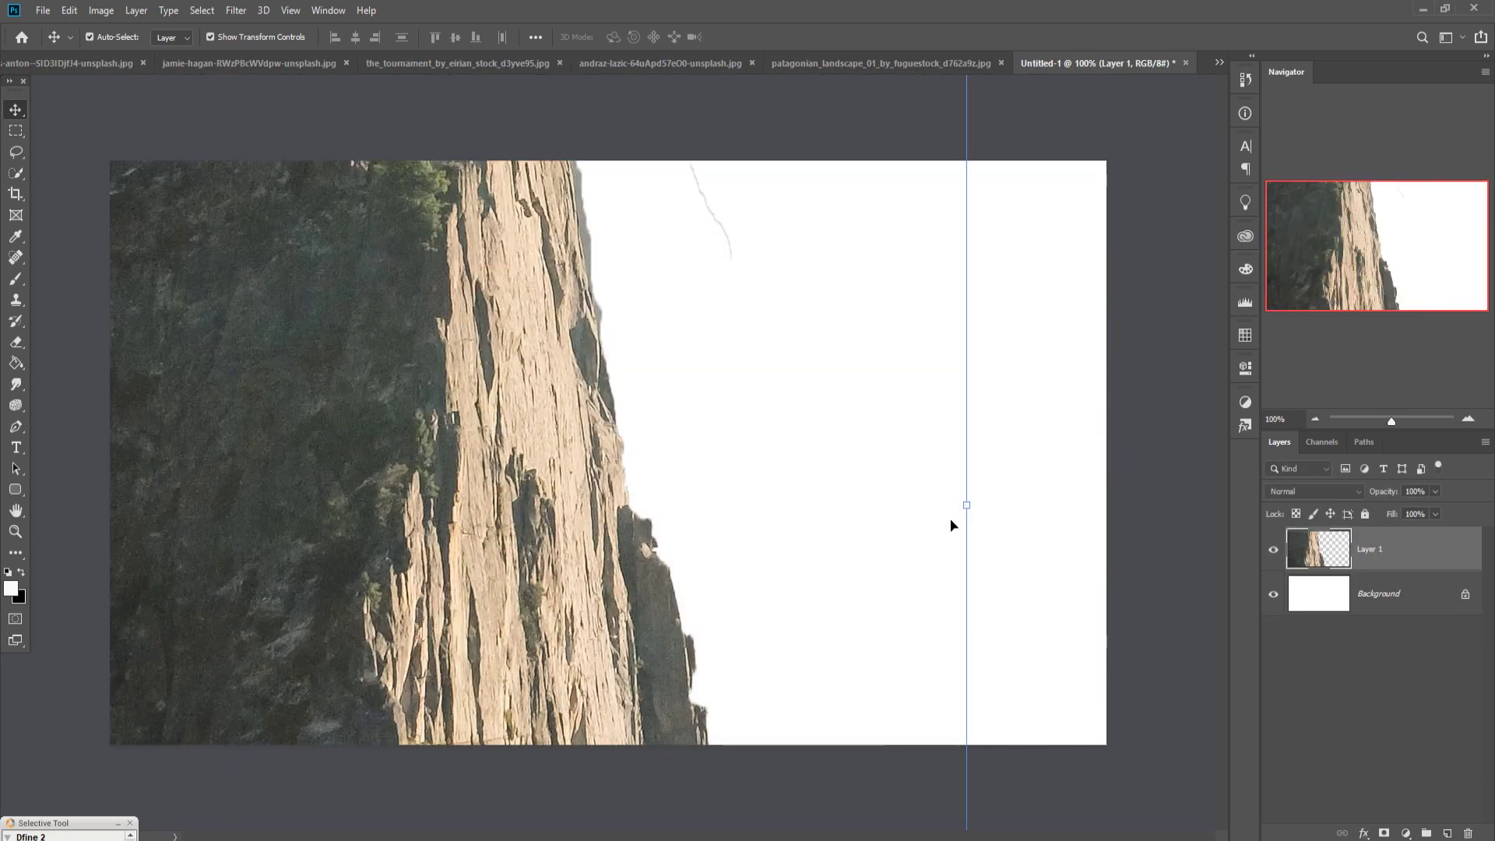
# Scale the cliff layer to 73.13% and erase the stray line beside it
pyautogui.moveTo(976, 513); pyautogui.dragTo(613, 740)
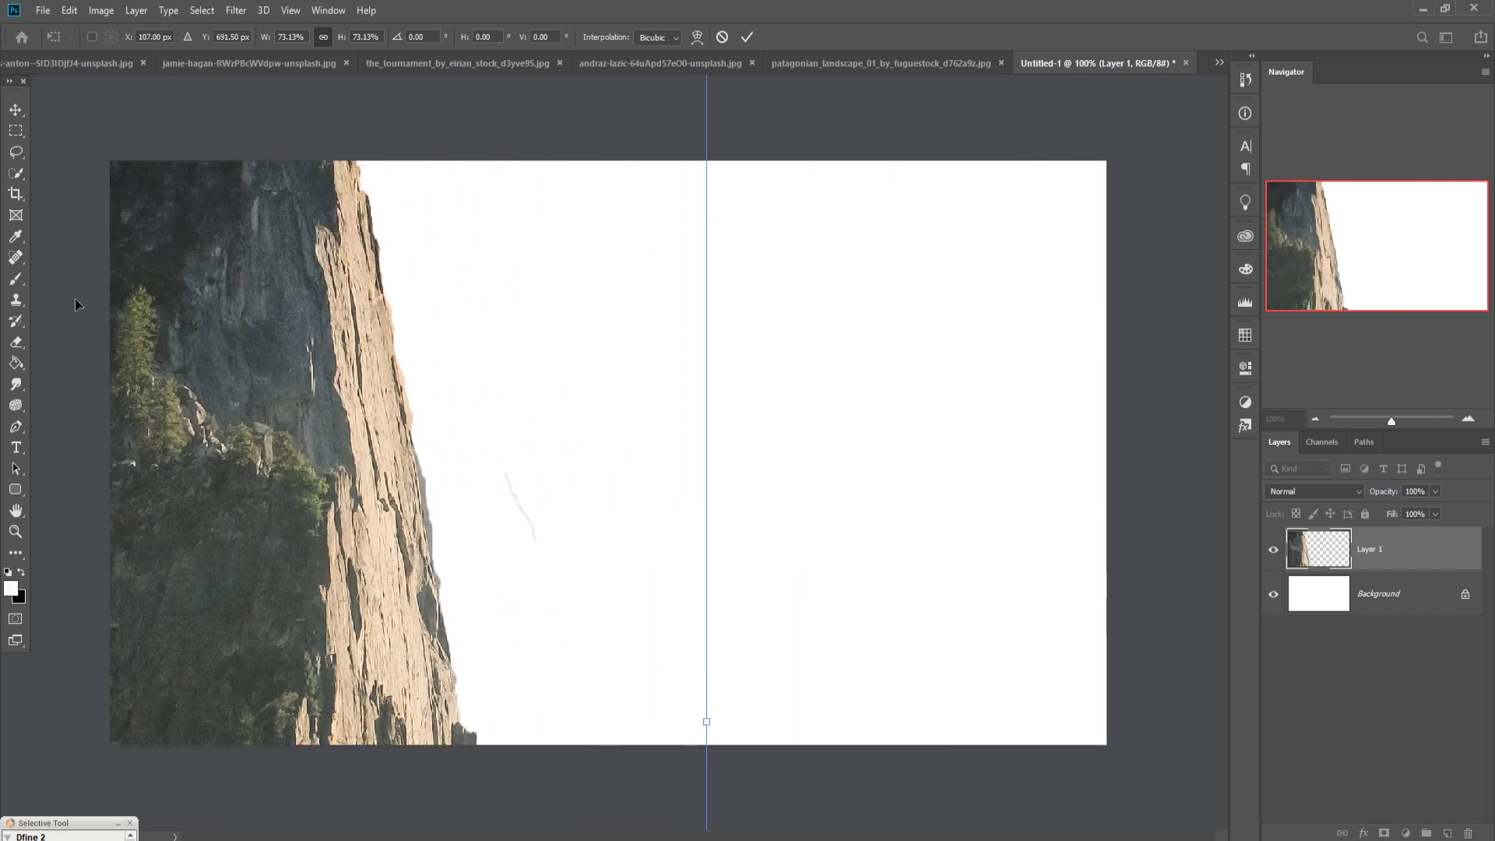
pyautogui.click(16, 346)
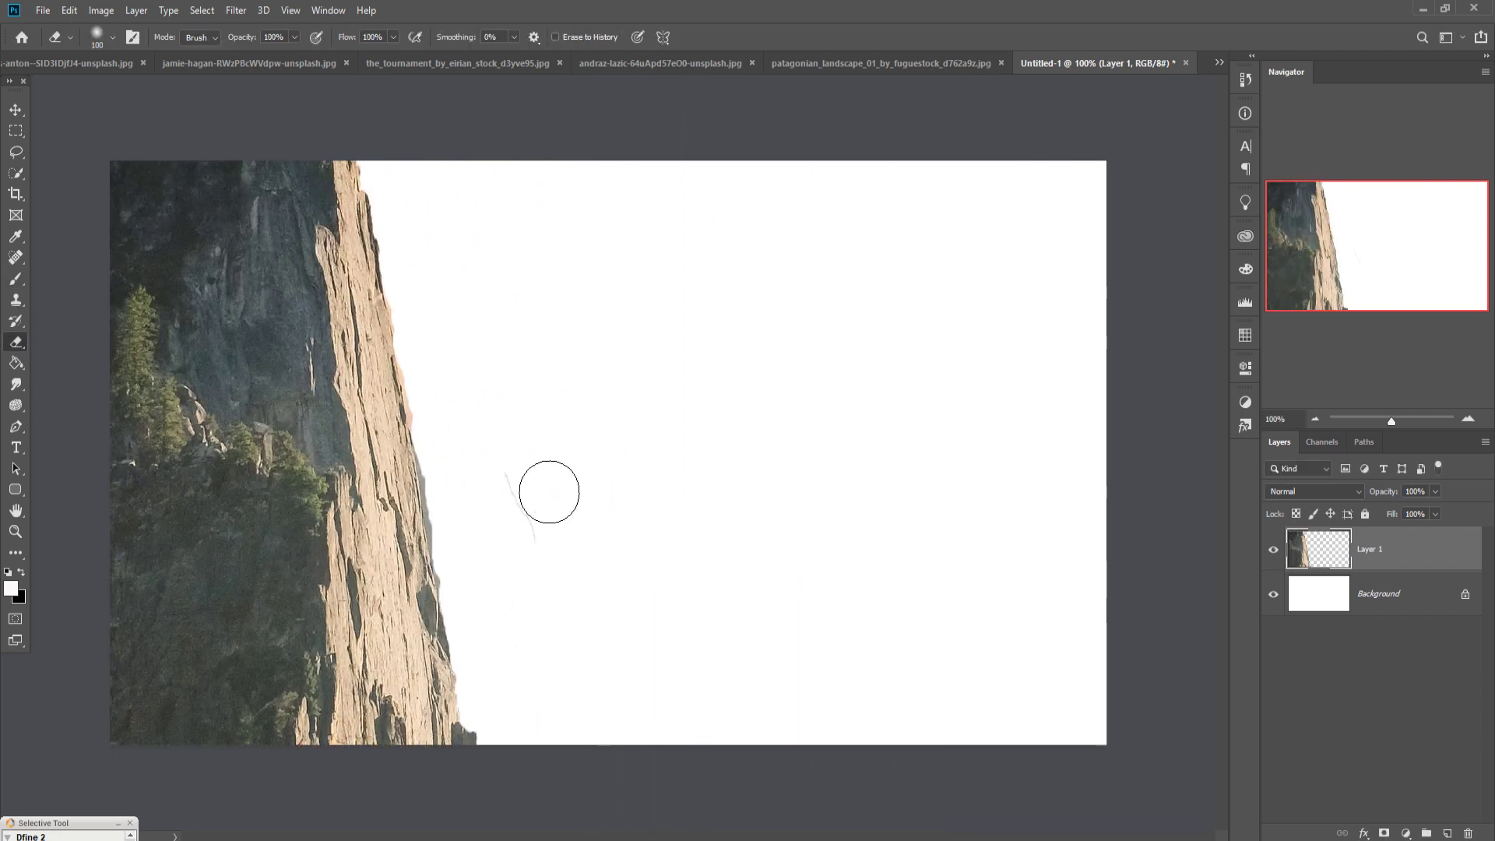
# Scale the cliff layer to 67.81% and position it so the whole peak shows along the canvas's left side
pyautogui.click(18, 111)
pyautogui.moveTo(706, 722); pyautogui.dragTo(385, 717)
pyautogui.moveTo(424, 573); pyautogui.dragTo(503, 595)
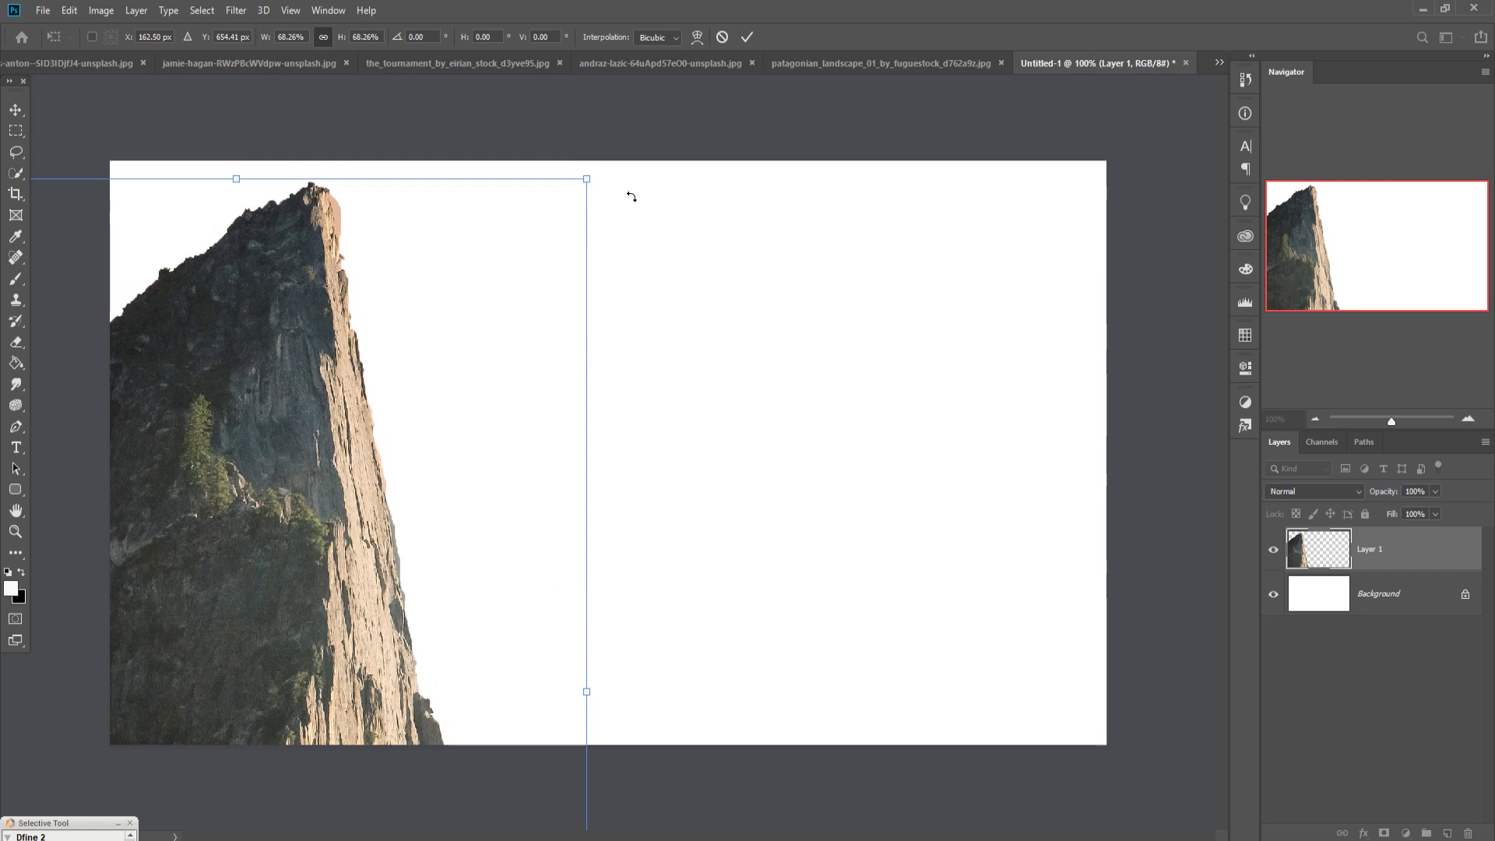
pyautogui.moveTo(593, 190); pyautogui.dragTo(588, 197)
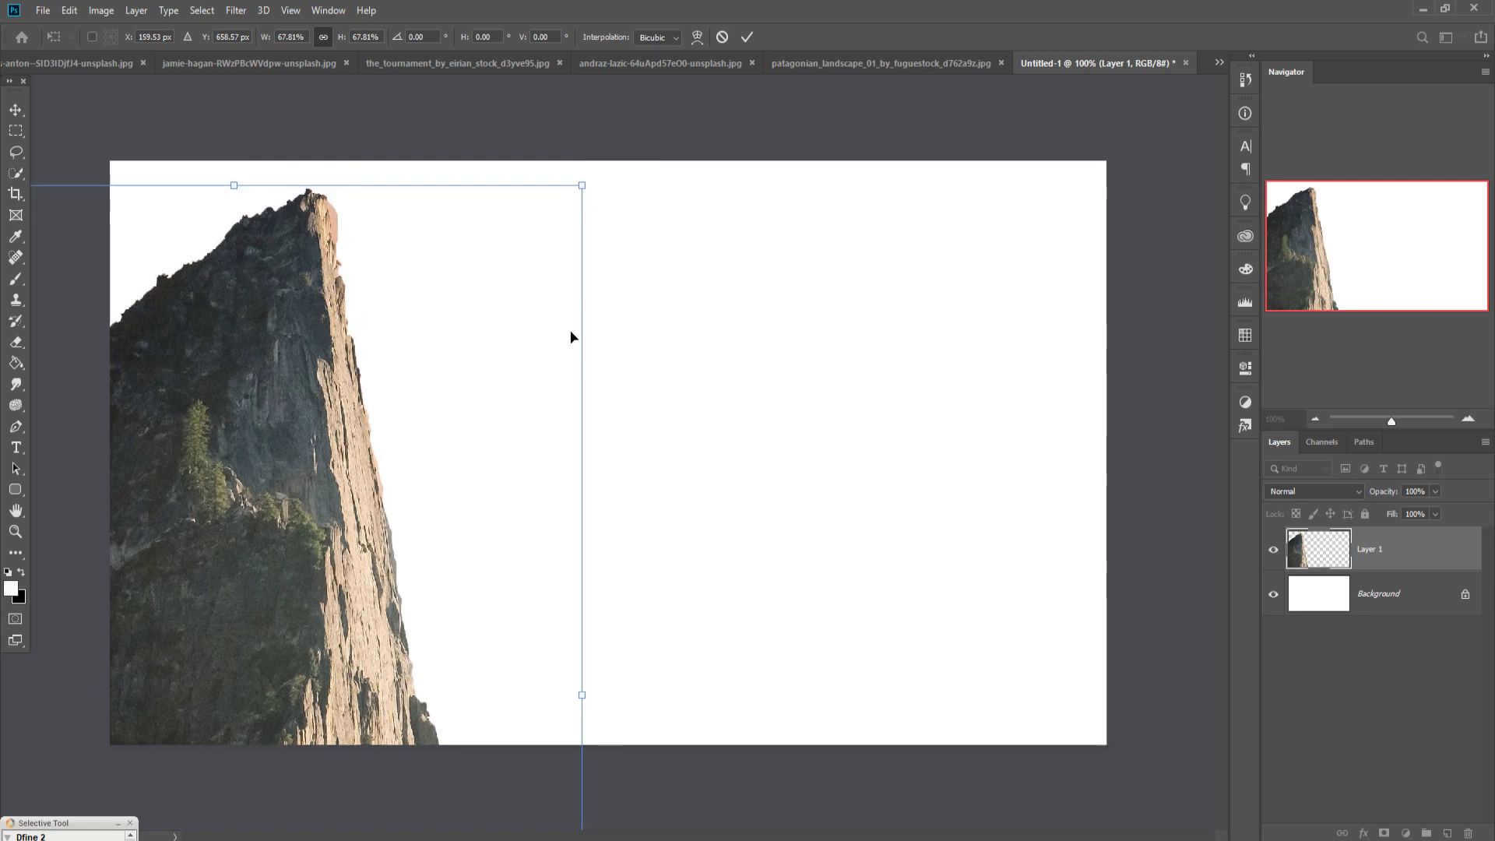
pyautogui.click(747, 36)
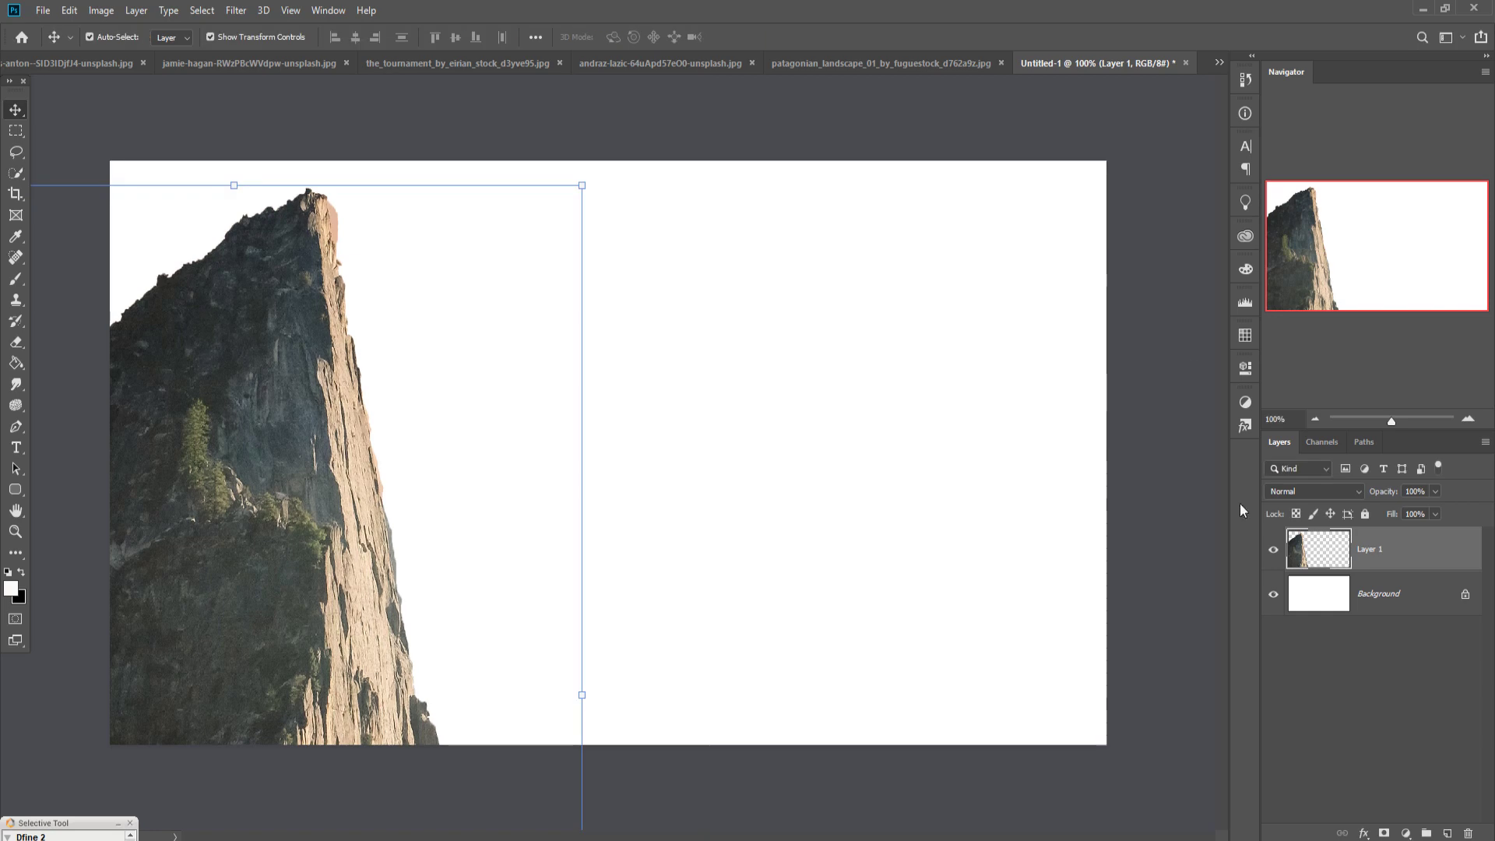
pyautogui.rightClick(1391, 559)
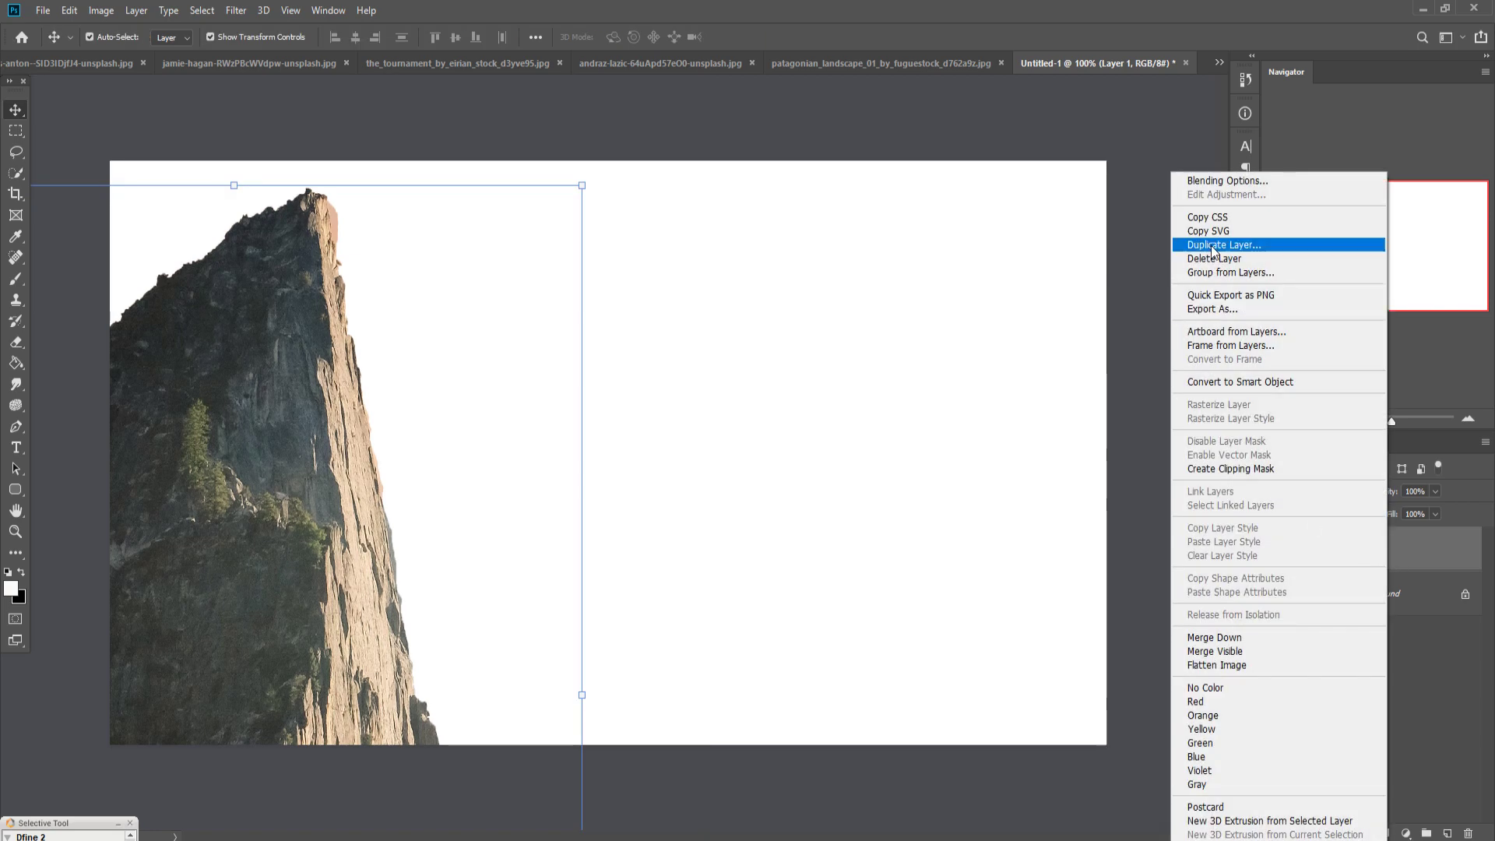
pyautogui.click(908, 7)
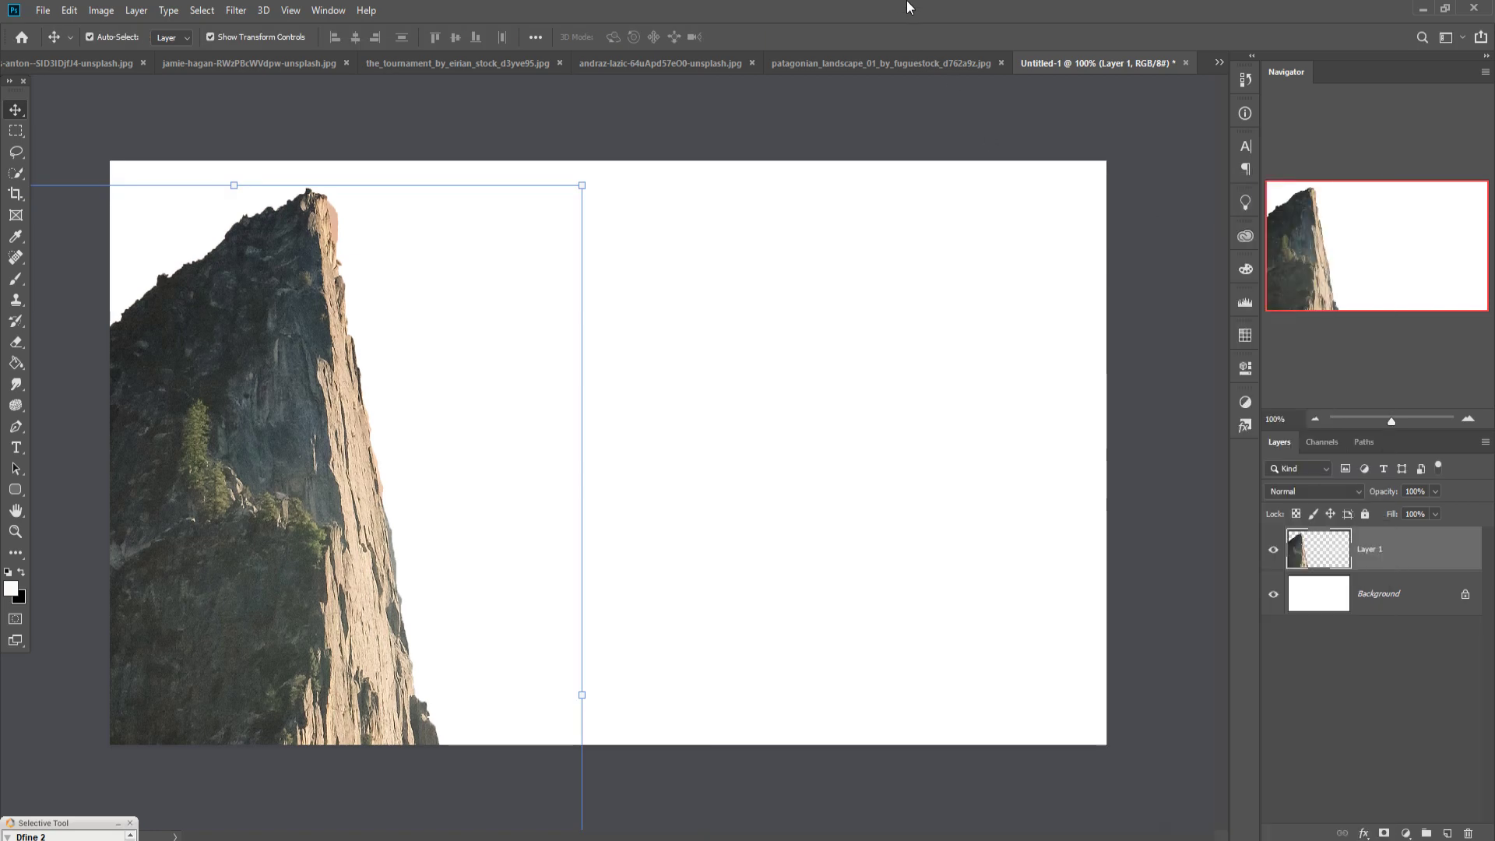
# Quick-select the tree-covered cliff on the left side of the canyon photo with the stacked-stone cairn
pyautogui.click(72, 63)
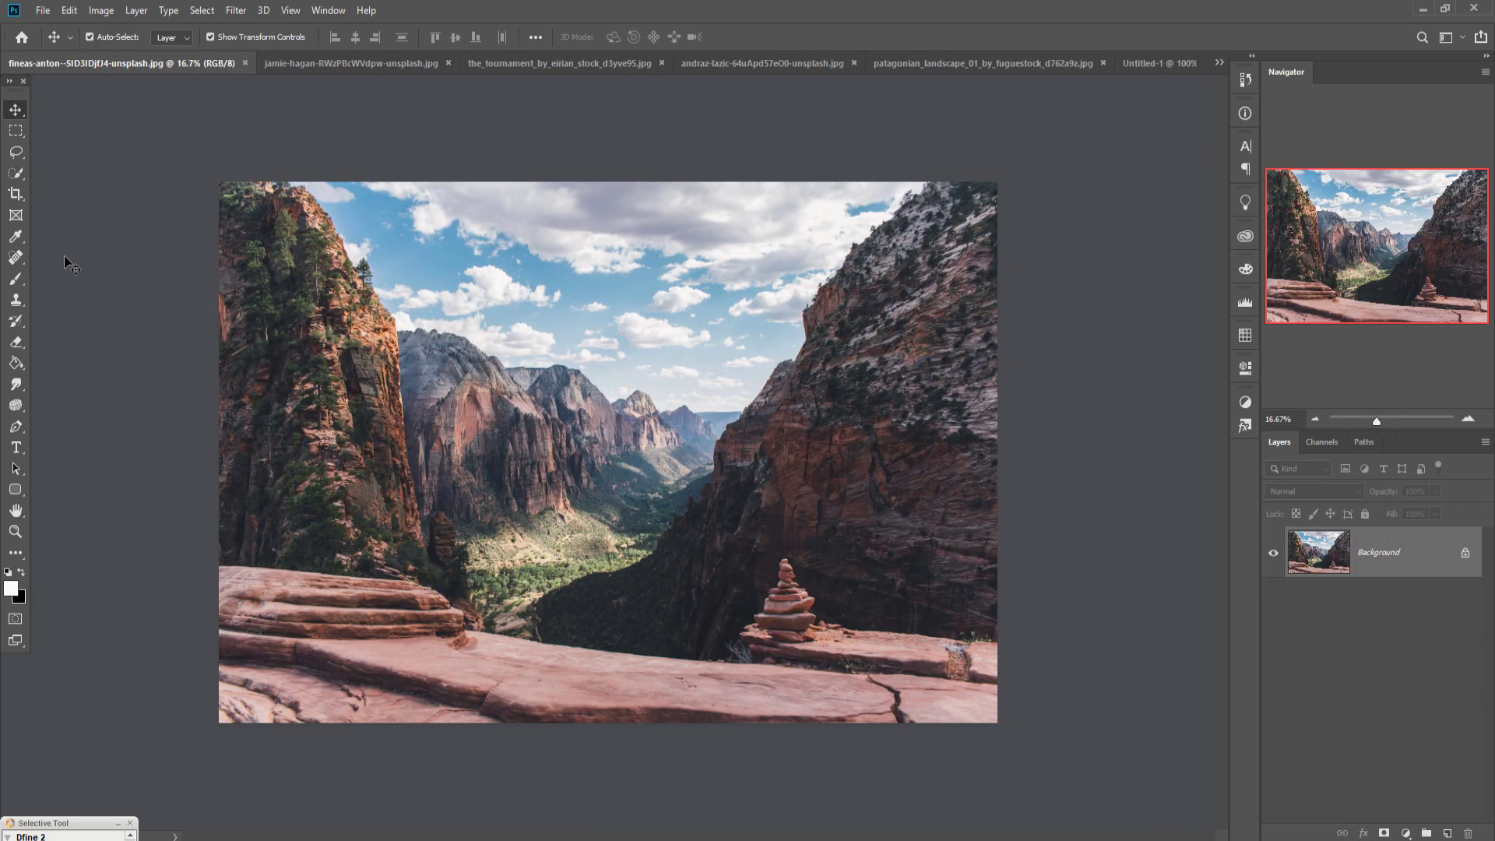
pyautogui.click(336, 69)
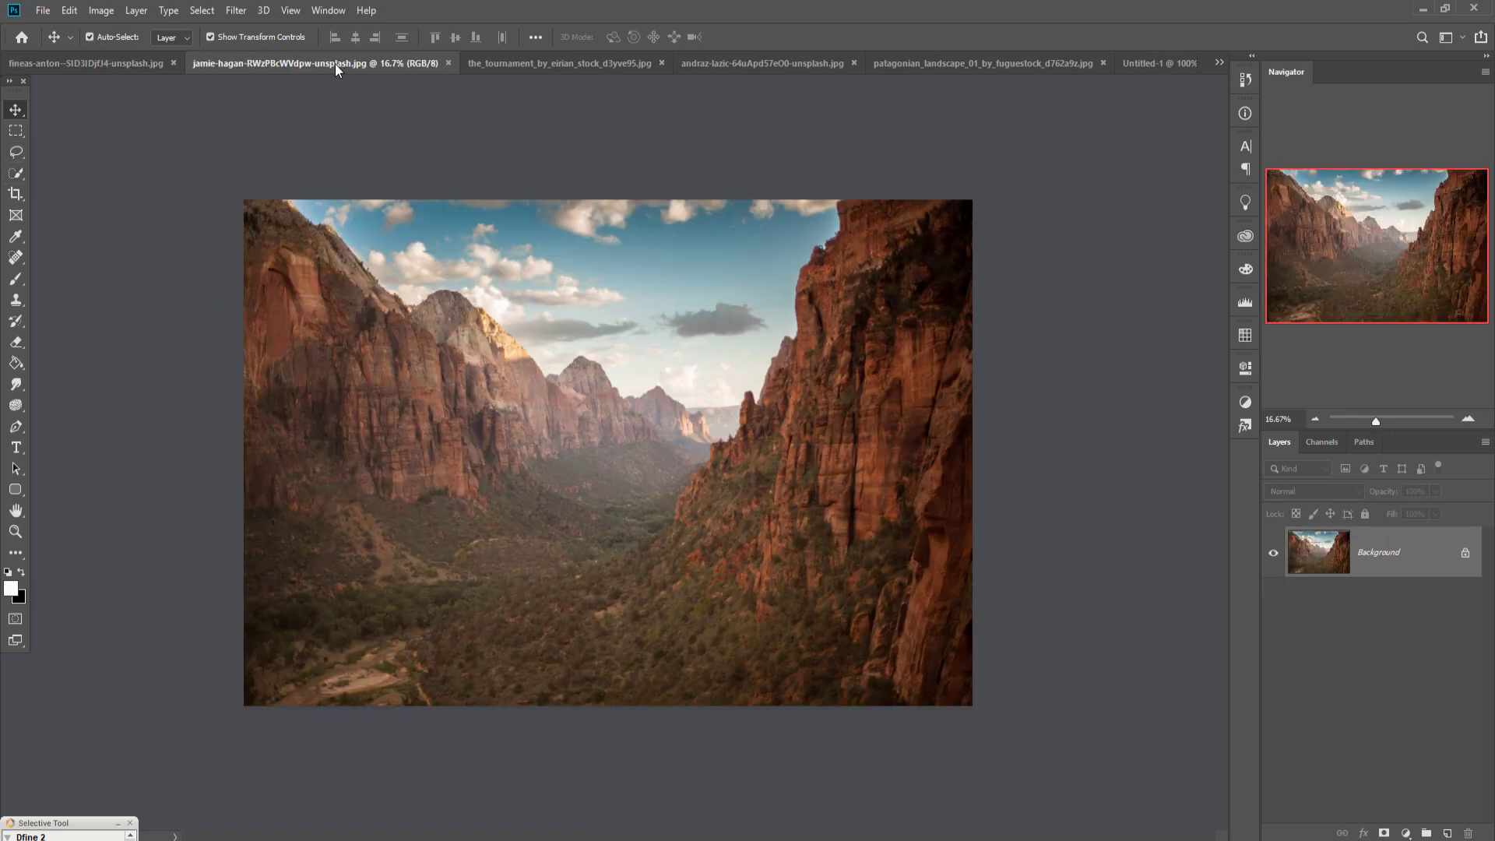
pyautogui.click(93, 64)
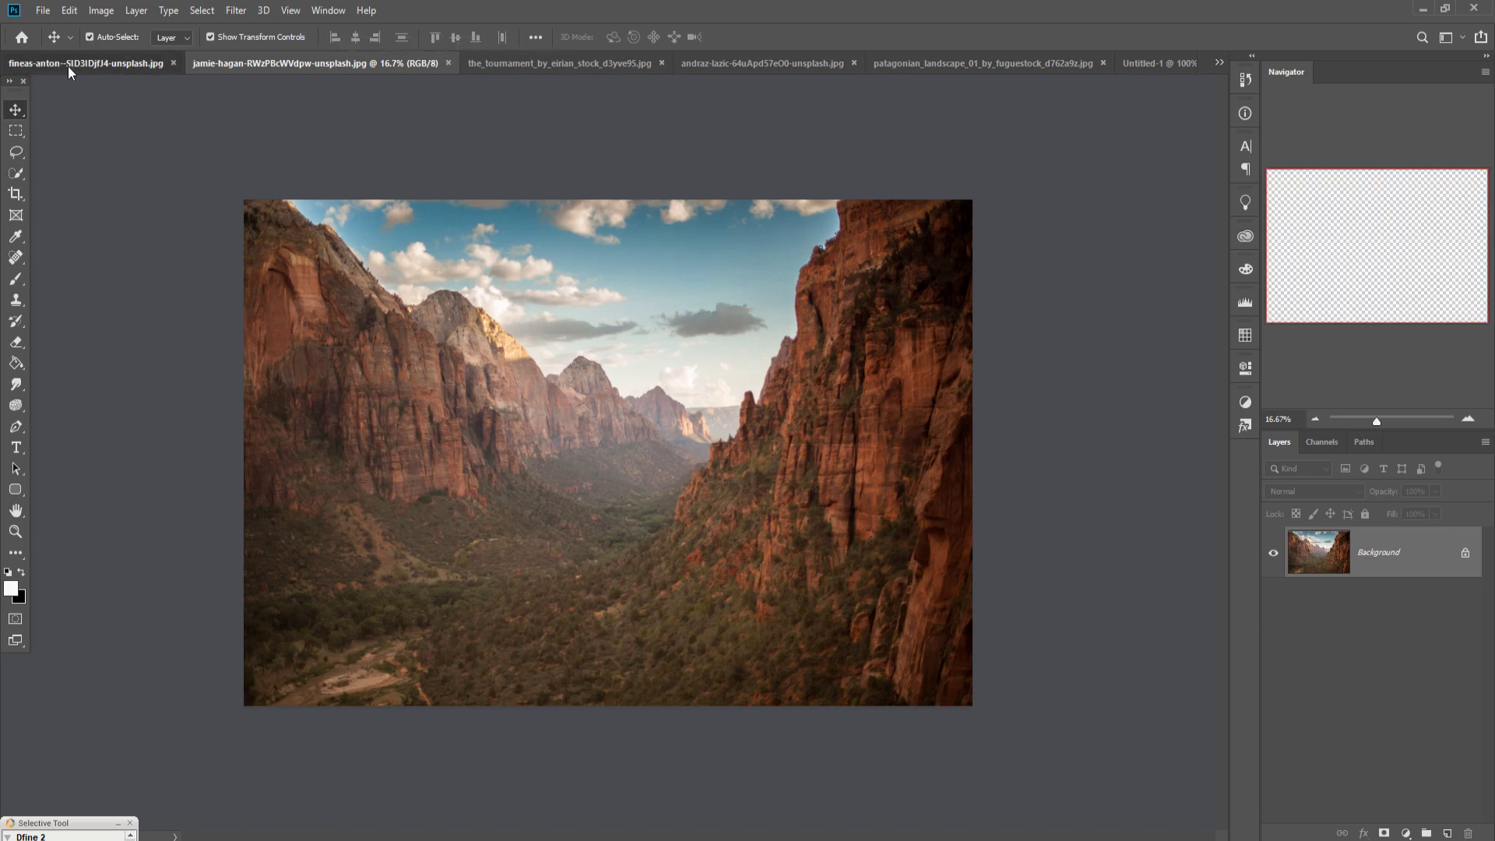
pyautogui.click(14, 176)
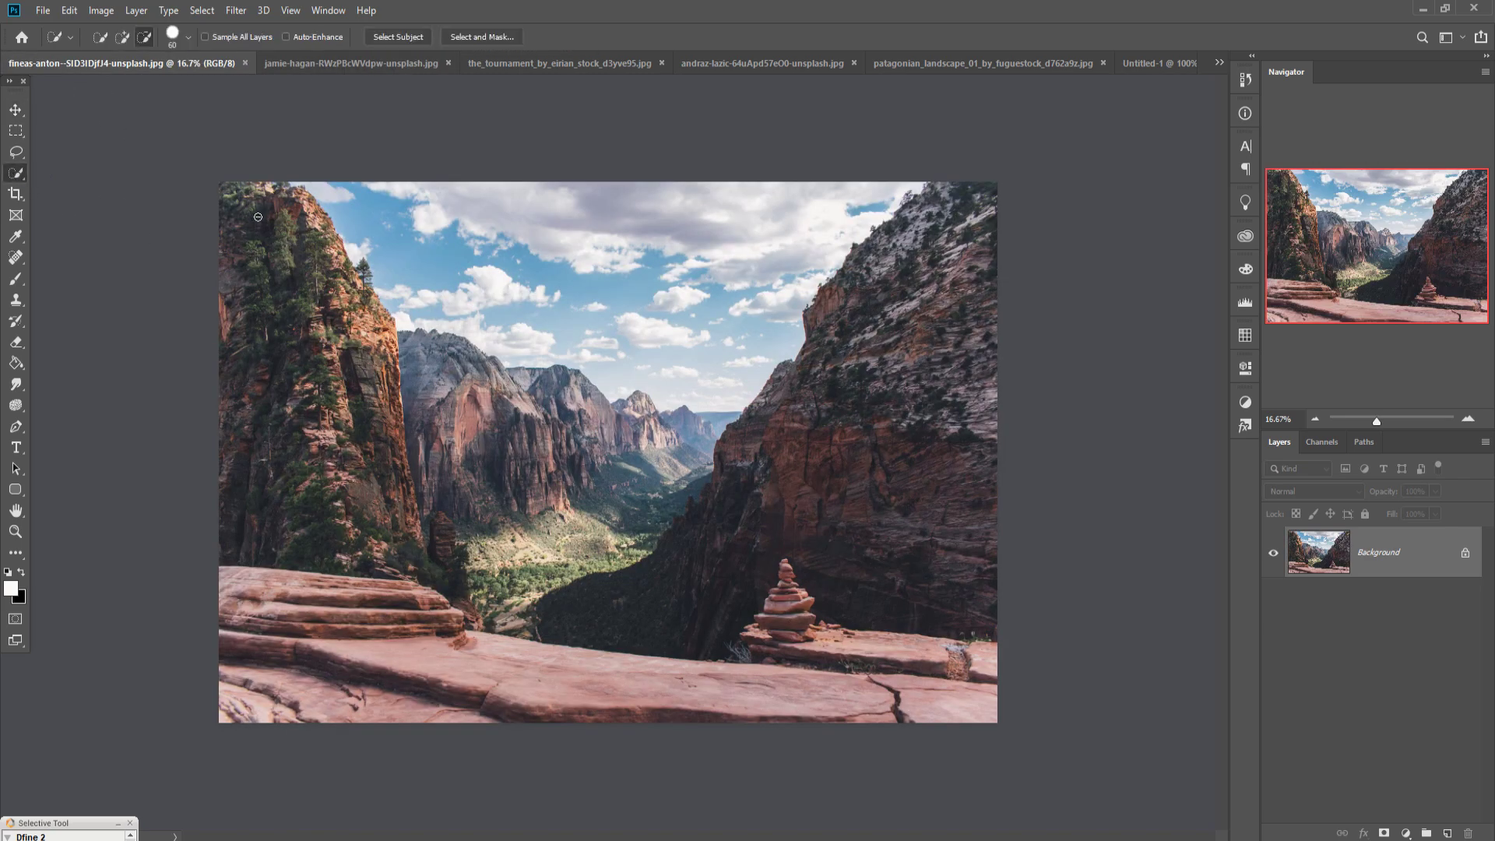
pyautogui.click(98, 38)
pyautogui.moveTo(239, 195); pyautogui.dragTo(293, 213)
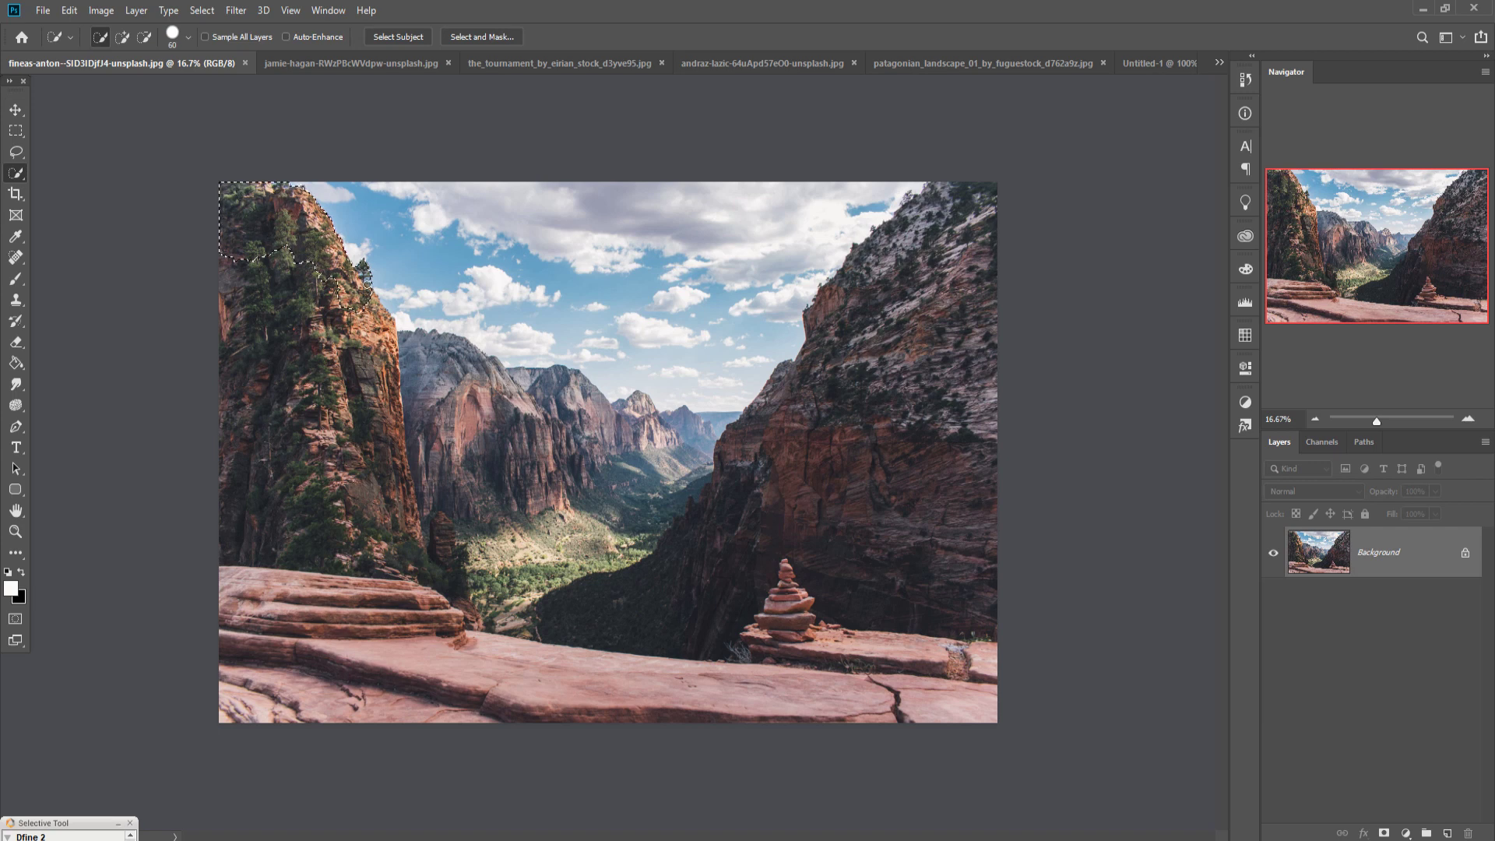
pyautogui.moveTo(393, 310)
pyautogui.mouseDown()
pyautogui.moveTo(388, 527)
pyautogui.moveTo(393, 552)
pyautogui.moveTo(402, 474)
pyautogui.moveTo(439, 581)
pyautogui.moveTo(448, 534)
pyautogui.moveTo(439, 570)
pyautogui.moveTo(267, 553)
pyautogui.moveTo(299, 533)
pyautogui.mouseUp()
# Subtract the sky and small rock overspill from the cliff selection, and add back the missing lower edge of the cliff
pyautogui.click(143, 38)
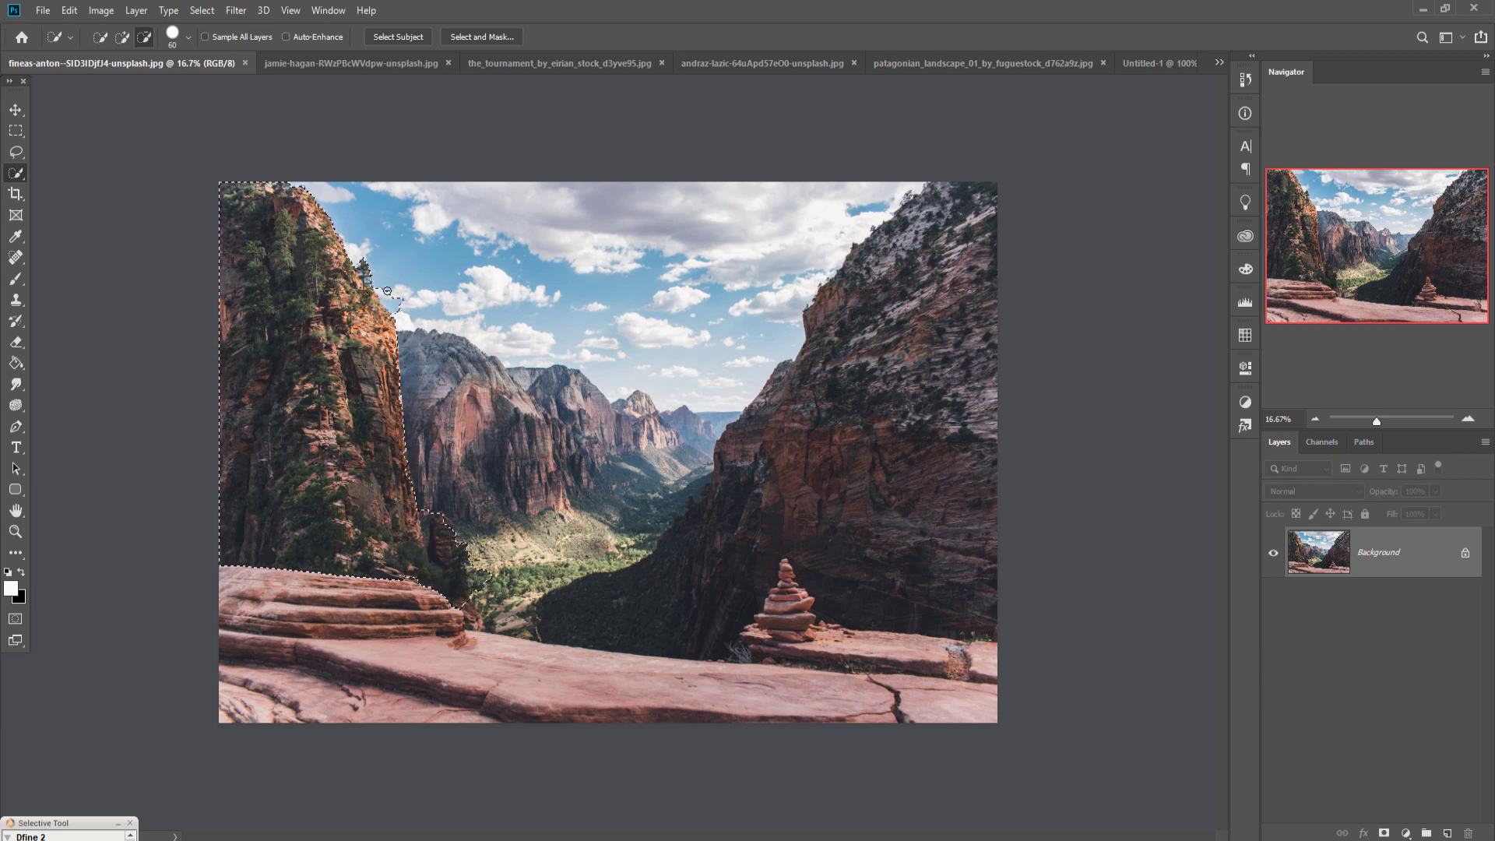
pyautogui.moveTo(406, 324); pyautogui.dragTo(404, 305)
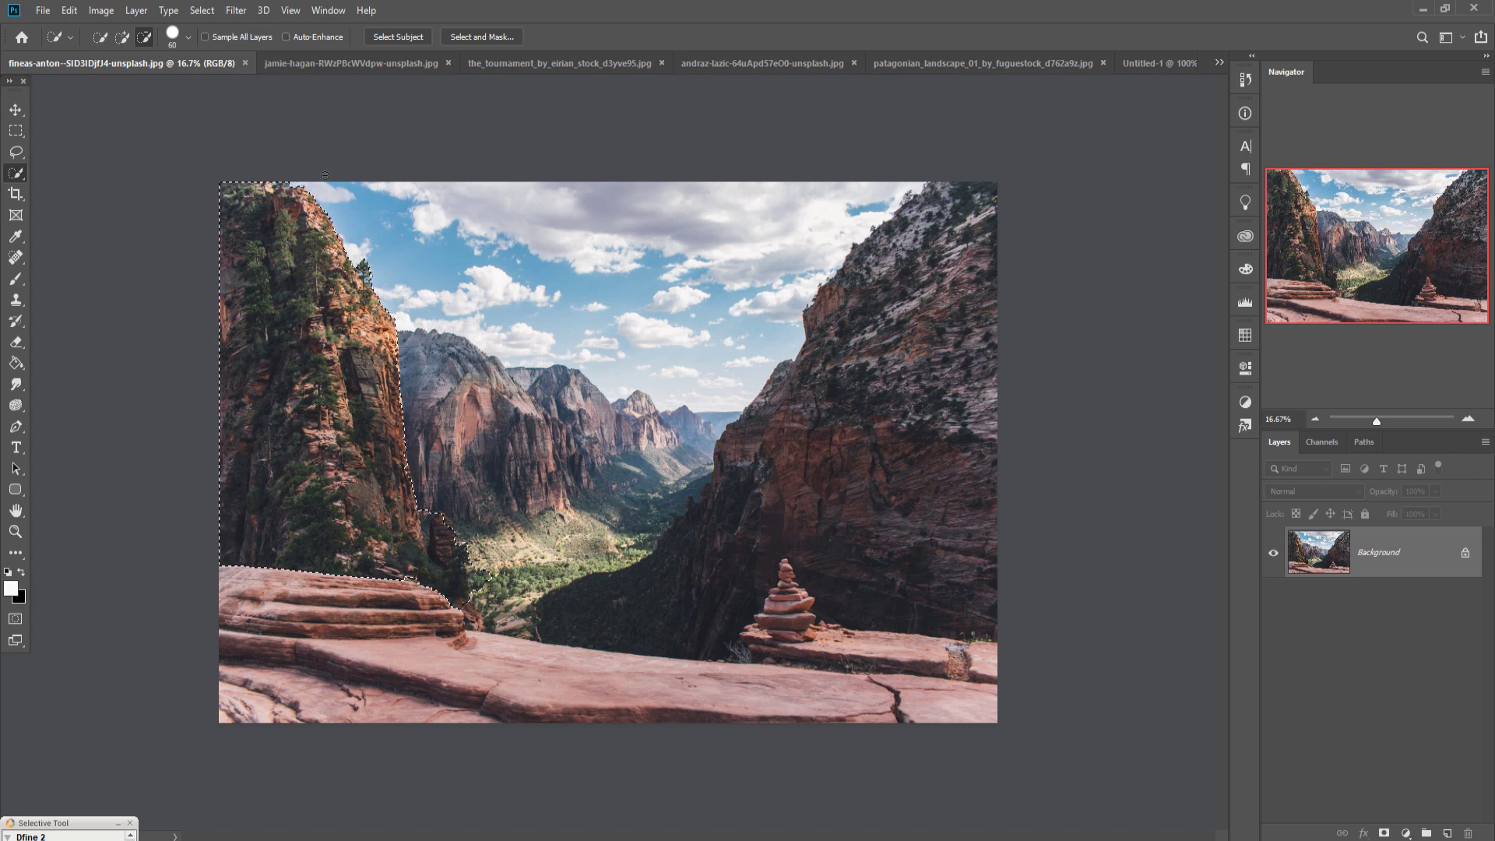
pyautogui.moveTo(434, 511); pyautogui.dragTo(432, 550)
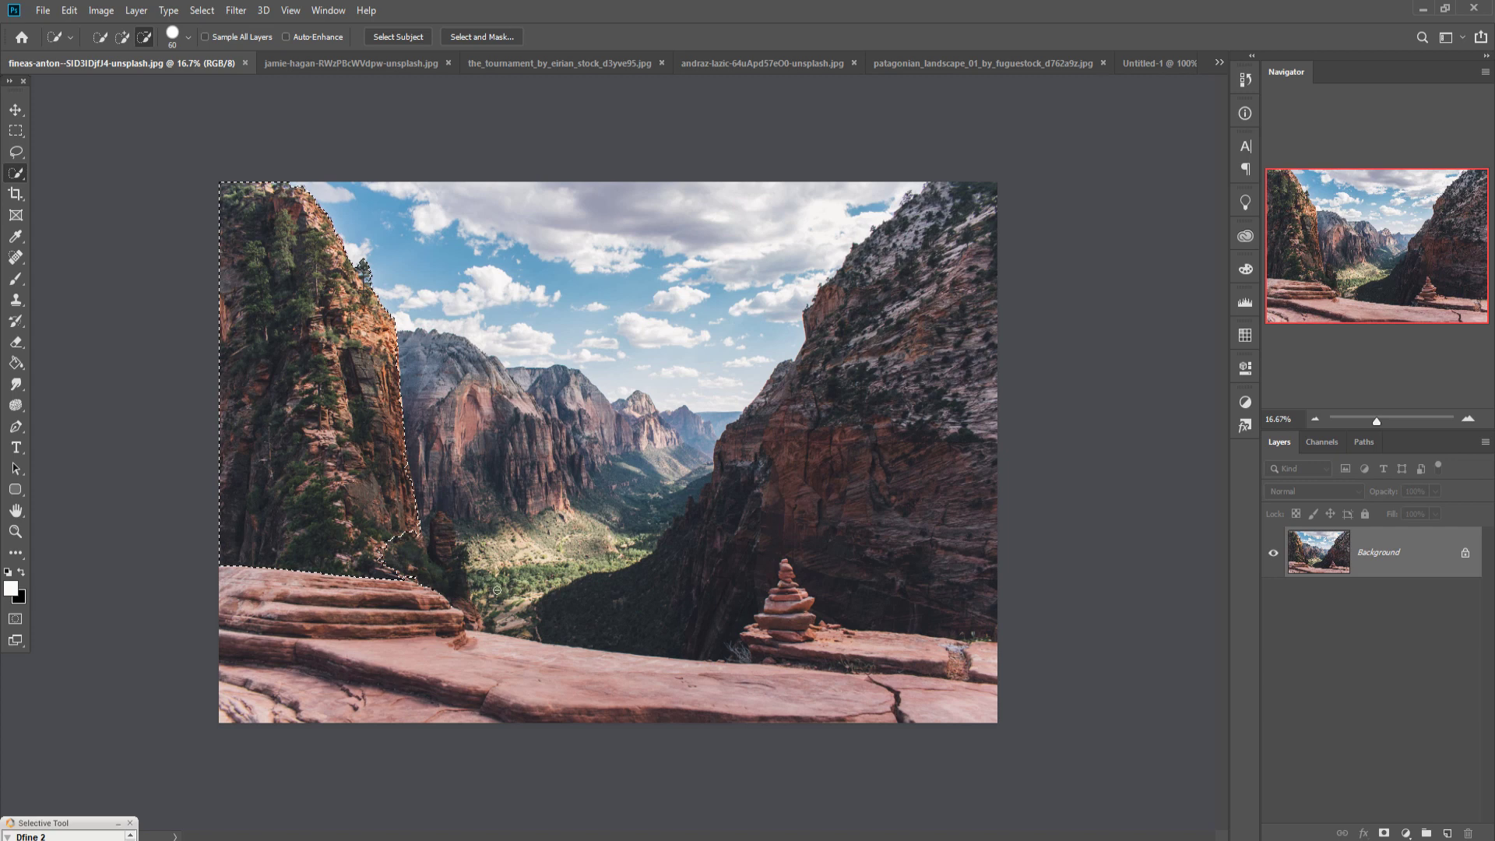
pyautogui.click(123, 38)
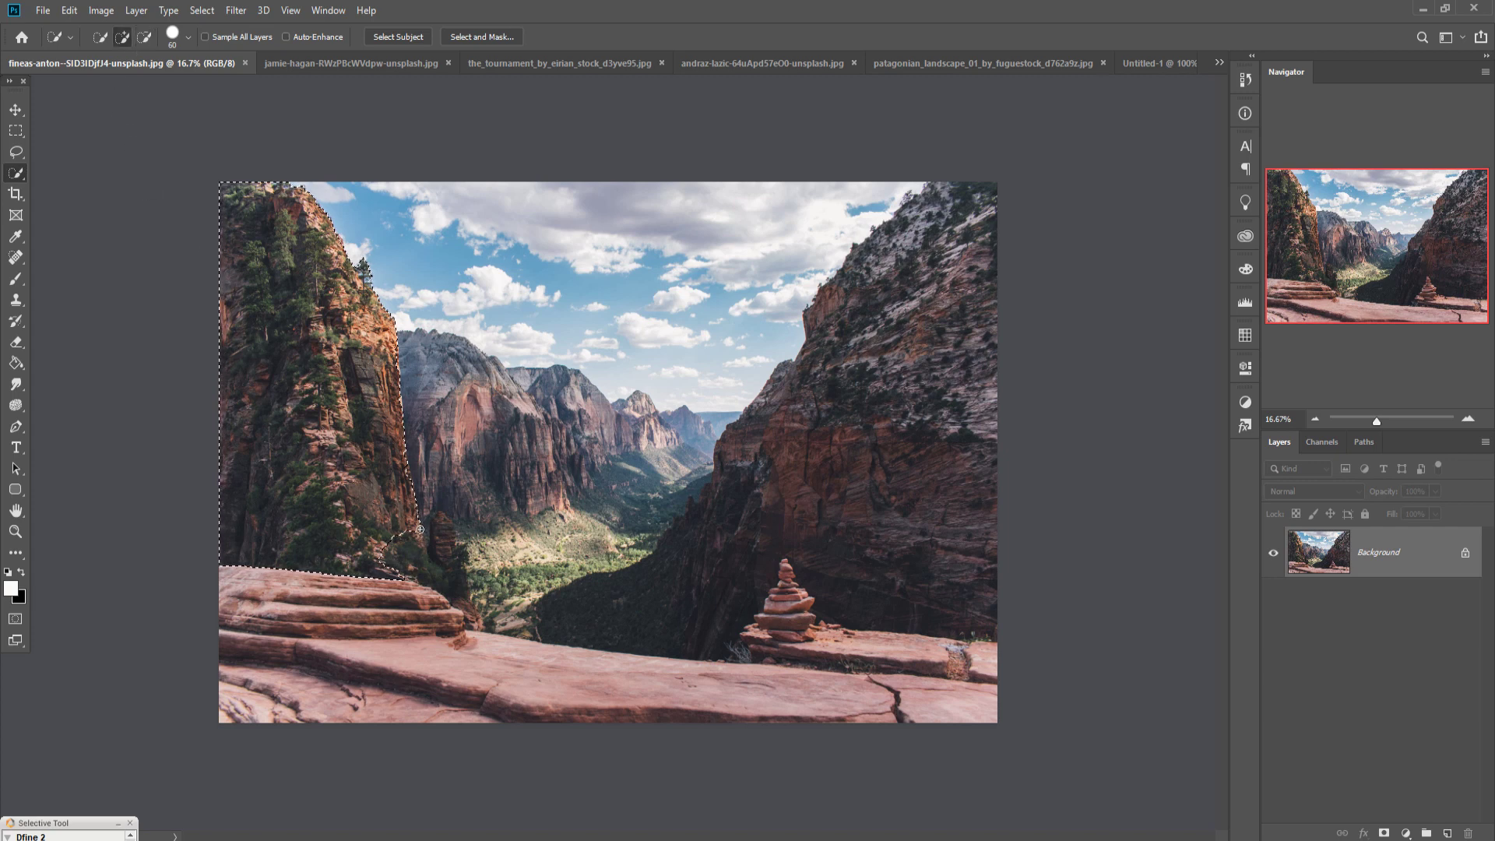
pyautogui.moveTo(418, 532); pyautogui.dragTo(429, 561)
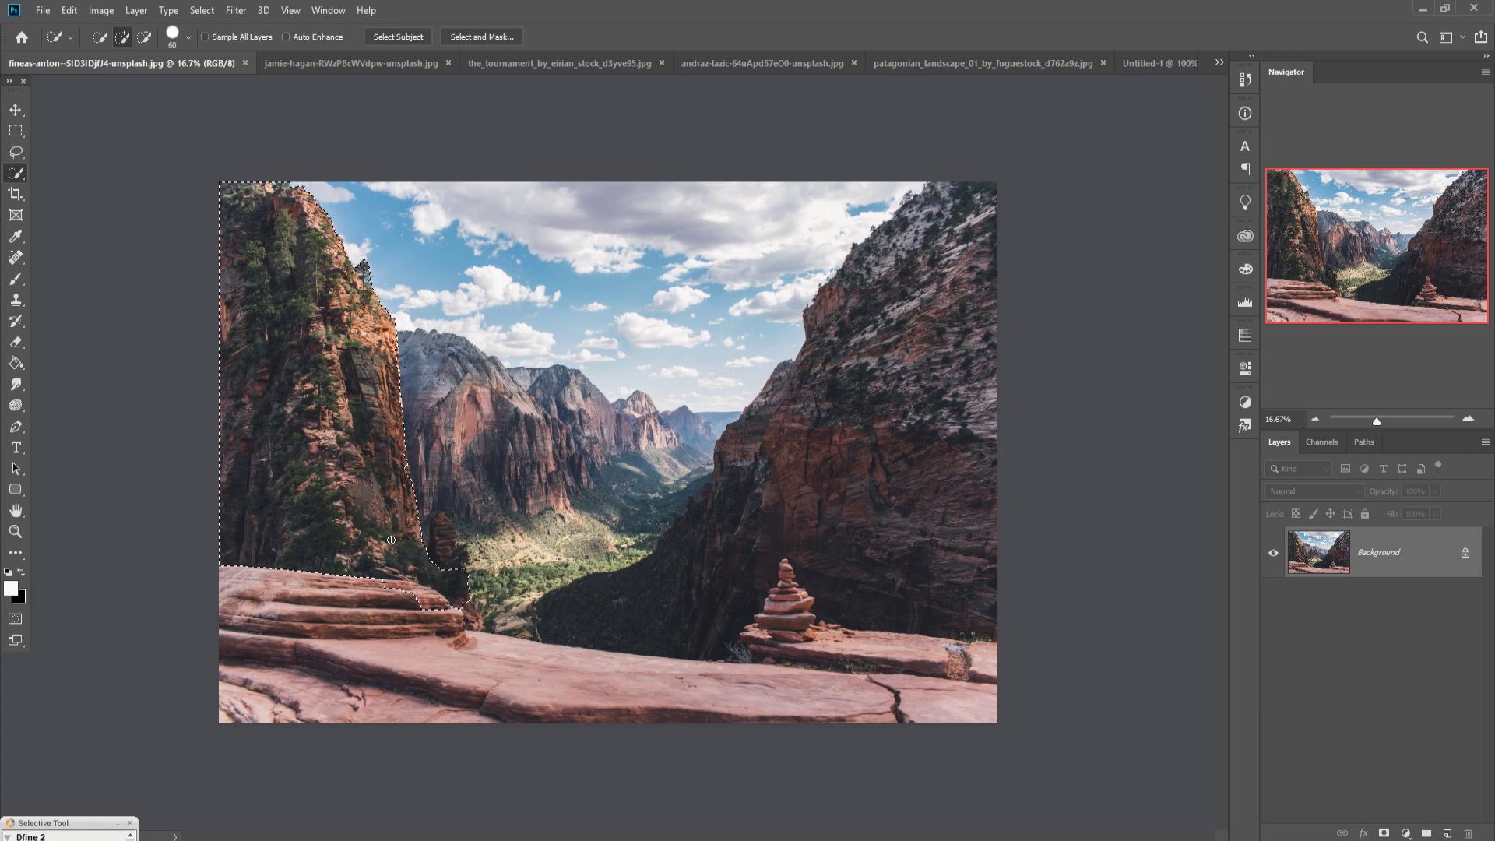
# Float the canyon photo's window, move the selected cliff into Untitled-1 as a layer, and put the photo's window away
pyautogui.click(18, 113)
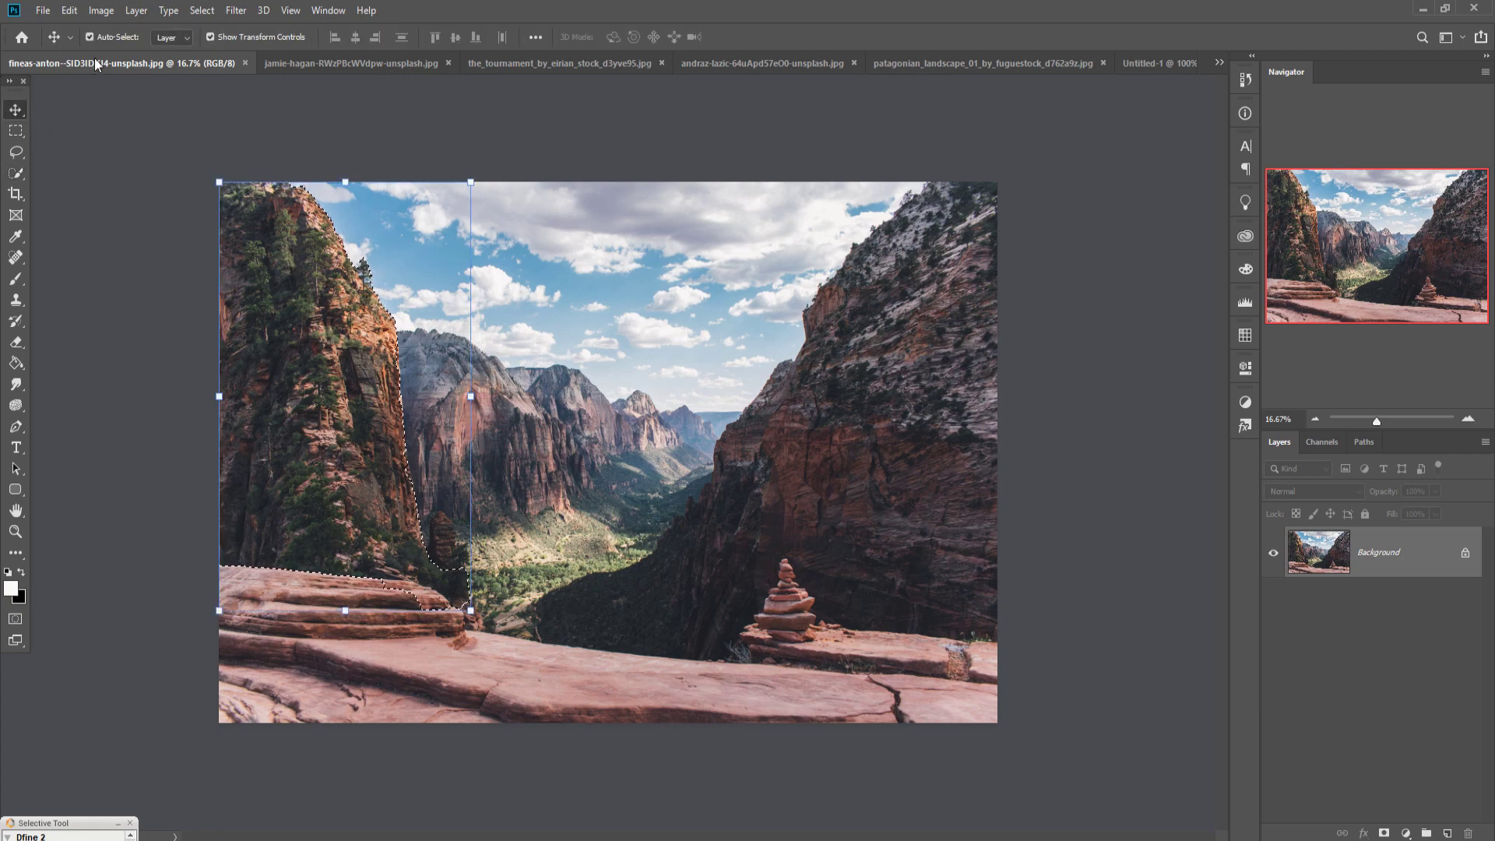
pyautogui.moveTo(86, 63); pyautogui.dragTo(845, 199)
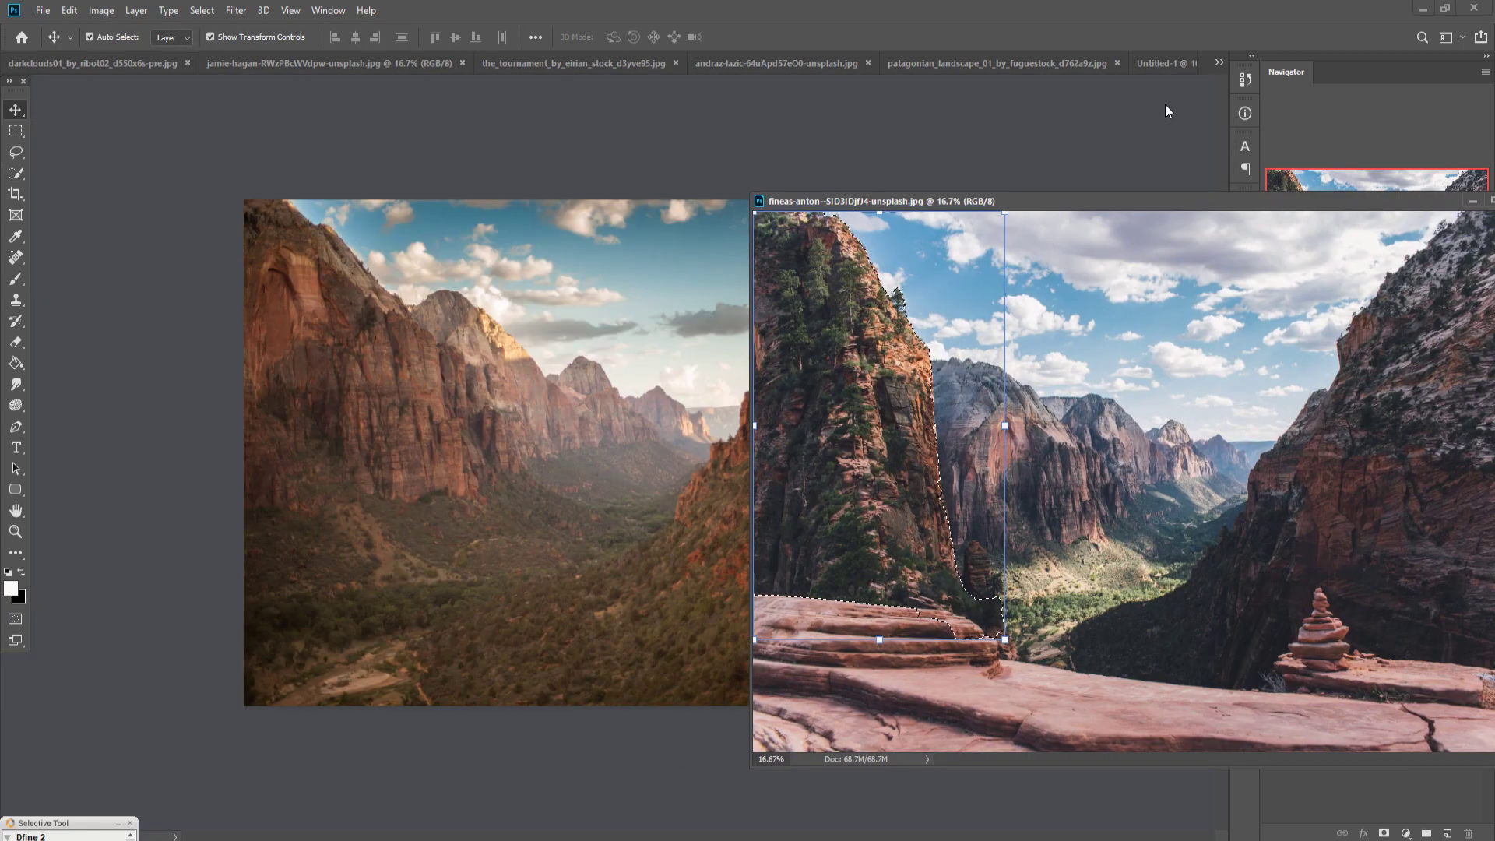
pyautogui.click(1154, 59)
pyautogui.moveTo(842, 483); pyautogui.dragTo(666, 397)
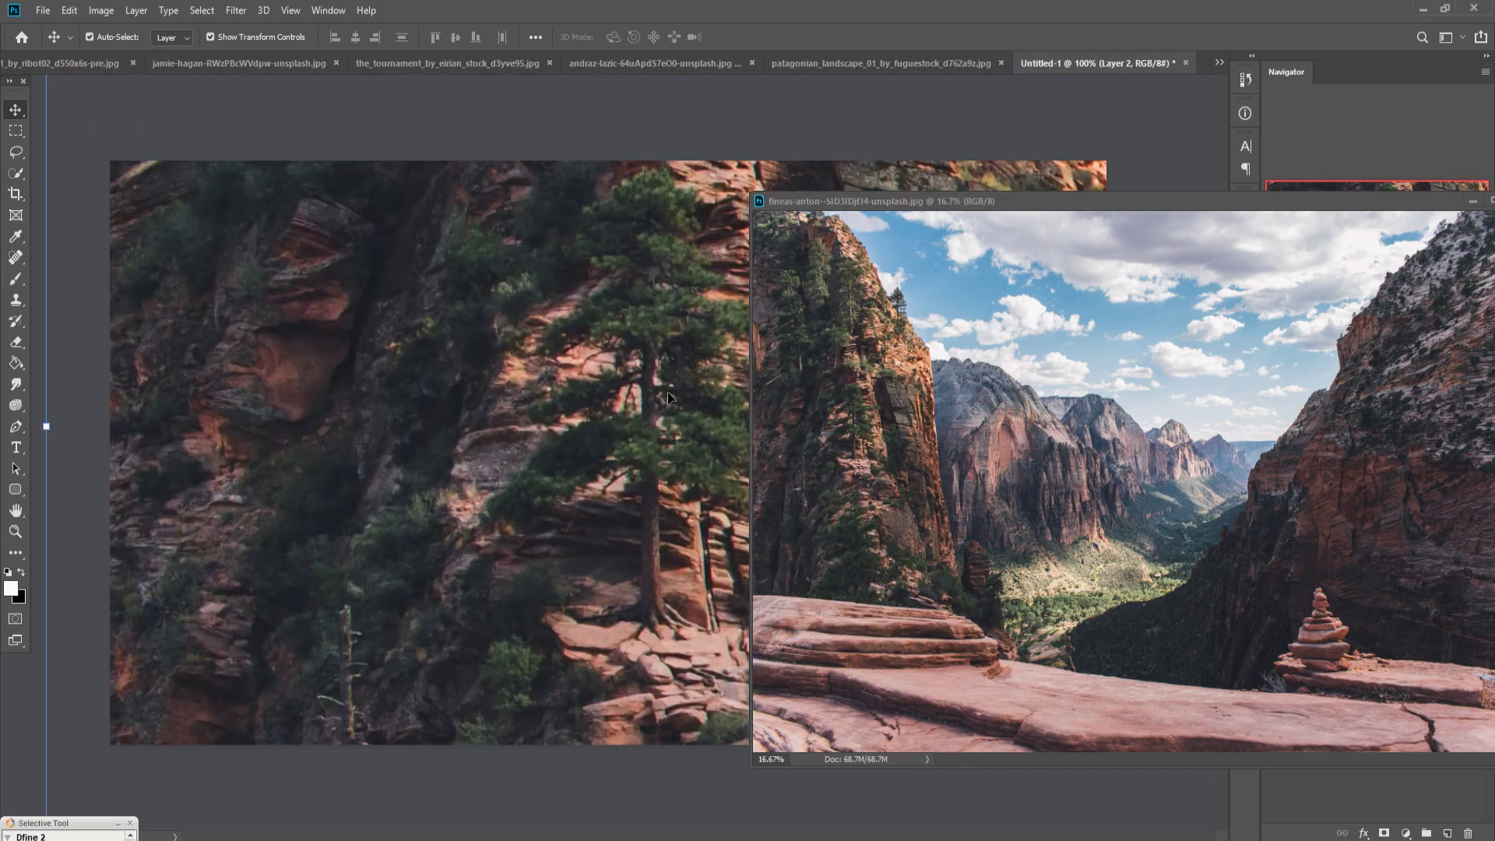
pyautogui.click(1473, 205)
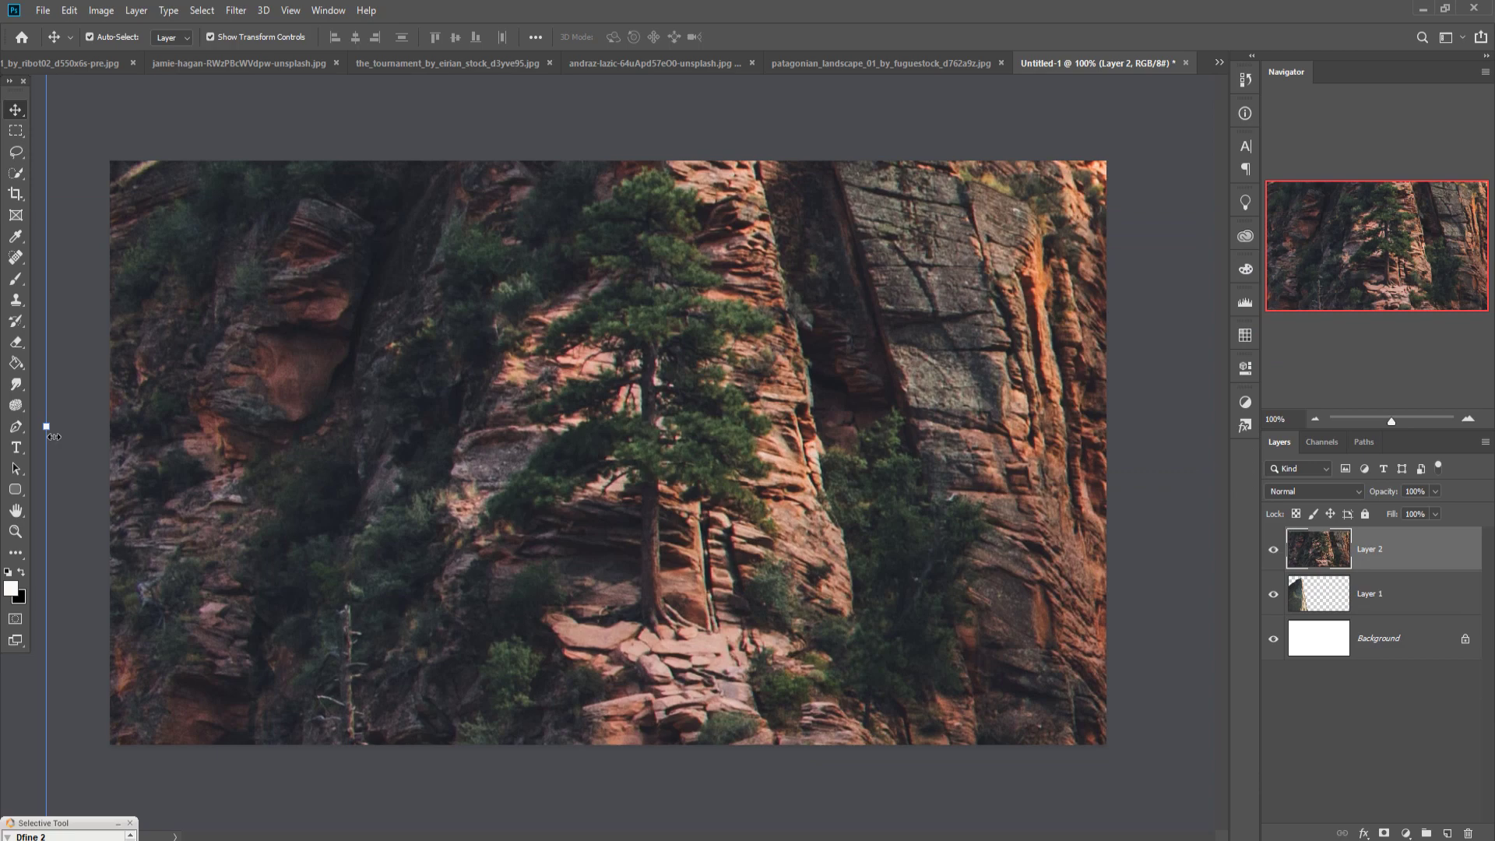
# Flip the red cliff layer horizontally and scale it down to 22.21%
pyautogui.moveTo(53, 436); pyautogui.dragTo(574, 458)
pyautogui.click(69, 10)
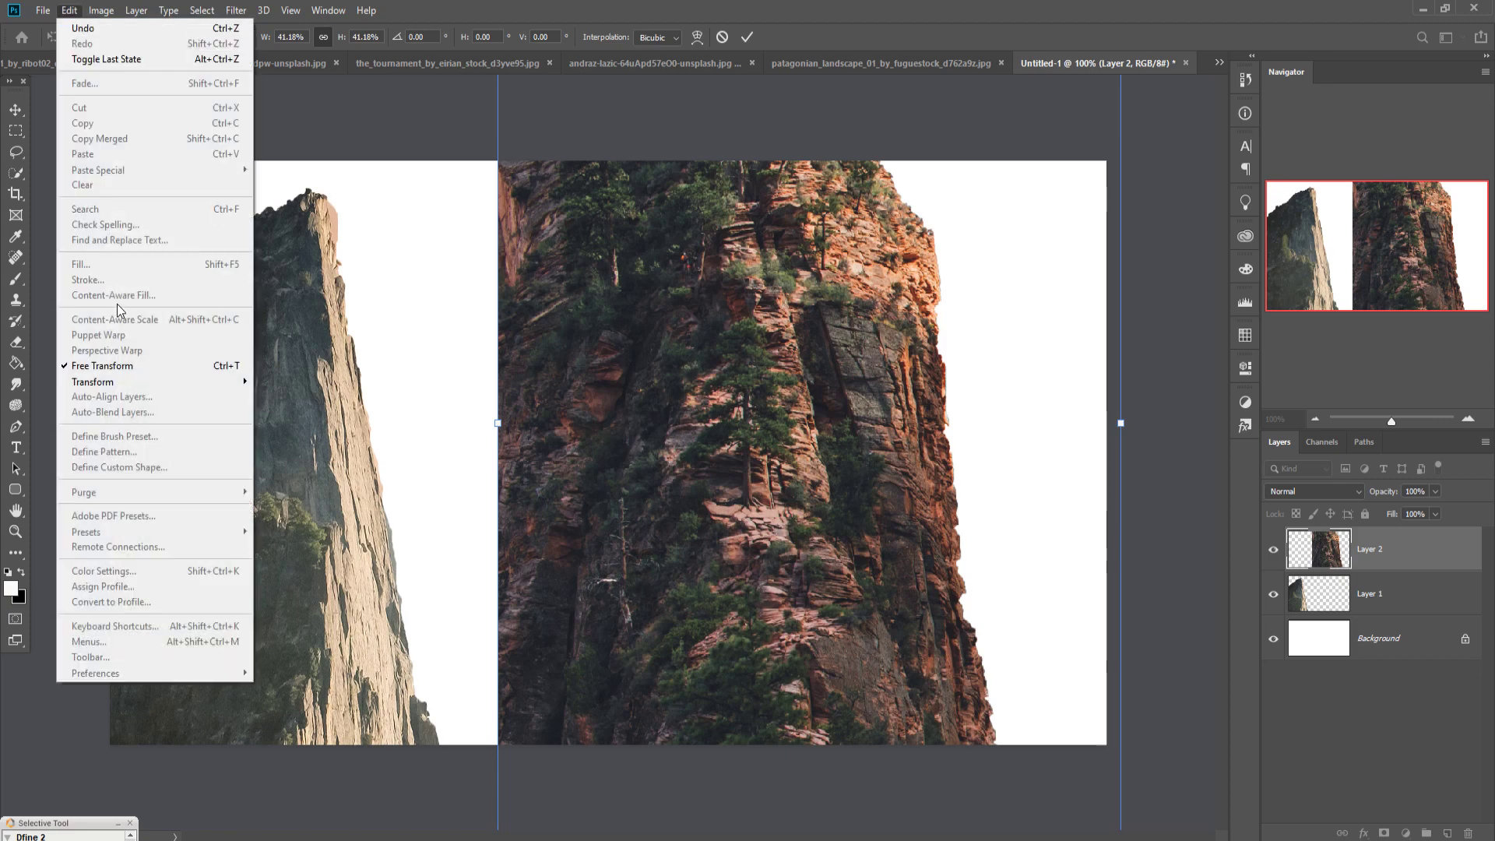
pyautogui.moveTo(121, 381)
pyautogui.click(295, 561)
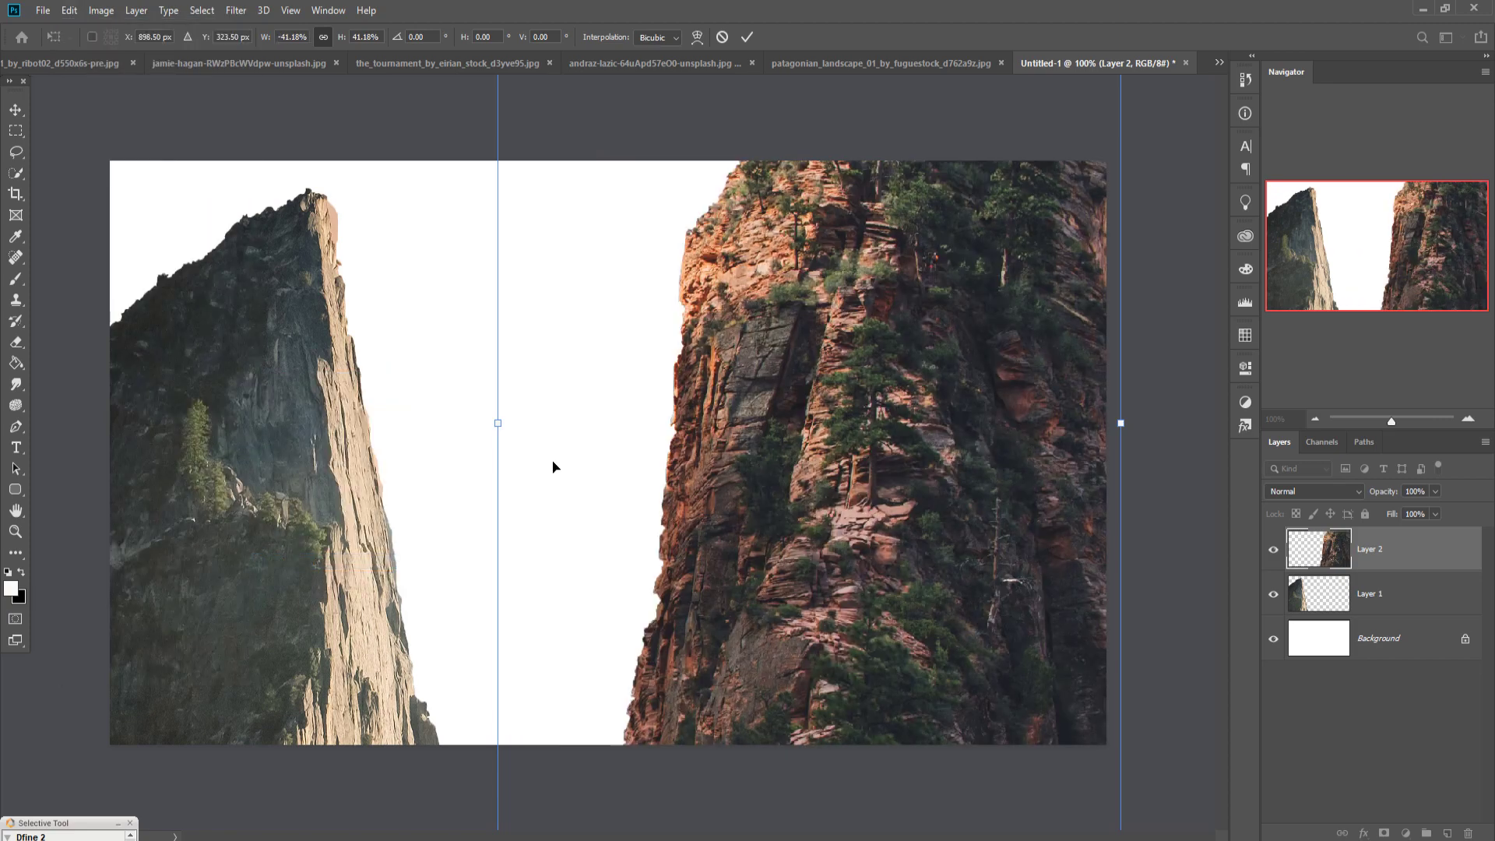
pyautogui.moveTo(508, 431); pyautogui.dragTo(795, 432)
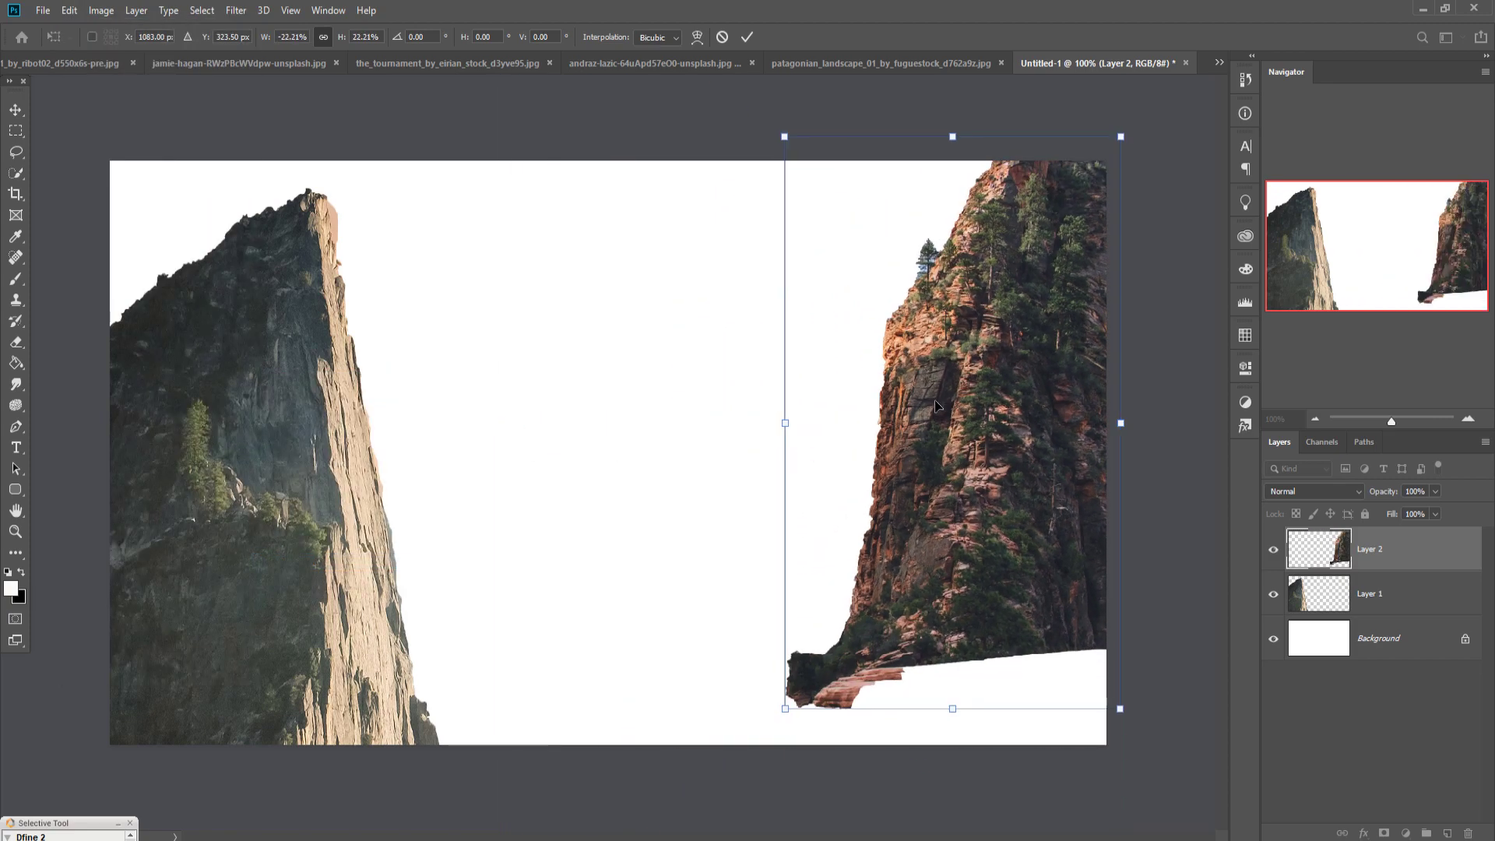
# Scale the red cliff layer to 24.68% and position it partly beyond the canvas's right edge, opposite the first cliff
pyautogui.moveTo(956, 369); pyautogui.dragTo(961, 510)
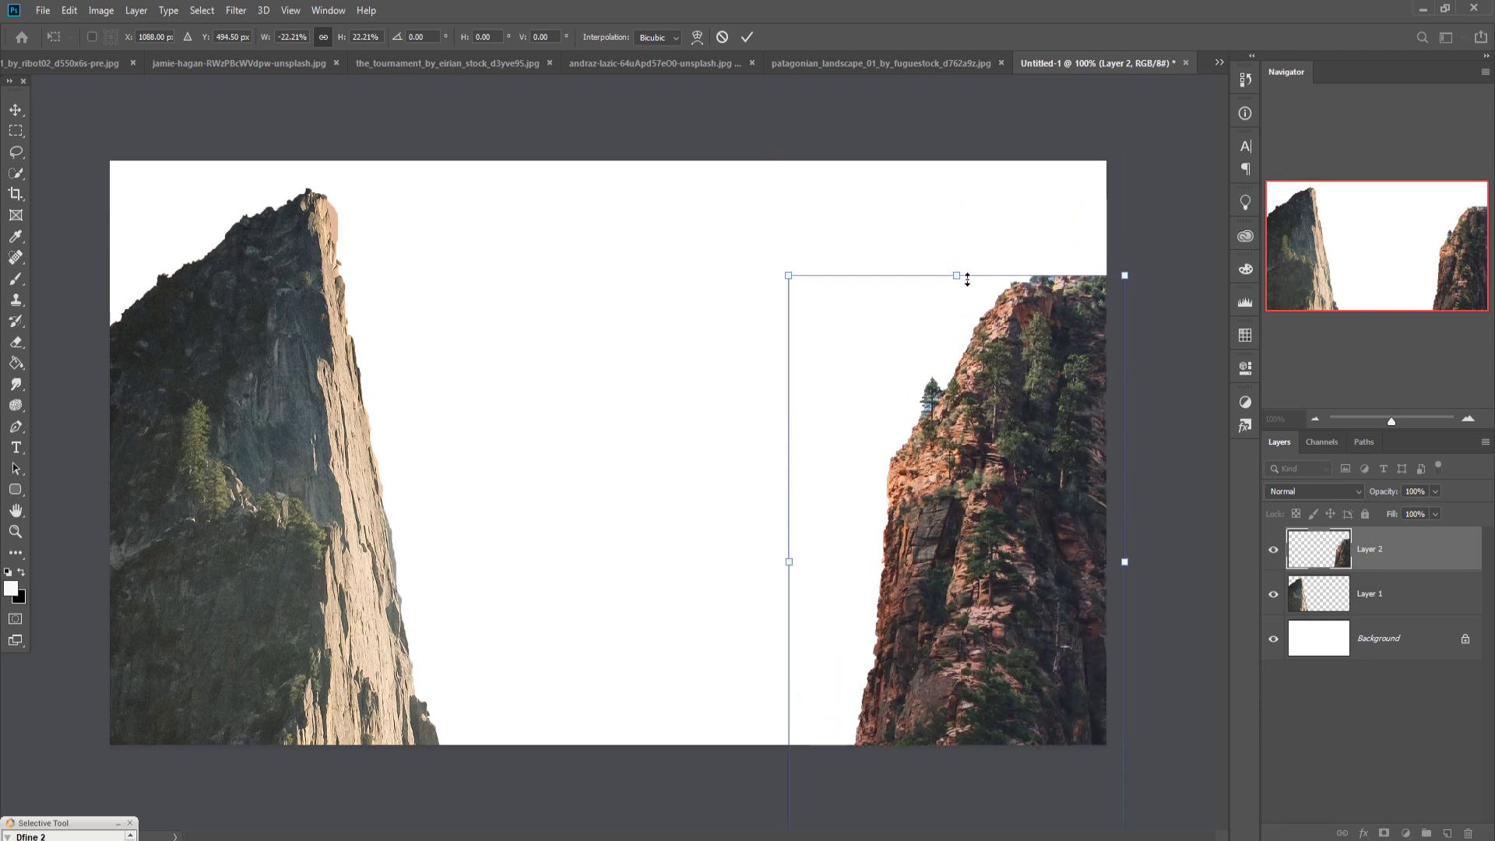
pyautogui.moveTo(966, 278); pyautogui.dragTo(965, 258)
pyautogui.moveTo(1029, 374); pyautogui.dragTo(1102, 362)
pyautogui.moveTo(867, 551); pyautogui.dragTo(838, 570)
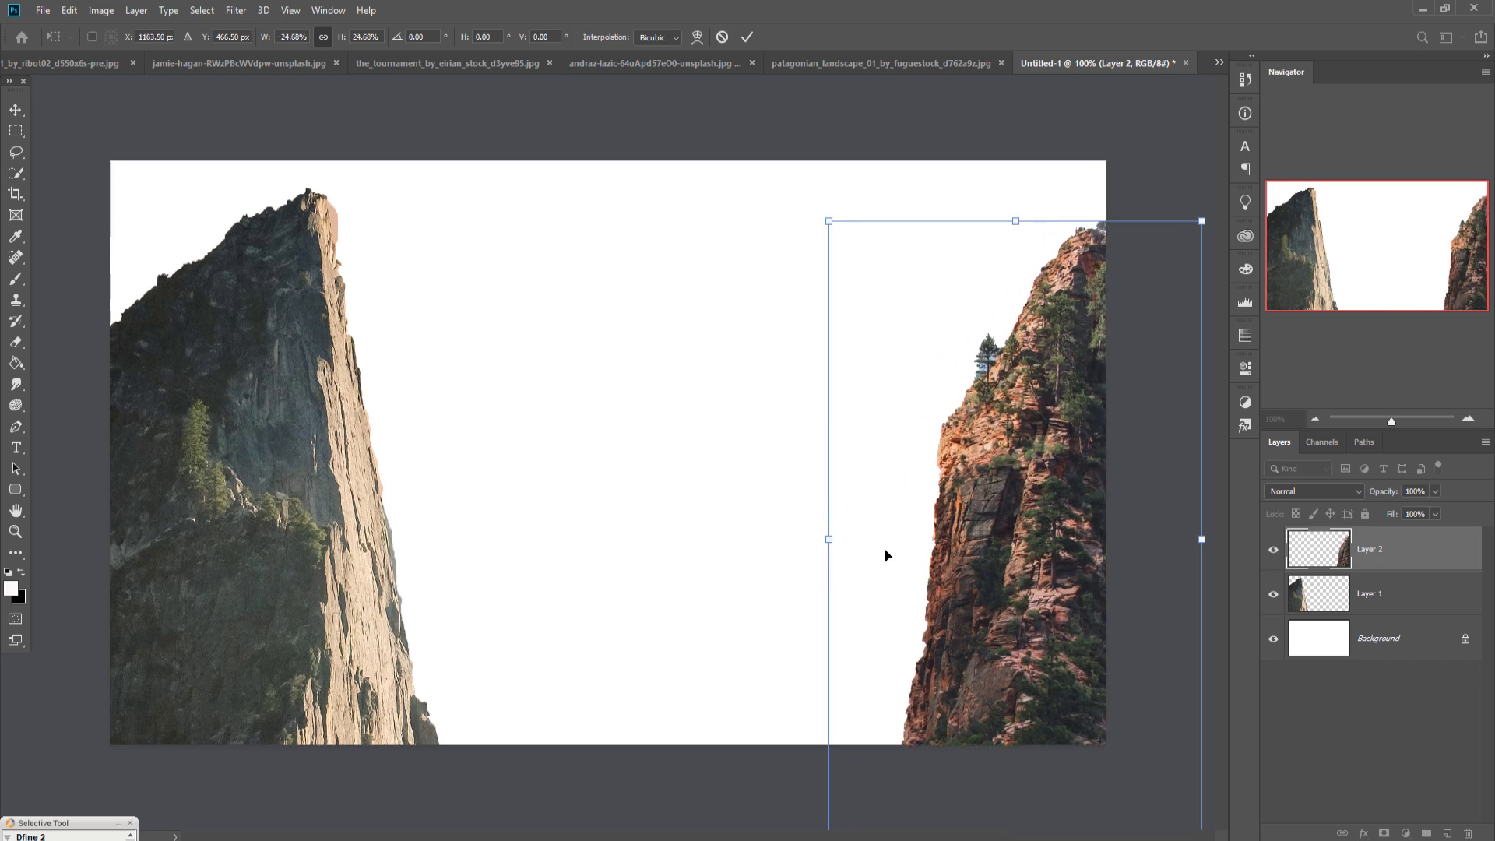
pyautogui.moveTo(972, 594); pyautogui.dragTo(969, 603)
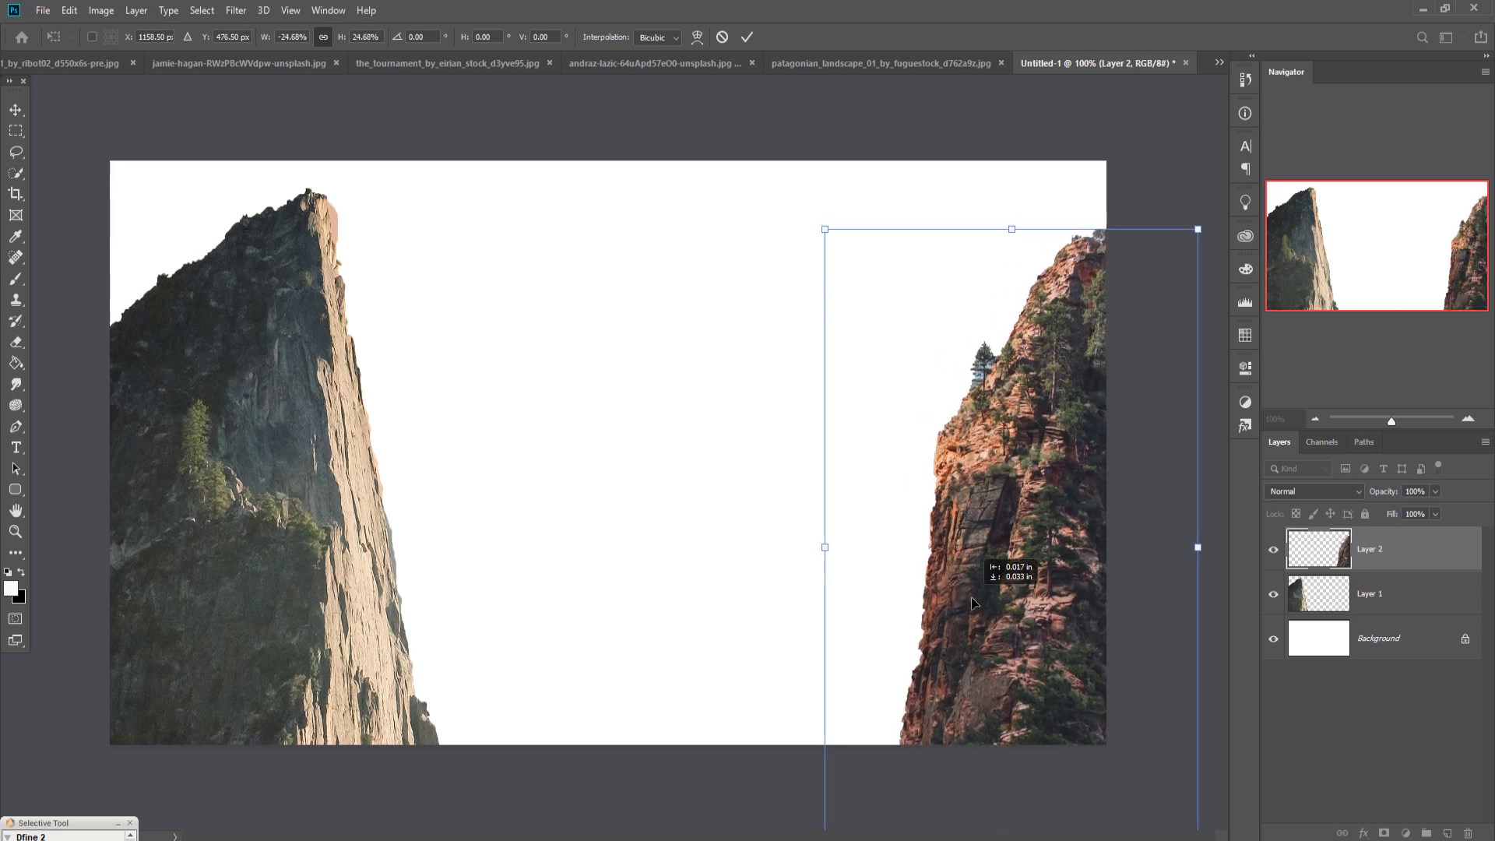
pyautogui.click(744, 47)
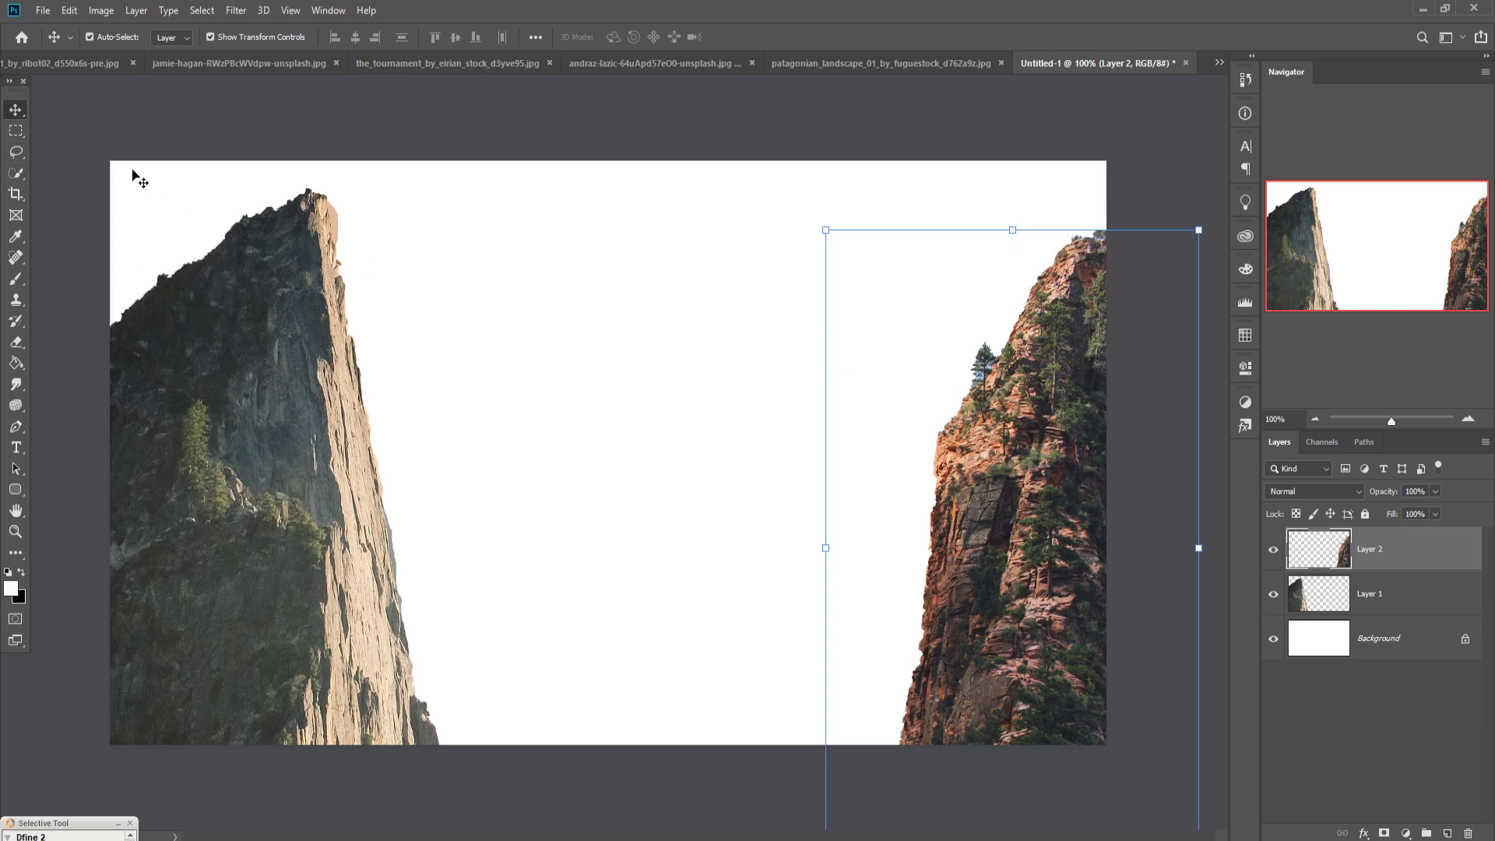
pyautogui.click(11, 174)
pyautogui.moveTo(966, 596); pyautogui.dragTo(1187, 277)
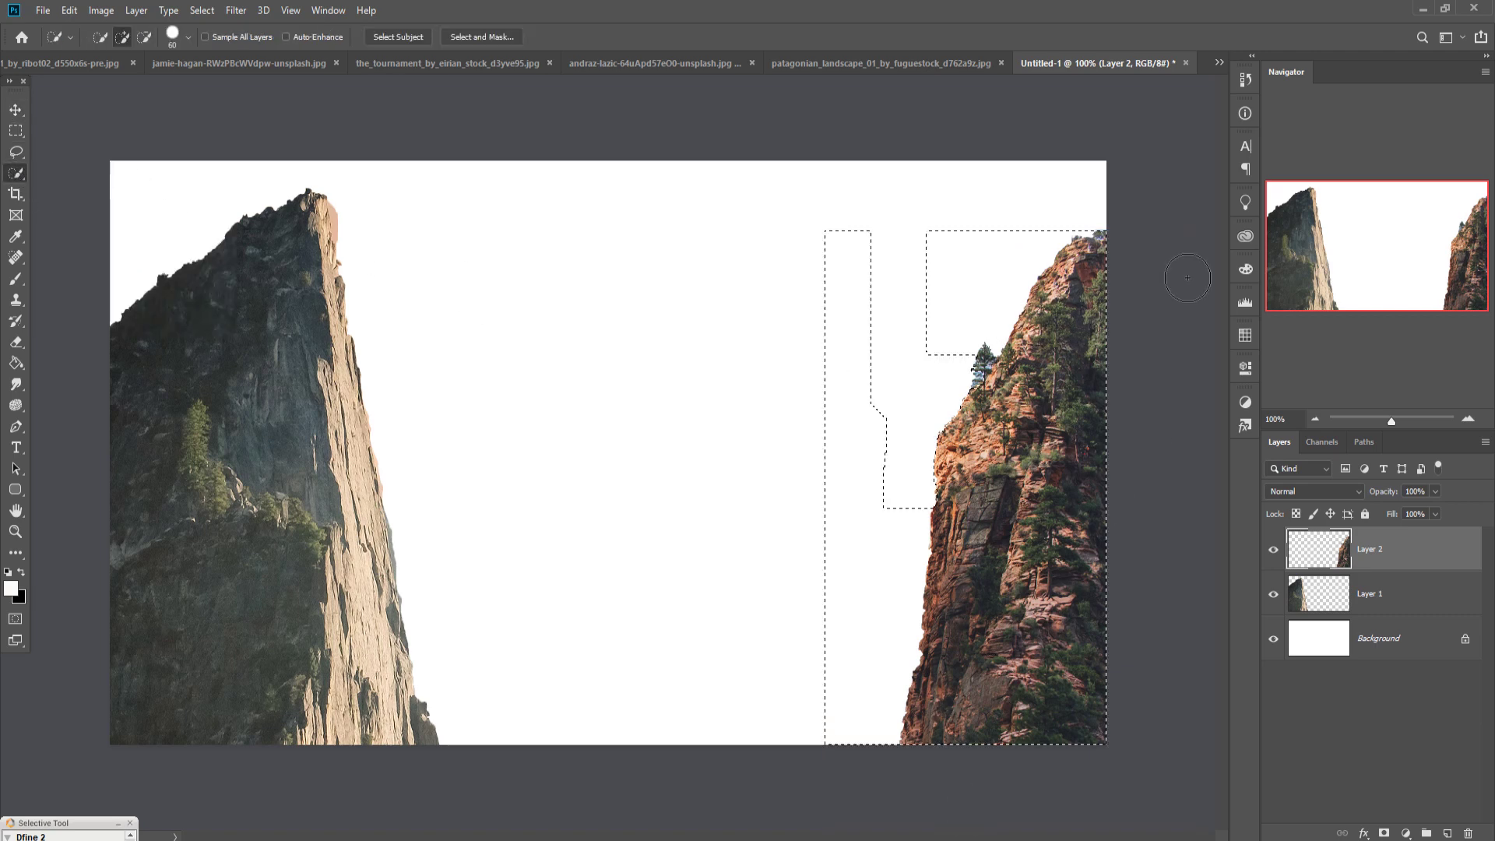
pyautogui.moveTo(917, 221); pyautogui.dragTo(922, 744)
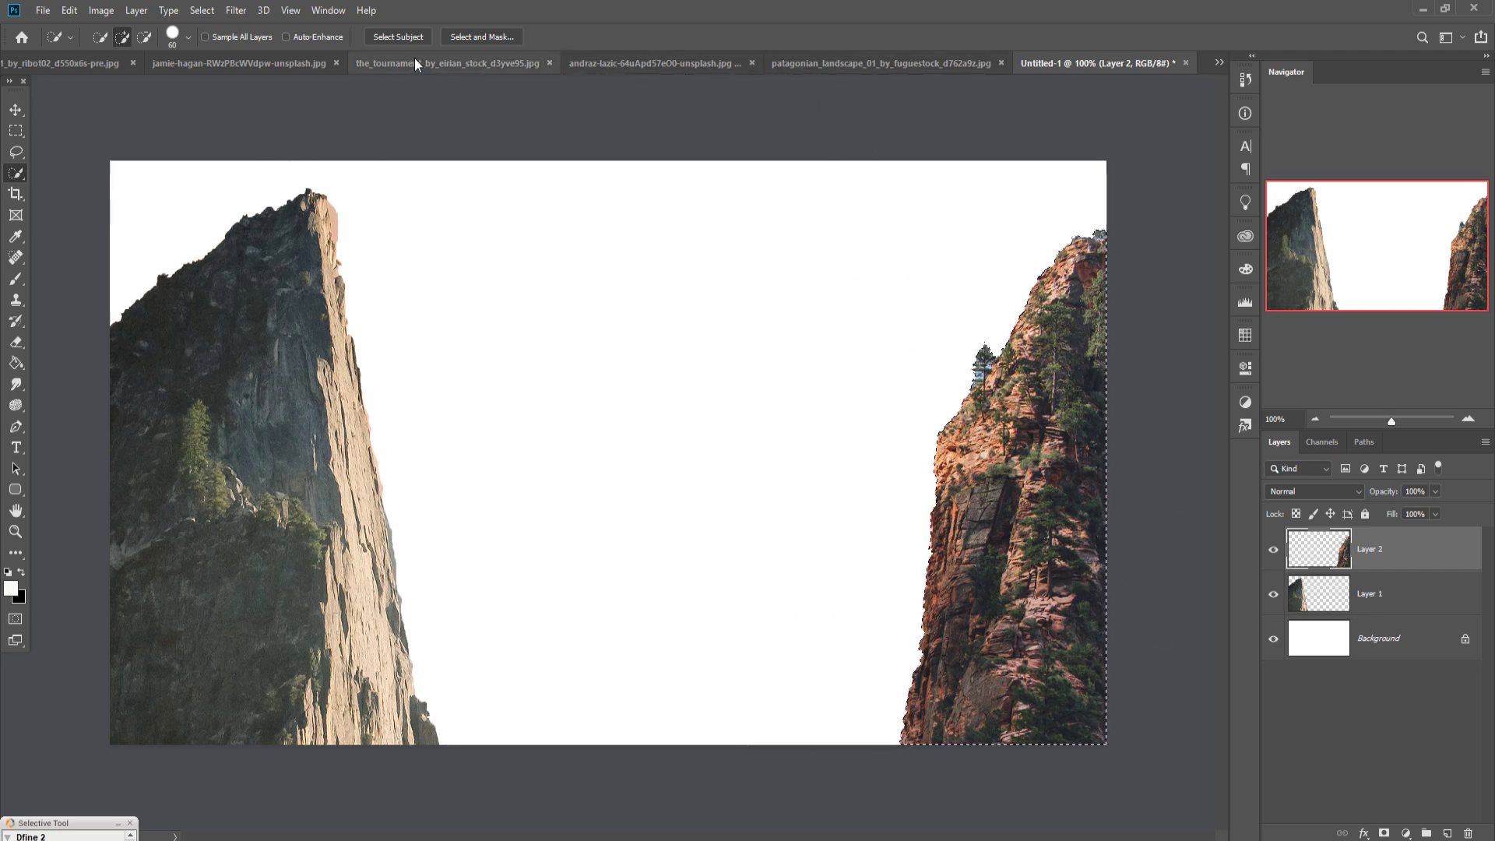
pyautogui.click(202, 10)
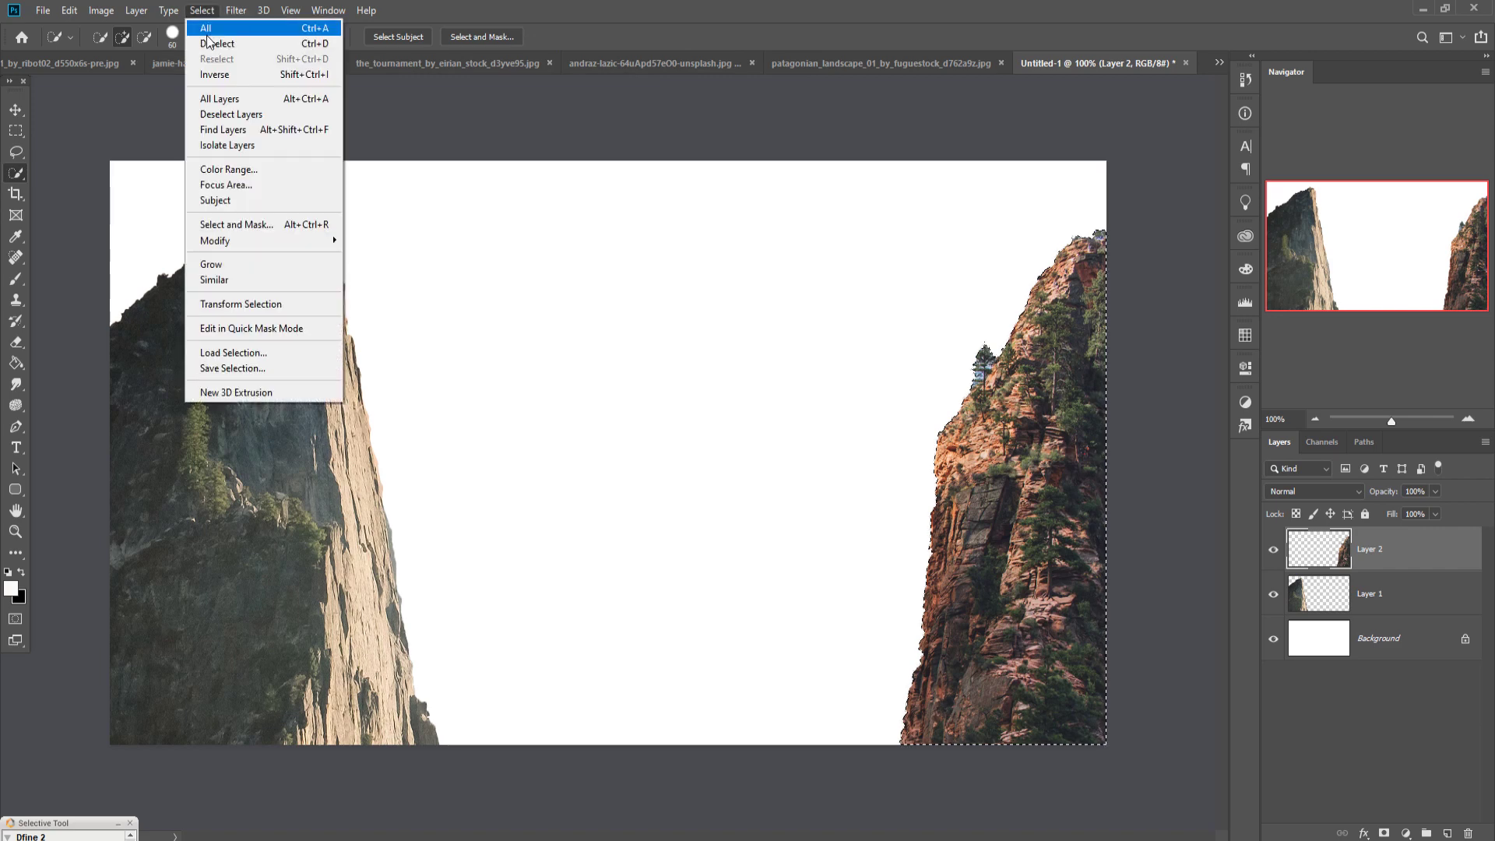
pyautogui.click(210, 43)
# Float the darkclouds01 photo's window, move the clouds into Untitled-1 as a layer, and put the photo's window away
pyautogui.click(1219, 63)
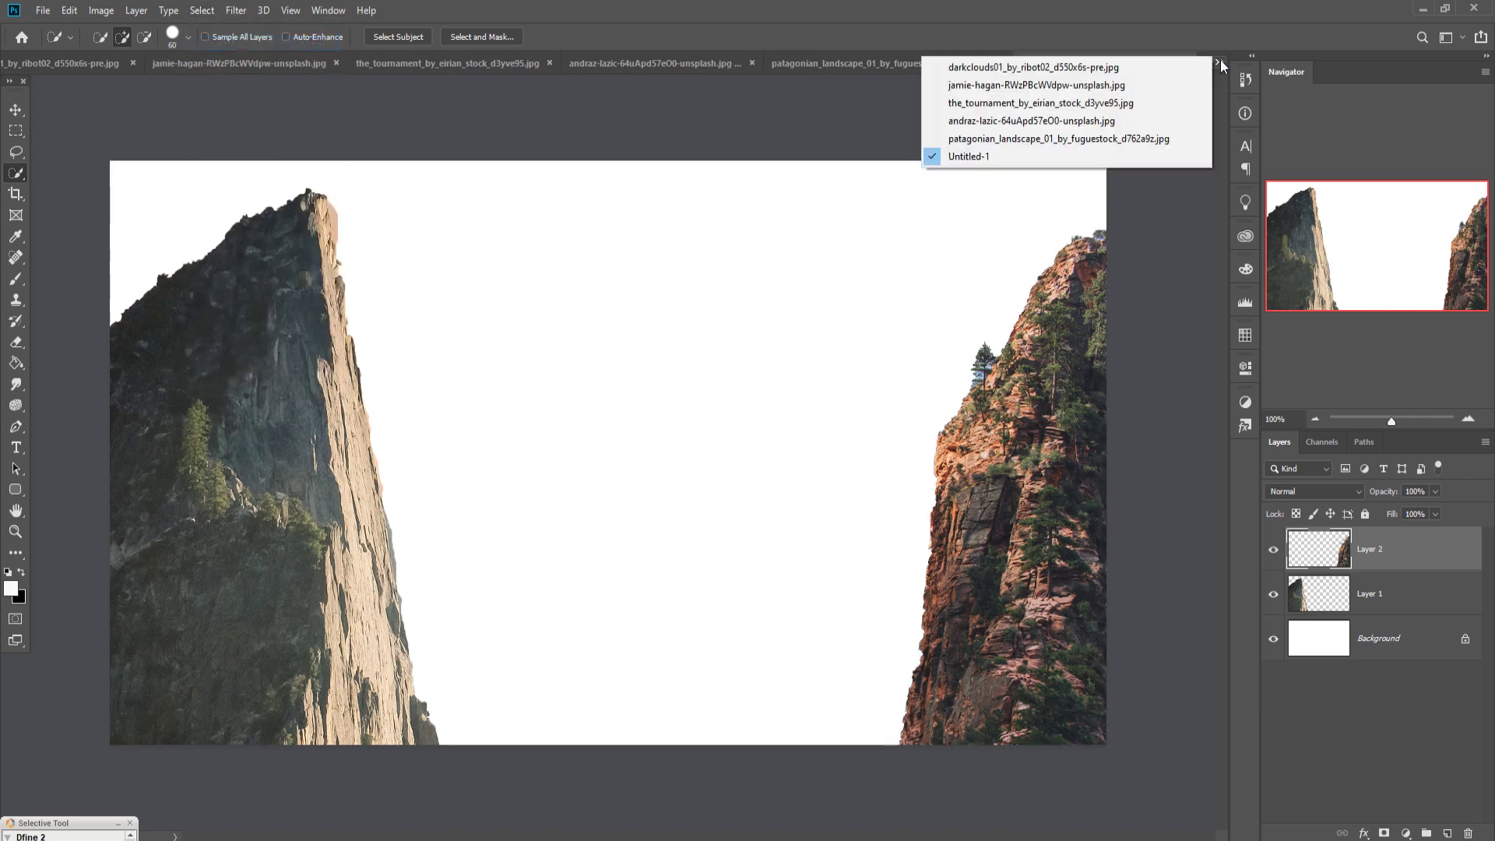
pyautogui.click(1073, 73)
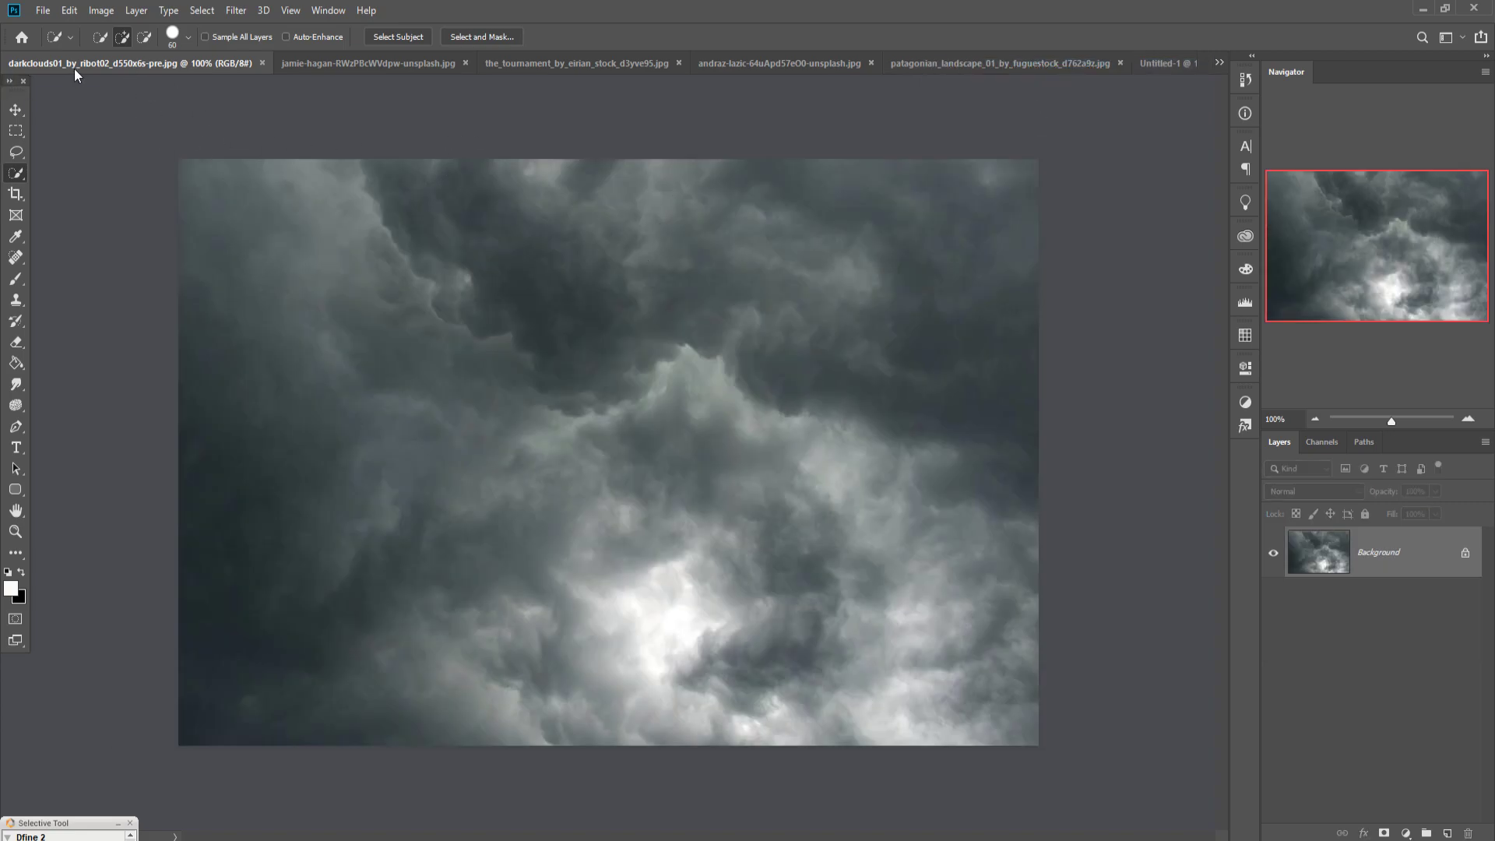
pyautogui.moveTo(82, 63); pyautogui.dragTo(872, 161)
pyautogui.click(15, 110)
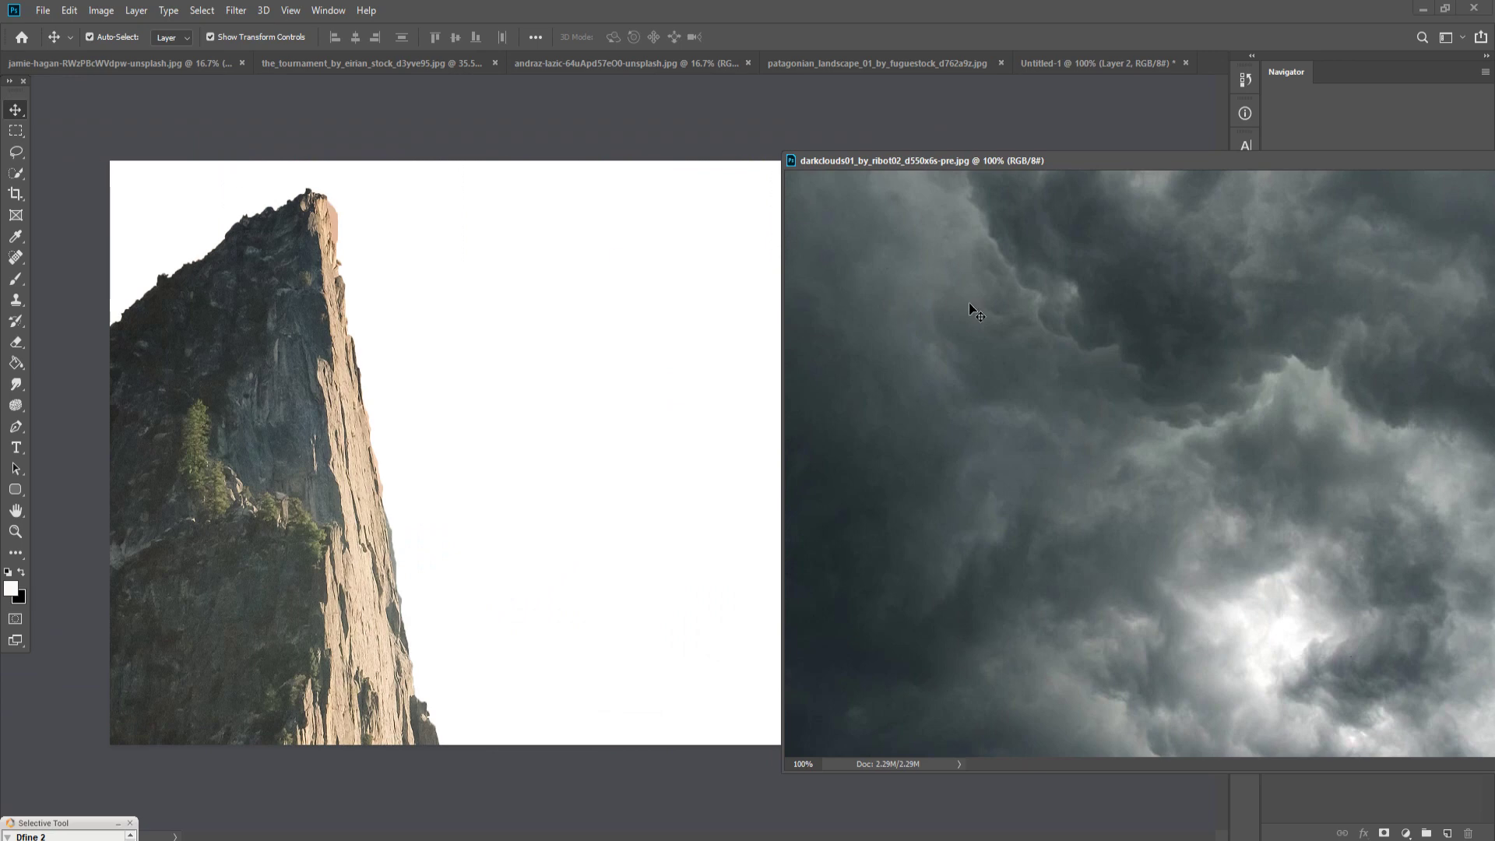
pyautogui.moveTo(971, 309); pyautogui.dragTo(661, 280)
pyautogui.moveTo(1440, 170); pyautogui.dragTo(958, 315)
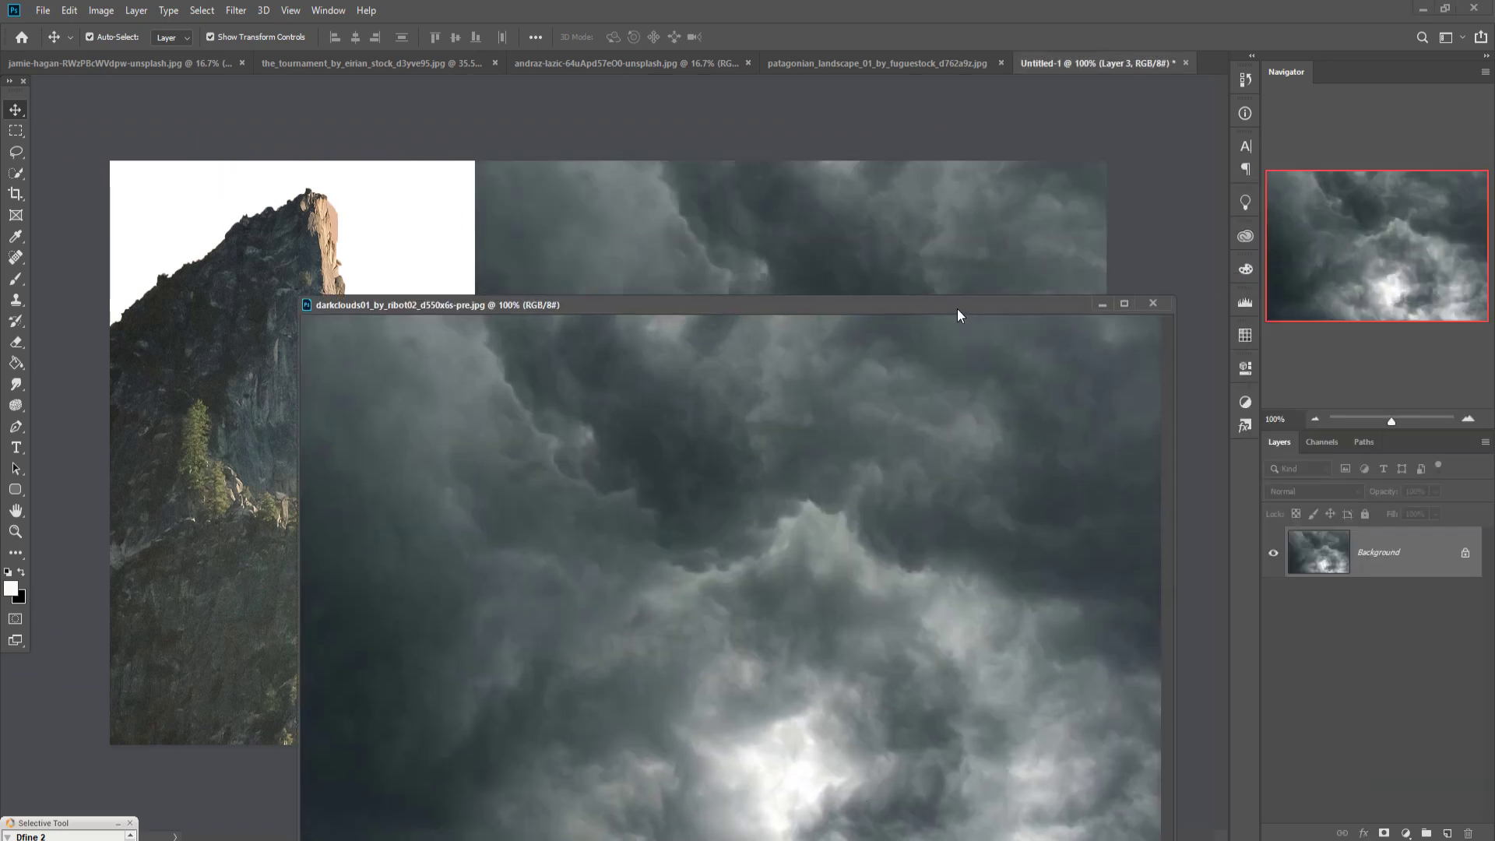
pyautogui.click(1090, 306)
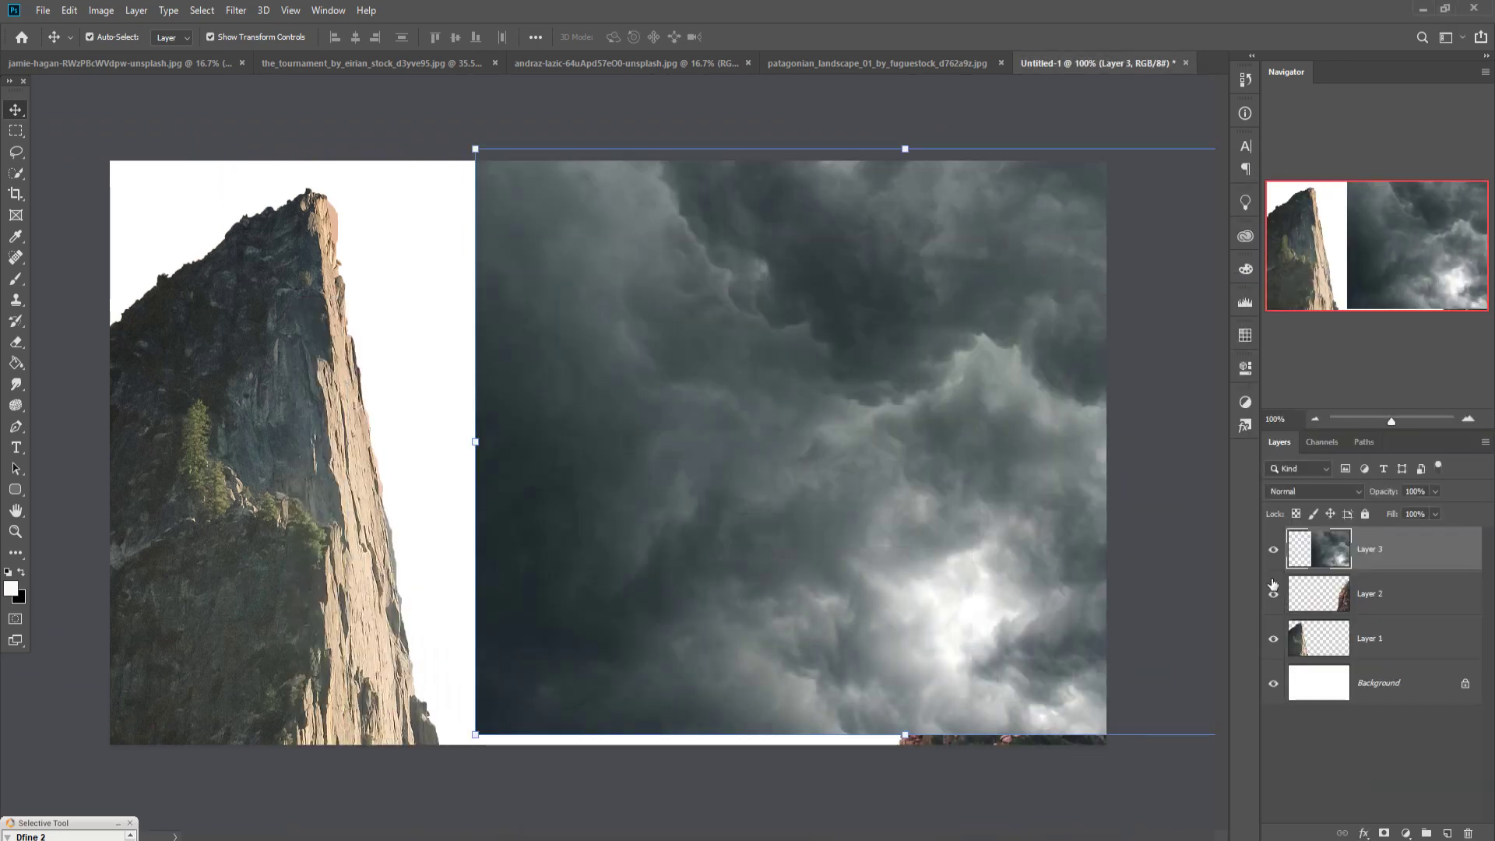
pyautogui.moveTo(1383, 585); pyautogui.dragTo(1296, 658)
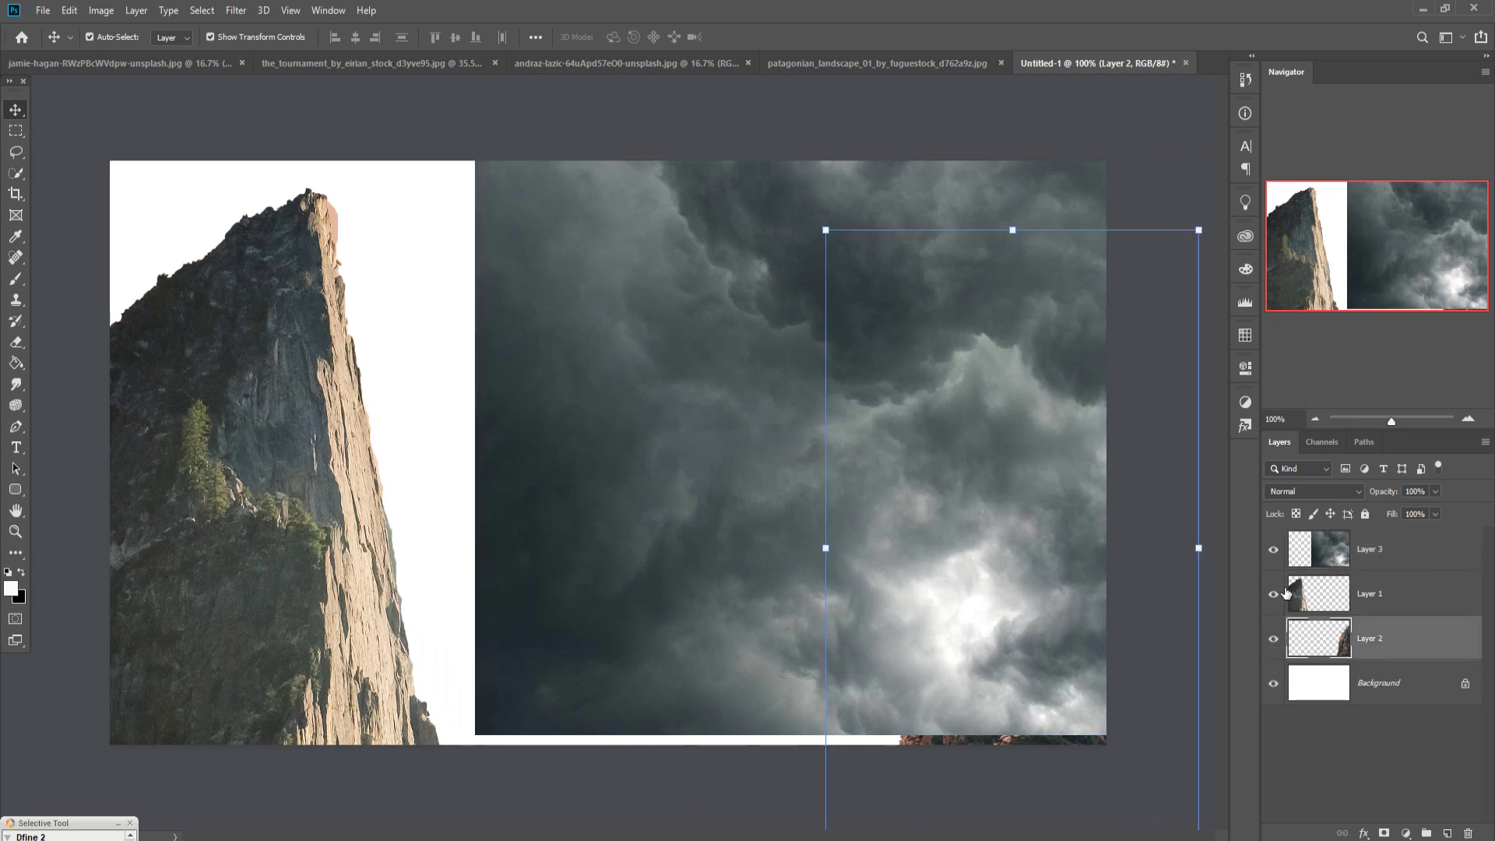
pyautogui.moveTo(1404, 595); pyautogui.dragTo(1404, 591)
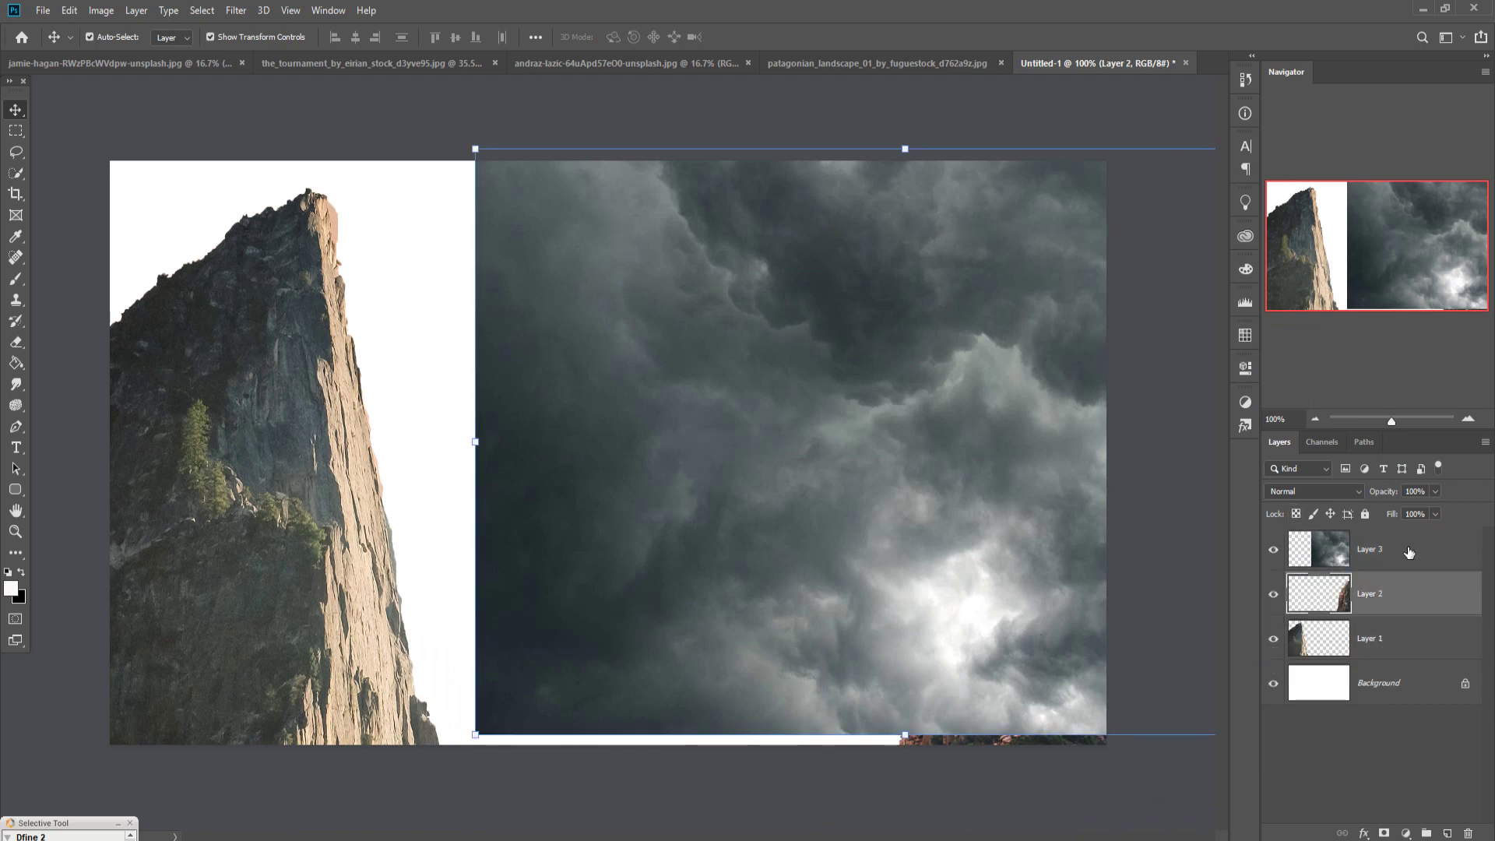
pyautogui.press('h')
pyautogui.doubleClick(1387, 548)
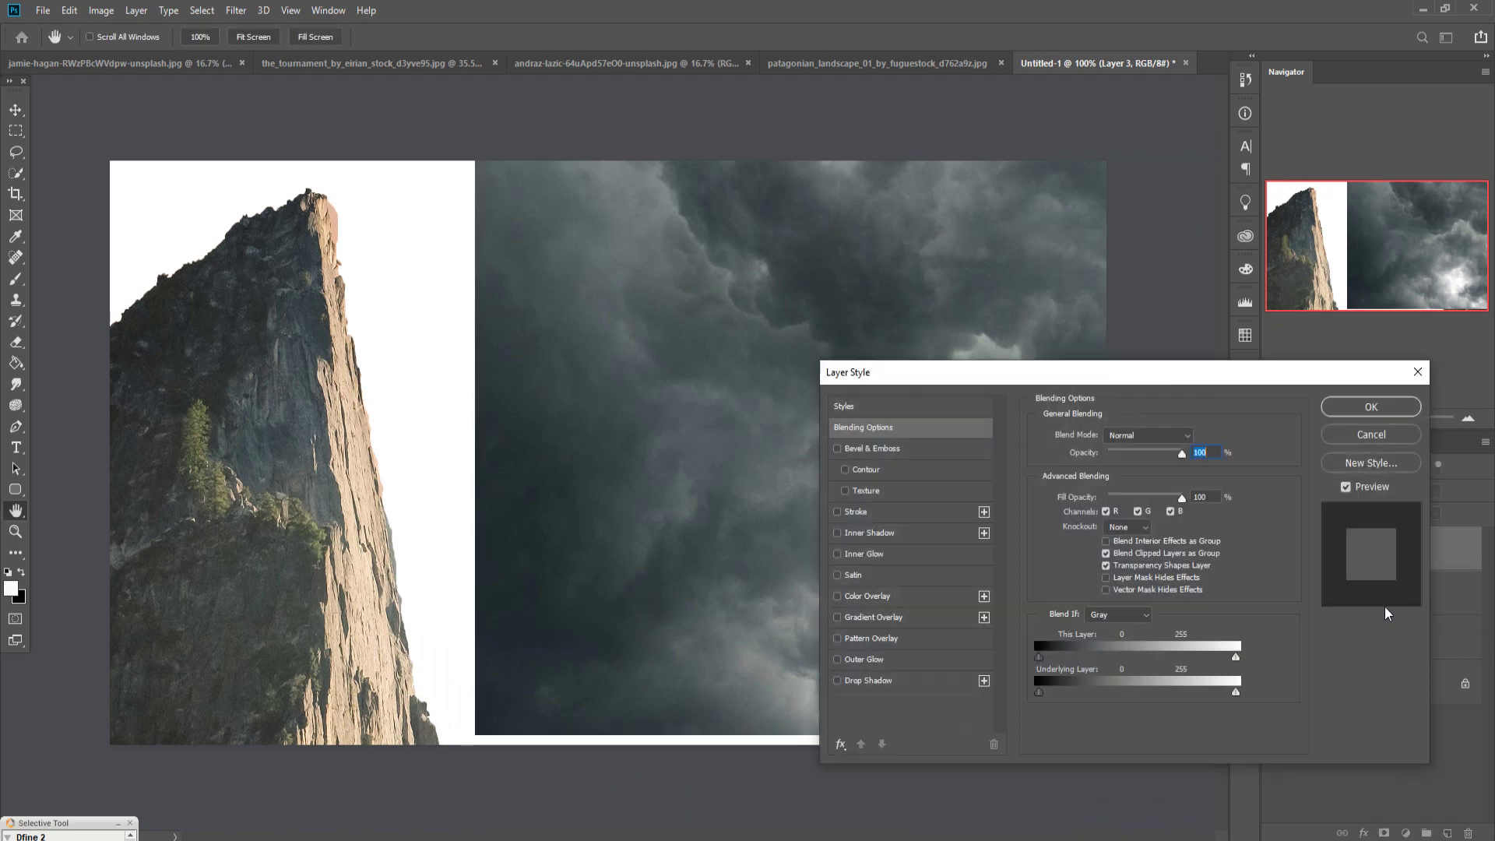
pyautogui.click(1411, 375)
# Place the clouds layer beneath both cliff layers and enlarge it to 128.01% so it spans the canvas width
pyautogui.press('v')
pyautogui.moveTo(1401, 549); pyautogui.dragTo(1401, 637)
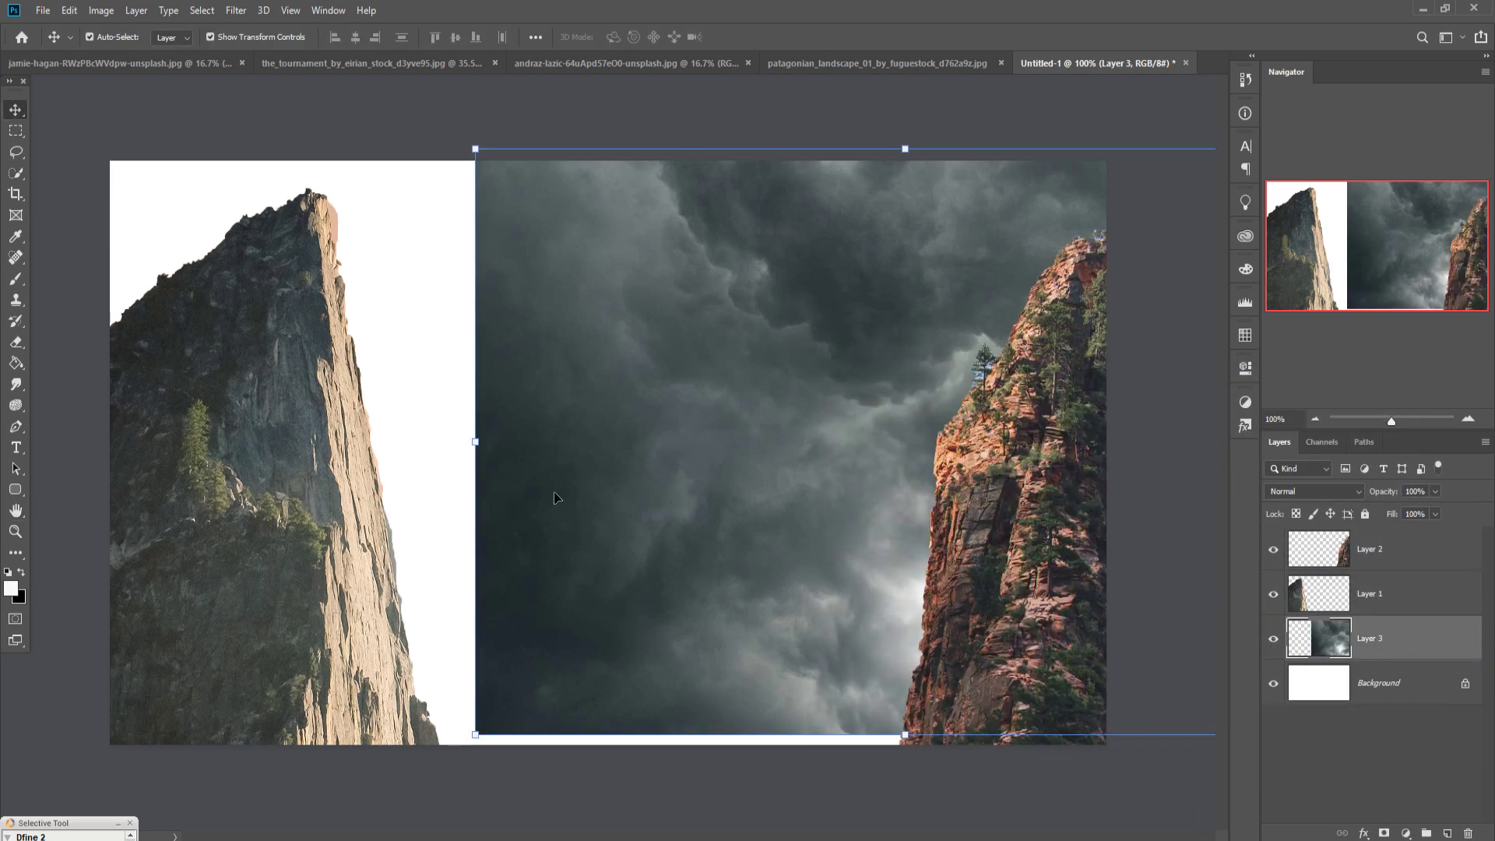
pyautogui.moveTo(484, 452); pyautogui.dragTo(243, 448)
pyautogui.moveTo(694, 444); pyautogui.dragTo(507, 254)
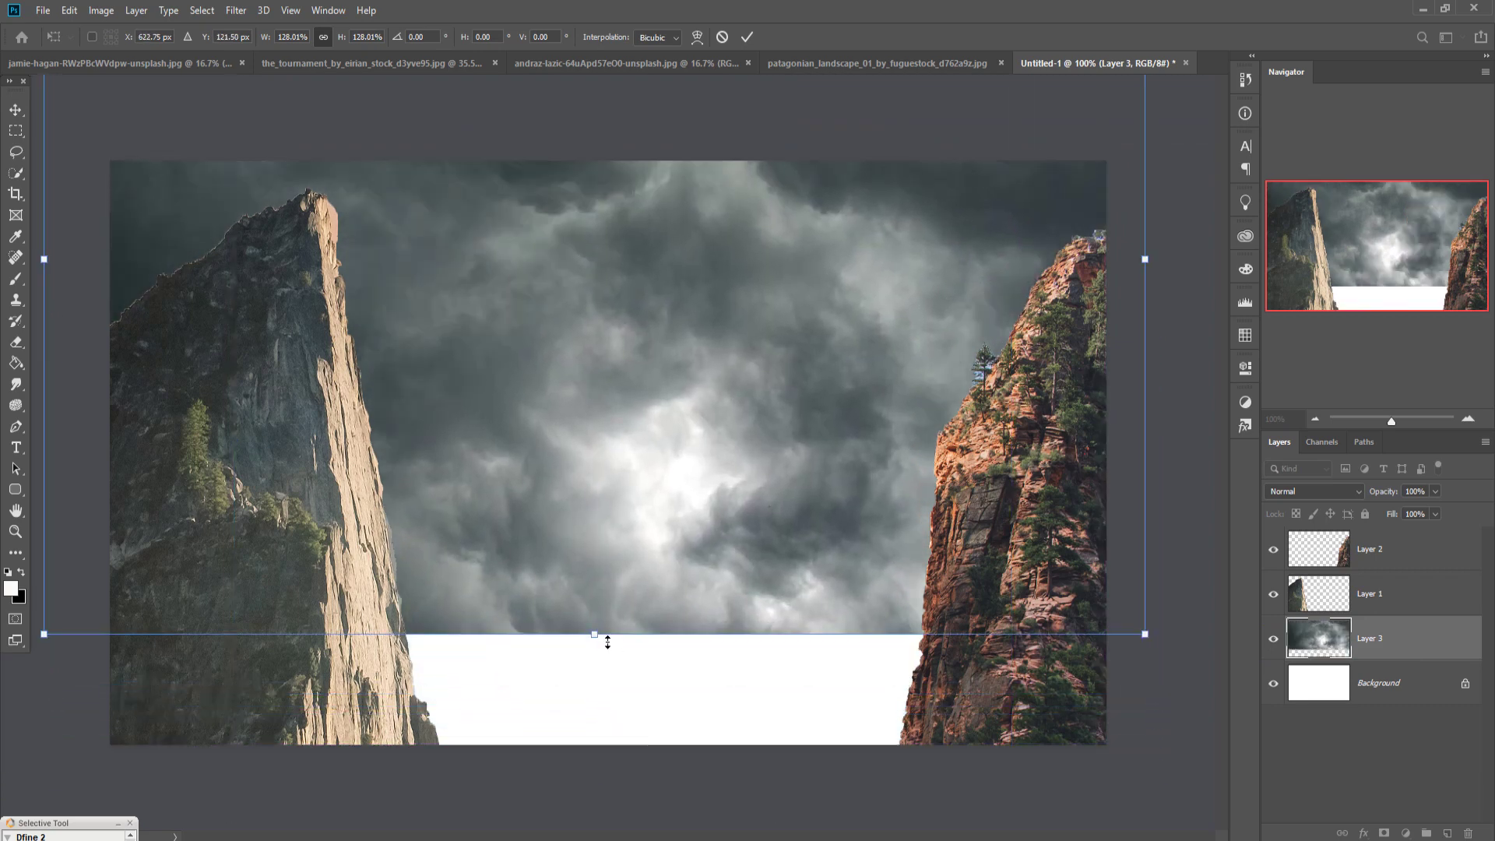
# Enlarge the clouds layer to 197.96% and shift it so the sky fills the whole canvas, with the bright patch between the cliffs
pyautogui.moveTo(608, 641); pyautogui.dragTo(611, 840)
pyautogui.moveTo(653, 599); pyautogui.dragTo(628, 321)
pyautogui.moveTo(570, 583); pyautogui.dragTo(628, 766)
pyautogui.moveTo(654, 628); pyautogui.dragTo(694, 630)
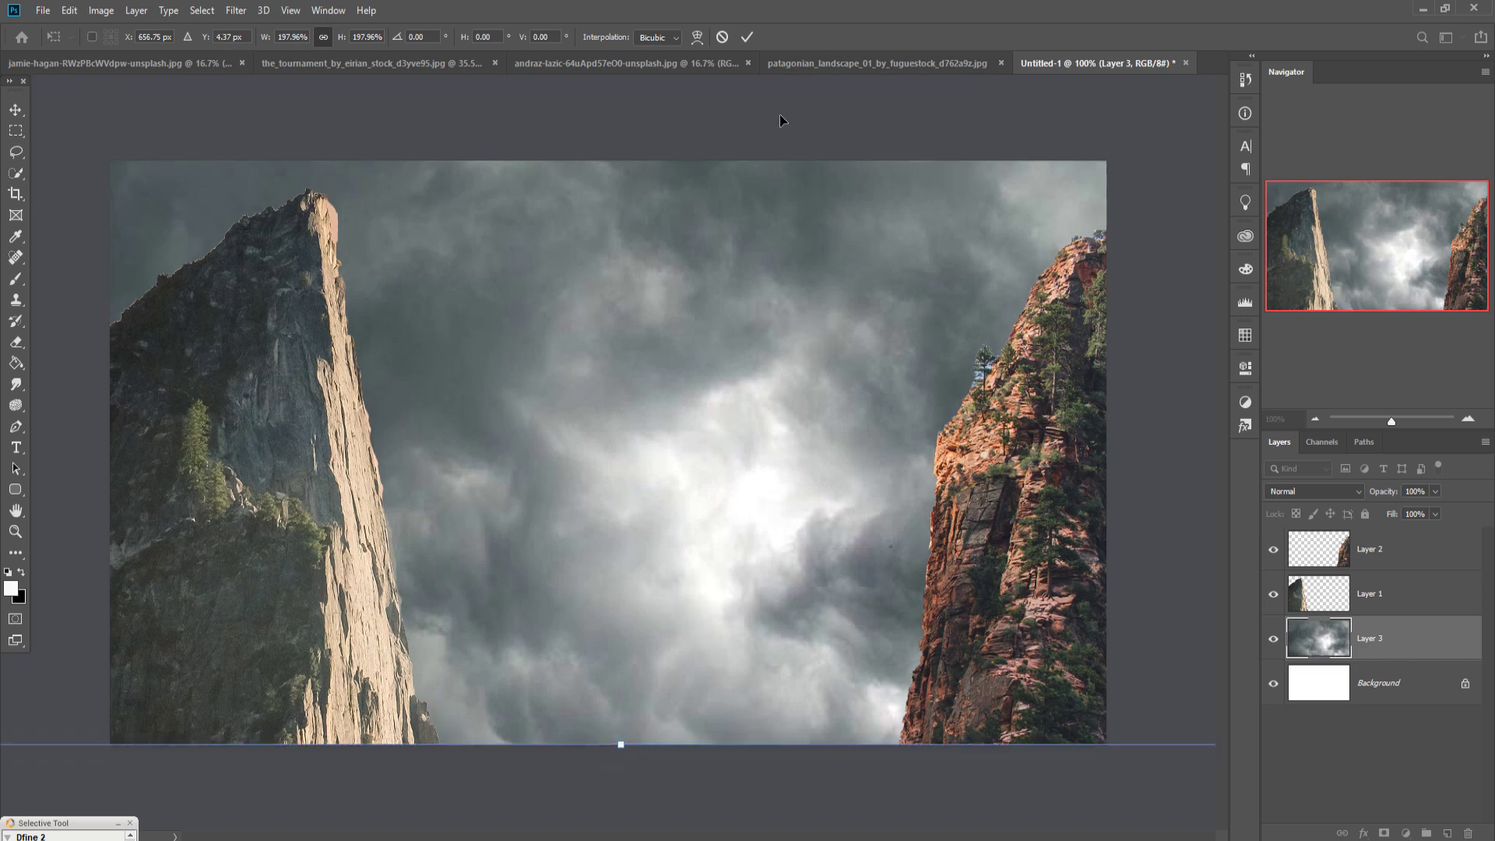
pyautogui.click(746, 38)
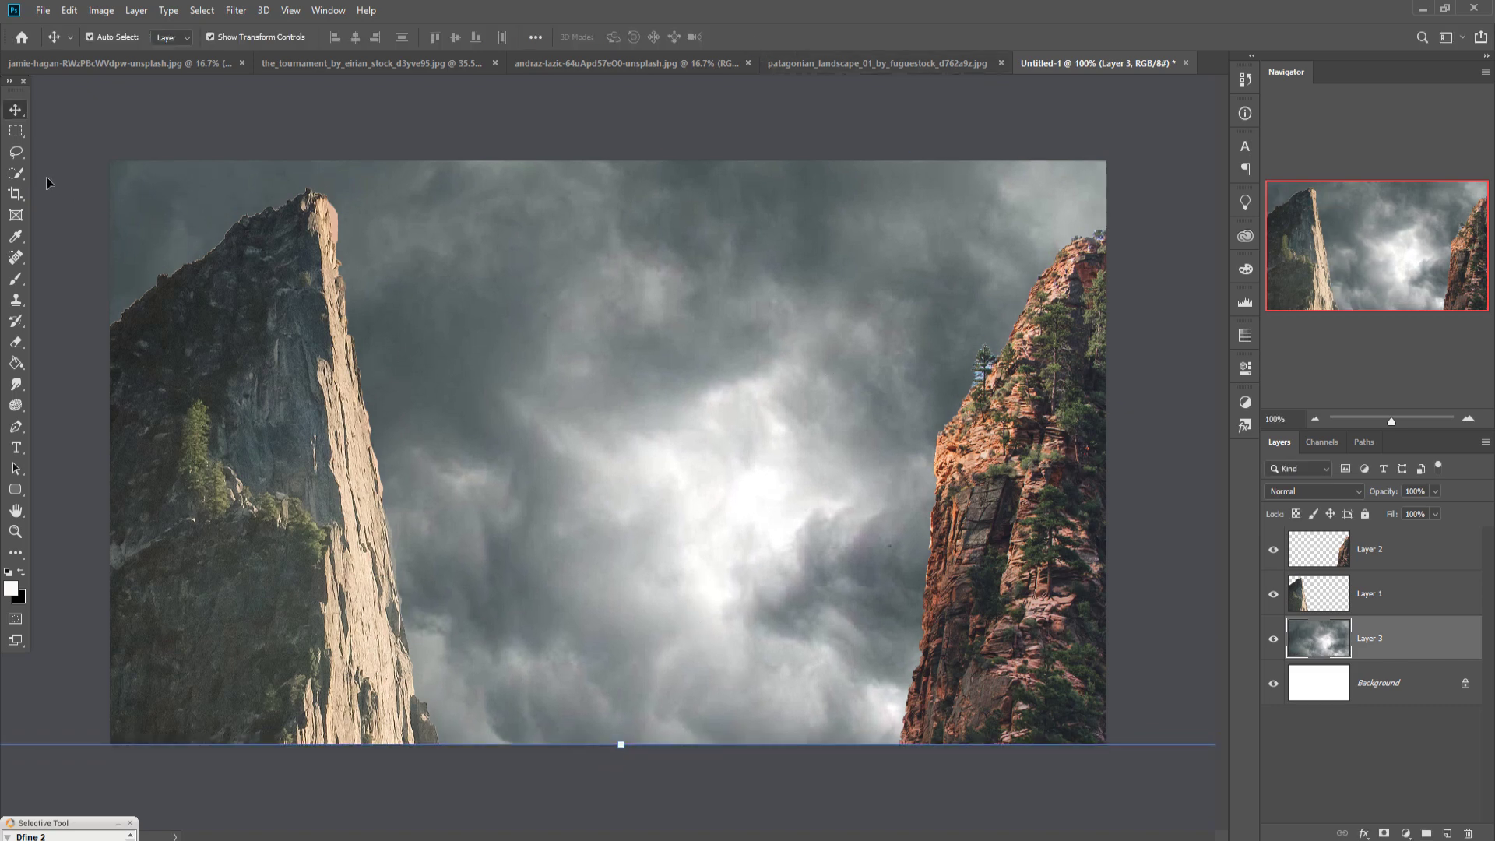
# Select the whole red cliff on Layer 2 with the Quick Selection tool
pyautogui.click(17, 173)
pyautogui.moveTo(1093, 298)
pyautogui.mouseDown()
pyautogui.moveTo(954, 780)
pyautogui.moveTo(959, 688)
pyautogui.mouseUp()
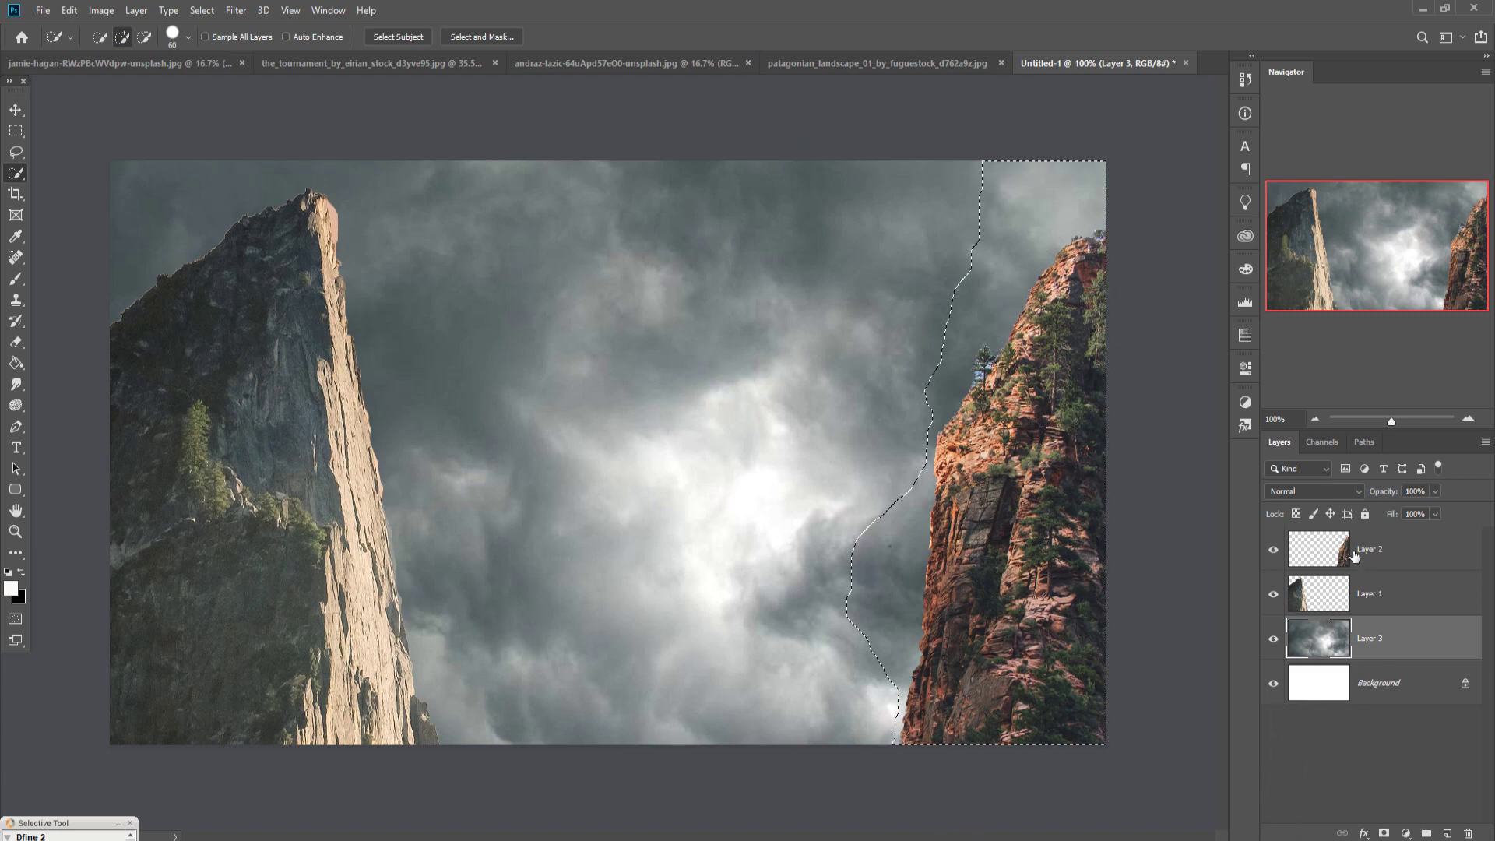
pyautogui.click(1338, 557)
pyautogui.hotkey('ctrl', 'd')
pyautogui.moveTo(1070, 355)
pyautogui.mouseDown()
pyautogui.moveTo(1113, 302)
pyautogui.moveTo(1101, 475)
pyautogui.mouseUp()
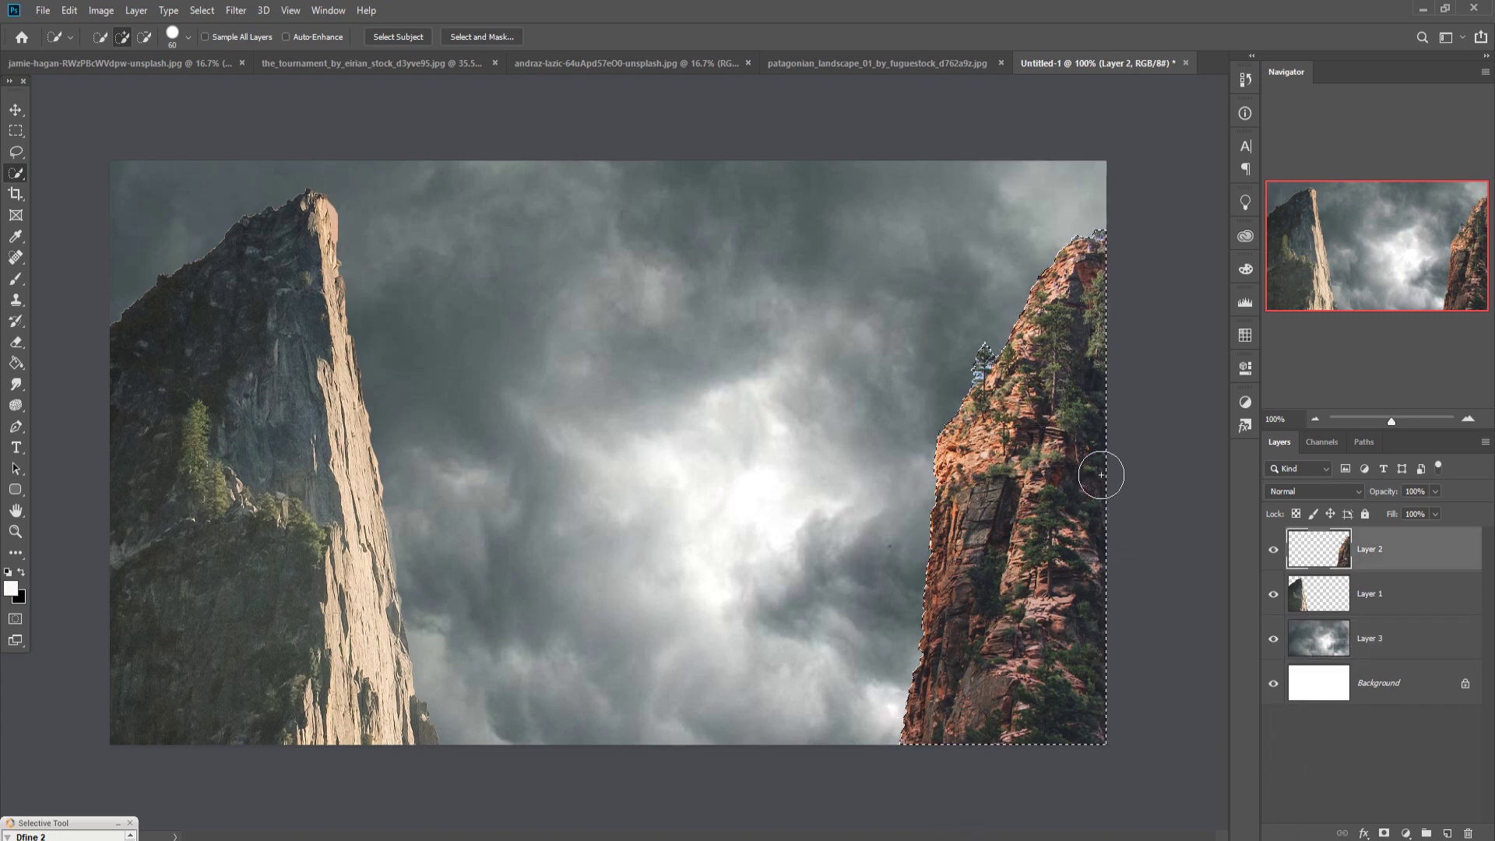
# Refine the red cliff's edges in Select and Mask with a 40 px brush, decontaminate its colours and output it to a new layer
pyautogui.click(480, 37)
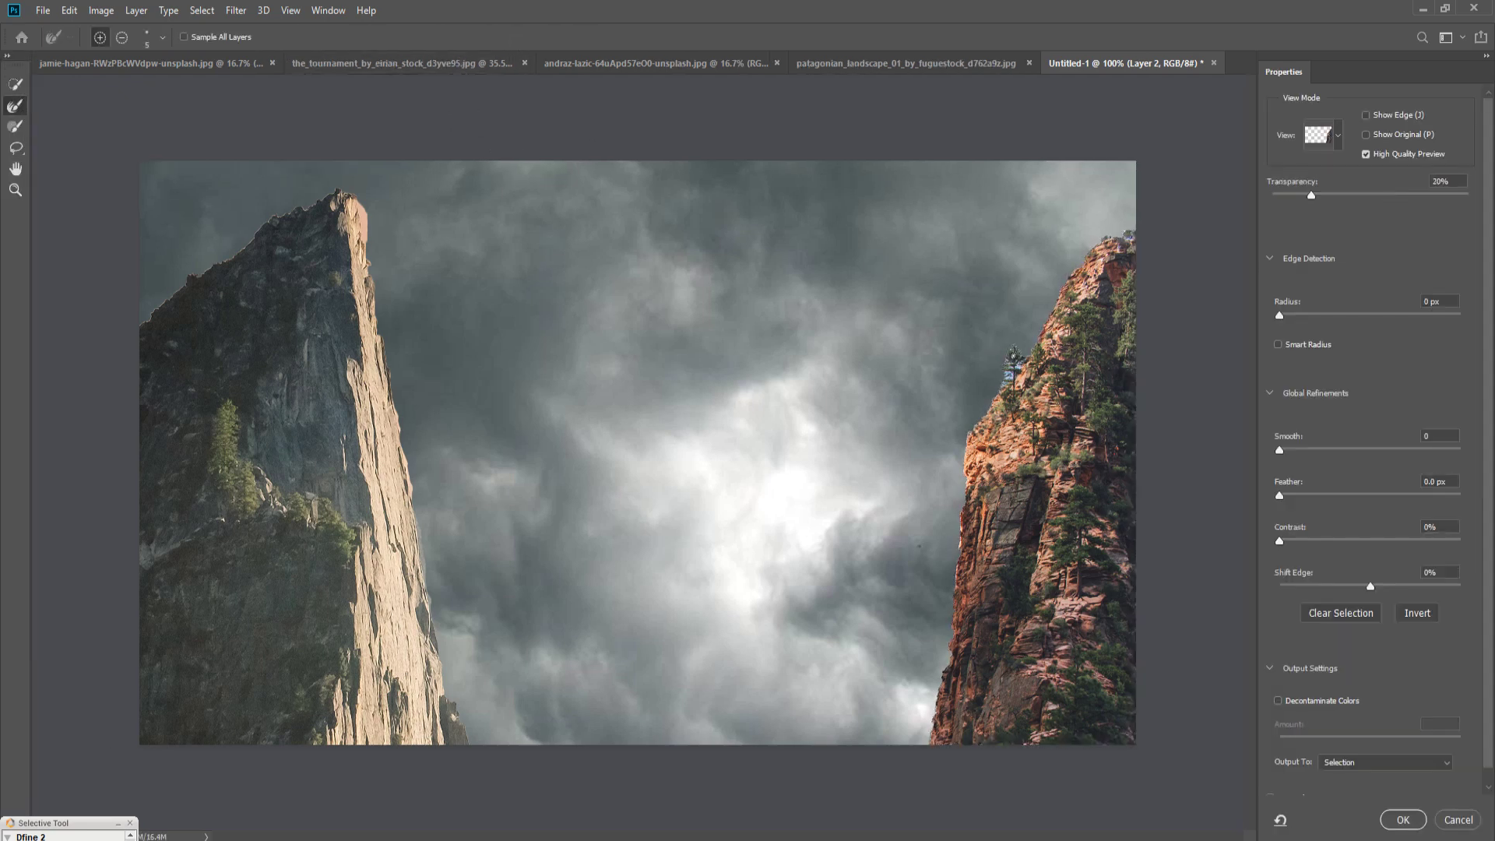
pyautogui.press(']')
pyautogui.press(']')
pyautogui.press(']')
pyautogui.press(']')
pyautogui.press(']')
pyautogui.press(']')
pyautogui.press(']')
pyautogui.press(']')
pyautogui.press(']')
pyautogui.press(']')
pyautogui.click(1279, 701)
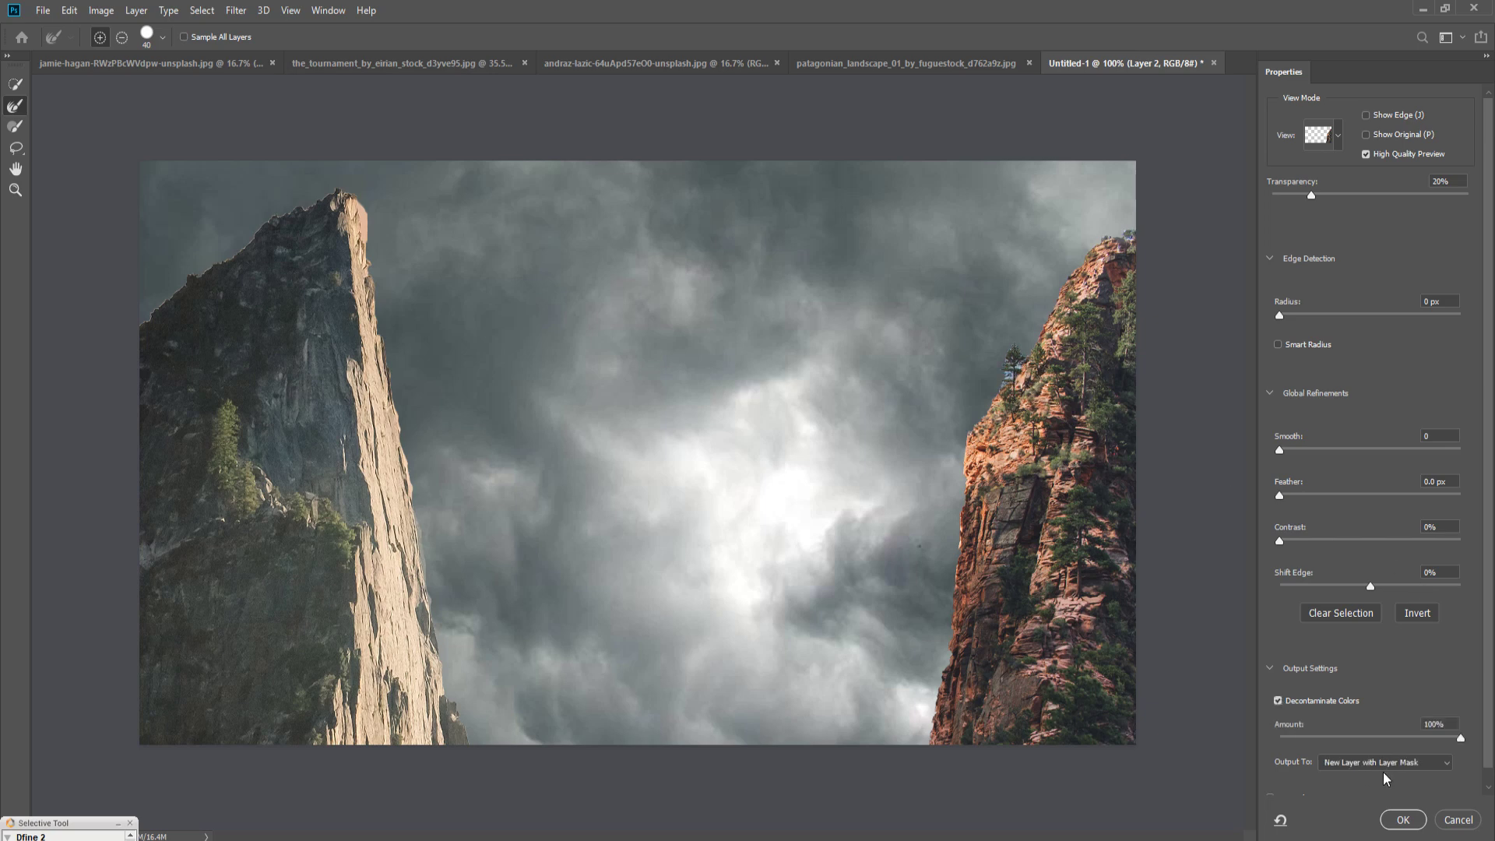
pyautogui.click(1383, 763)
pyautogui.click(1362, 792)
pyautogui.click(1402, 820)
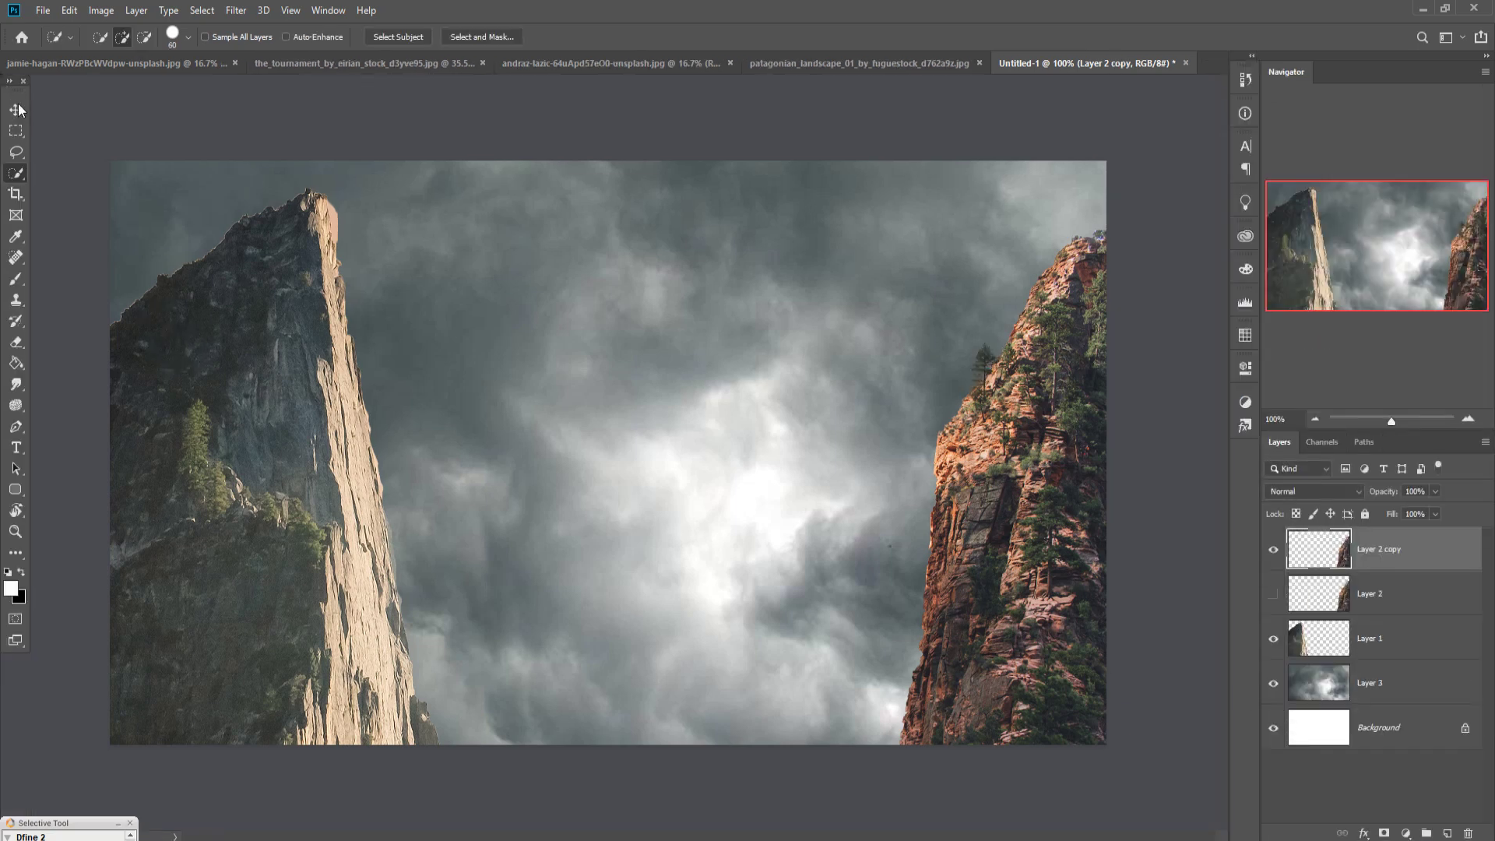
pyautogui.press('v')
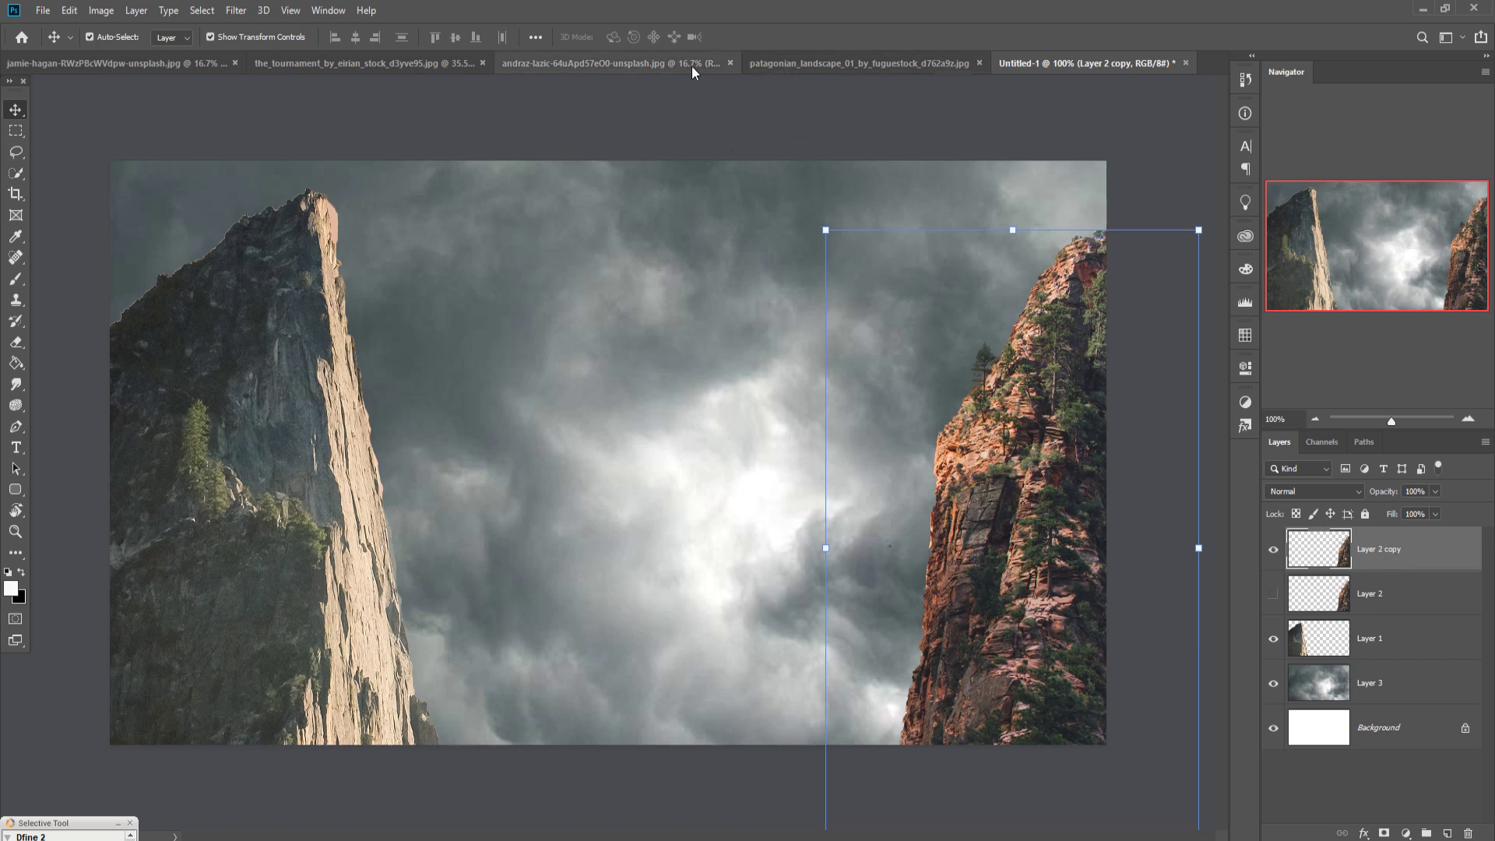
# Choose the Hard Round Pressure Size preset for the Brush tool
pyautogui.click(16, 280)
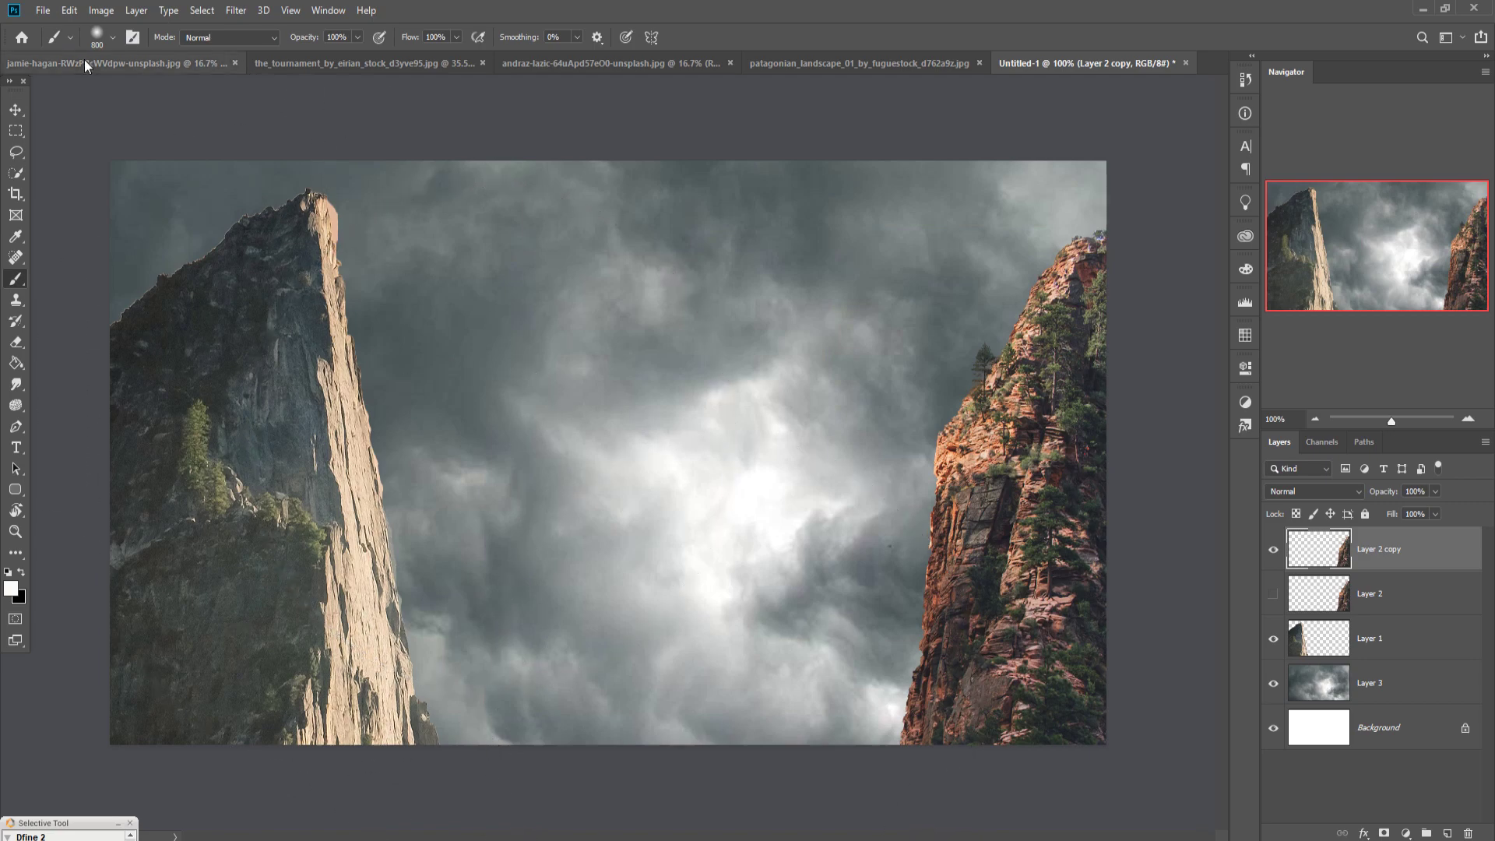
pyautogui.click(113, 38)
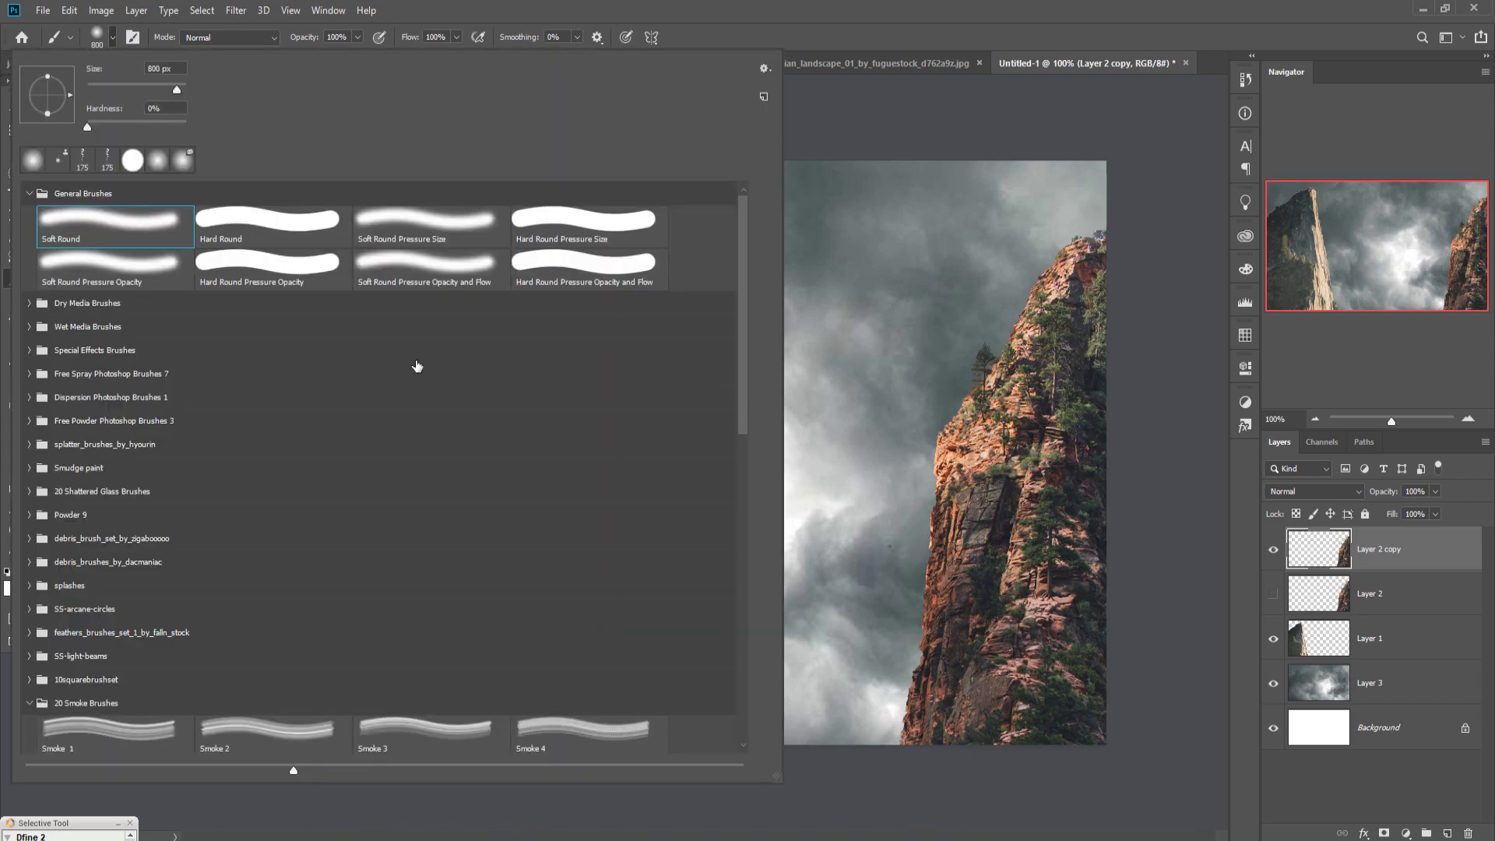
pyautogui.click(613, 238)
pyautogui.click(974, 17)
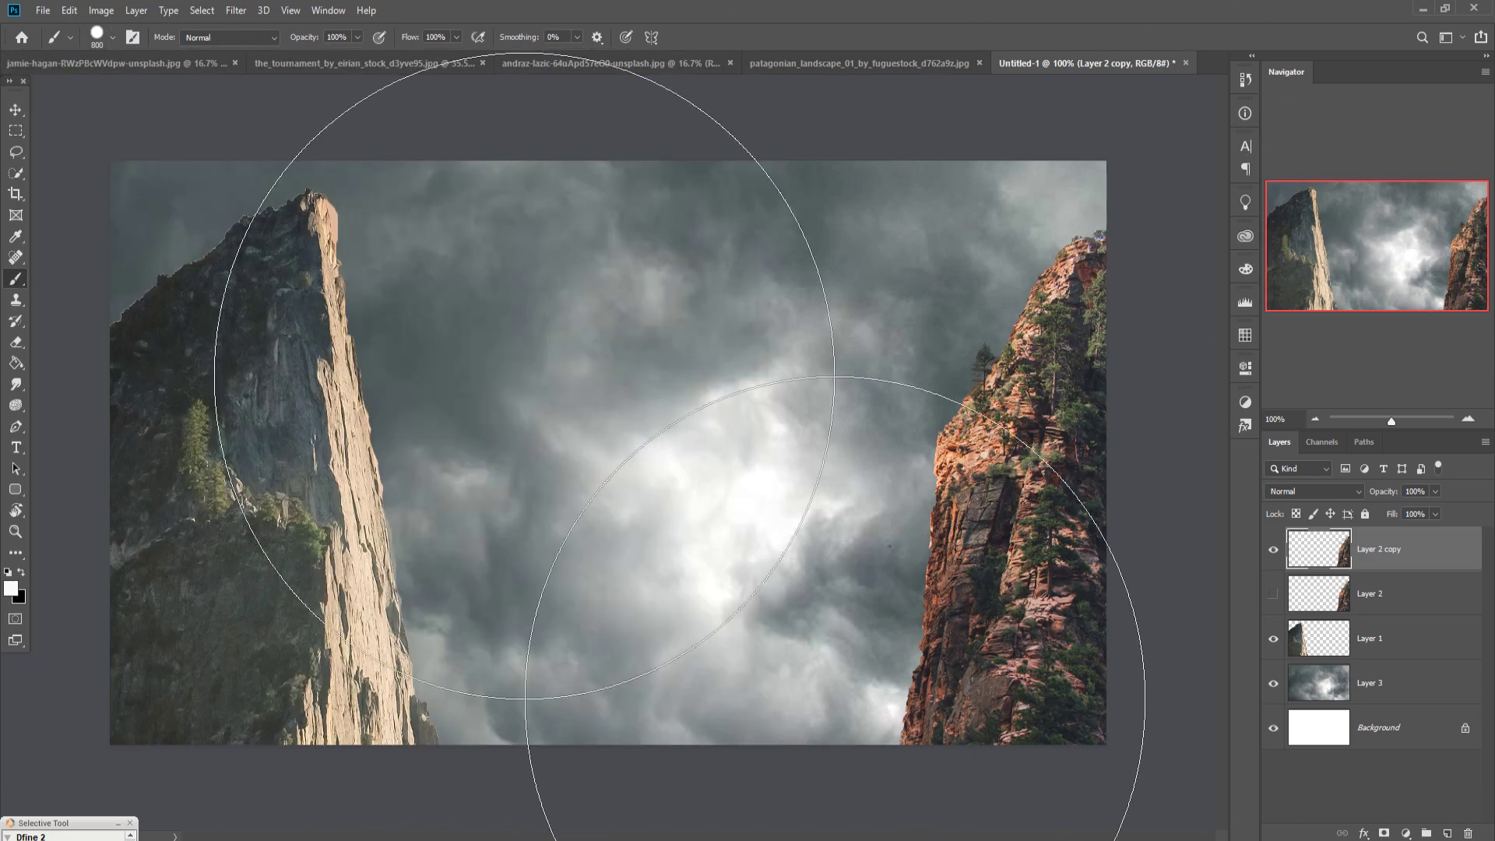
# Shrink the brush tip to a few pixels, try a short stroke on the sky and undo it
pyautogui.press('[')
pyautogui.press('[')
pyautogui.press('[')
pyautogui.press('[')
pyautogui.press('[')
pyautogui.press('[')
pyautogui.press('[')
pyautogui.press('[')
pyautogui.press('[')
pyautogui.press('[')
pyautogui.press('[')
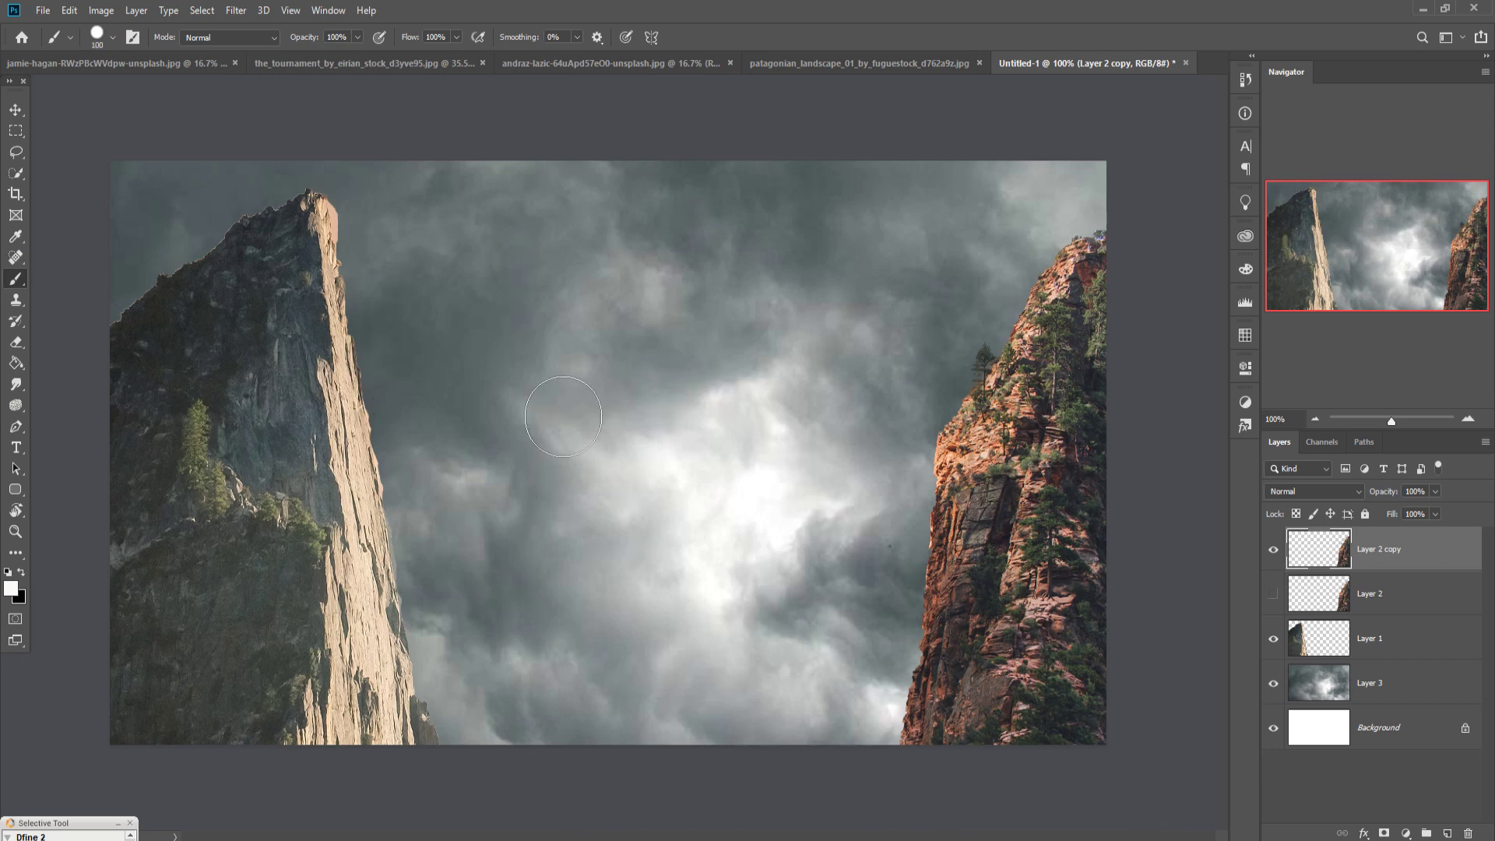
pyautogui.press('[')
pyautogui.press('[')
pyautogui.press('[')
pyautogui.press('[')
pyautogui.press('[')
pyautogui.press('[')
pyautogui.press('[')
pyautogui.press('[')
pyautogui.press('[')
pyautogui.moveTo(567, 413); pyautogui.dragTo(621, 418)
pyautogui.hotkey('ctrl', 'z')
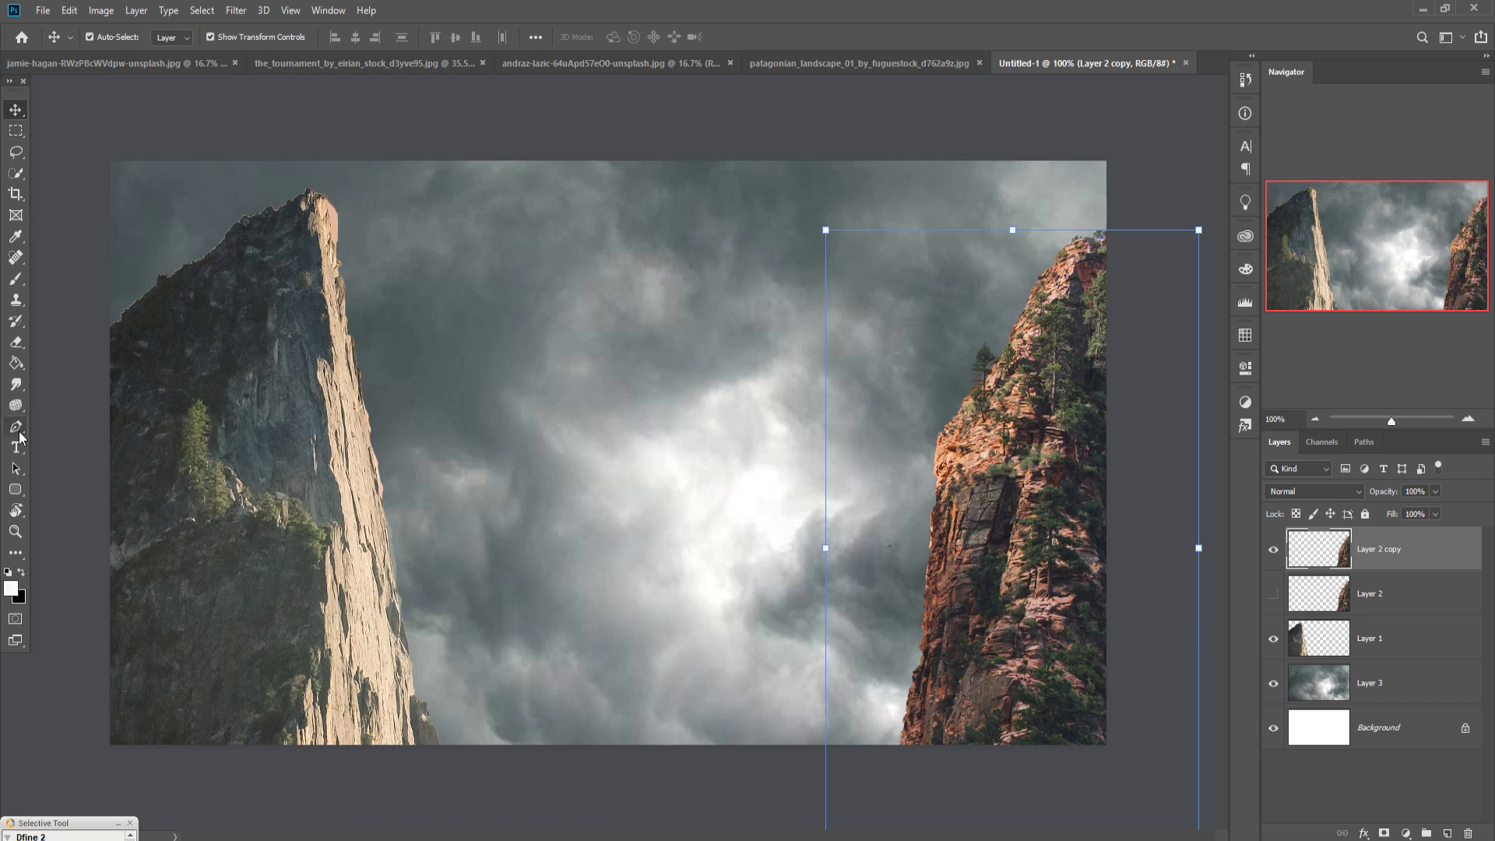
# Draw a sagging Pen path from the grey cliff's tree ledge to the red cliff's face, and reset the foreground colour to black
pyautogui.click(16, 426)
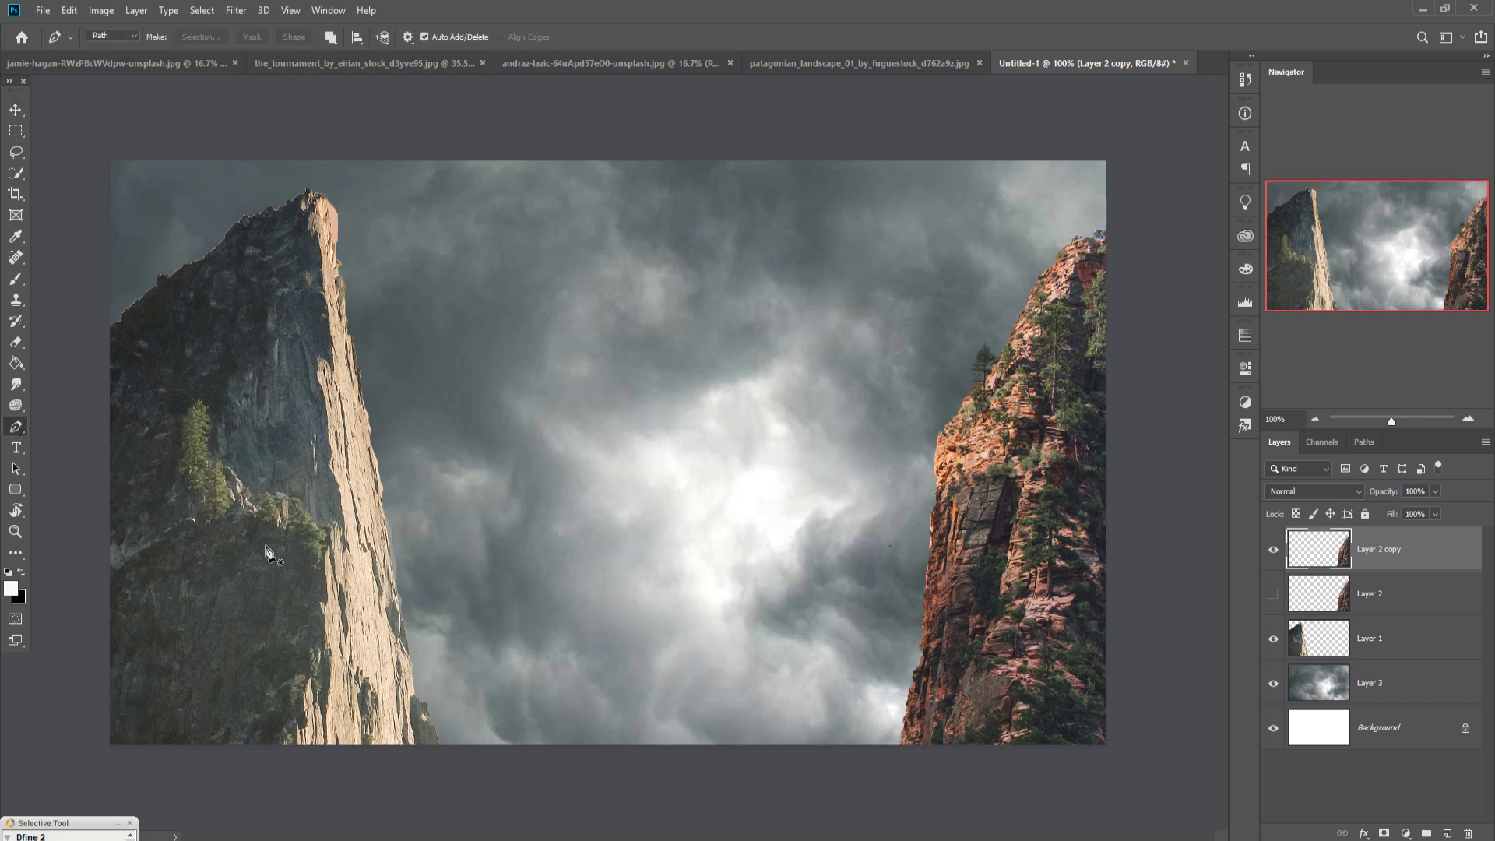
pyautogui.click(306, 511)
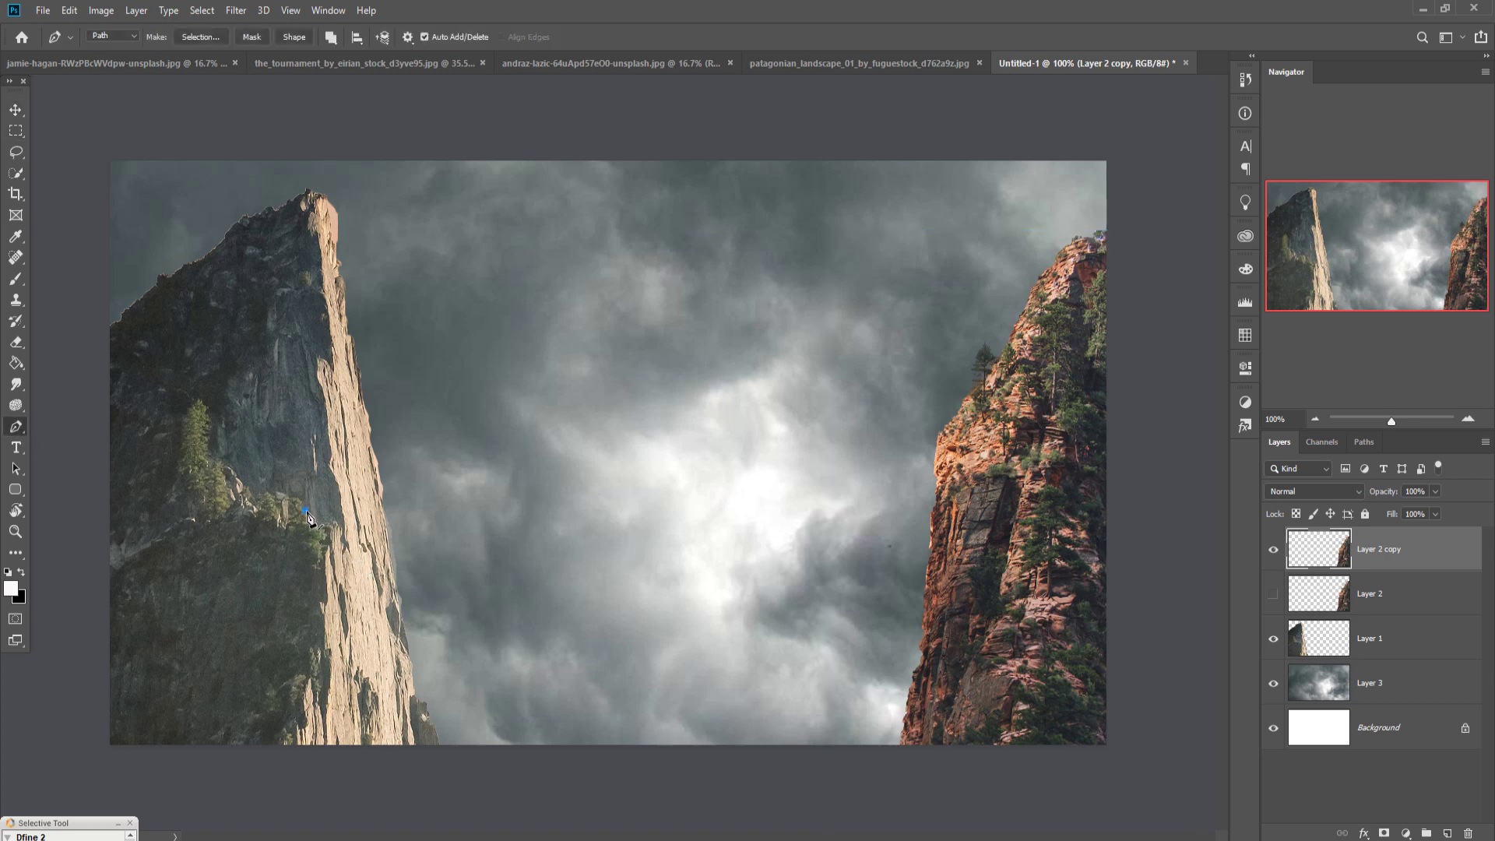
pyautogui.click(977, 527)
pyautogui.moveTo(661, 519); pyautogui.dragTo(662, 585)
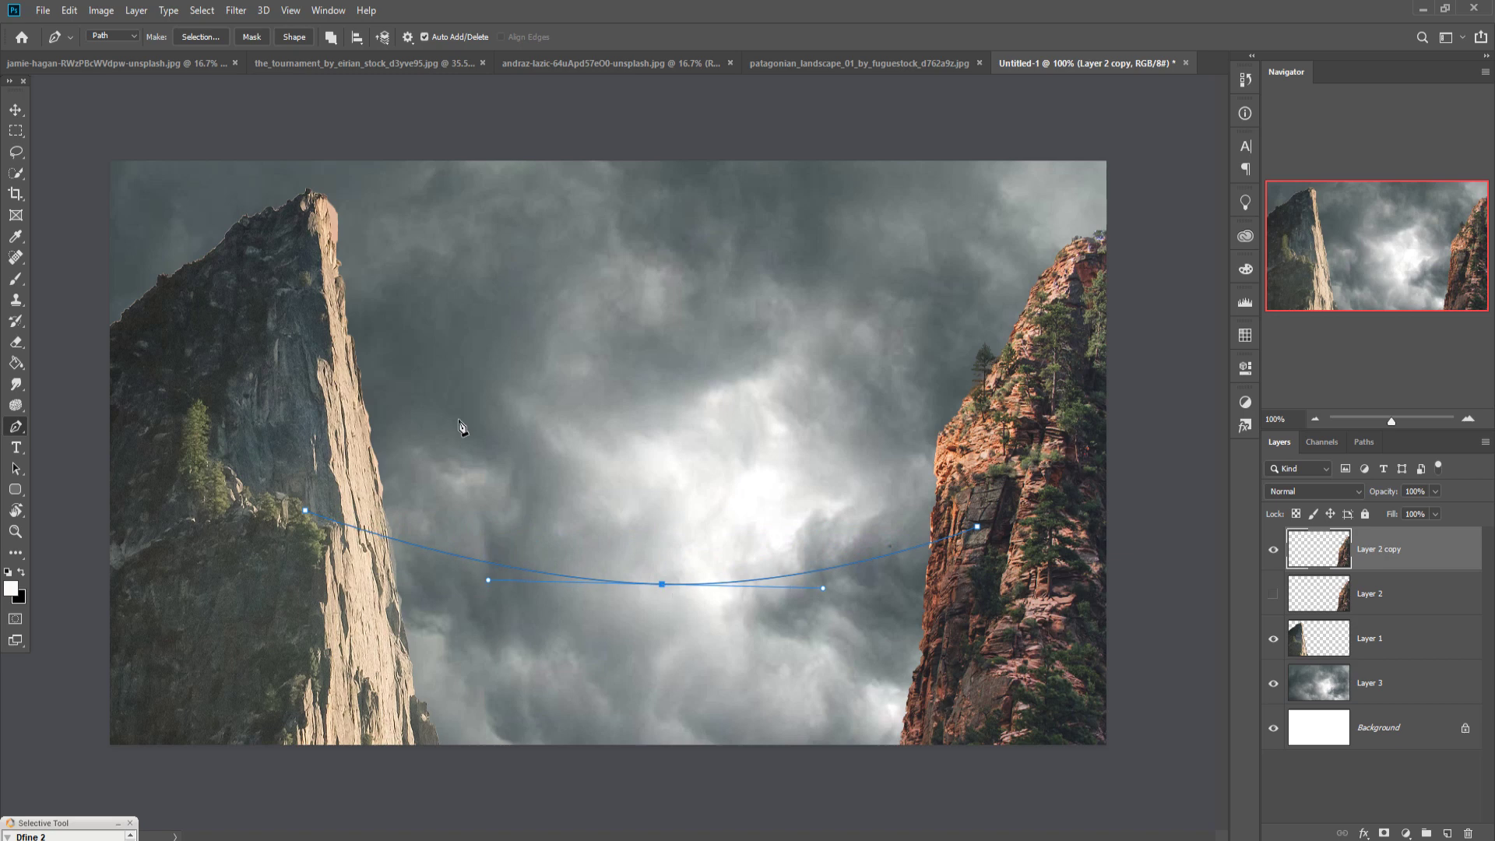
pyautogui.click(7, 572)
pyautogui.rightClick(623, 237)
pyautogui.click(664, 322)
pyautogui.click(871, 200)
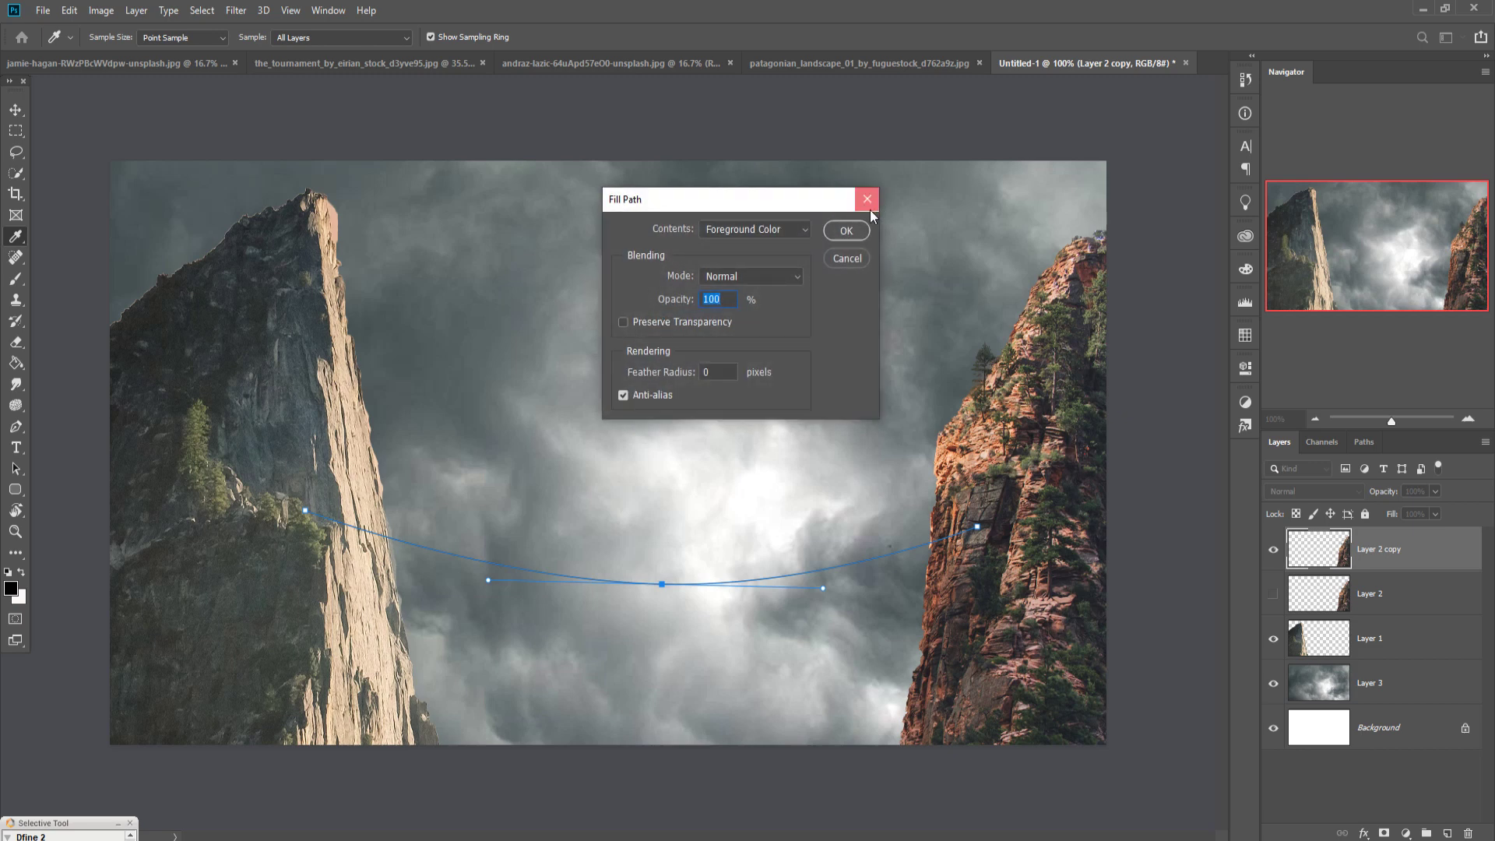
pyautogui.rightClick(636, 580)
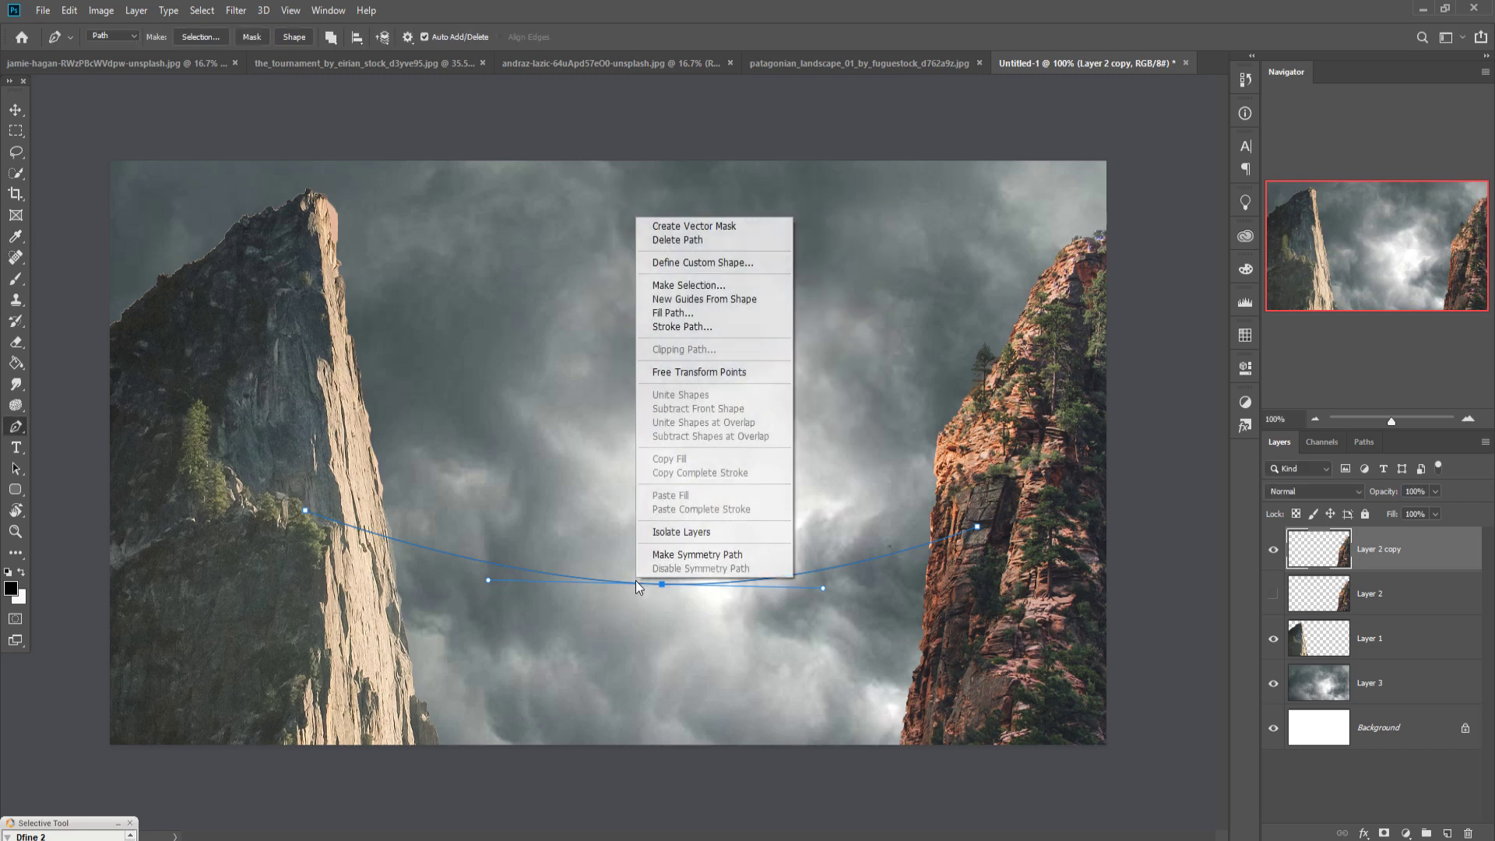
# Add a new layer above the red cliff copy and stroke the curved path on it in black as a rope
pyautogui.click(1445, 832)
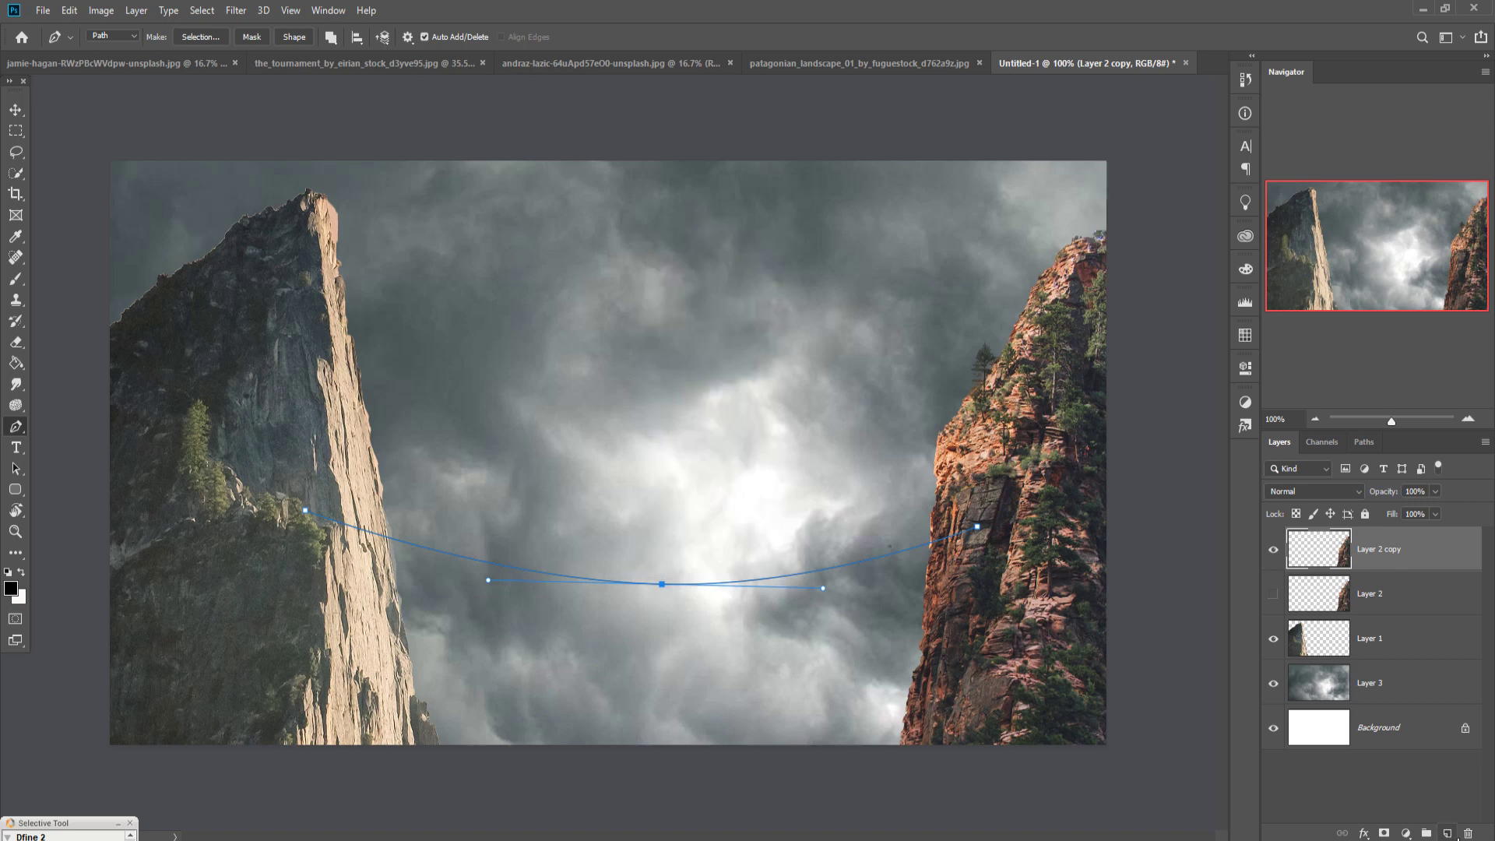
pyautogui.rightClick(660, 583)
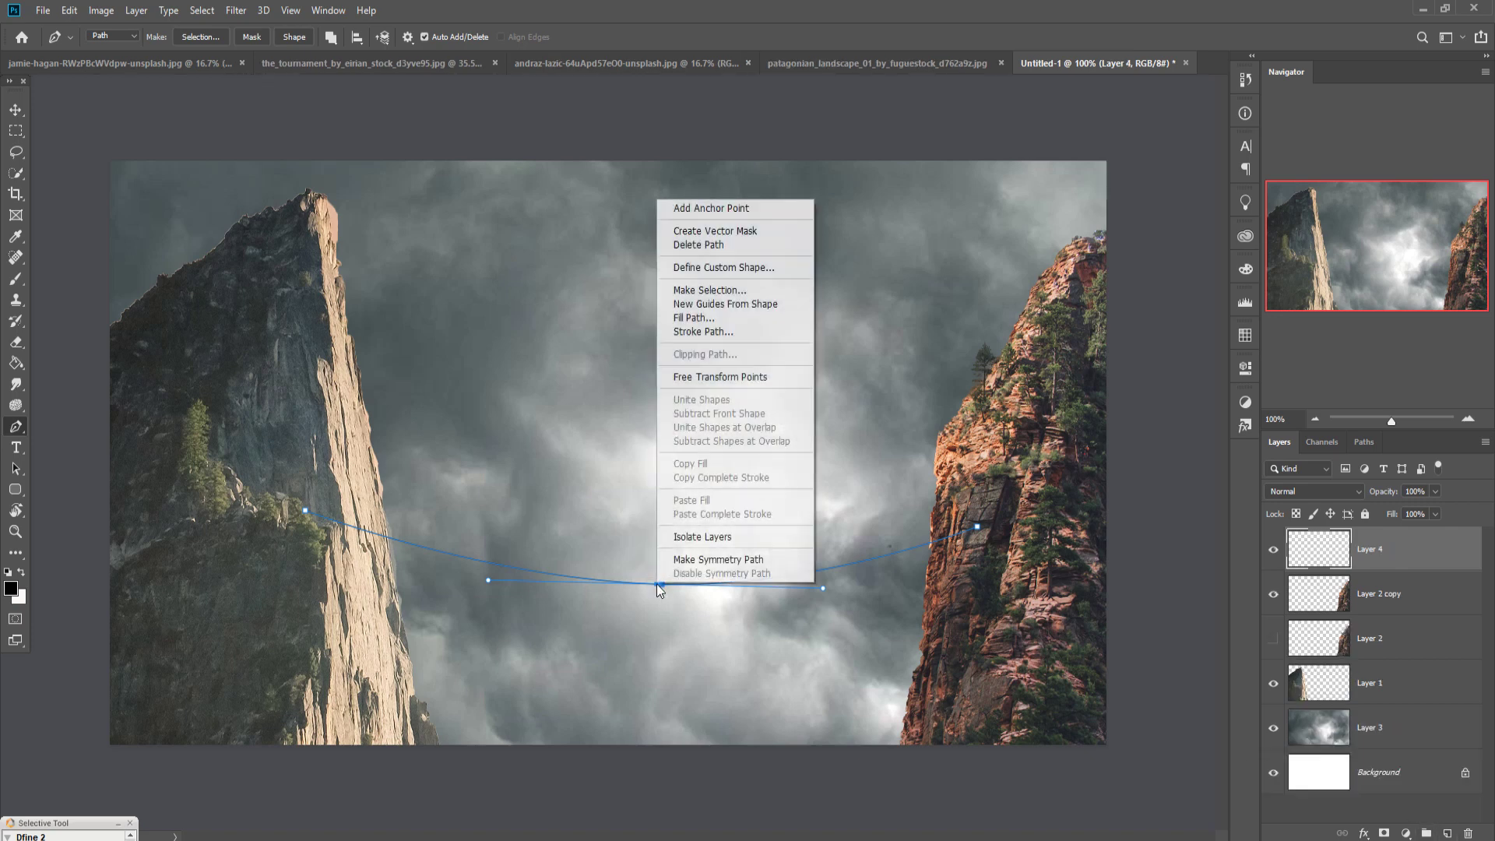
pyautogui.click(702, 332)
pyautogui.press('Return')
pyautogui.press('v')
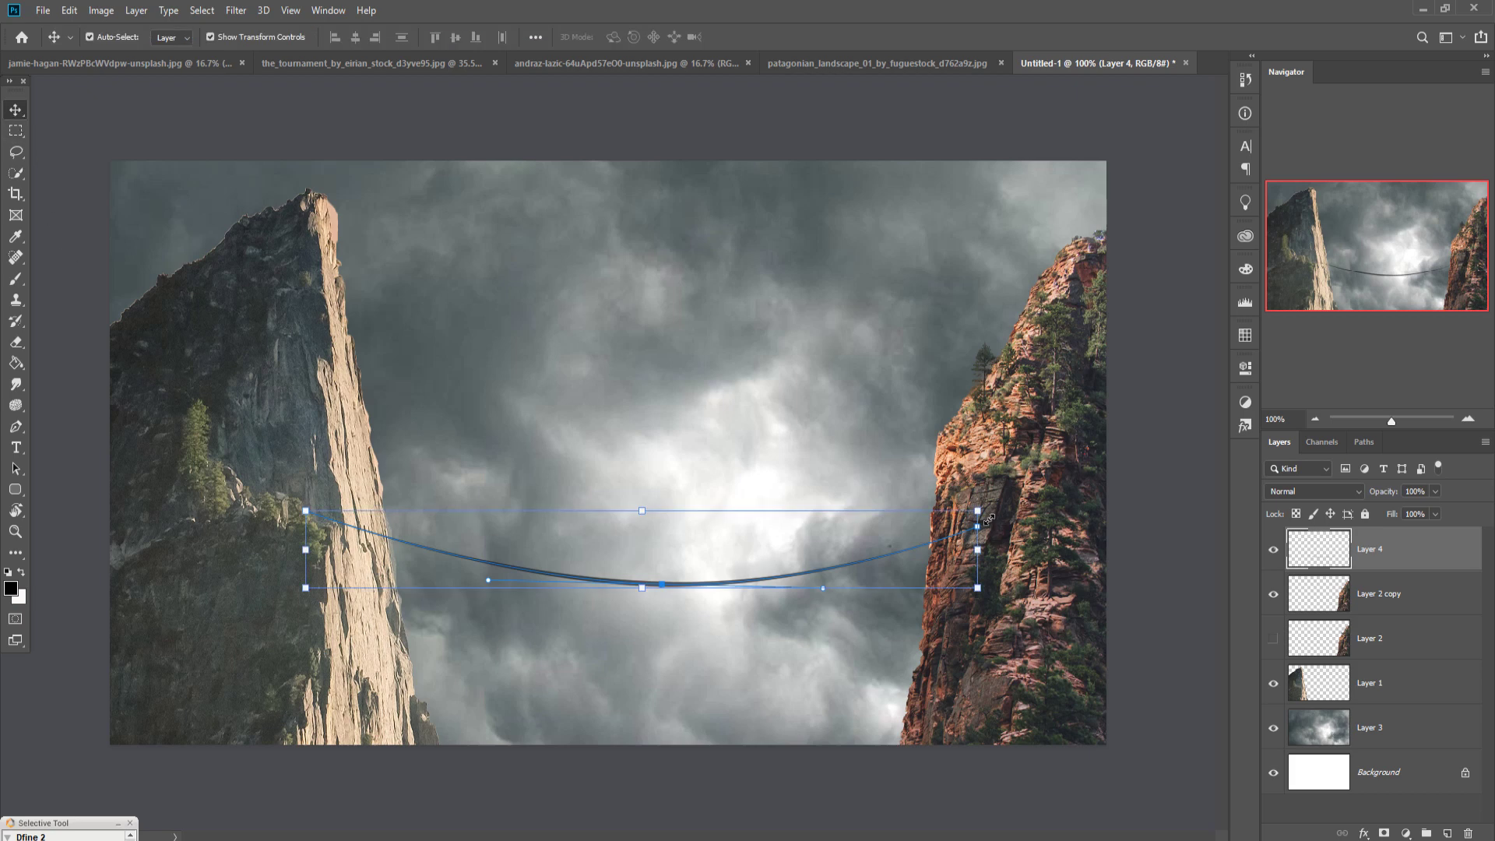
# Transform the rope layer to 117.82% width and 178.13% height with a 3.01° horizontal skew, so it spans both cliffs
pyautogui.moveTo(984, 516); pyautogui.dragTo(1037, 501)
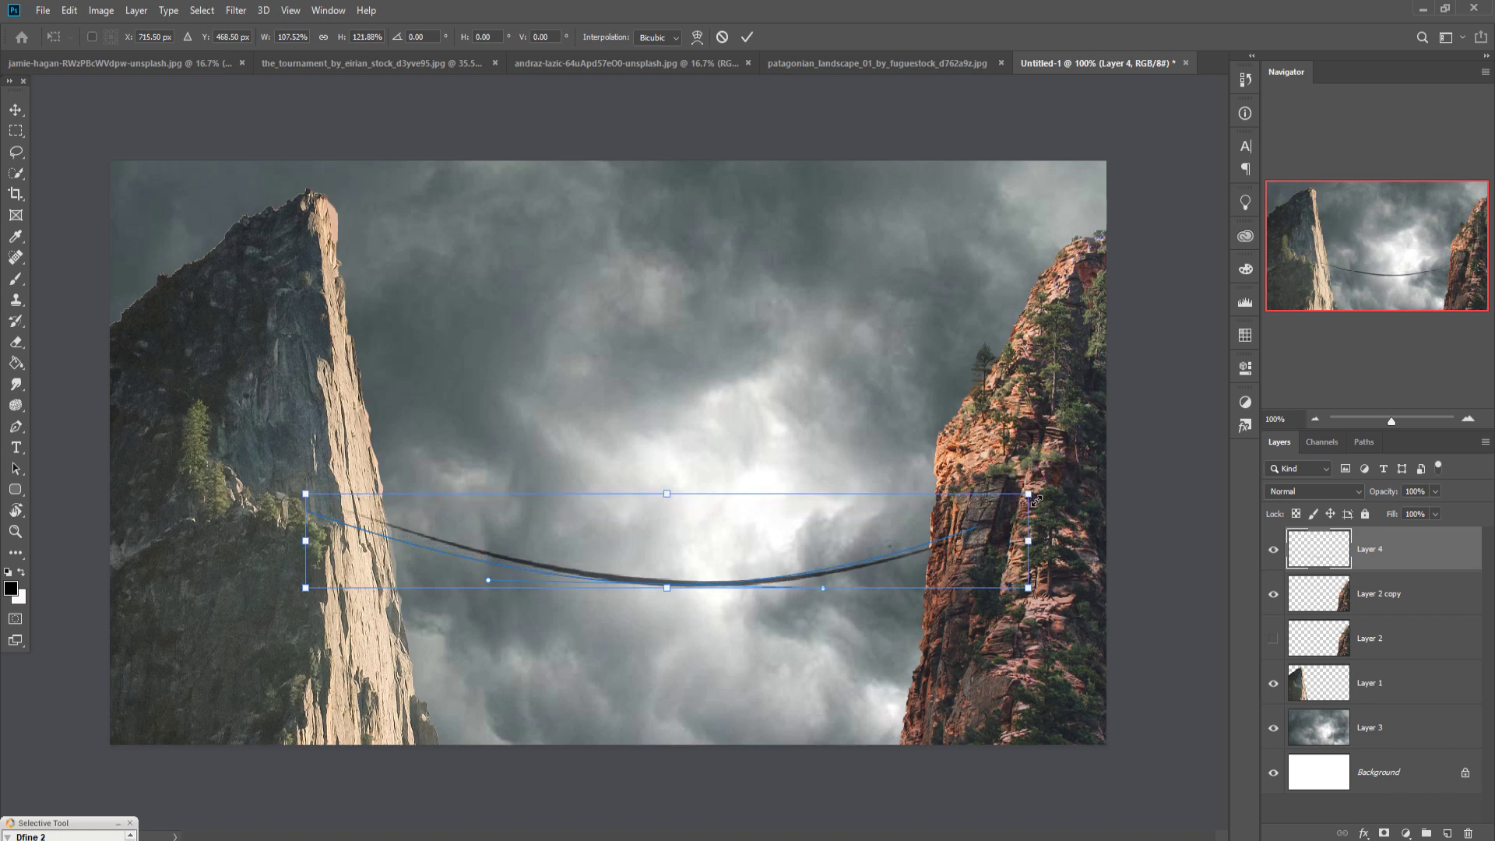
pyautogui.moveTo(308, 597); pyautogui.dragTo(268, 598)
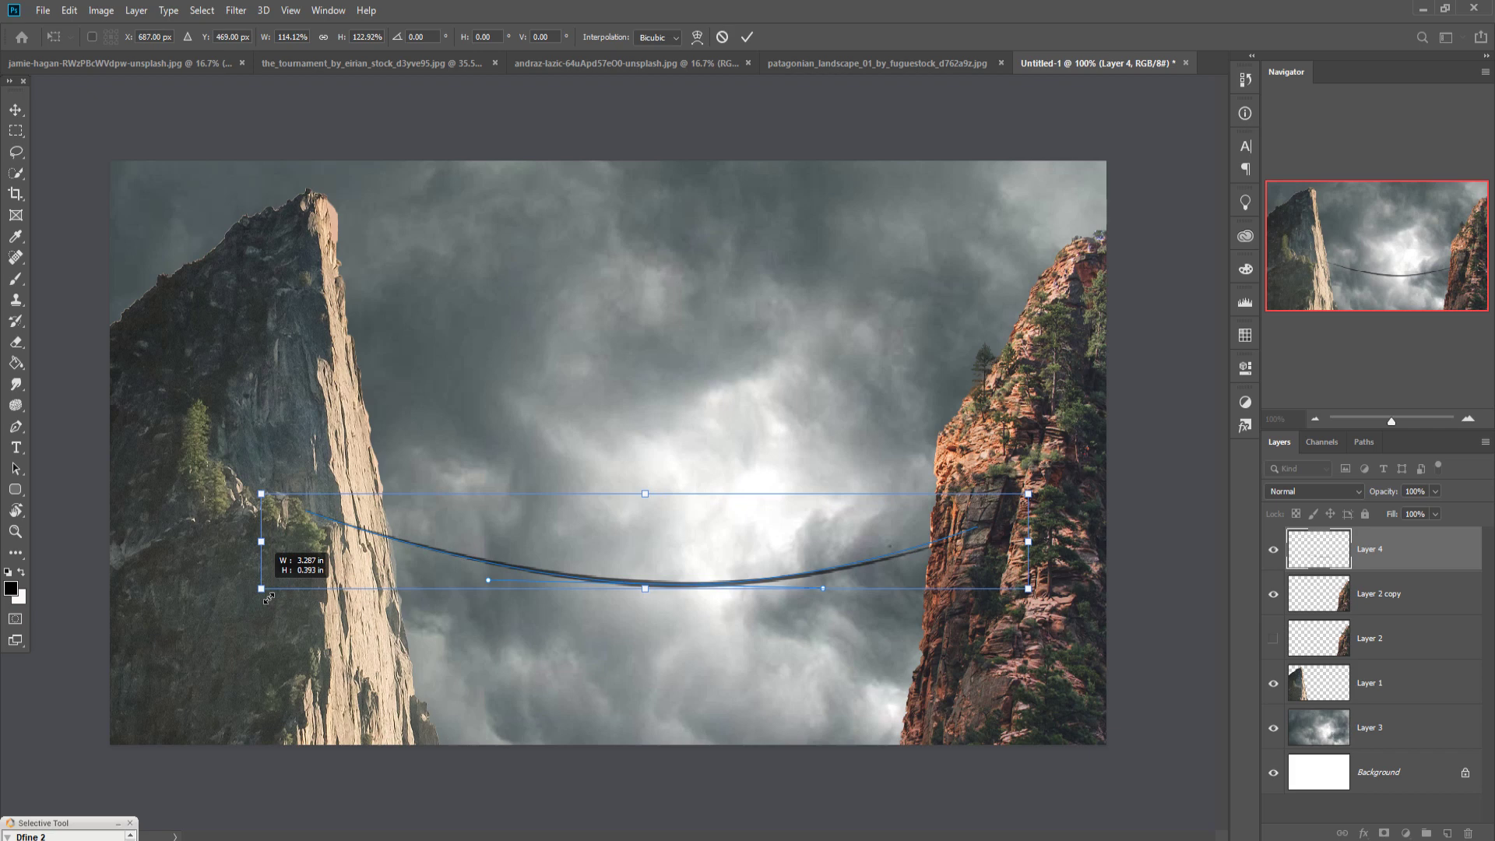
pyautogui.moveTo(1035, 502); pyautogui.dragTo(1059, 472)
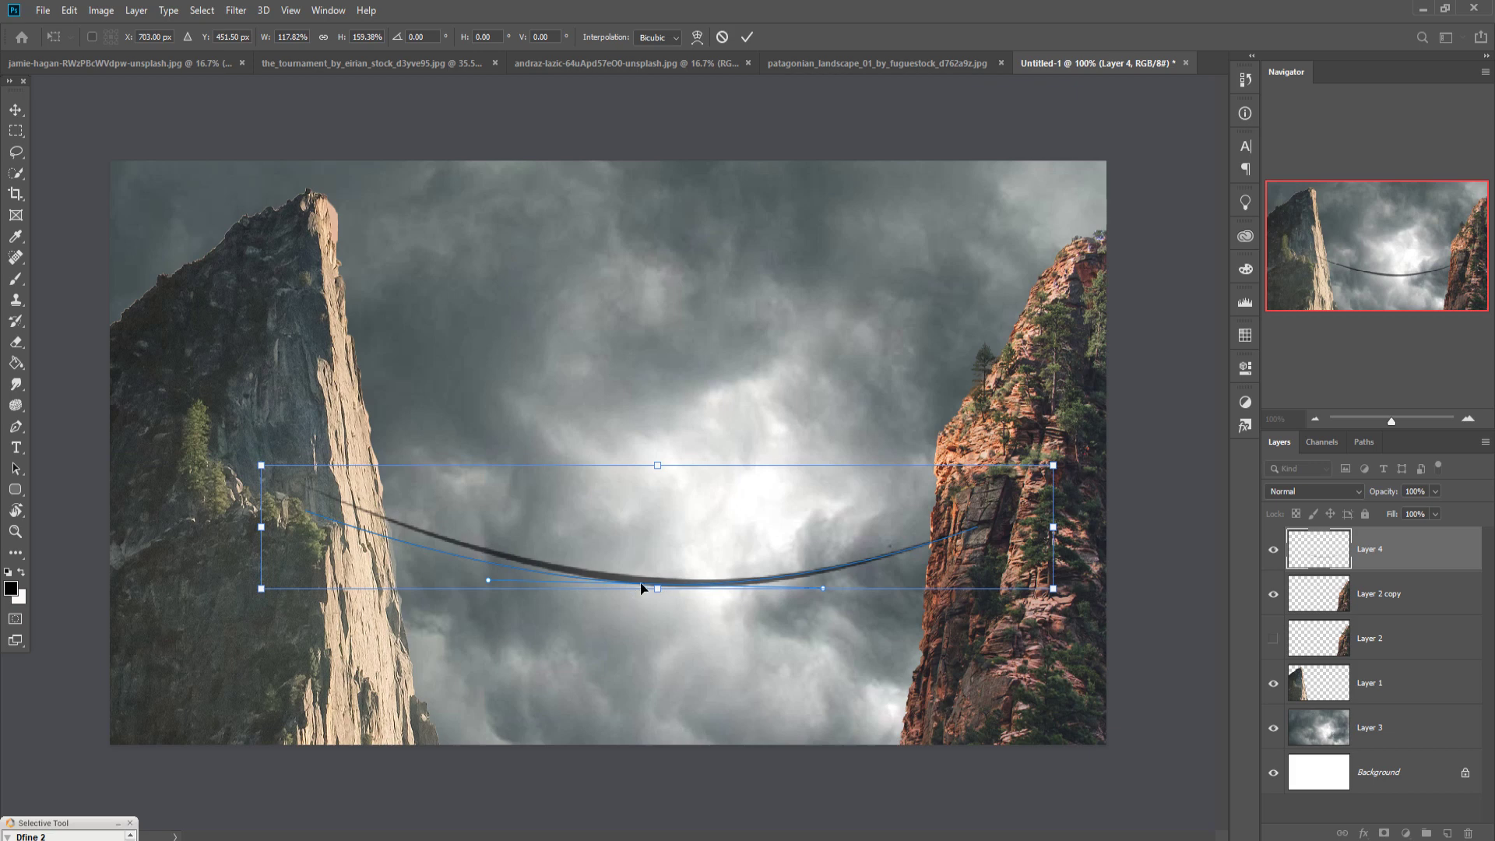
pyautogui.moveTo(639, 581); pyautogui.dragTo(636, 602)
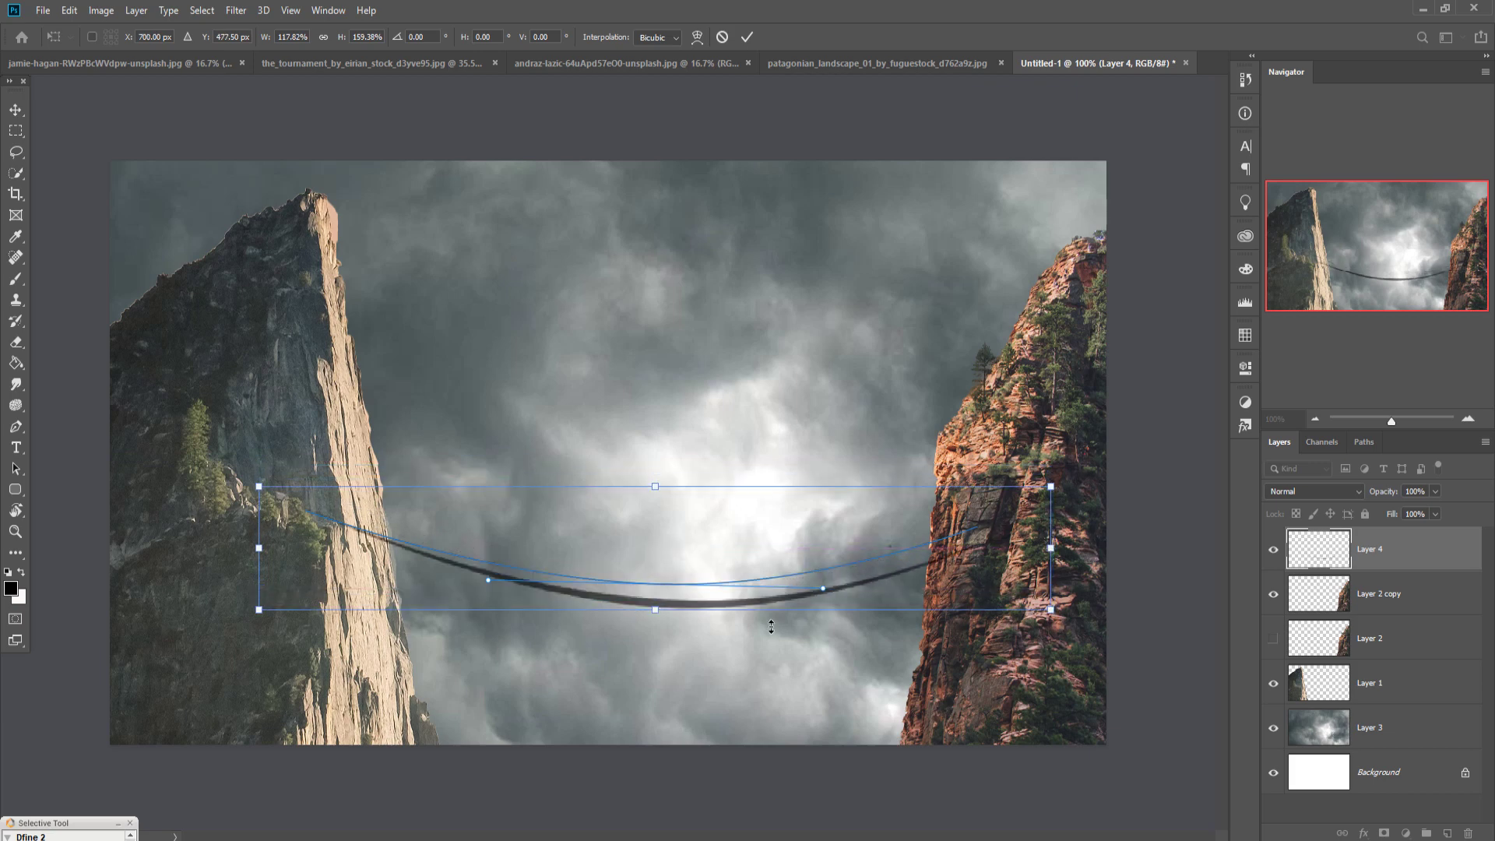
pyautogui.moveTo(1050, 486); pyautogui.dragTo(1044, 457)
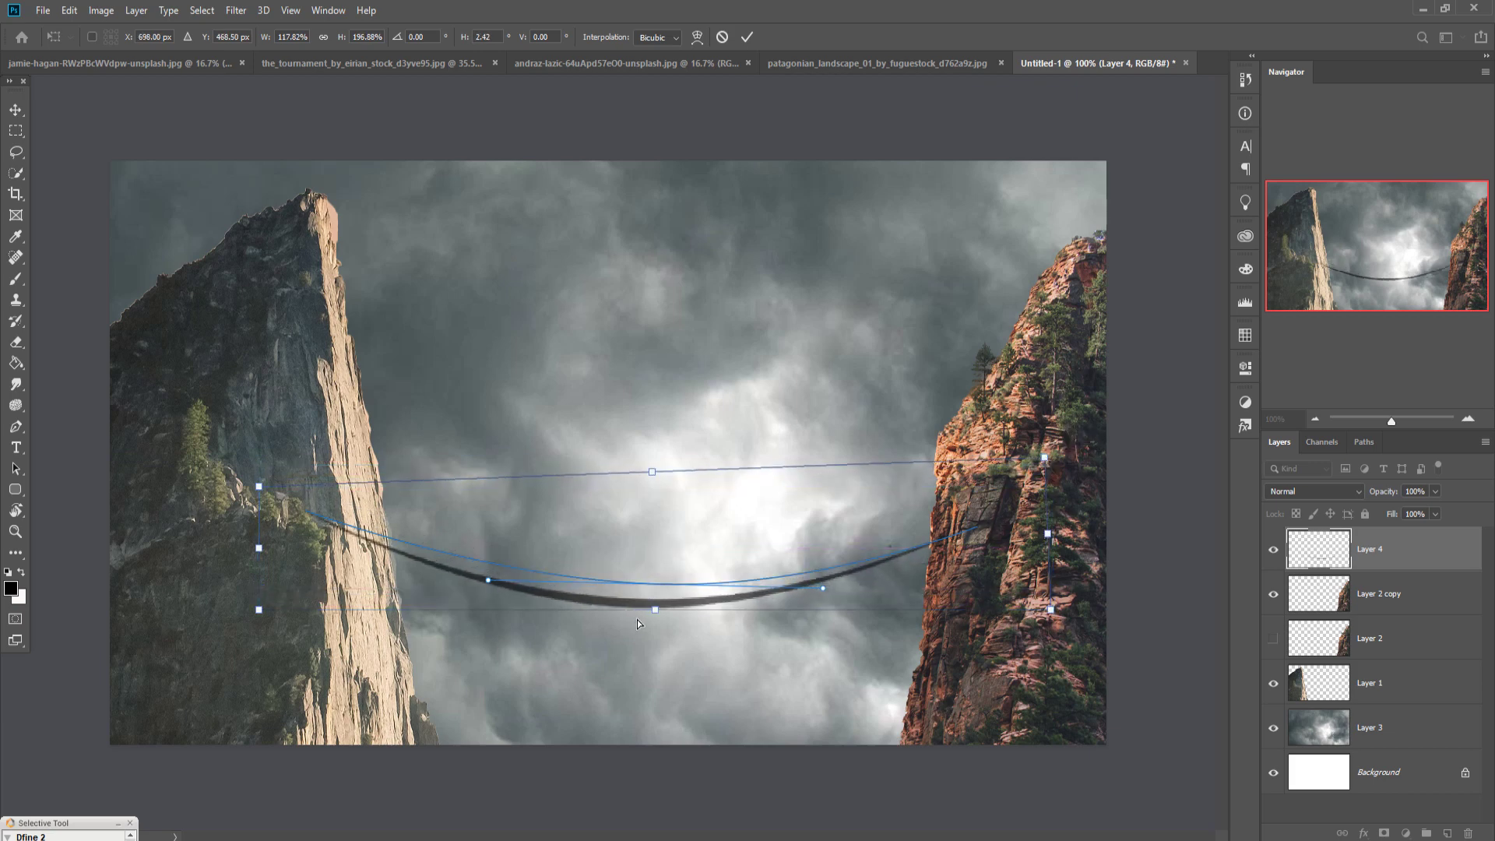
pyautogui.moveTo(654, 609); pyautogui.dragTo(656, 595)
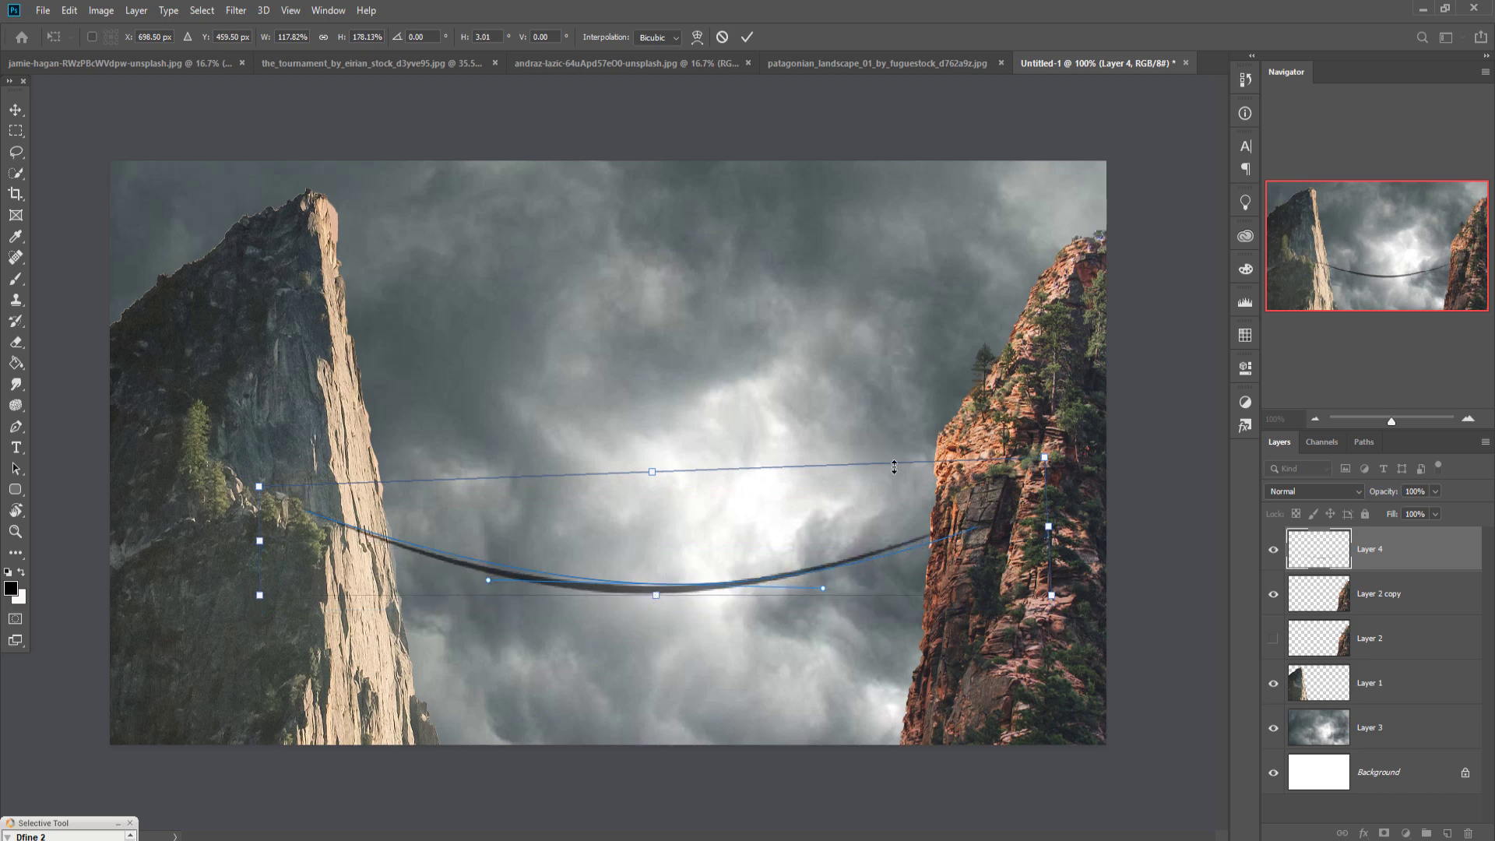
pyautogui.click(746, 37)
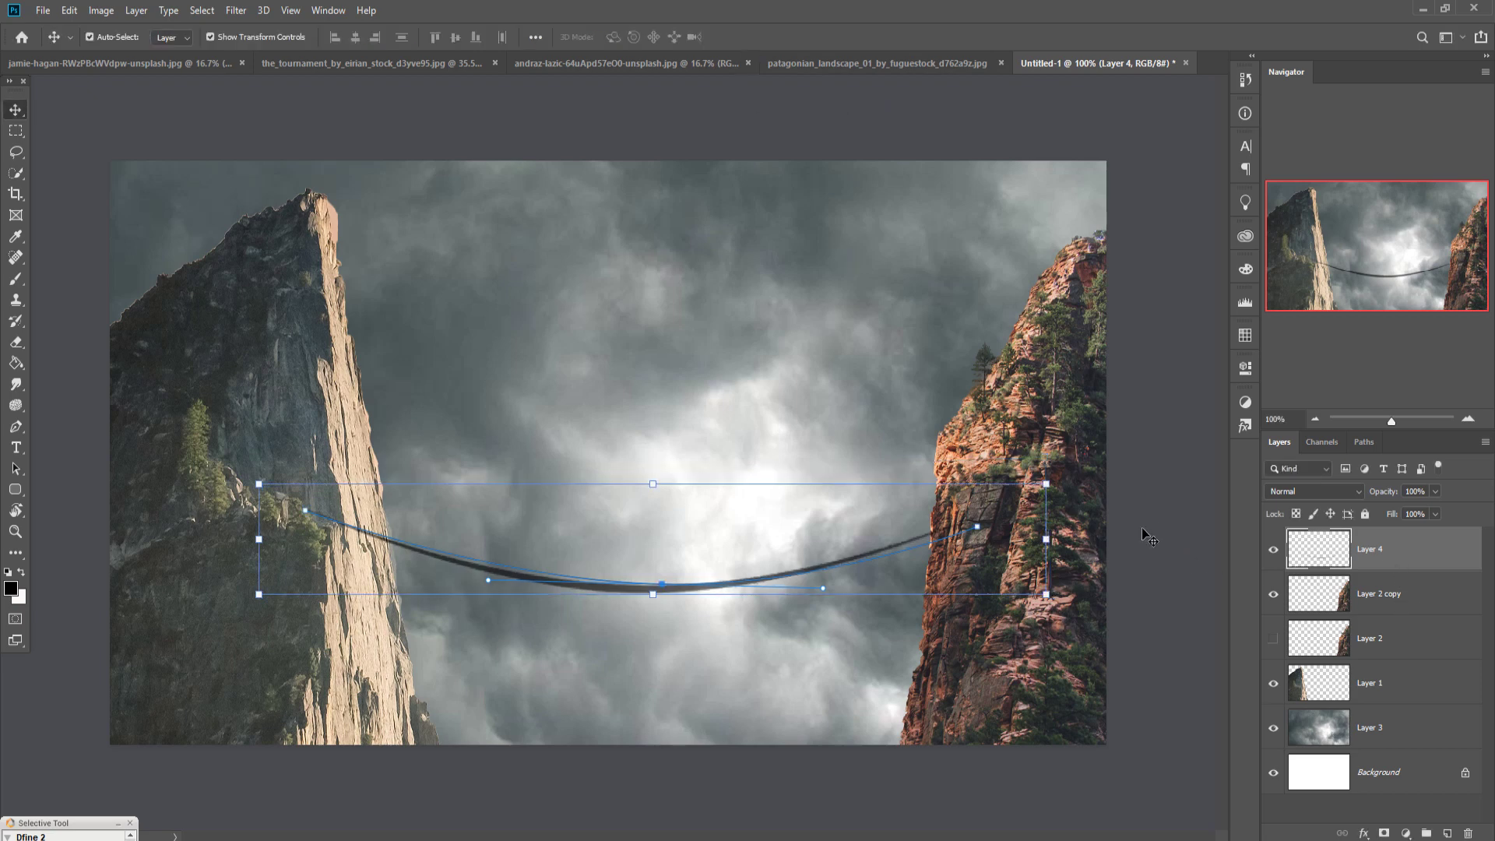
# Set the Brush tool's opacity to 100% and keep the rope layer selected
pyautogui.click(16, 279)
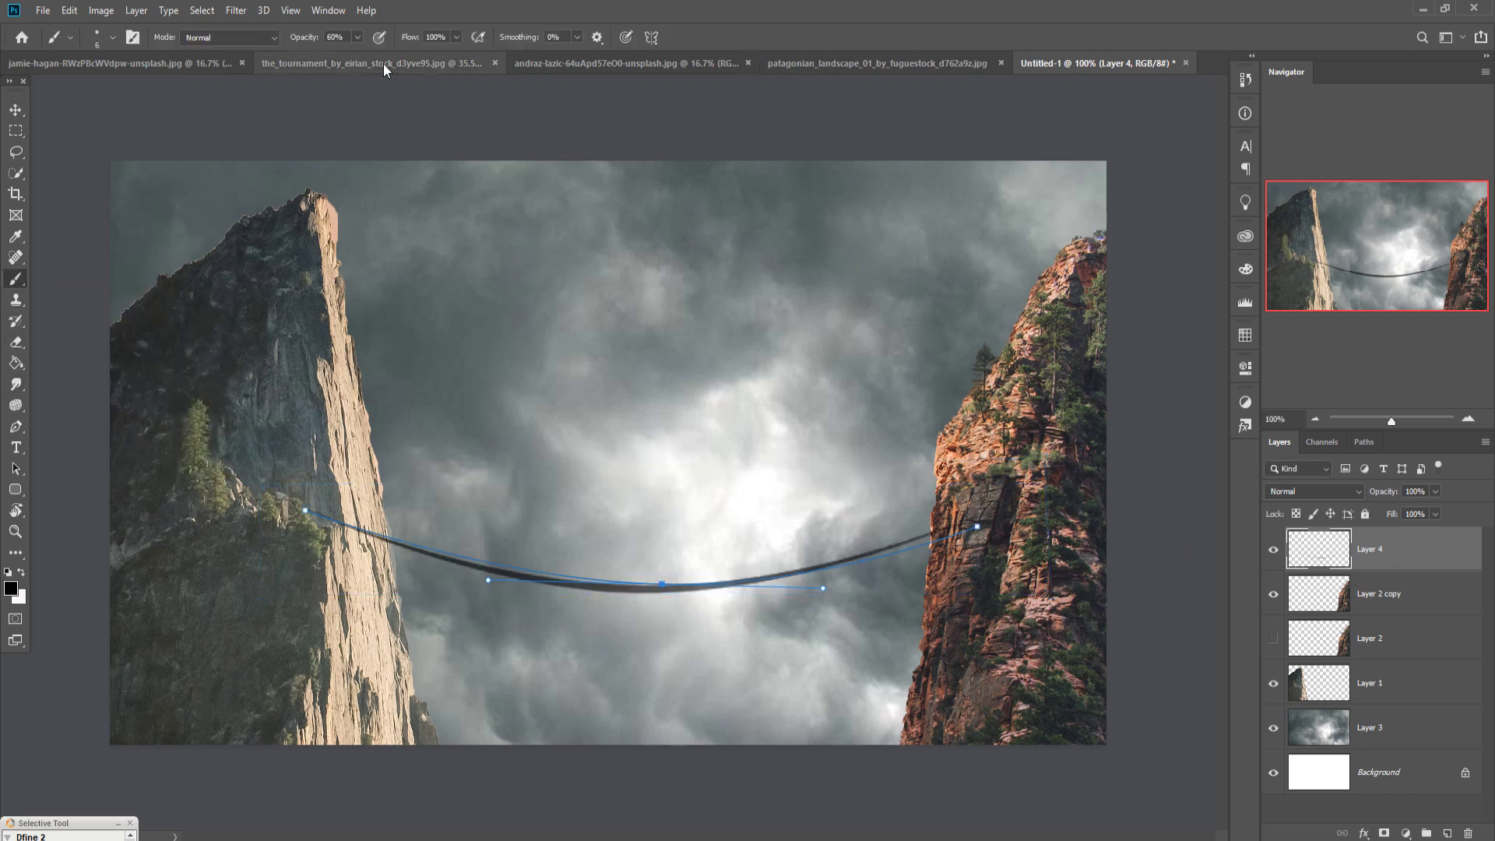
pyautogui.click(357, 37)
pyautogui.moveTo(357, 56); pyautogui.dragTo(386, 55)
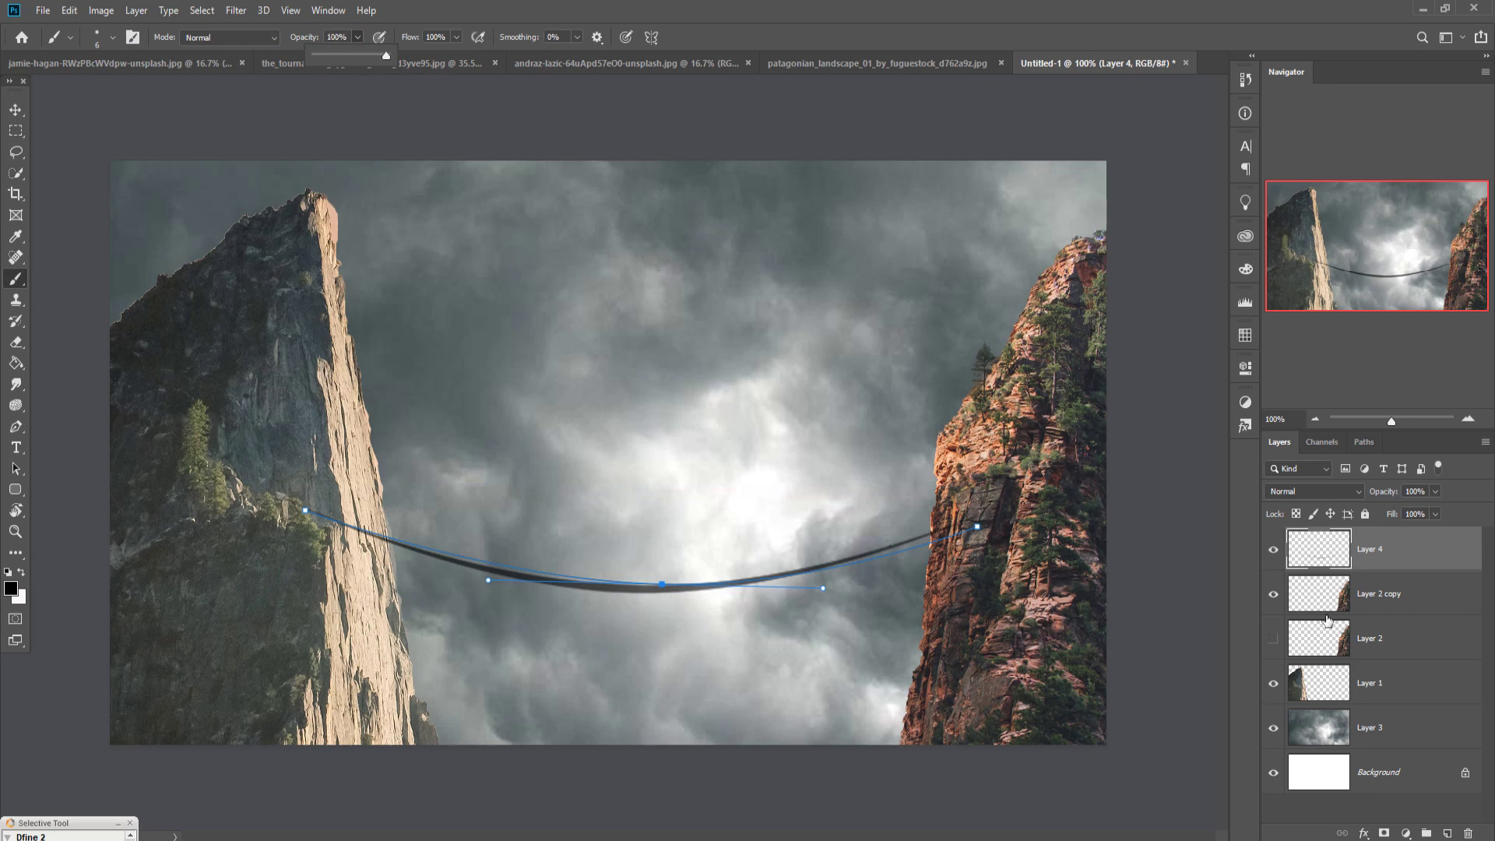
pyautogui.click(1393, 564)
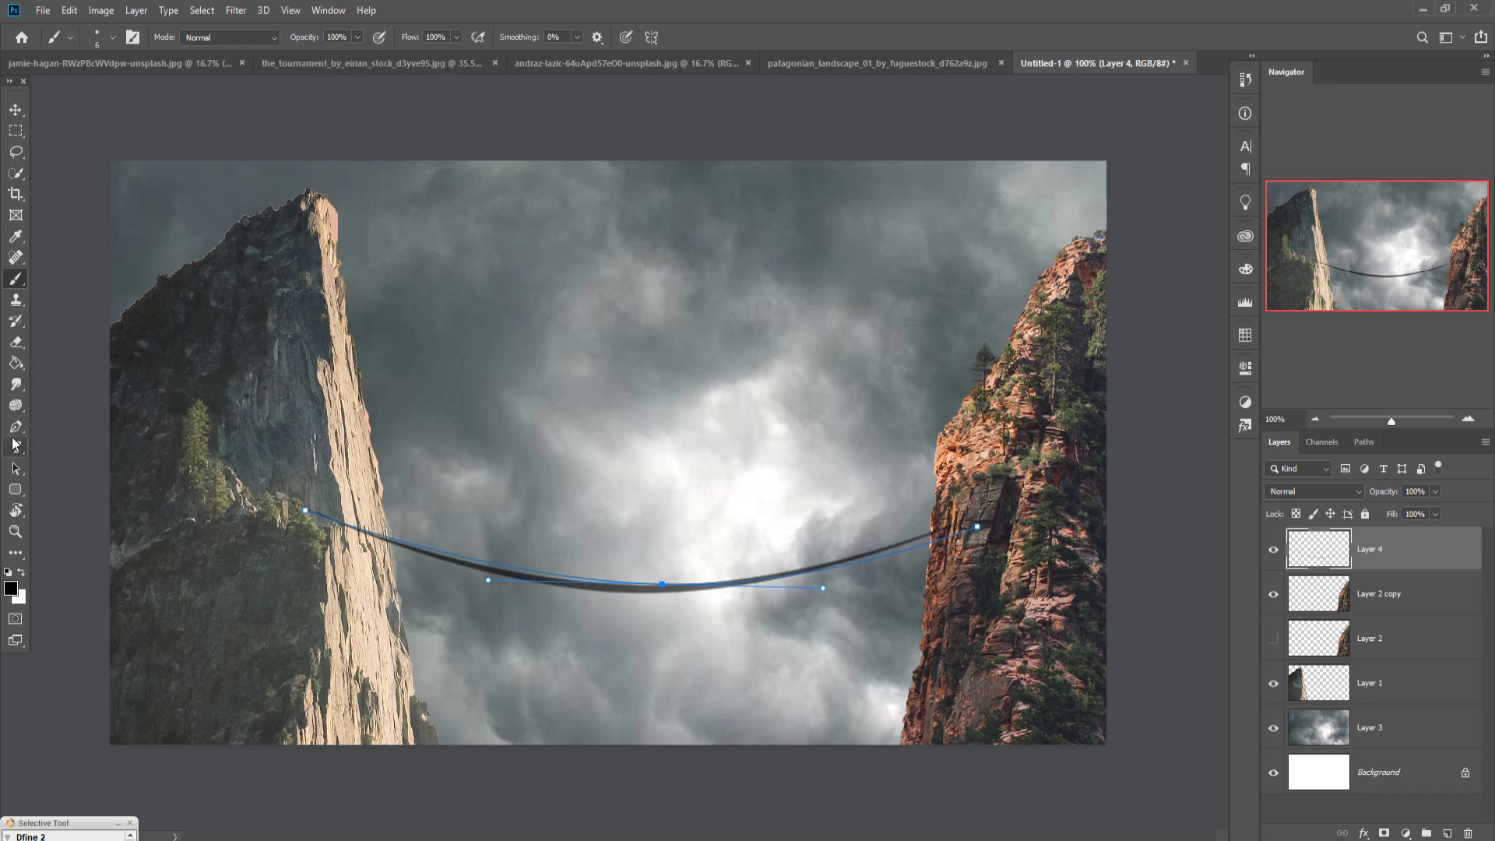
# Dismiss the leftover Pen path around the rope and return to the Move tool
pyautogui.click(15, 426)
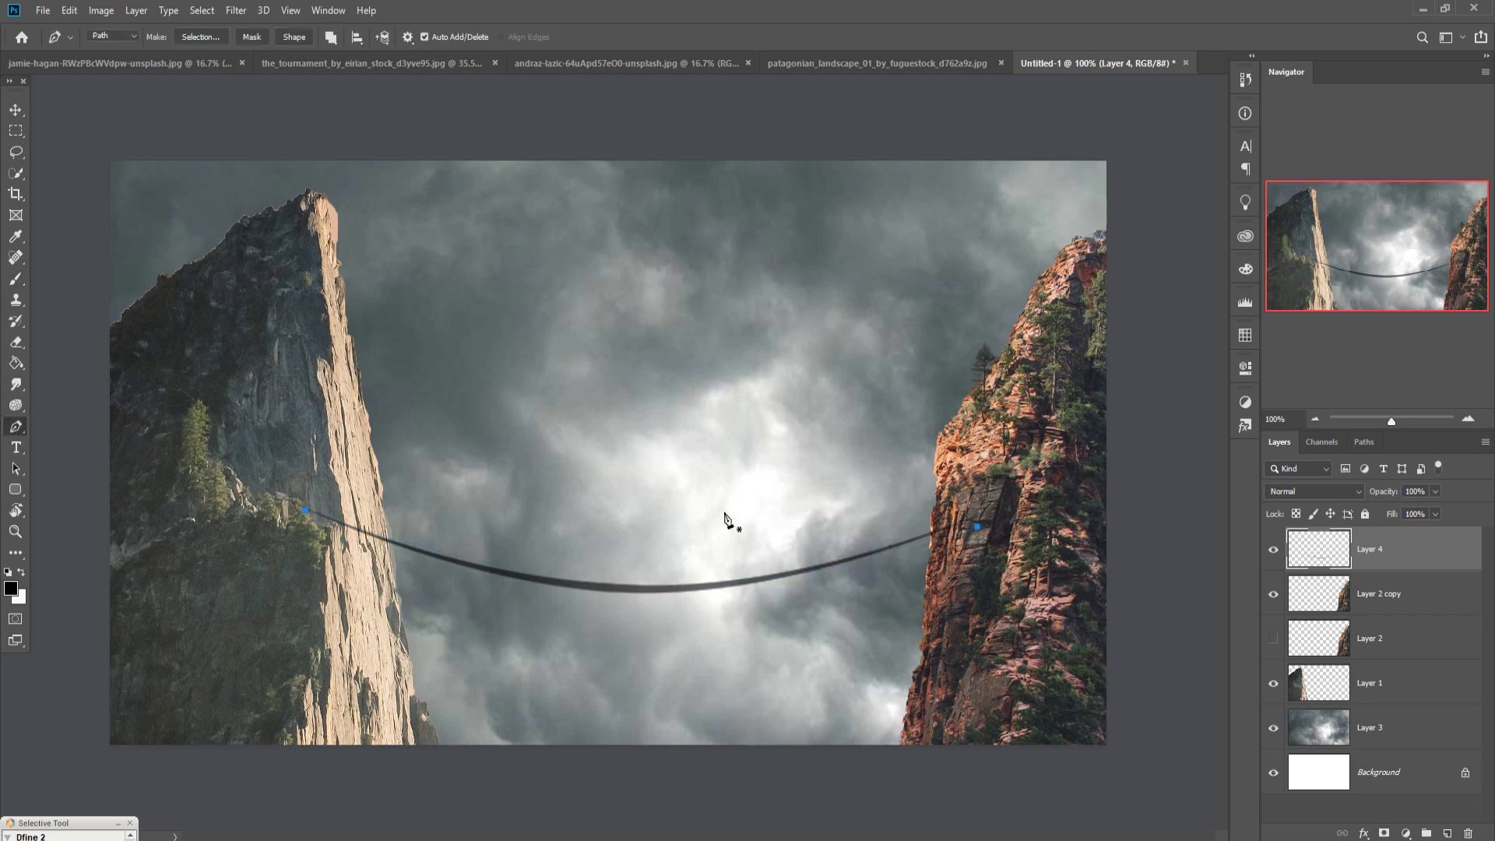
pyautogui.press('Return')
pyautogui.click(16, 110)
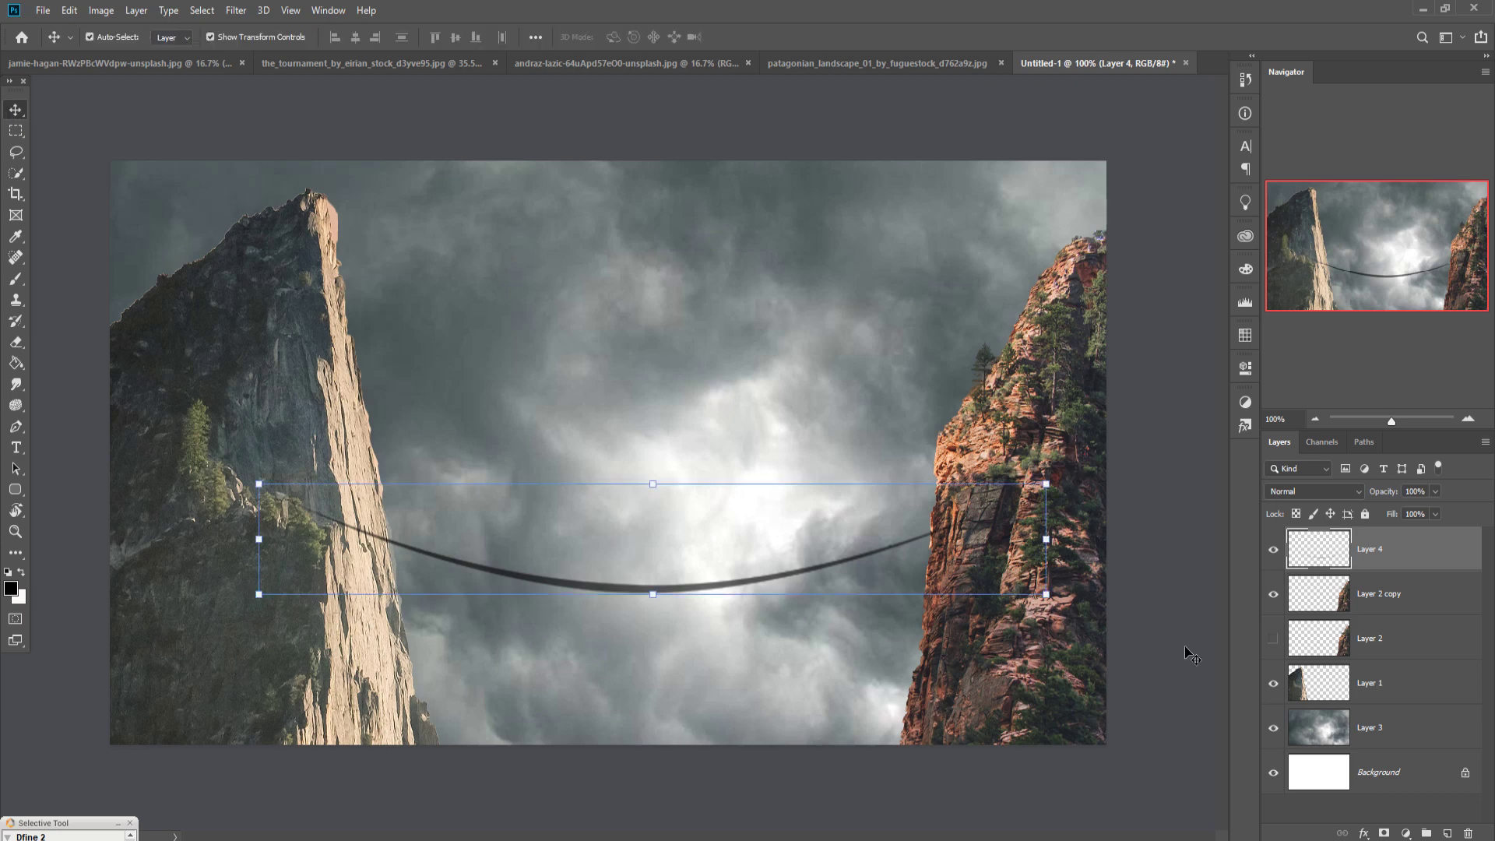
# Duplicate the rope layer Layer 4 within the document under the default copy name
pyautogui.rightClick(1394, 559)
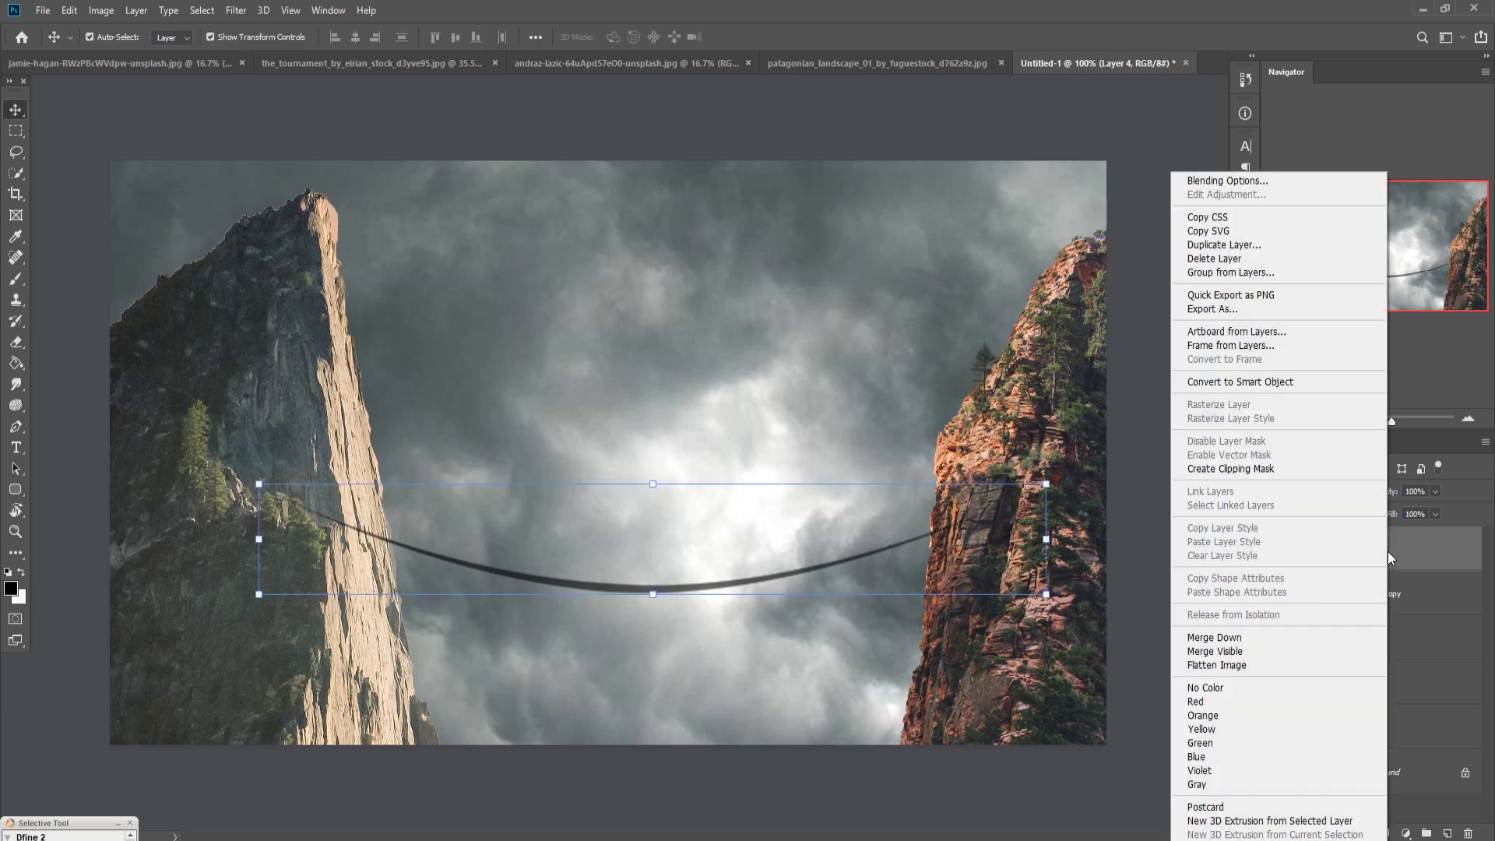
pyautogui.click(1203, 245)
pyautogui.click(878, 241)
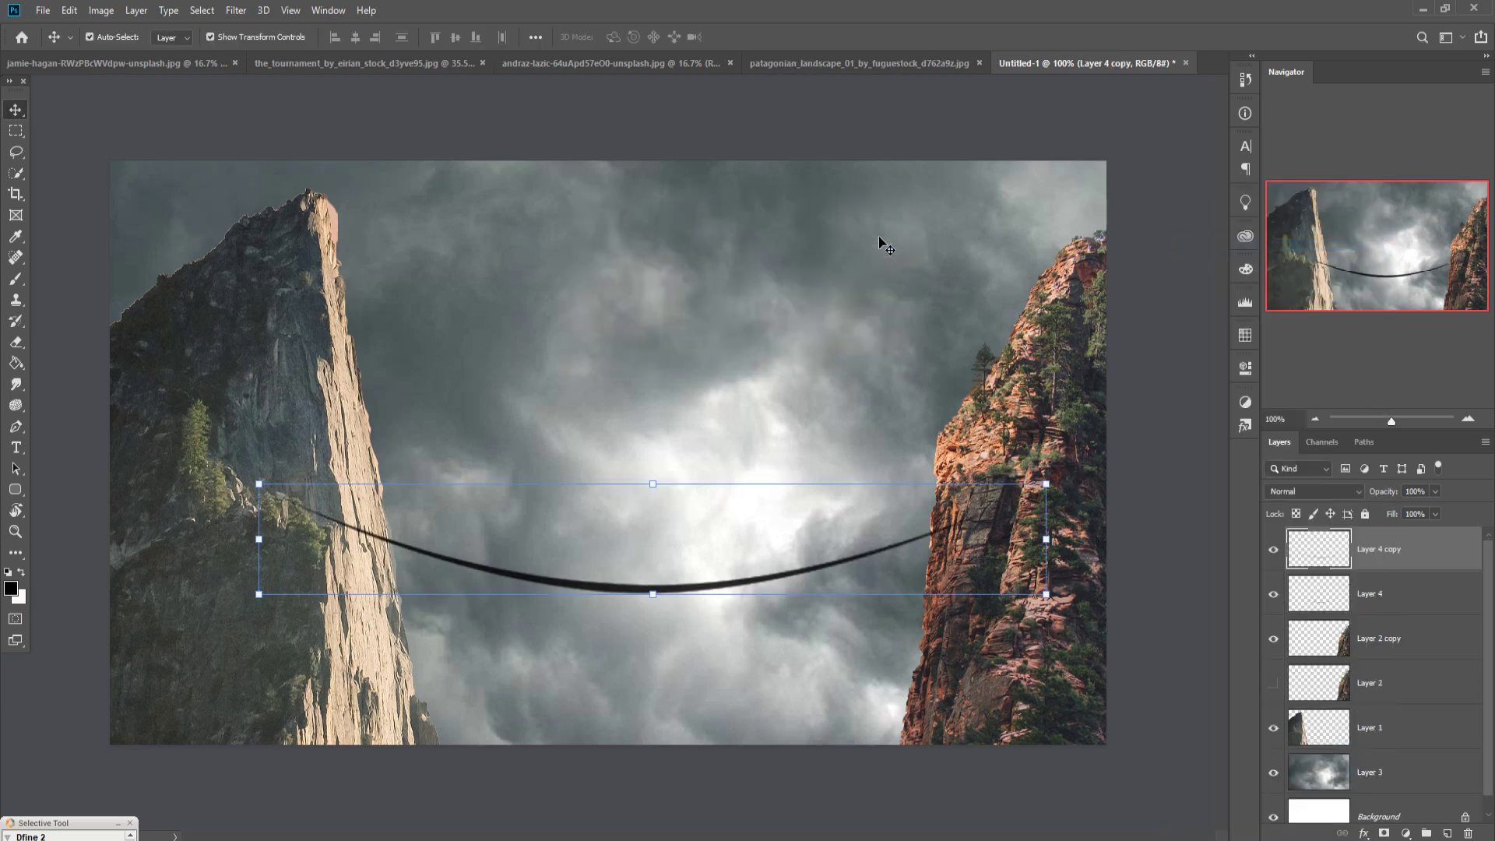
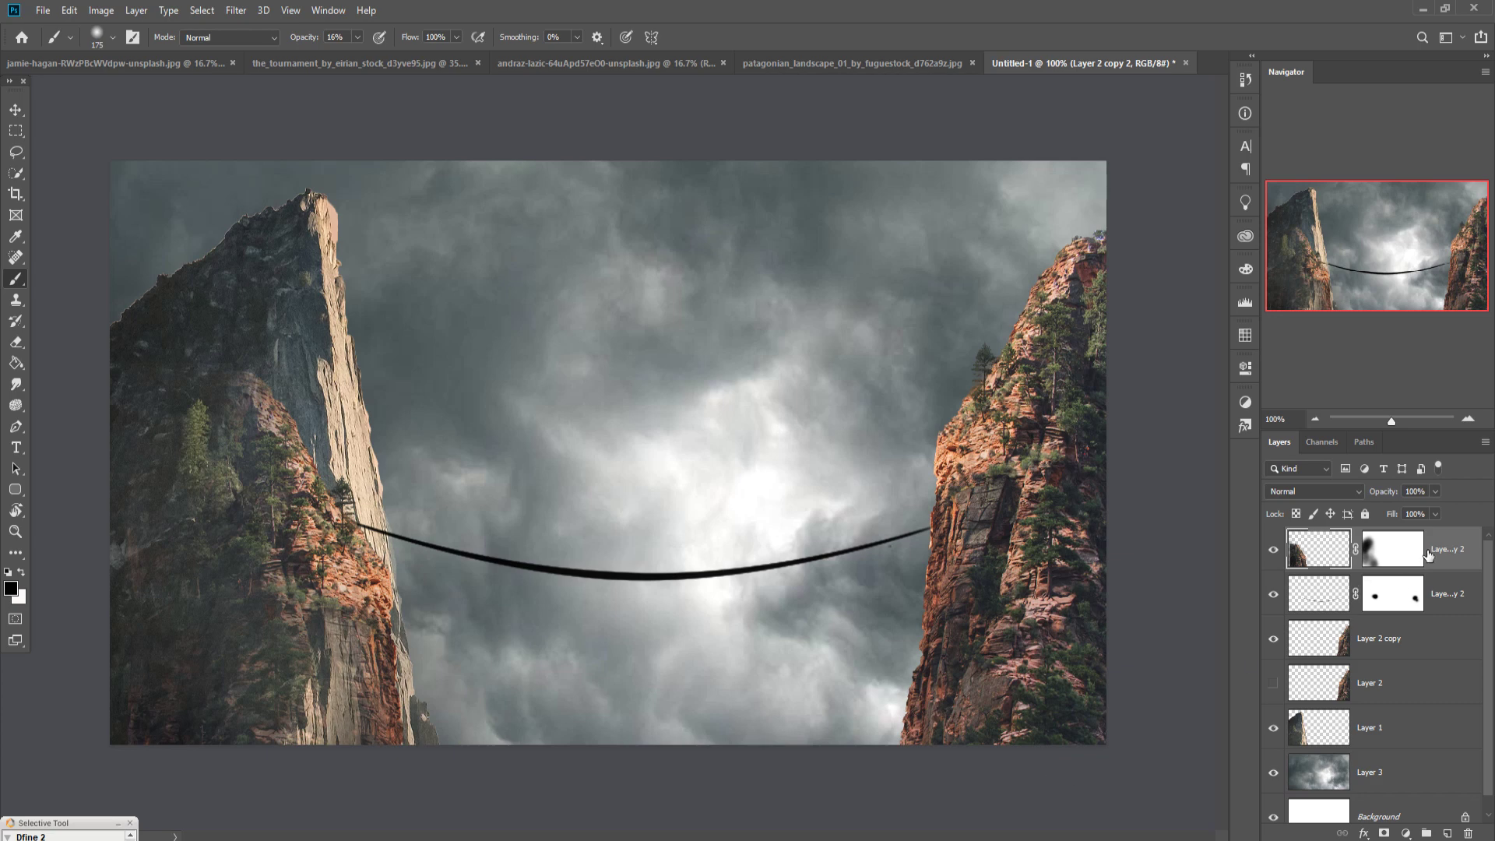
# Paint black at 16% opacity on the layer mask of Layer 2 copy 2 to blend its red rock into the left cliff
pyautogui.click(1421, 553)
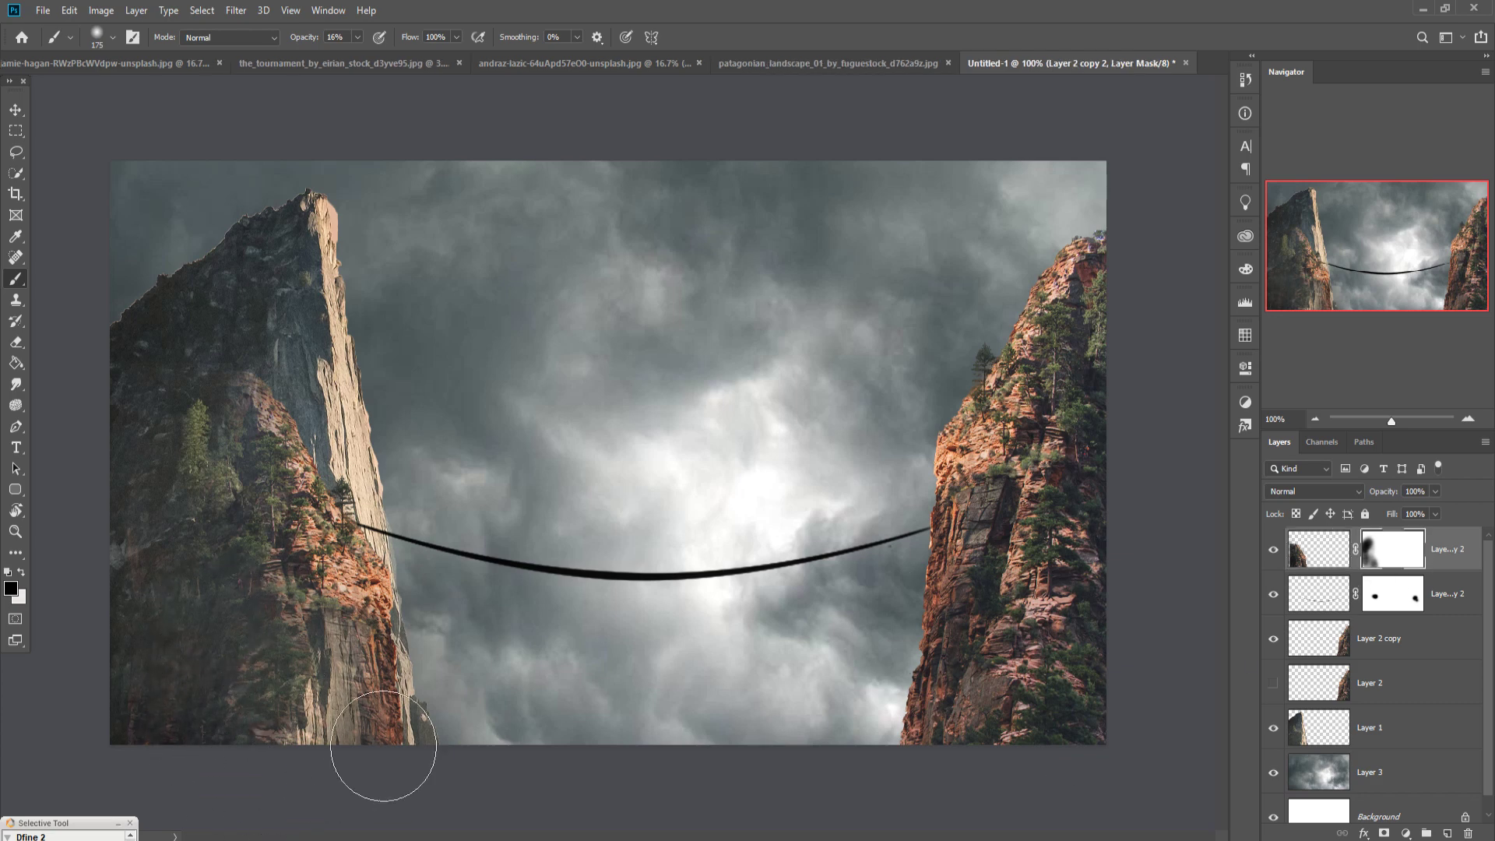
pyautogui.moveTo(384, 746)
pyautogui.mouseDown()
pyautogui.moveTo(454, 740)
pyautogui.moveTo(472, 712)
pyautogui.moveTo(464, 785)
pyautogui.moveTo(461, 660)
pyautogui.mouseUp()
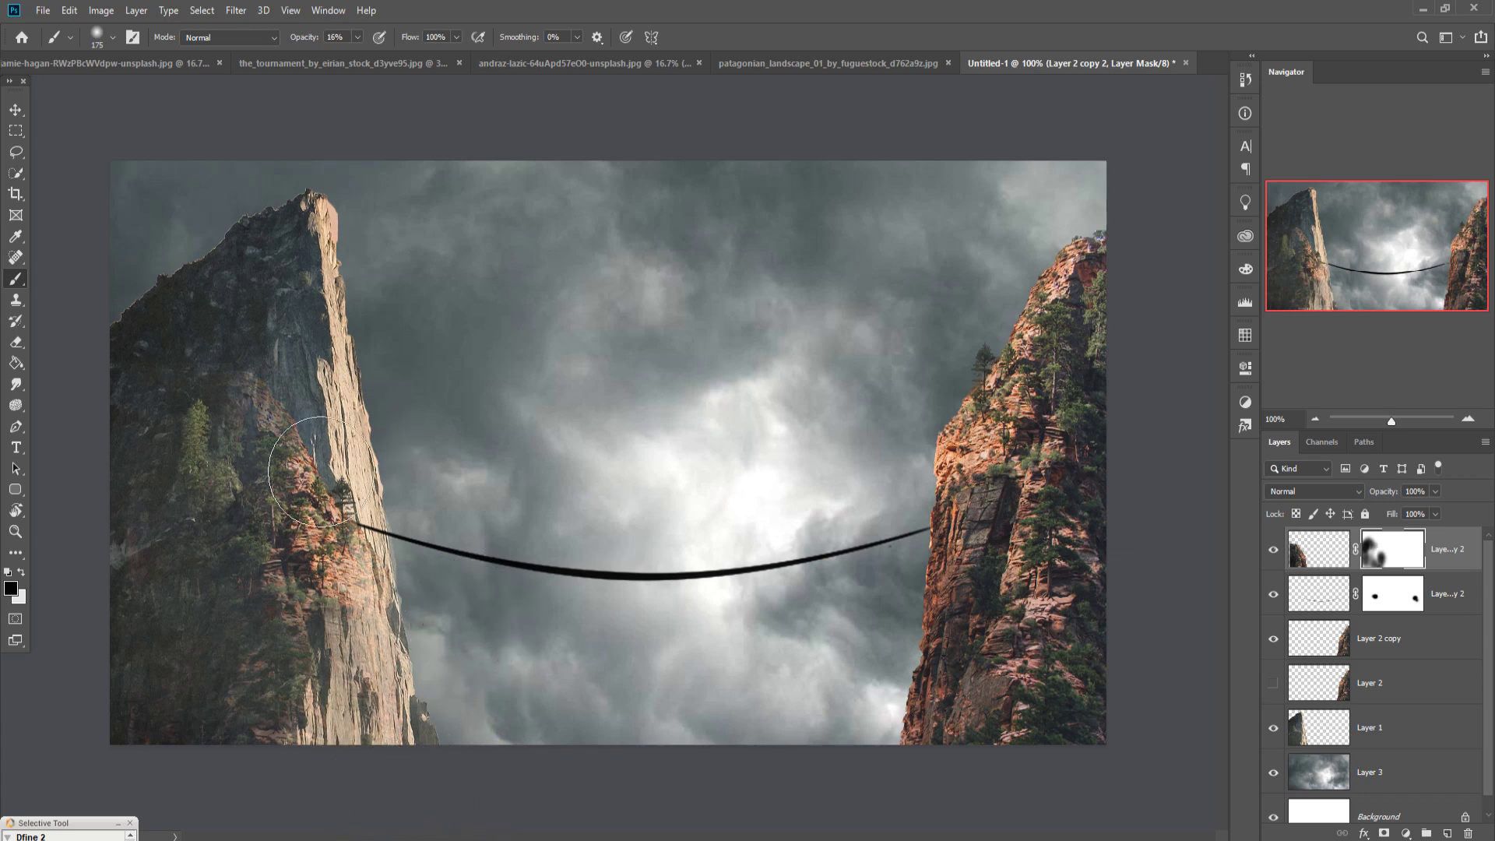
pyautogui.moveTo(319, 471)
pyautogui.mouseDown()
pyautogui.moveTo(296, 459)
pyautogui.moveTo(284, 417)
pyautogui.moveTo(288, 428)
pyautogui.moveTo(259, 425)
pyautogui.mouseUp()
# Bring the selected knight on horseback from the tournament photo into the Untitled-1 composite
pyautogui.click(15, 110)
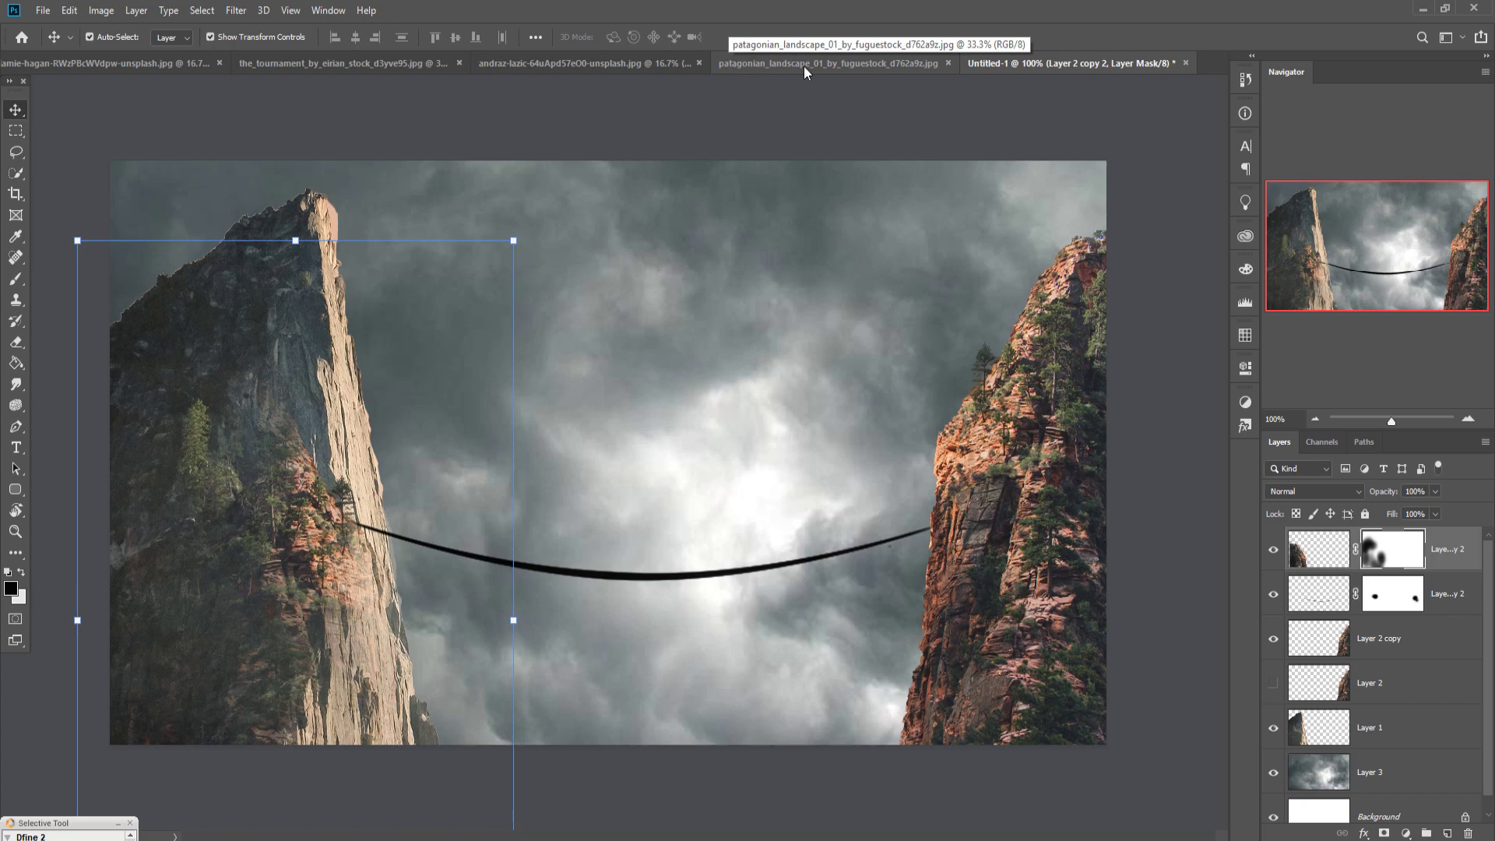
pyautogui.click(314, 63)
pyautogui.moveTo(322, 63); pyautogui.dragTo(789, 150)
pyautogui.moveTo(1152, 549); pyautogui.dragTo(637, 433)
pyautogui.moveTo(1437, 148); pyautogui.dragTo(930, 249)
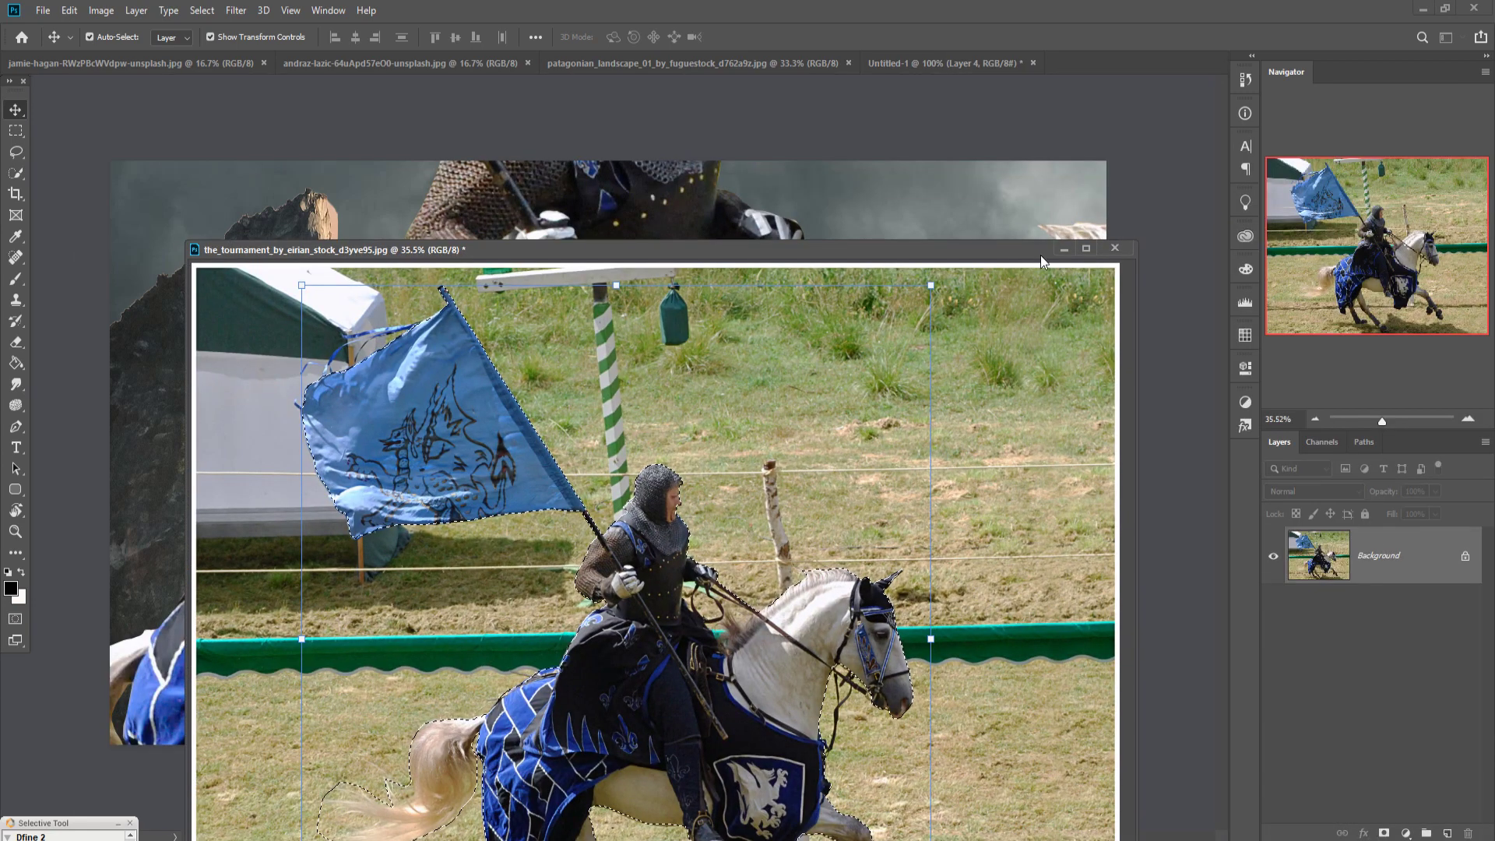
pyautogui.click(1059, 251)
# Scale the knight layer to 6.67% and place it at the middle of the rope
pyautogui.hotkey('ctrl', '-')
pyautogui.hotkey('ctrl', '-')
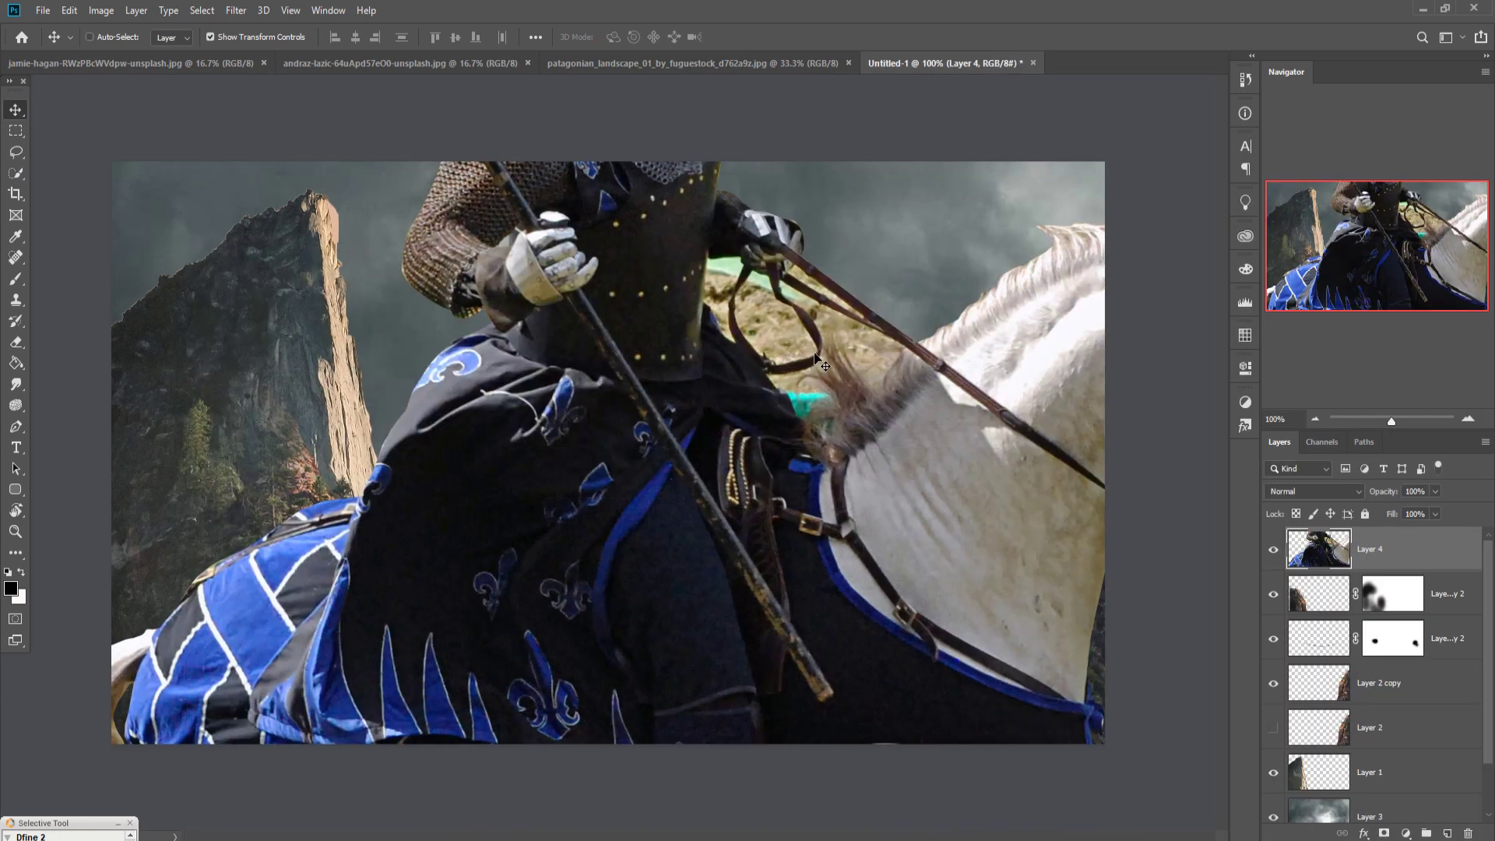
pyautogui.moveTo(1011, 440); pyautogui.dragTo(184, 500)
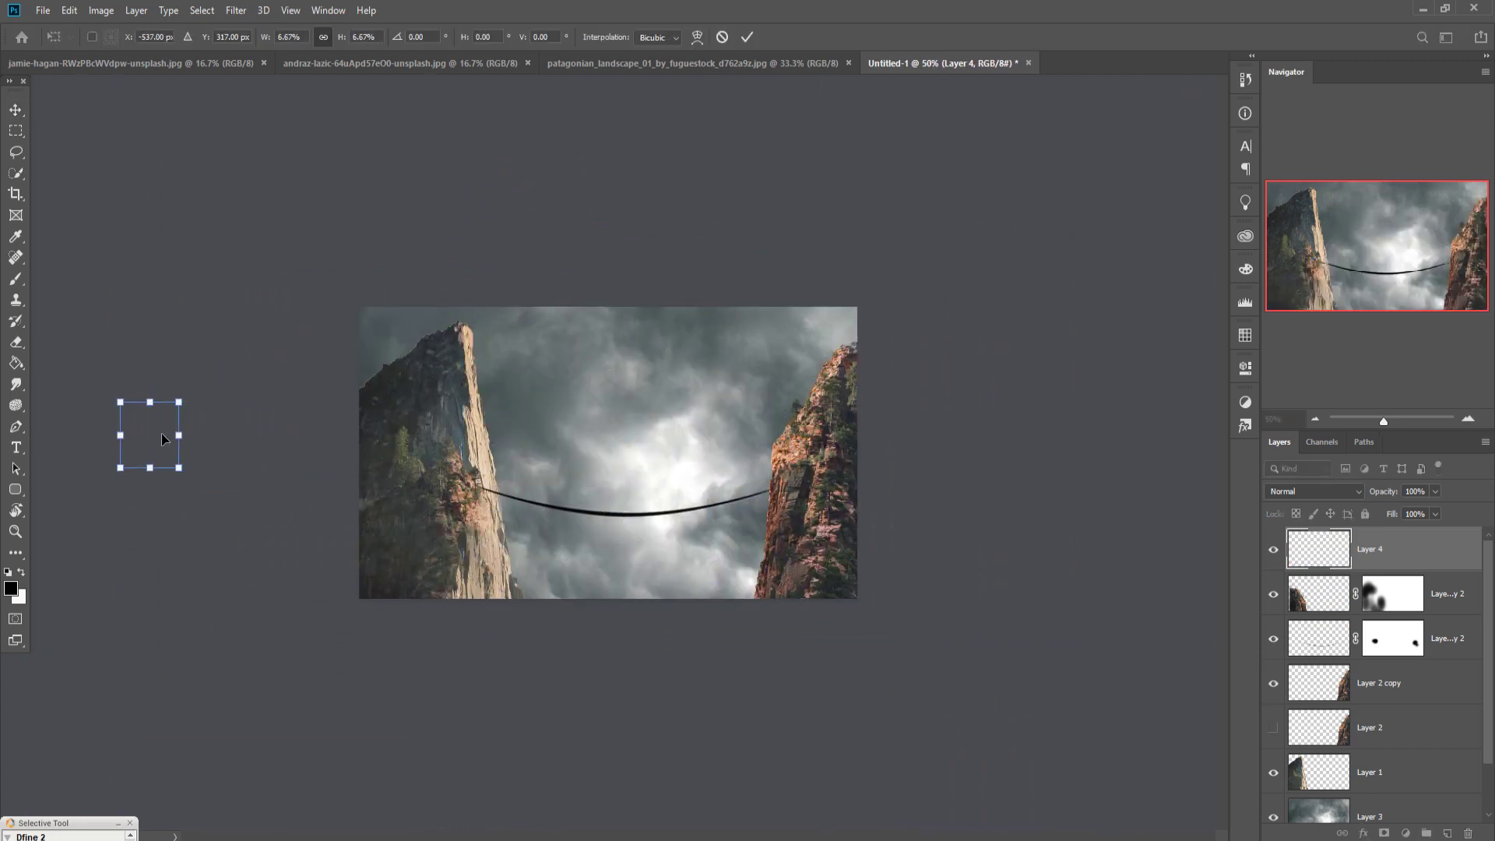
pyautogui.moveTo(161, 439); pyautogui.dragTo(638, 504)
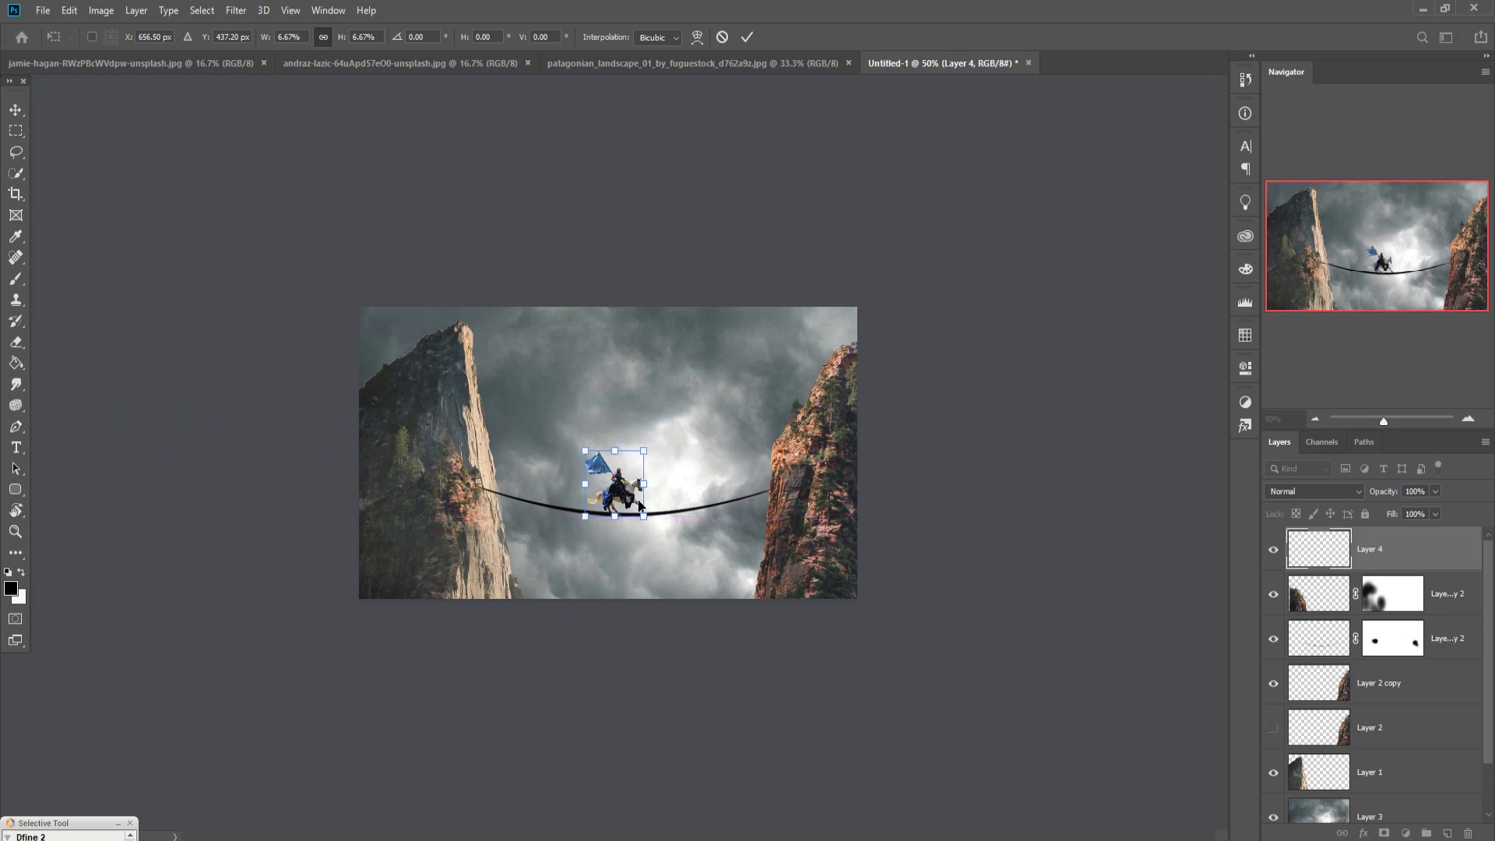
# Flip the knight horizontally and reduce it to 4.59% so it stands on the rope
pyautogui.click(70, 11)
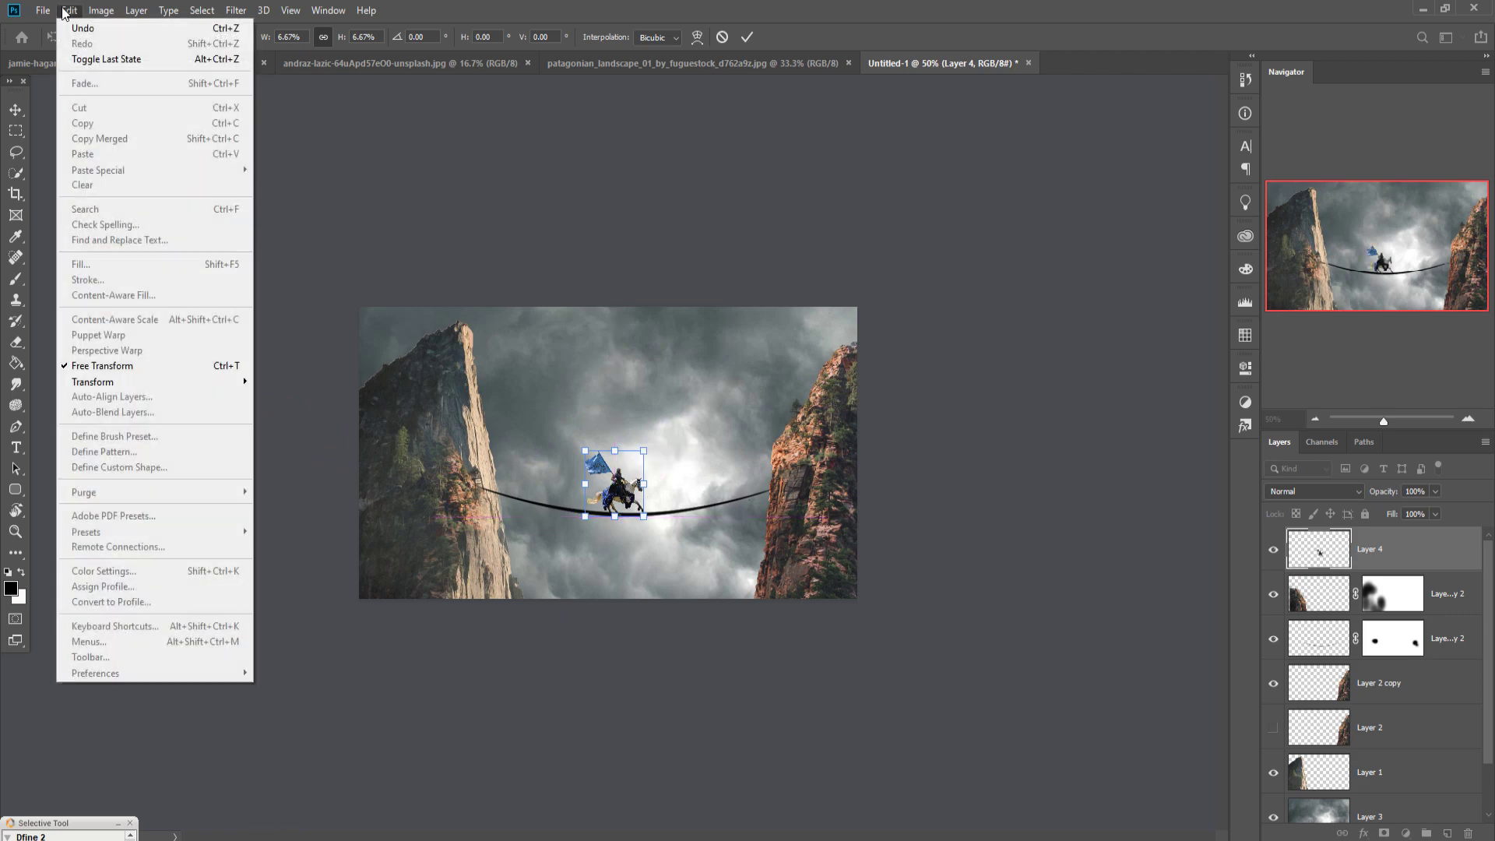
pyautogui.moveTo(119, 383)
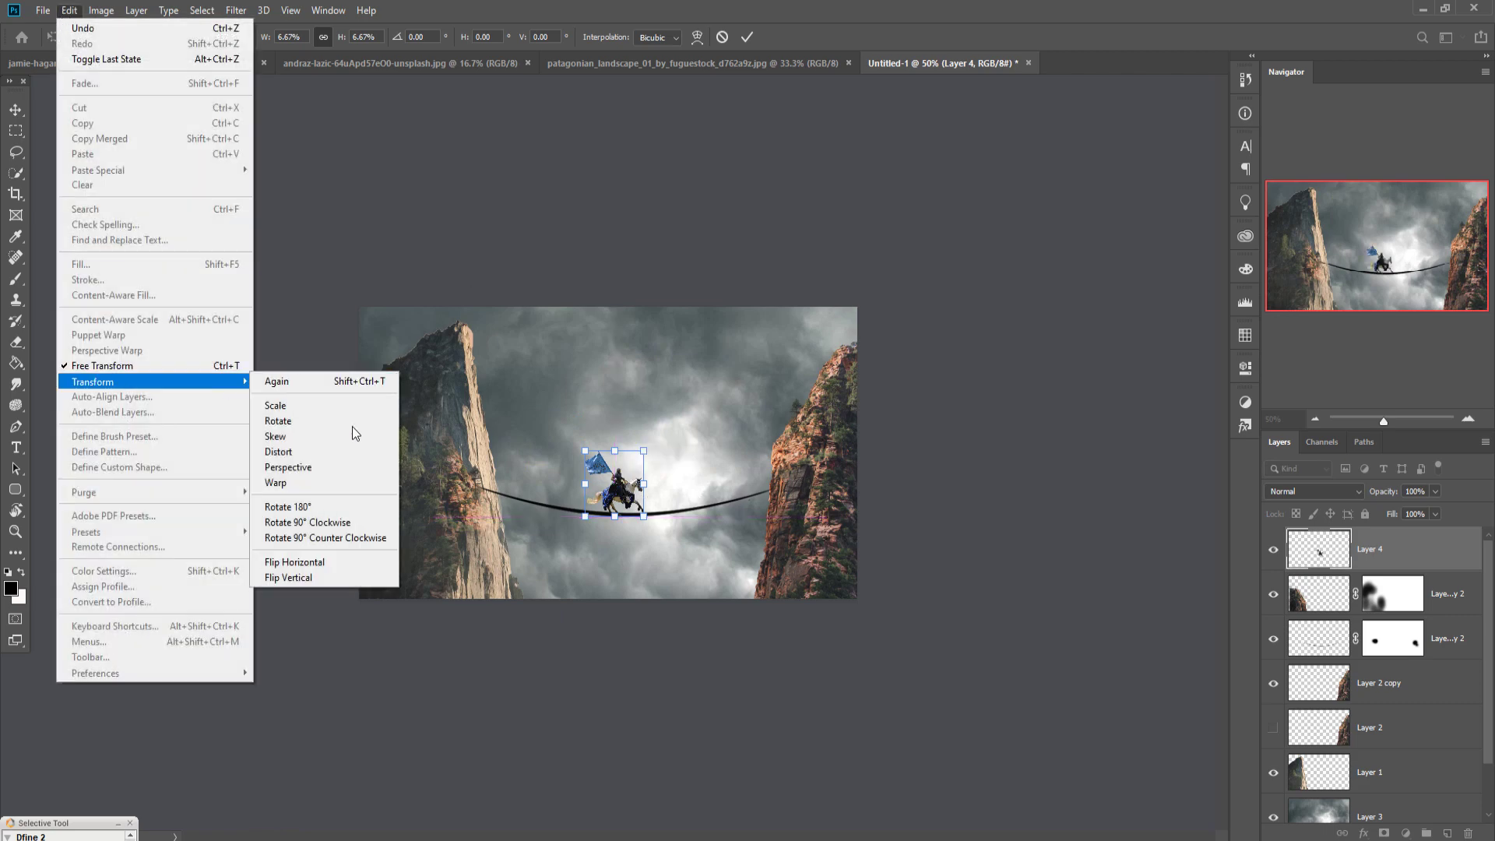
pyautogui.click(327, 562)
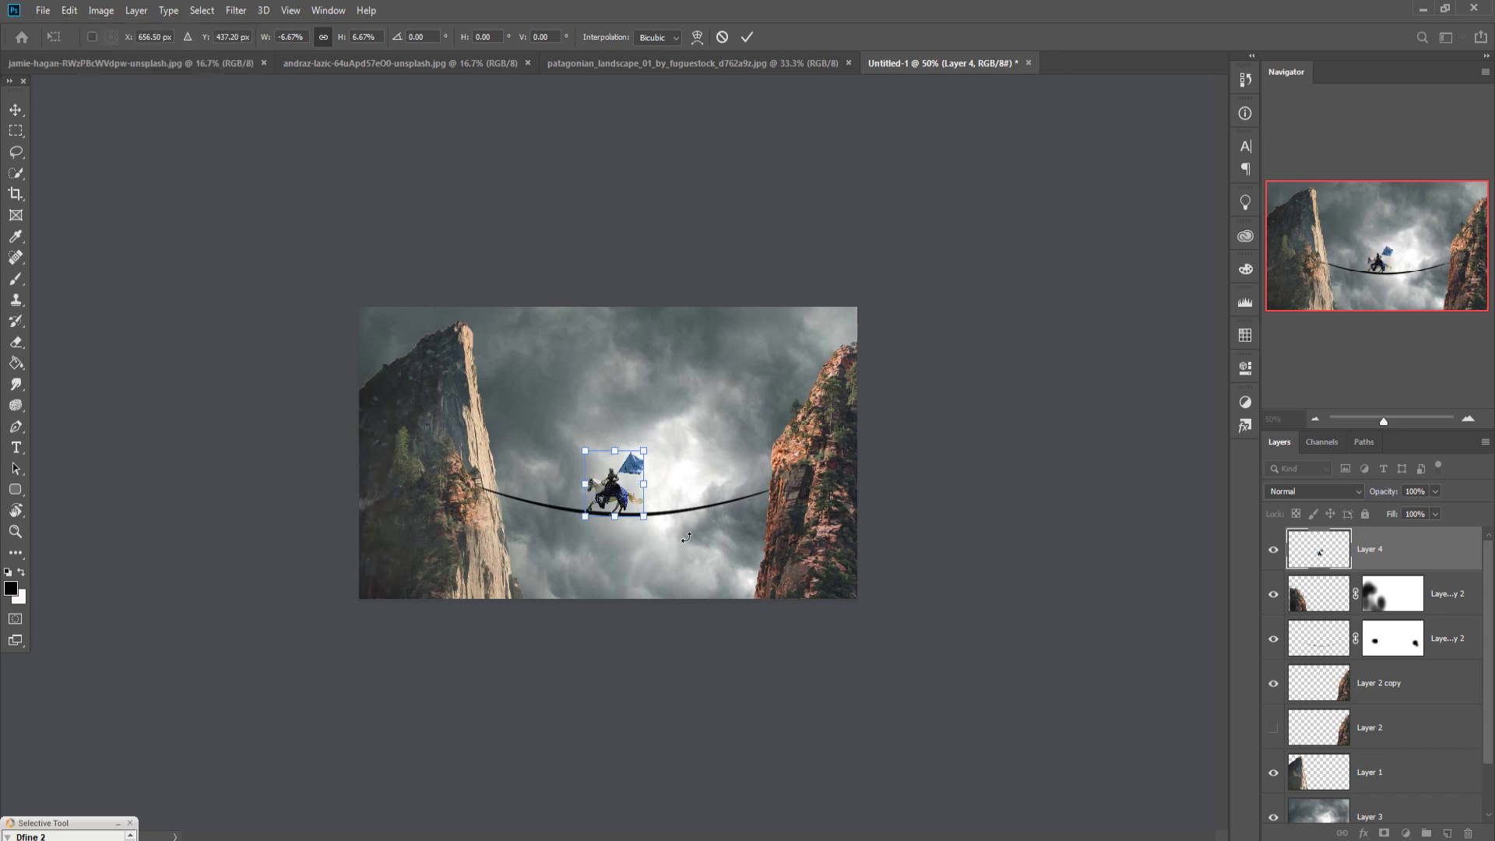
pyautogui.moveTo(650, 457); pyautogui.dragTo(620, 505)
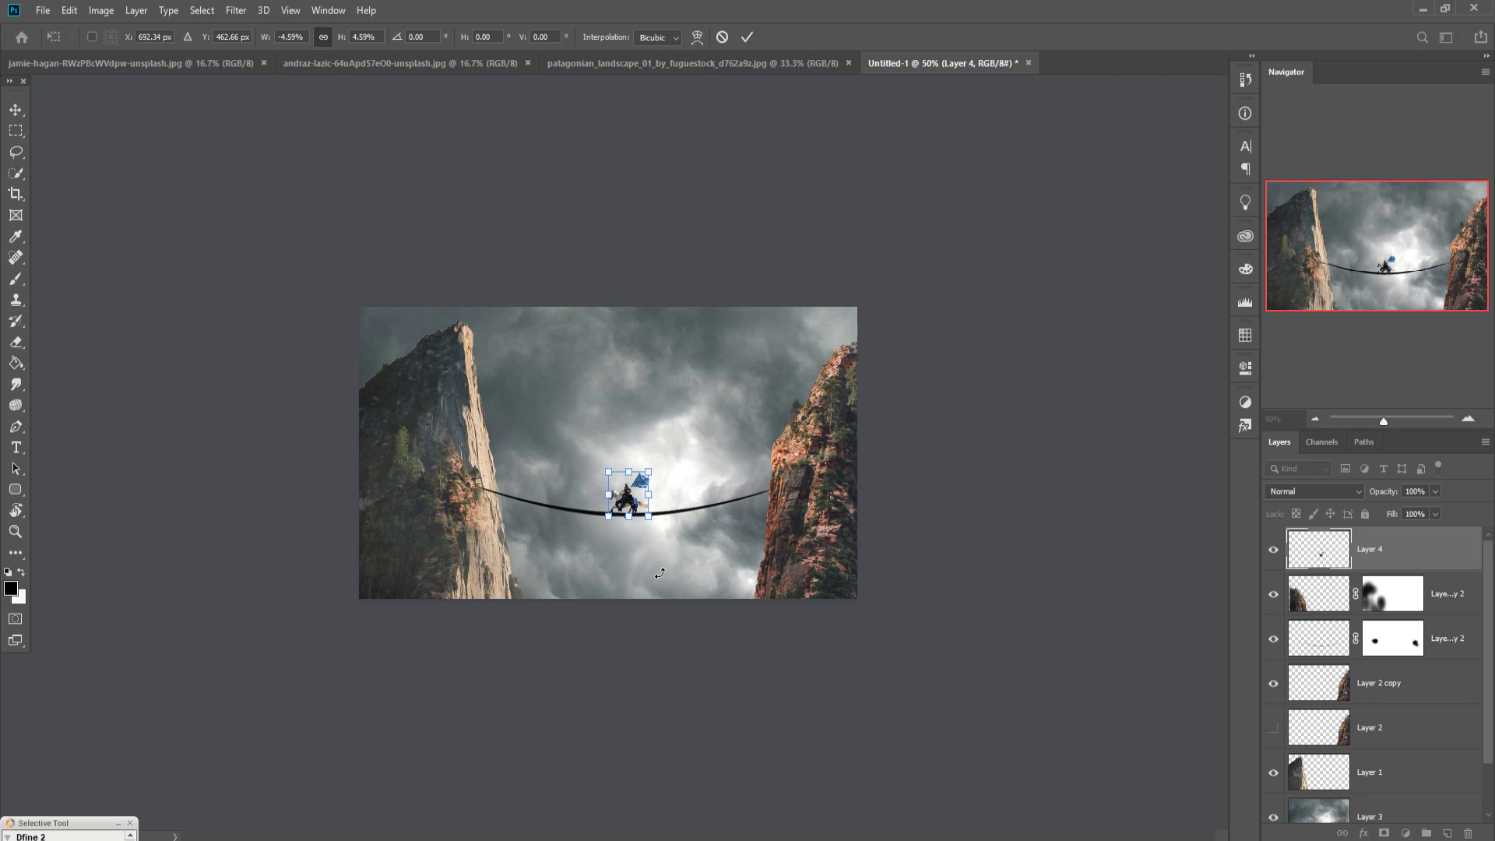
pyautogui.press('Down')
pyautogui.press('Down')
pyautogui.click(745, 40)
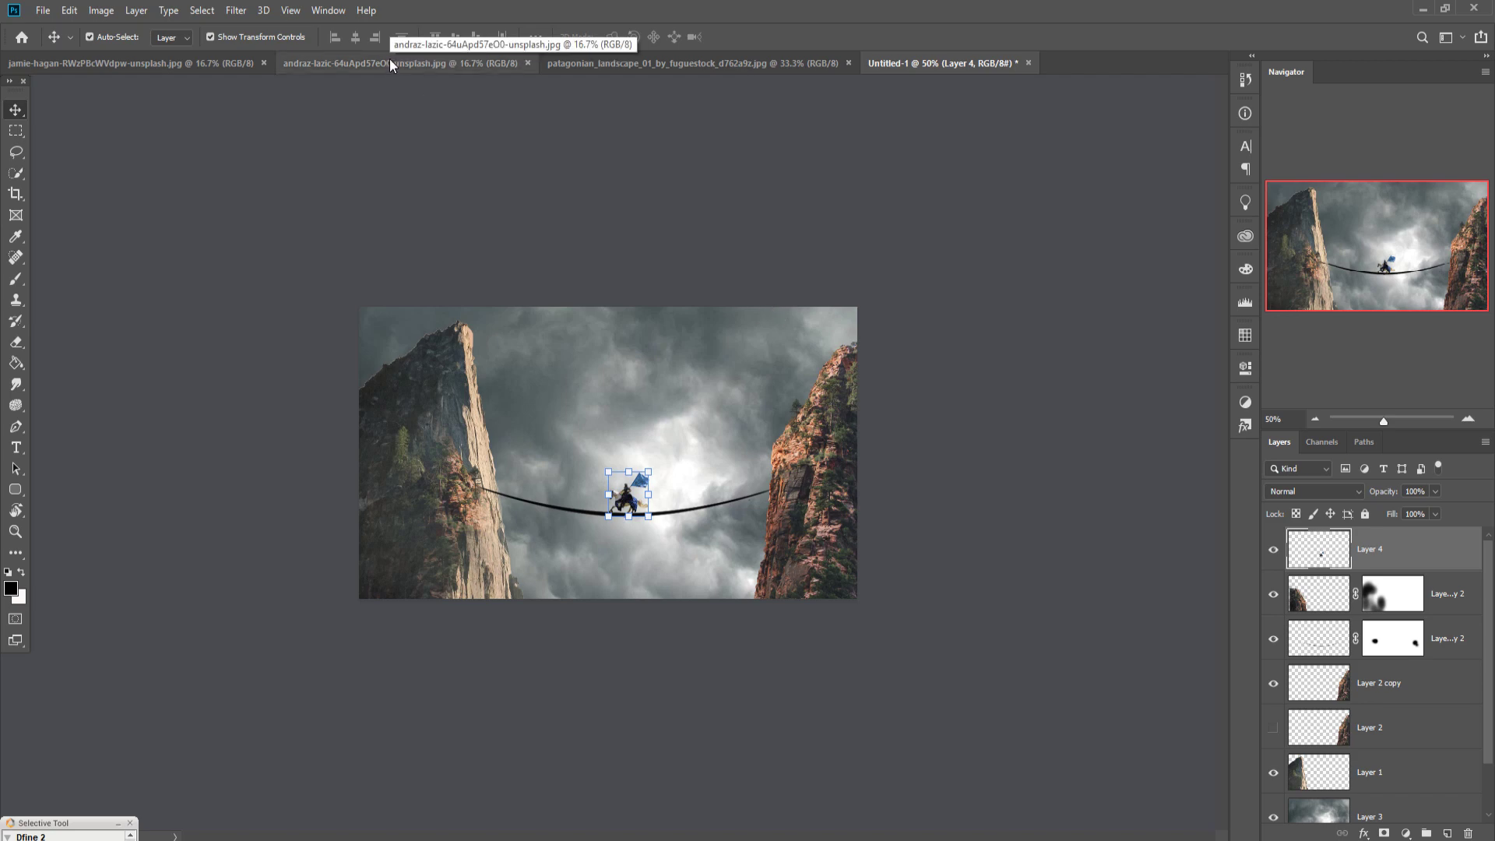
# Darken the knight layer by lowering Exposure in the Camera Raw Filter
pyautogui.hotkey('ctrl', '1')
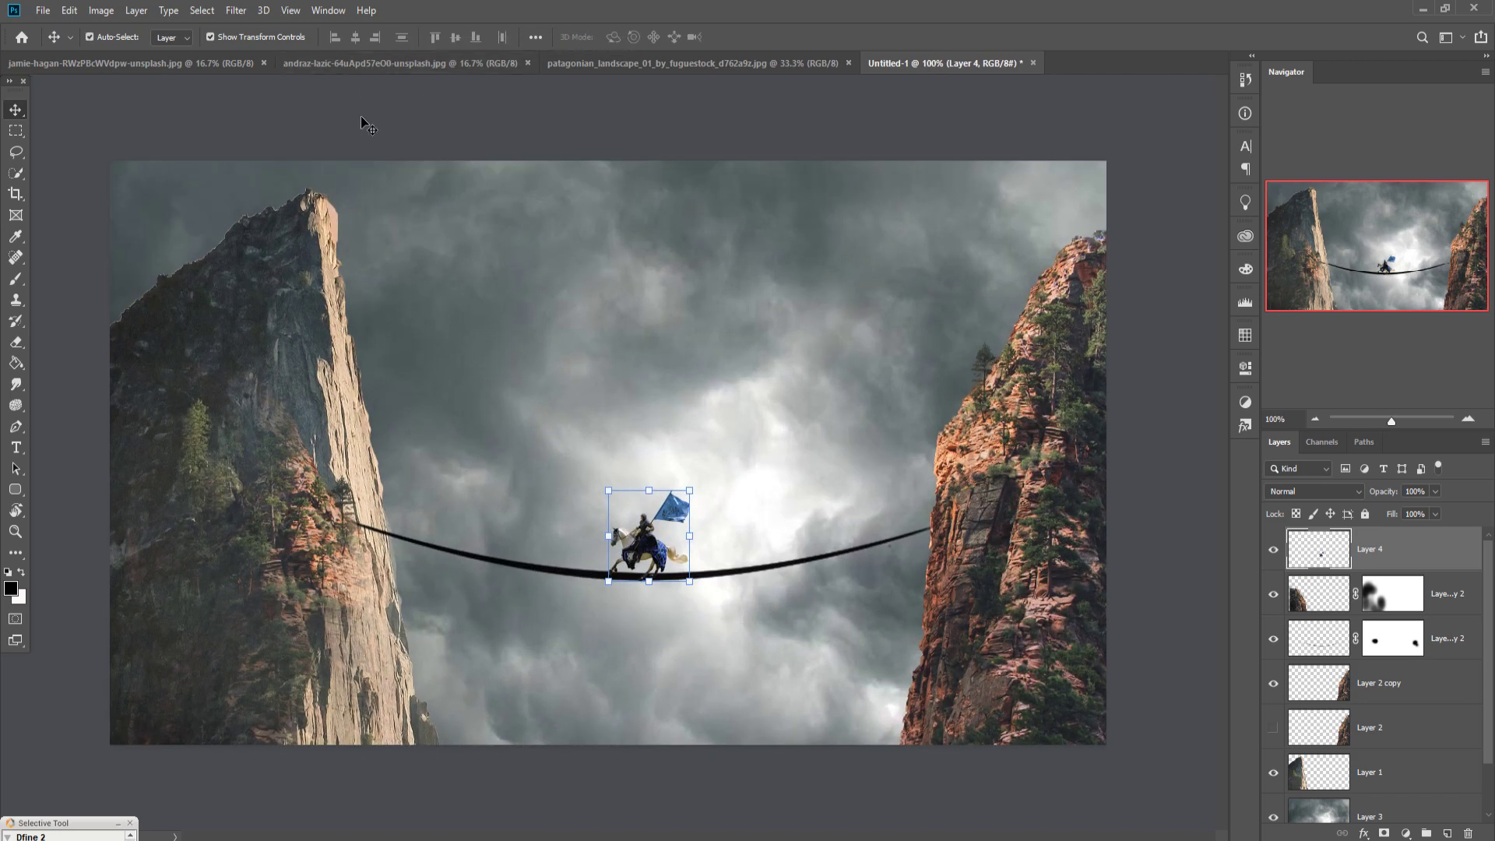
pyautogui.click(237, 11)
pyautogui.click(245, 107)
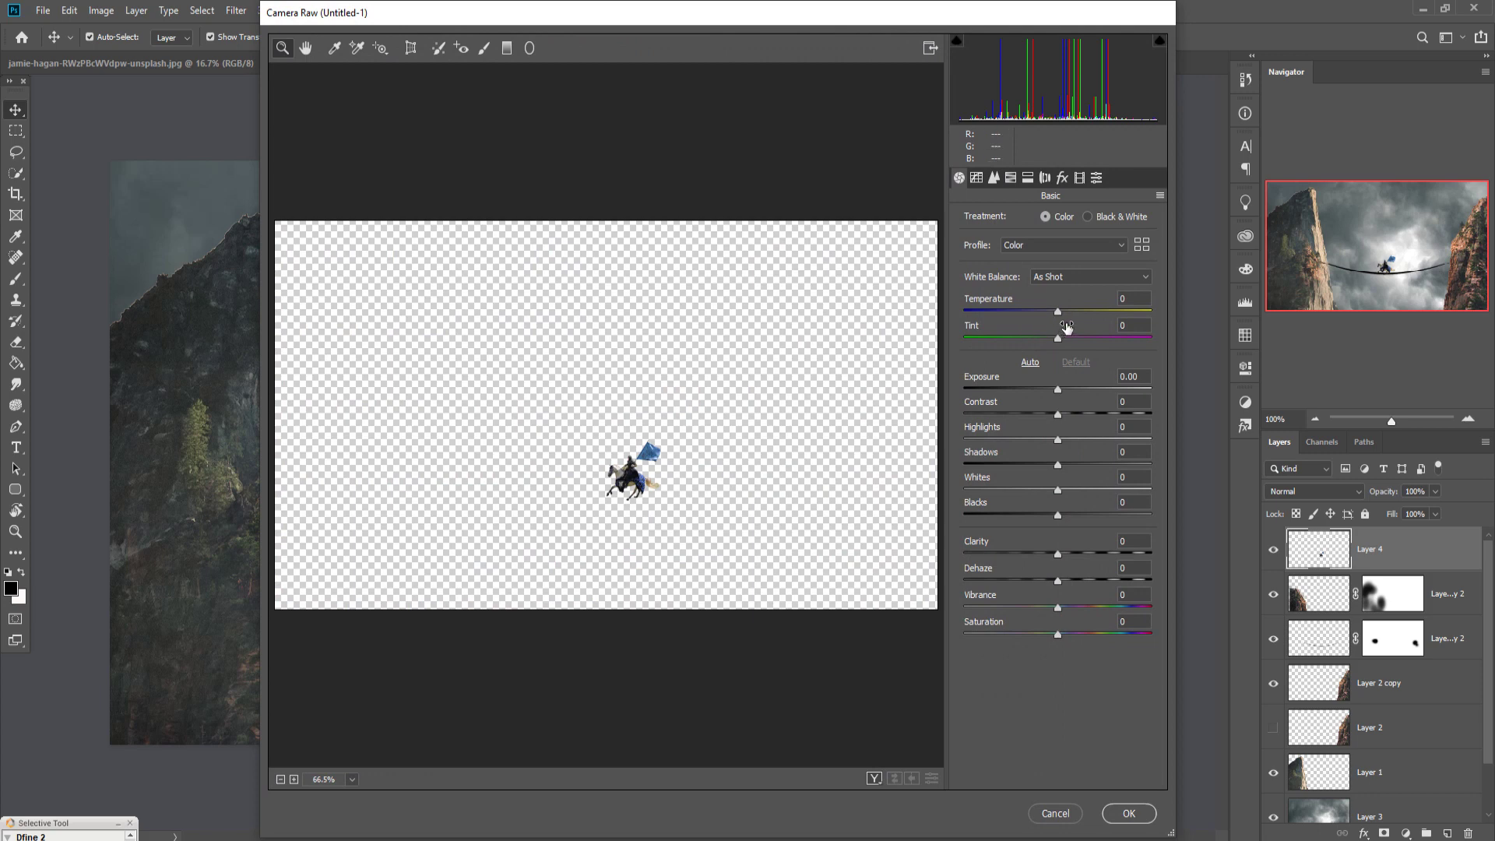
pyautogui.moveTo(1060, 392); pyautogui.dragTo(1037, 393)
pyautogui.click(1127, 817)
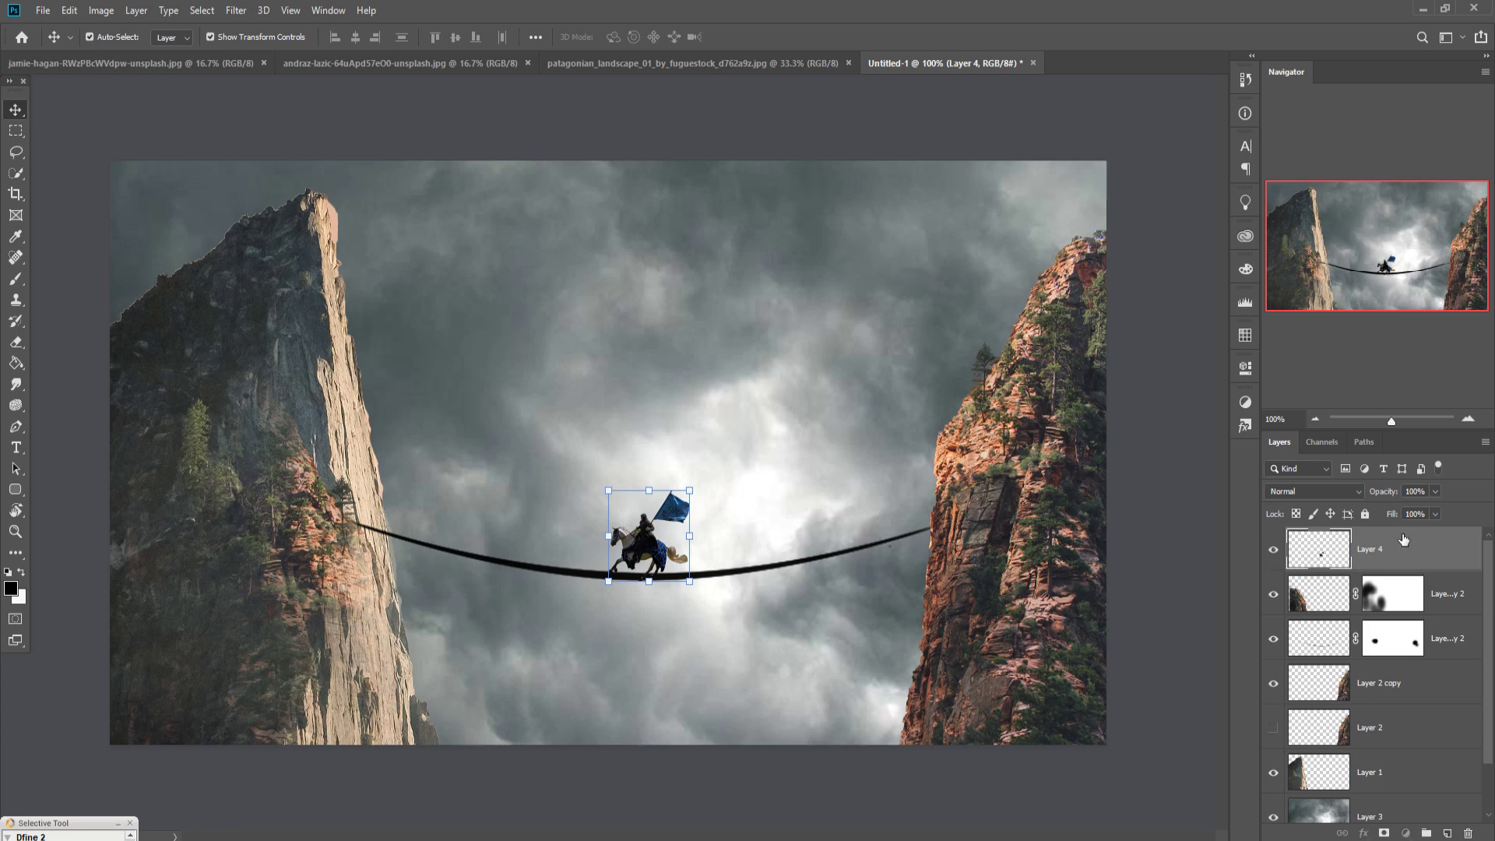
# Stack the knight layer directly beneath the rope layer and rotate the knight -7.16° to stand on the rope
pyautogui.moveTo(1397, 557); pyautogui.dragTo(1390, 650)
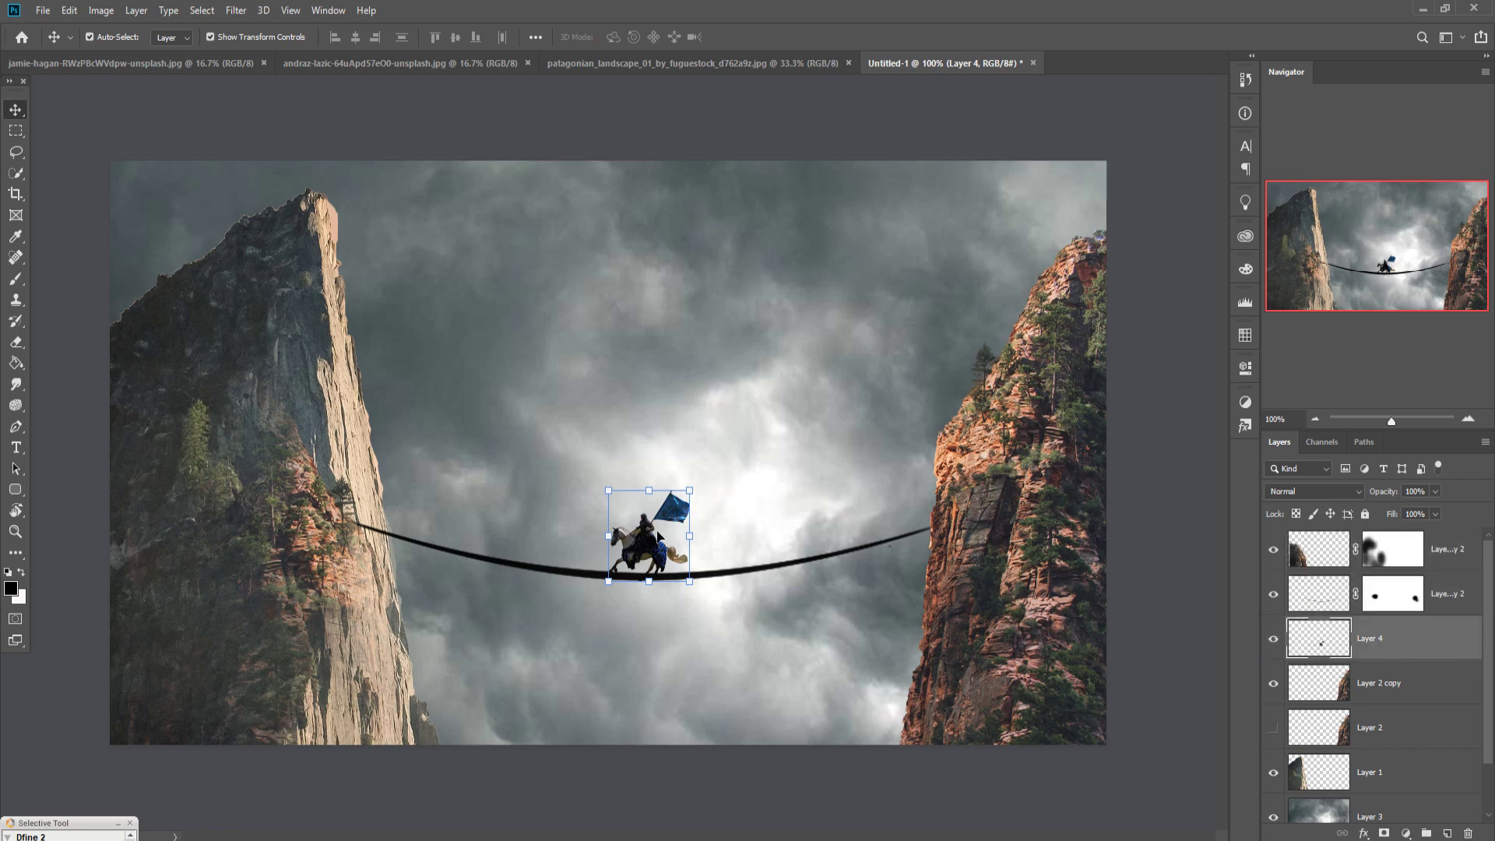
pyautogui.moveTo(658, 535); pyautogui.dragTo(654, 540)
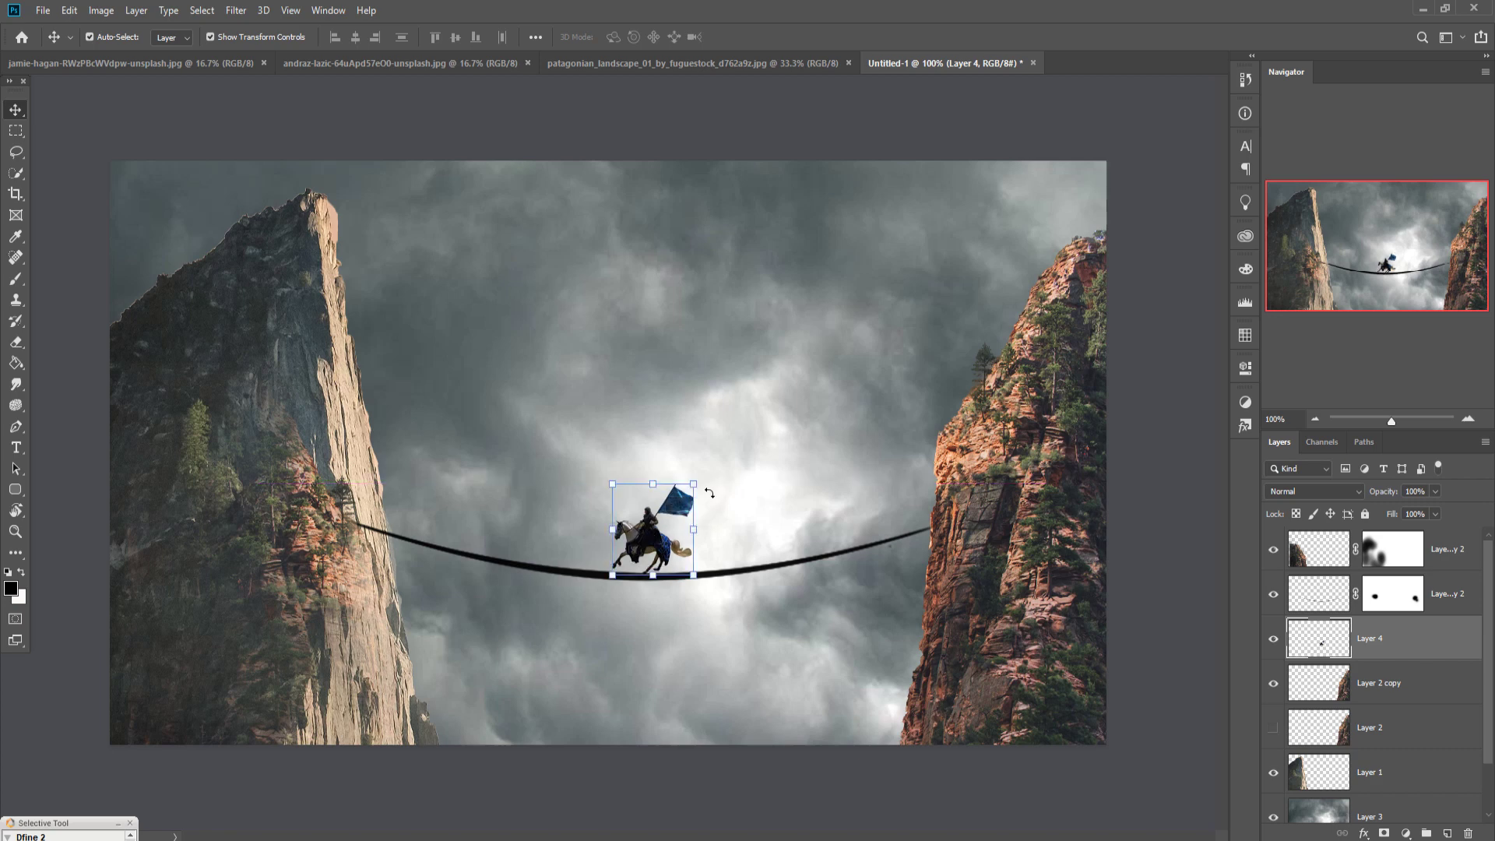
pyautogui.moveTo(710, 482); pyautogui.dragTo(705, 481)
pyautogui.press('Down')
pyautogui.press('Down')
pyautogui.press('Down')
pyautogui.press('Down')
pyautogui.press('Down')
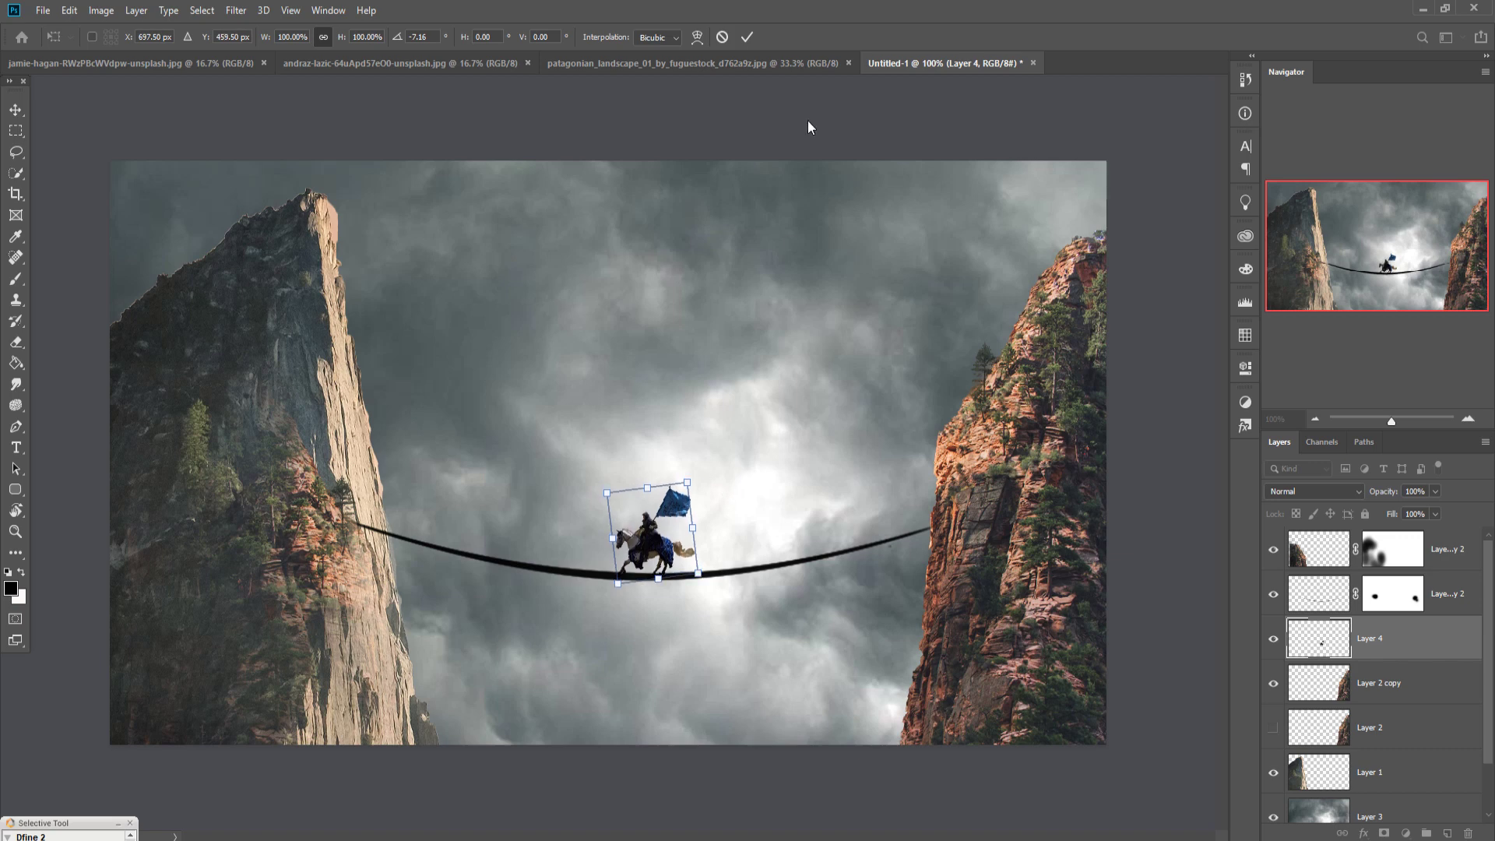
pyautogui.click(746, 37)
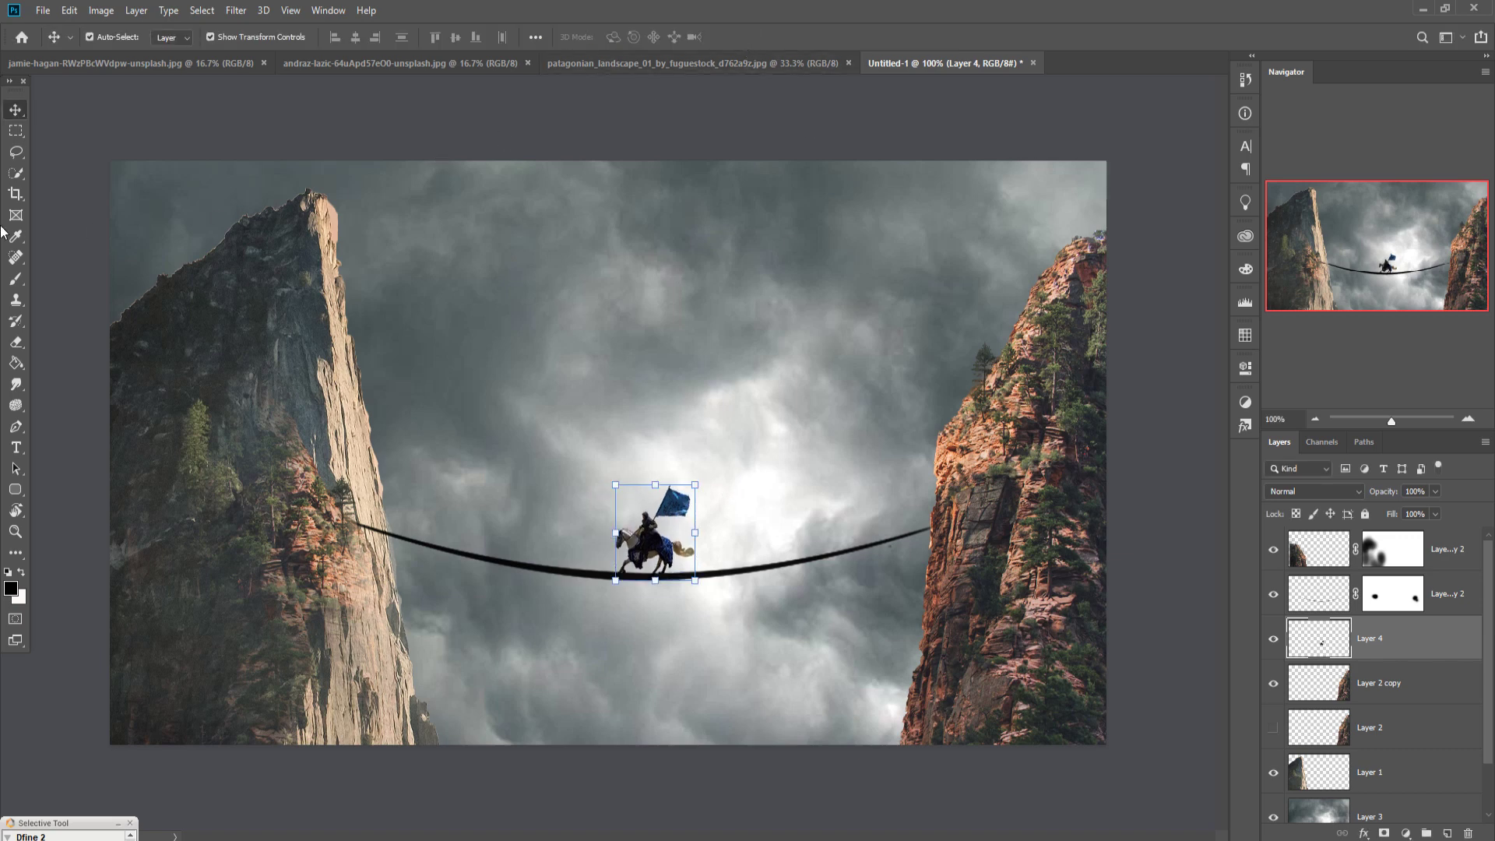
# Select the right-hand red cliff and its slope in the canyon photo with the Quick Selection tool
pyautogui.click(653, 69)
pyautogui.click(342, 63)
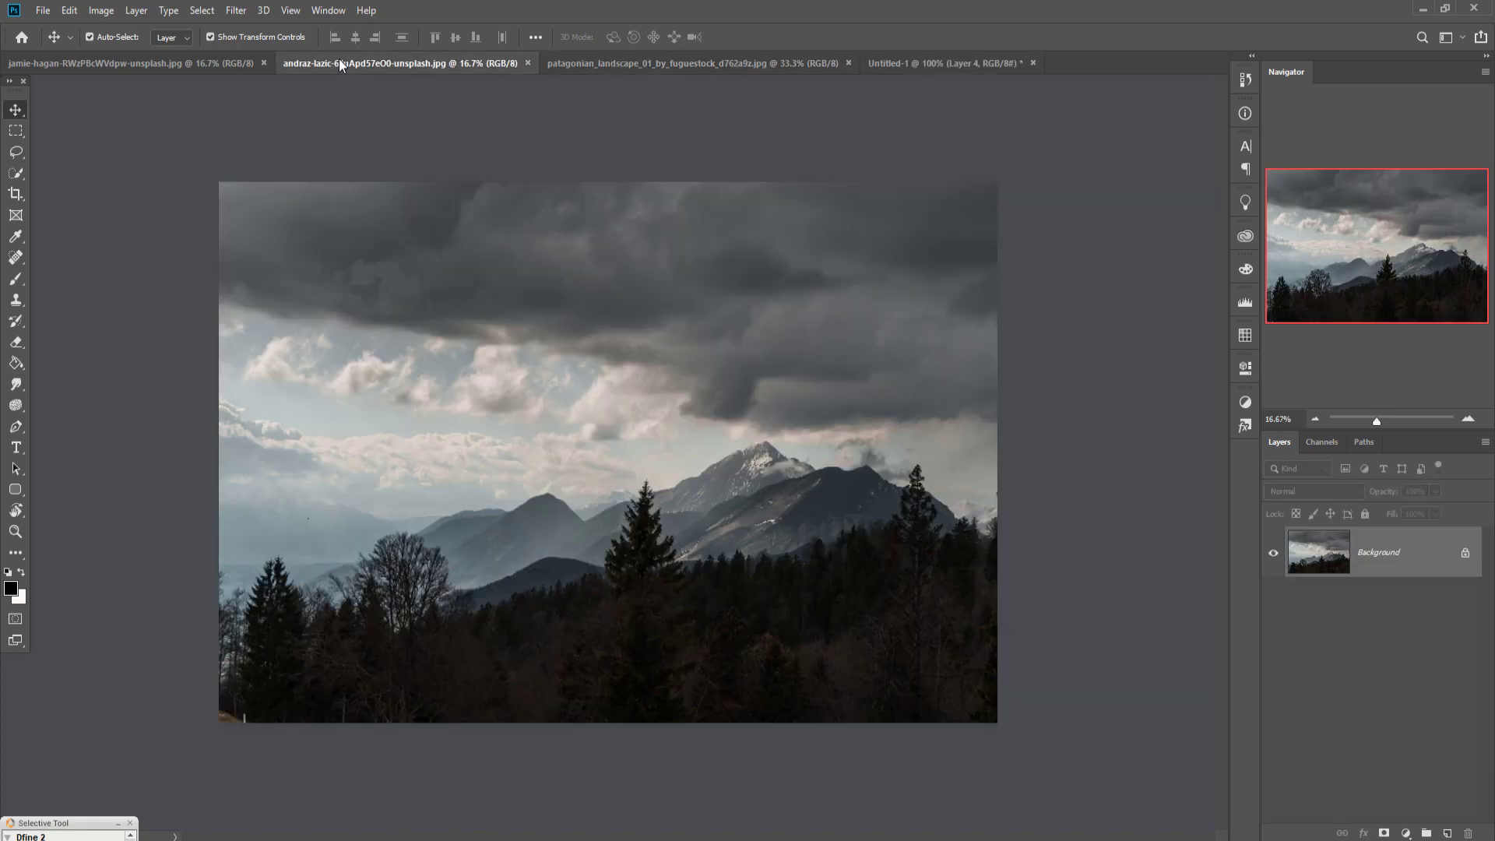
pyautogui.click(185, 67)
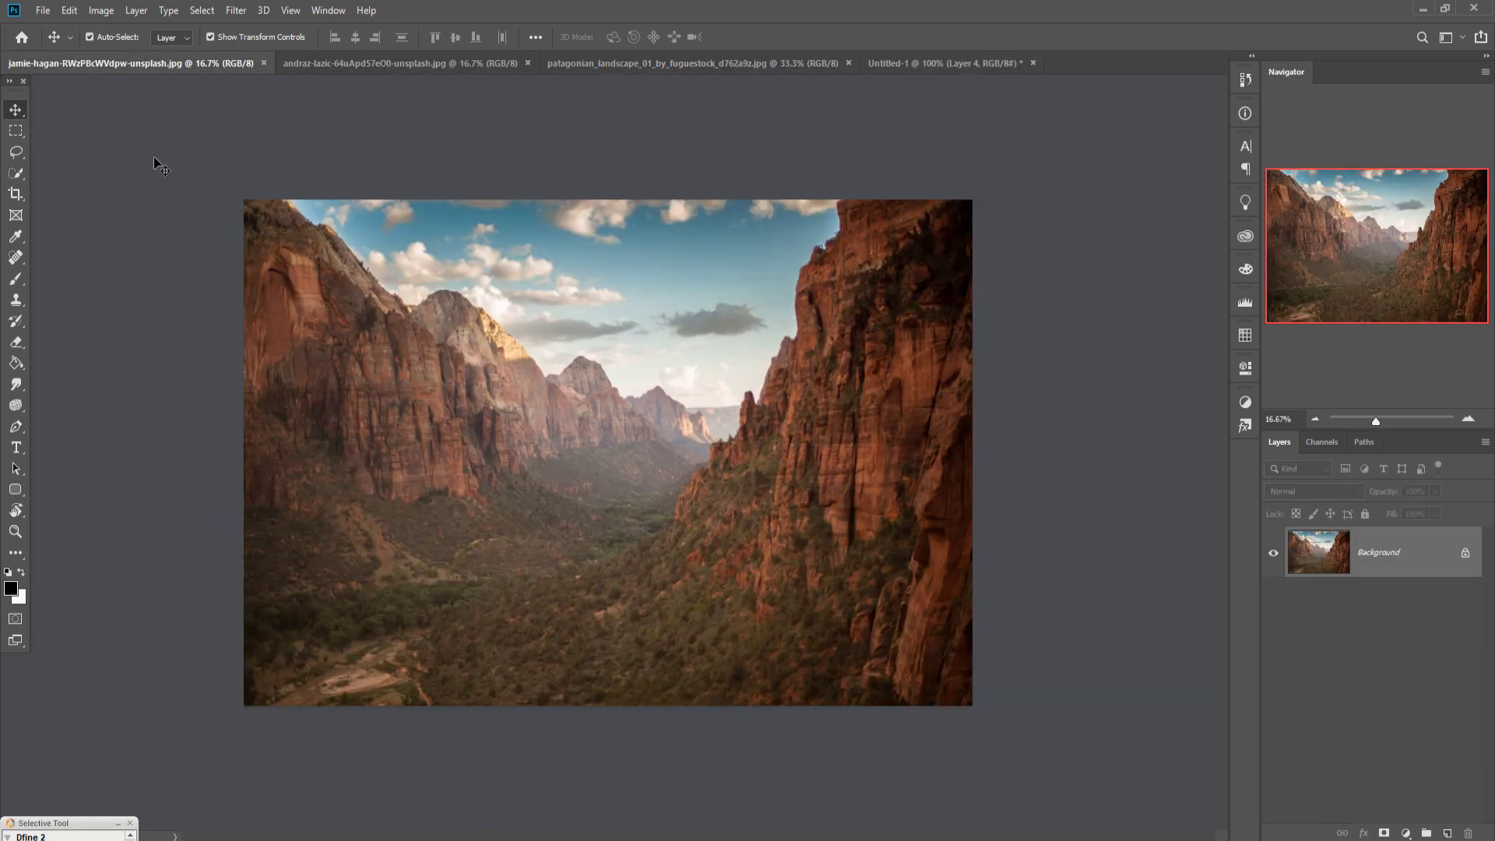
pyautogui.click(16, 173)
pyautogui.moveTo(869, 220)
pyautogui.mouseDown()
pyautogui.moveTo(826, 327)
pyautogui.moveTo(796, 494)
pyautogui.mouseUp()
pyautogui.moveTo(763, 442)
pyautogui.mouseDown()
pyautogui.moveTo(731, 557)
pyautogui.moveTo(710, 553)
pyautogui.moveTo(760, 589)
pyautogui.moveTo(694, 518)
pyautogui.moveTo(689, 562)
pyautogui.mouseUp()
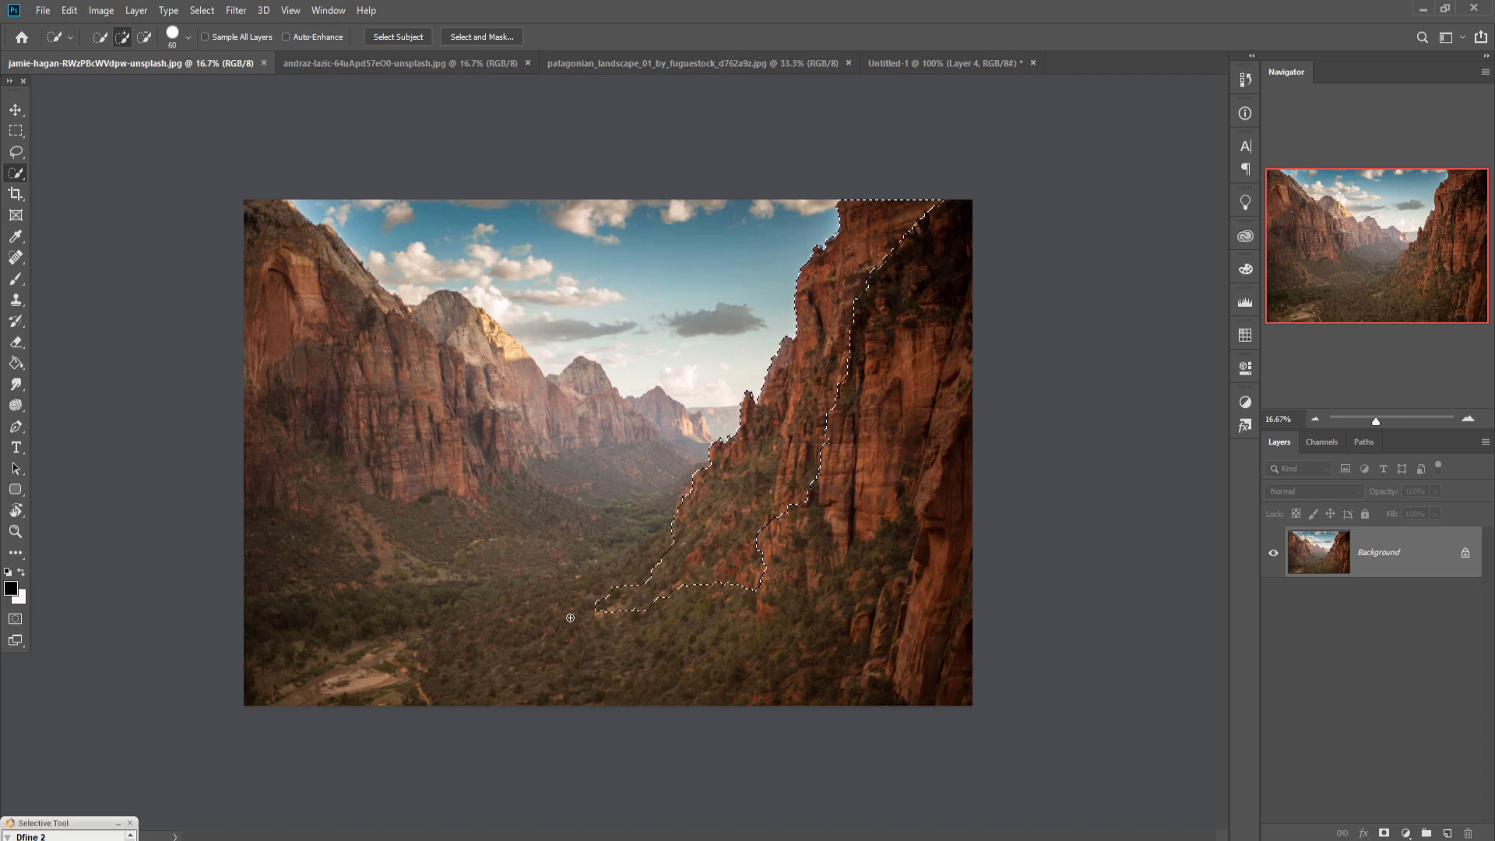
pyautogui.moveTo(570, 617); pyautogui.dragTo(650, 574)
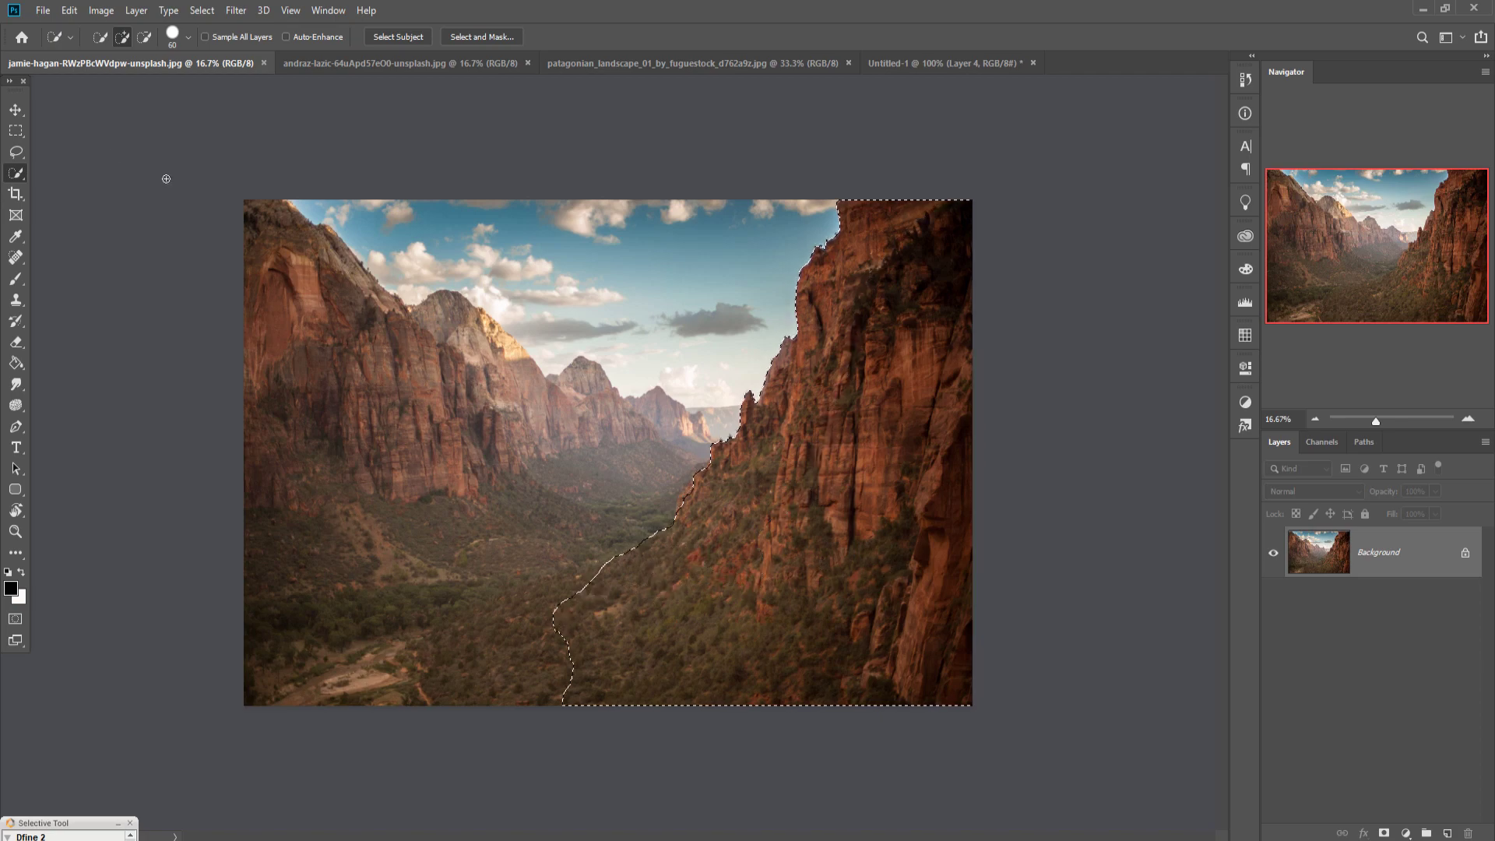
# Bring the selected red cliff from the canyon photo into the Untitled-1 composite
pyautogui.click(16, 110)
pyautogui.moveTo(142, 68); pyautogui.dragTo(942, 225)
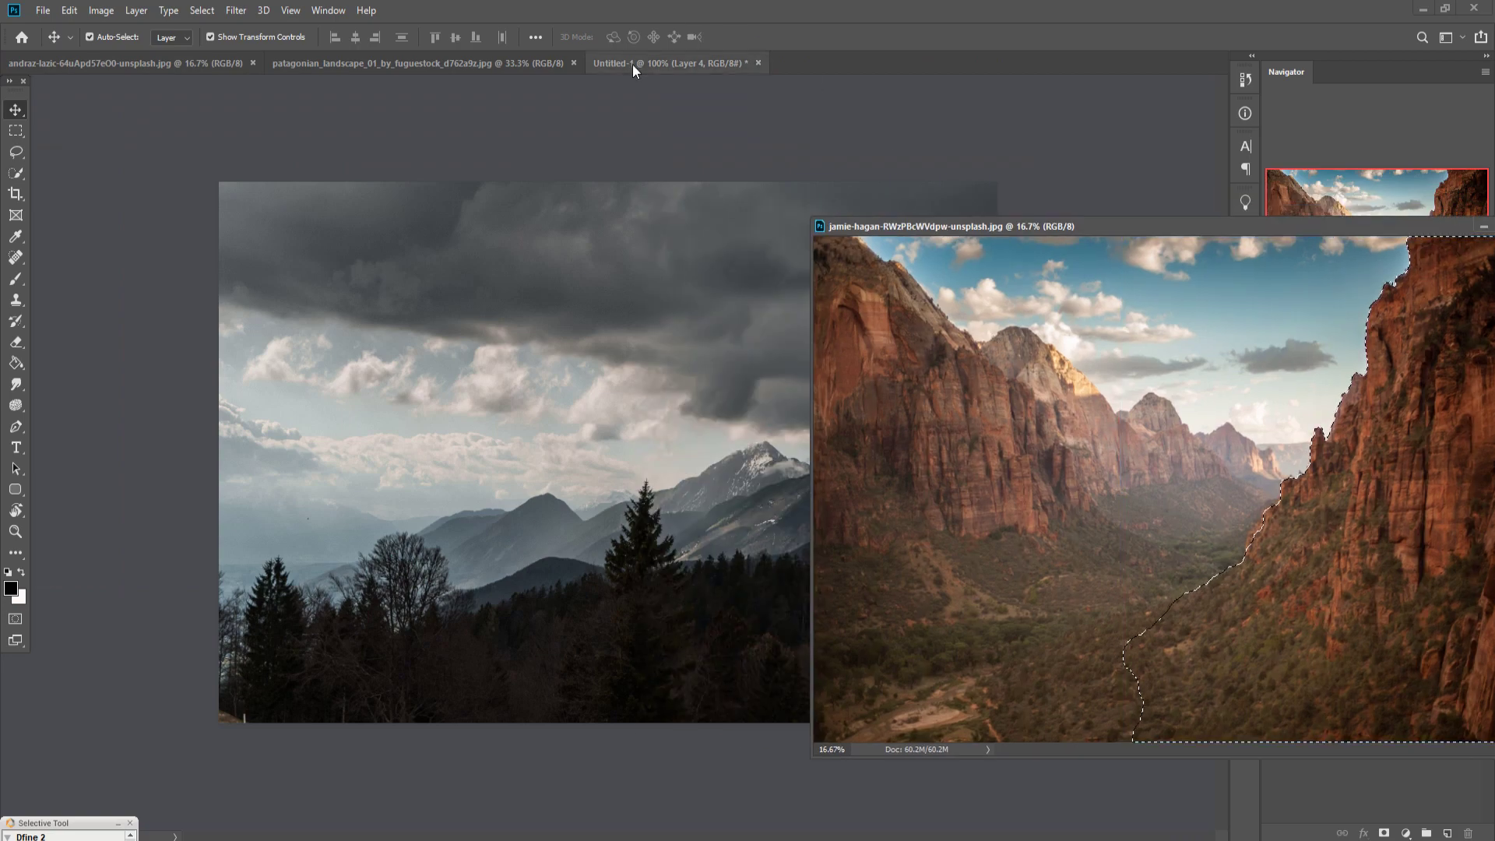
pyautogui.click(632, 63)
pyautogui.moveTo(1423, 423); pyautogui.dragTo(704, 305)
pyautogui.click(1483, 229)
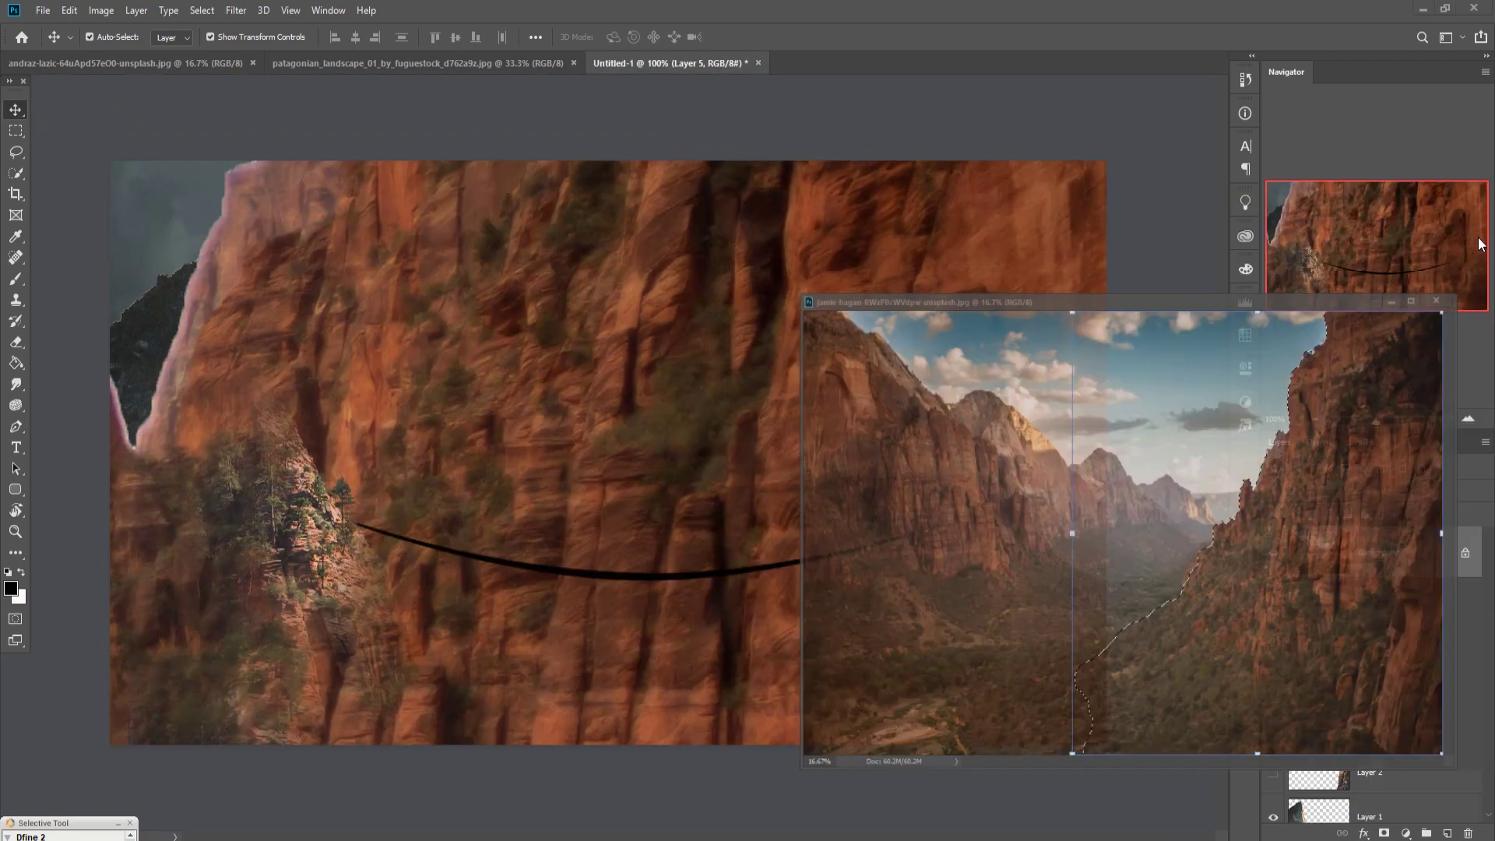
pyautogui.moveTo(527, 313); pyautogui.dragTo(663, 453)
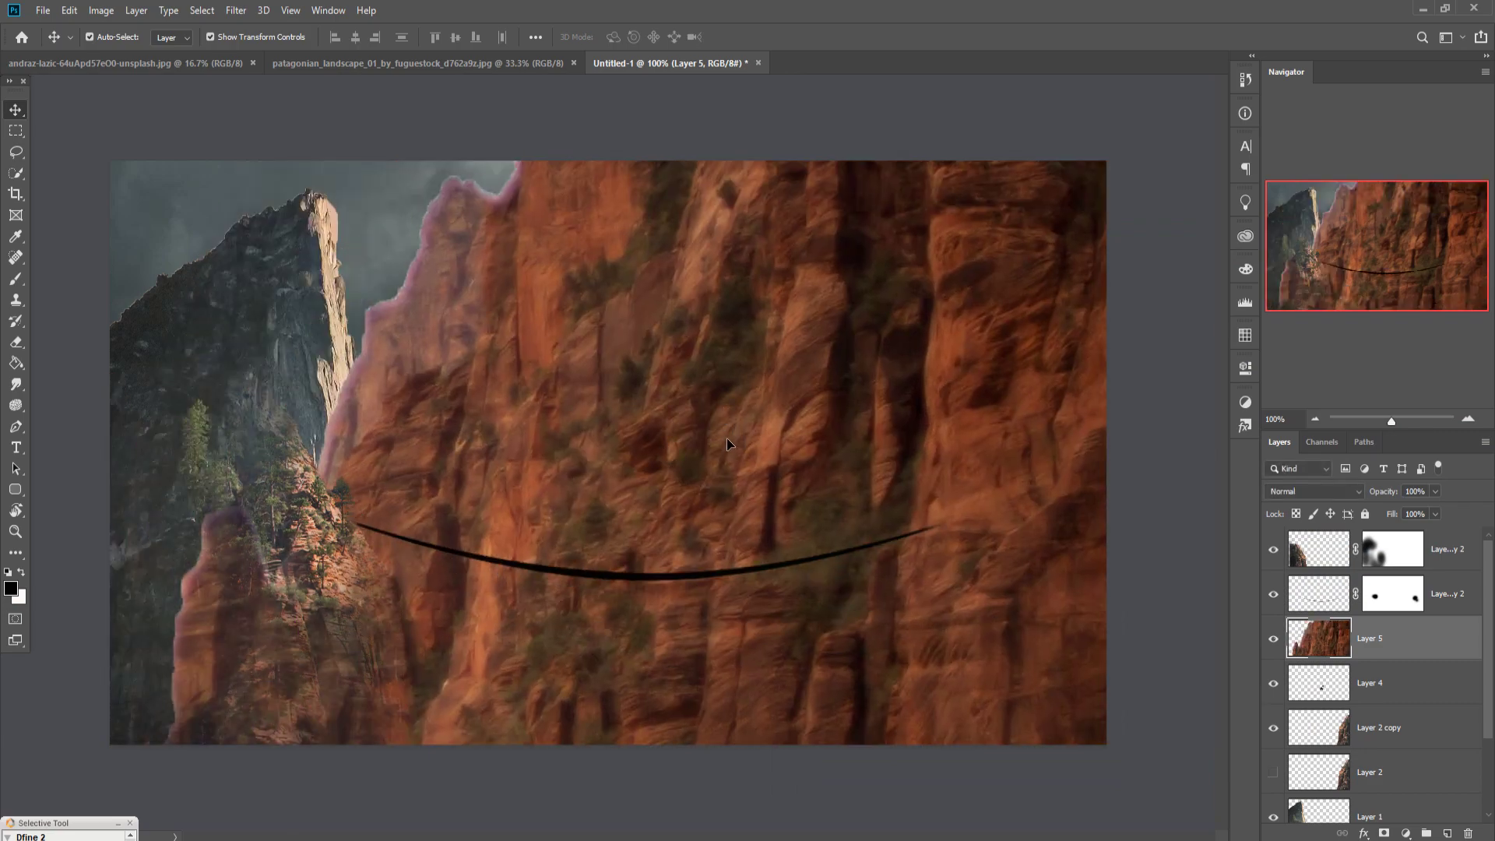
# Scale the new red cliff to 20.39% and stack its layer directly above the cloudy sky layer, Layer 3
pyautogui.scroll(-7, 704, 383)
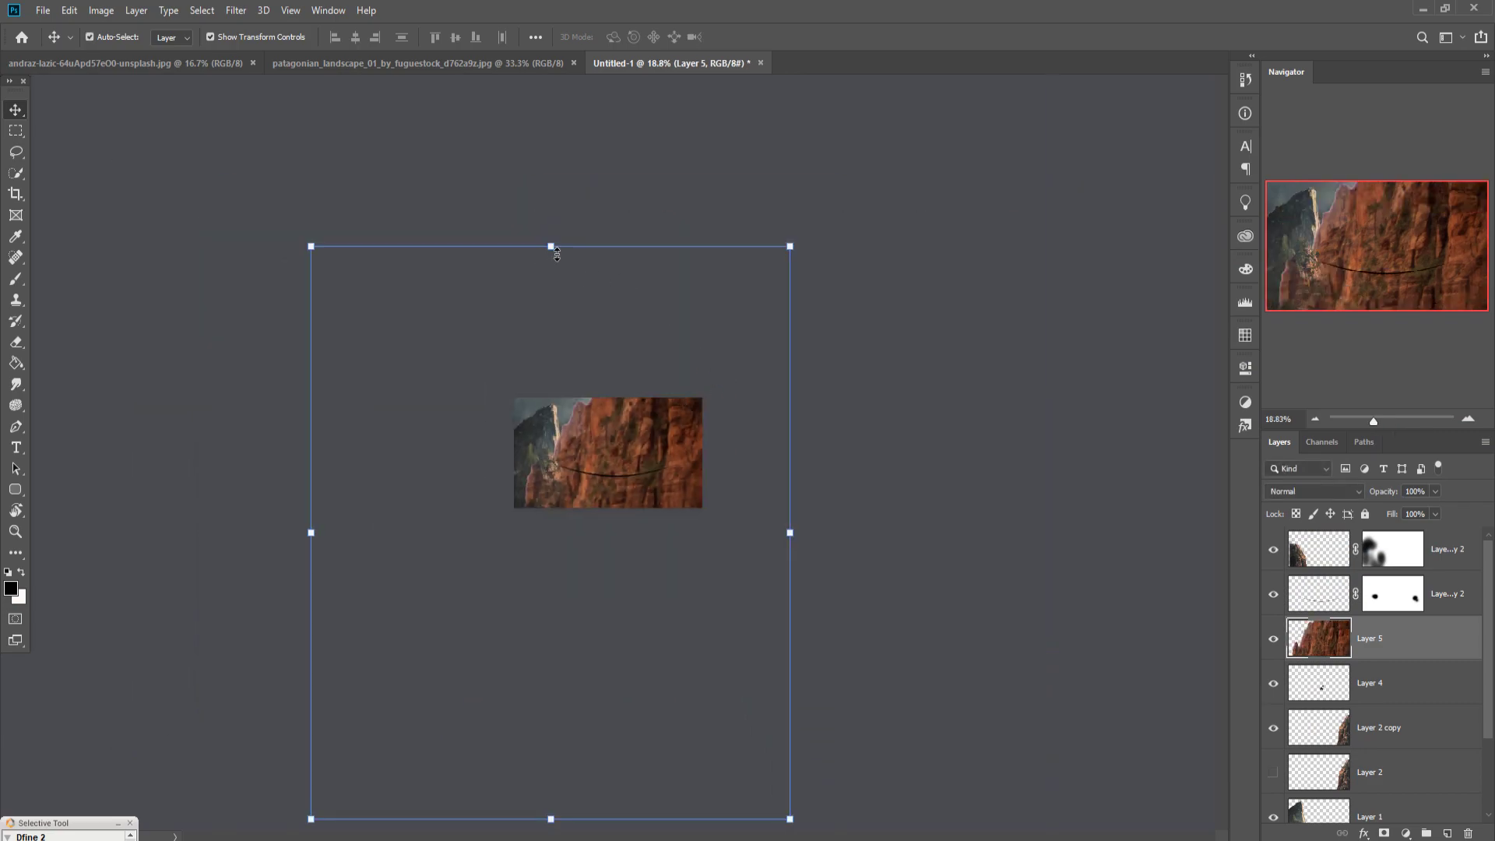
pyautogui.moveTo(557, 254); pyautogui.dragTo(672, 487)
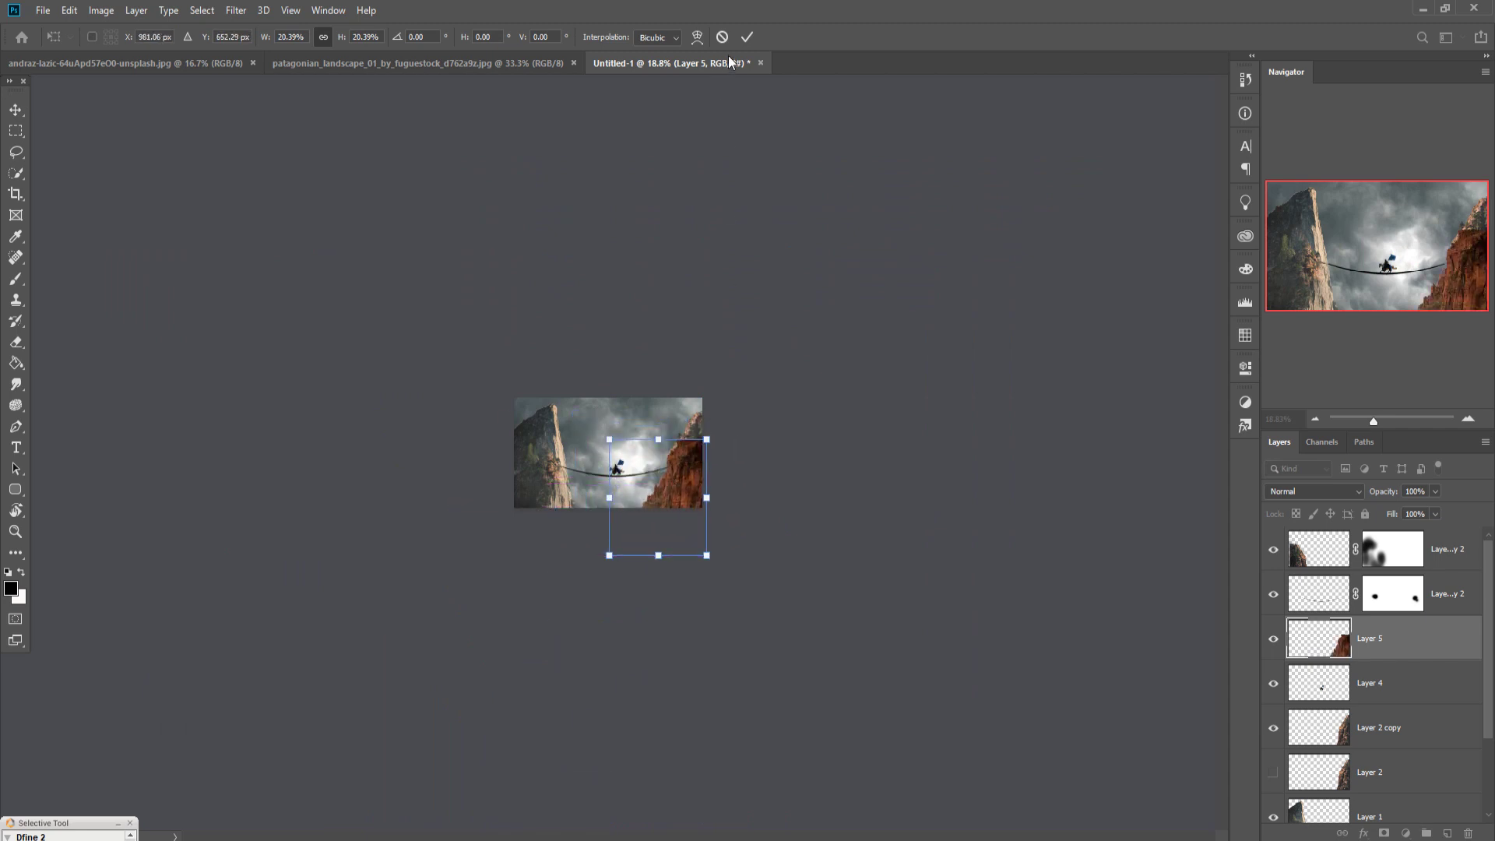
pyautogui.click(746, 37)
pyautogui.moveTo(1427, 649); pyautogui.dragTo(1414, 746)
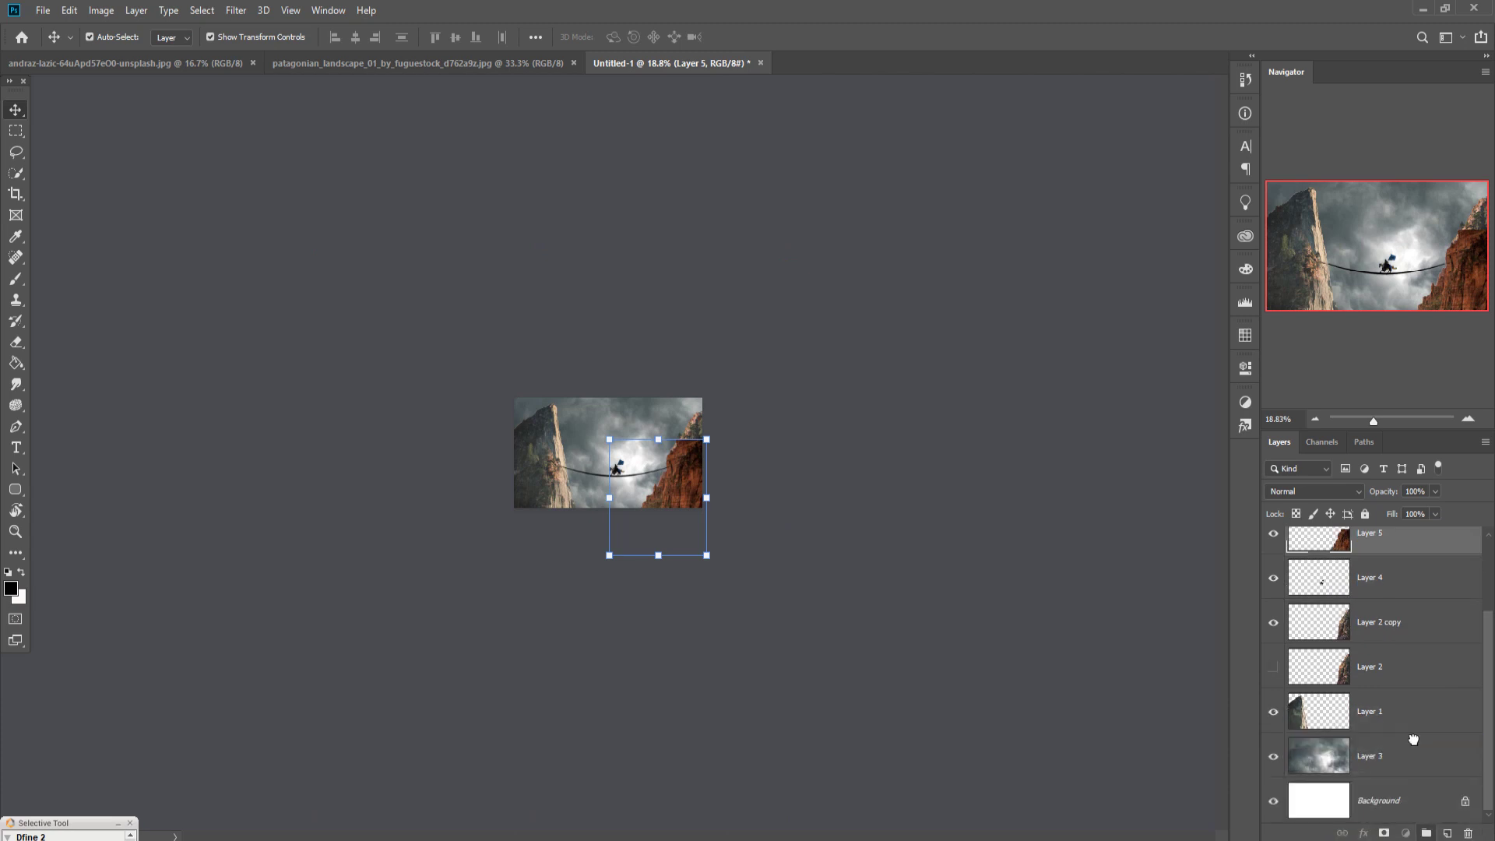
# Flip the red cliff layer horizontally and move it behind the left cliff
pyautogui.click(69, 10)
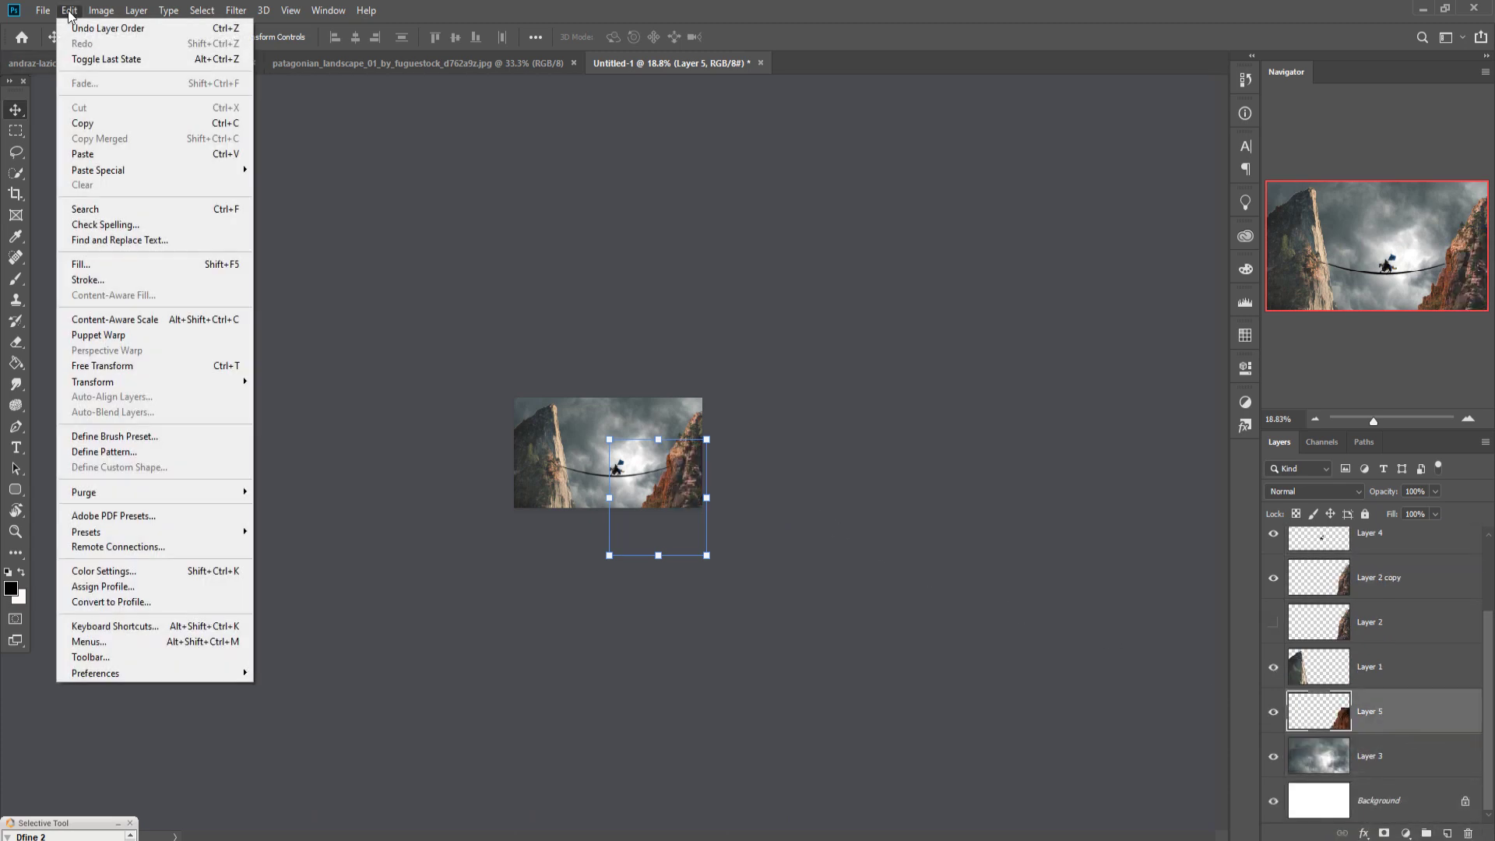
pyautogui.moveTo(117, 383)
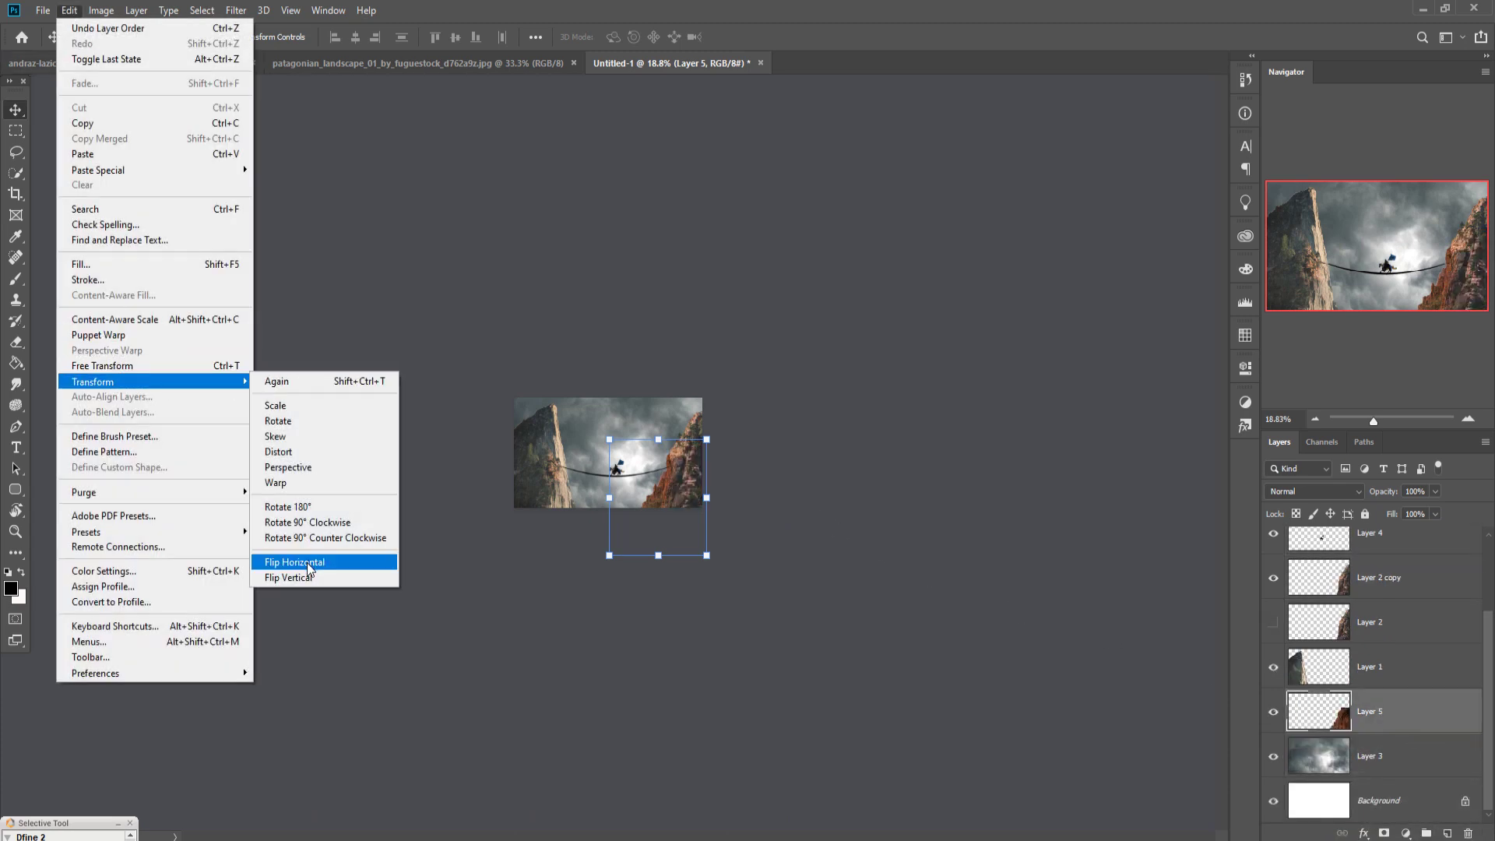
pyautogui.click(295, 562)
pyautogui.moveTo(630, 504); pyautogui.dragTo(556, 494)
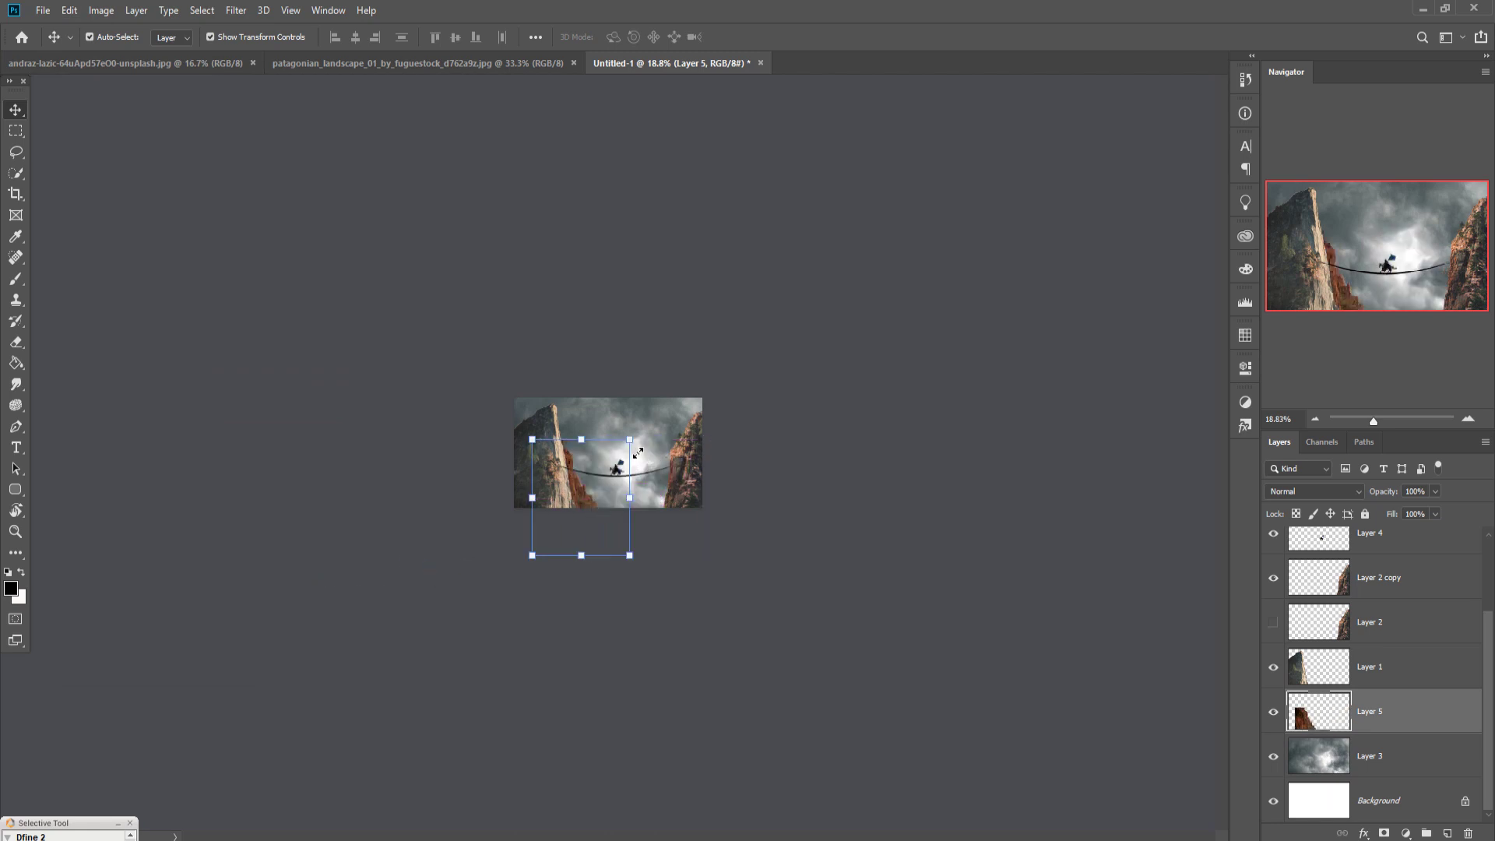
# Reduce the flipped red cliff to 87.25% and reposition it so its slope emerges behind the left cliff
pyautogui.moveTo(631, 441); pyautogui.dragTo(617, 454)
pyautogui.moveTo(597, 529)
pyautogui.mouseDown()
pyautogui.moveTo(608, 491)
pyautogui.moveTo(601, 502)
pyautogui.mouseUp()
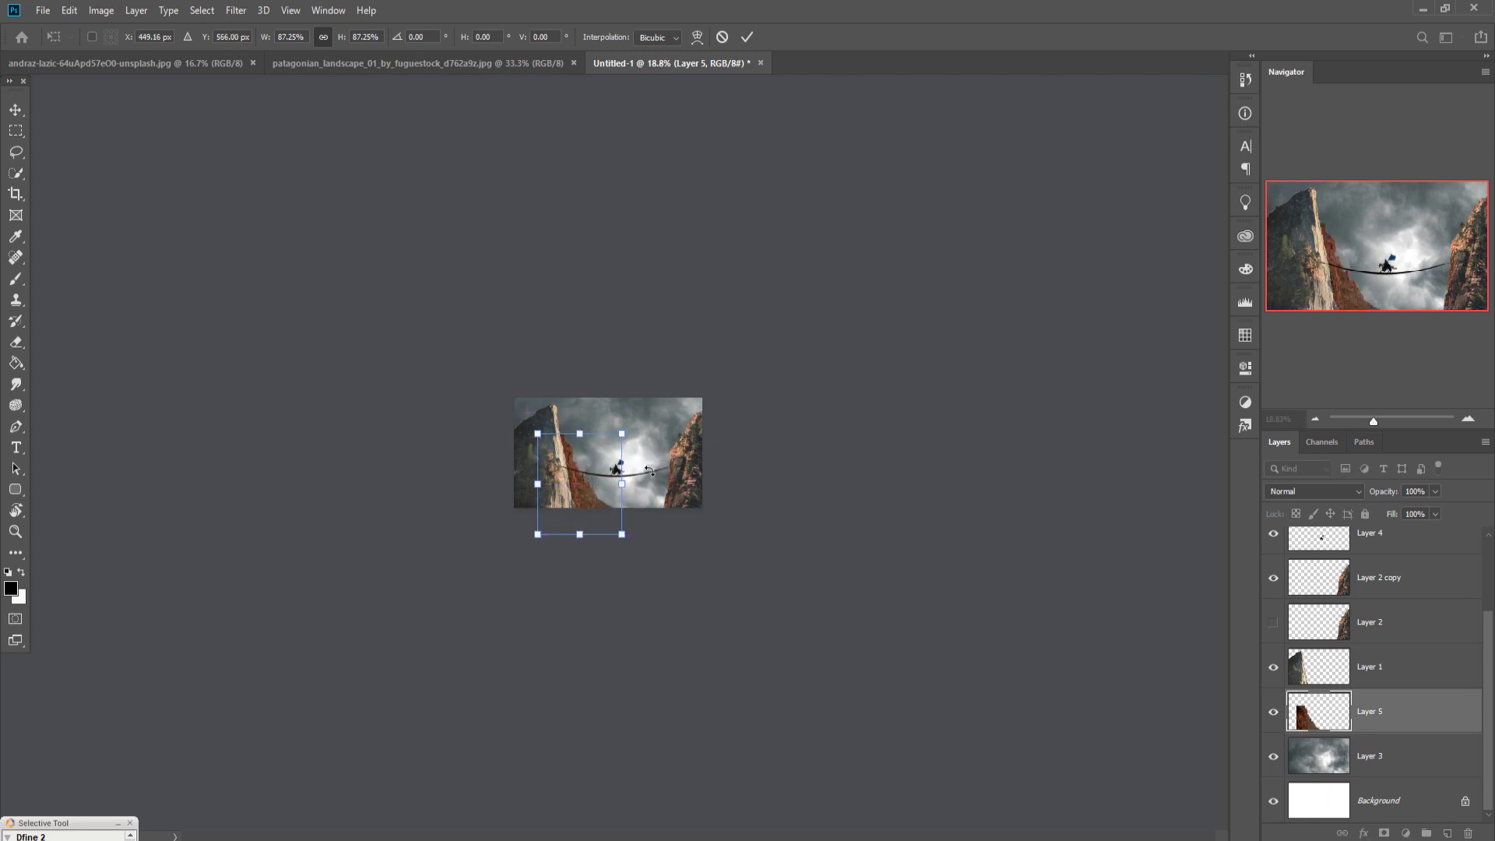
pyautogui.click(746, 37)
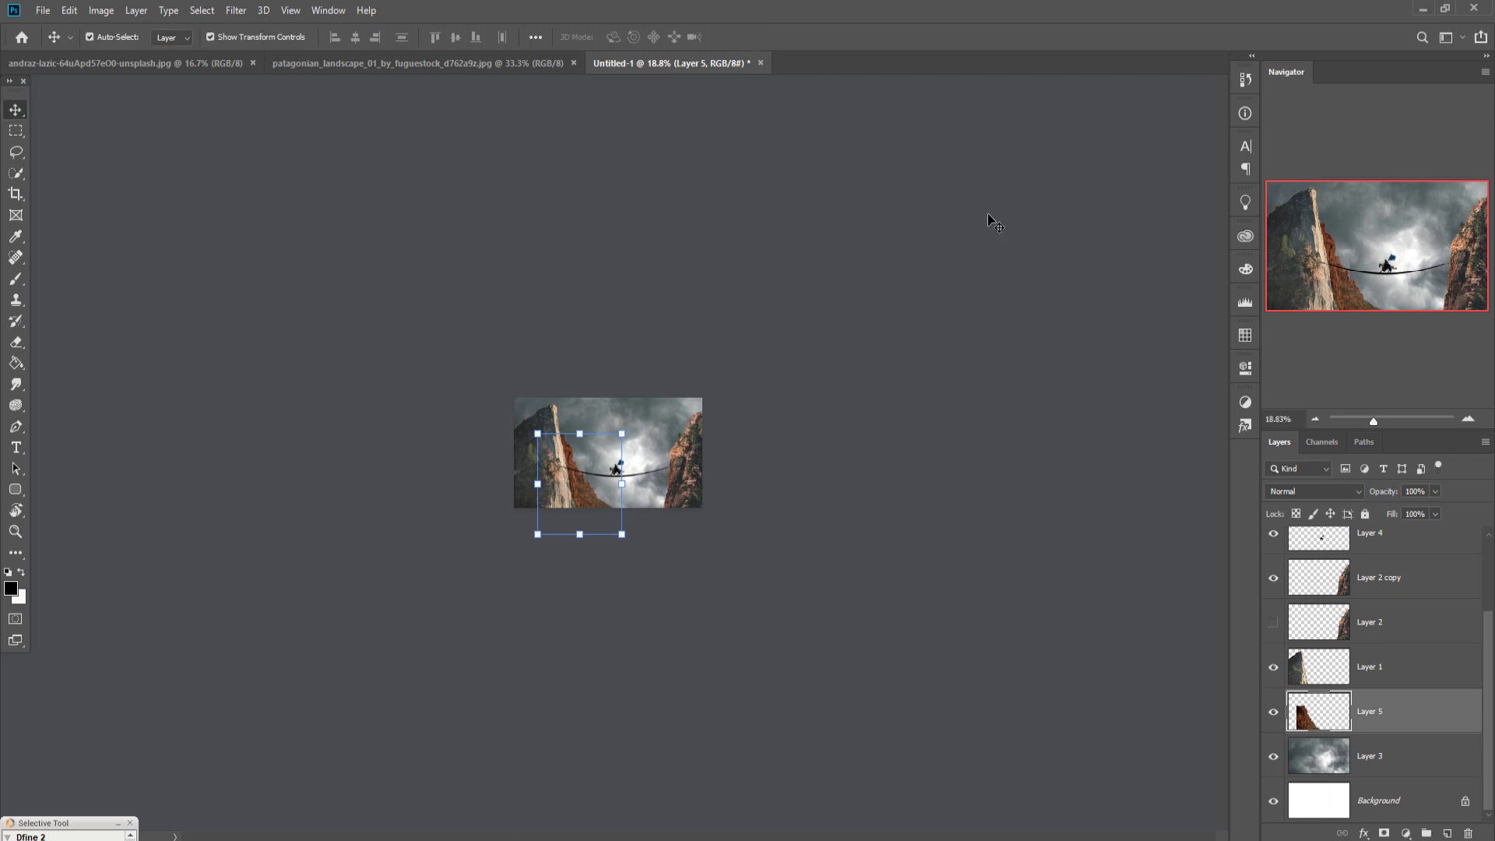
pyautogui.hotkey('ctrl', '+')
pyautogui.hotkey('ctrl', '+')
pyautogui.hotkey('ctrl', '+')
pyautogui.hotkey('ctrl', '+')
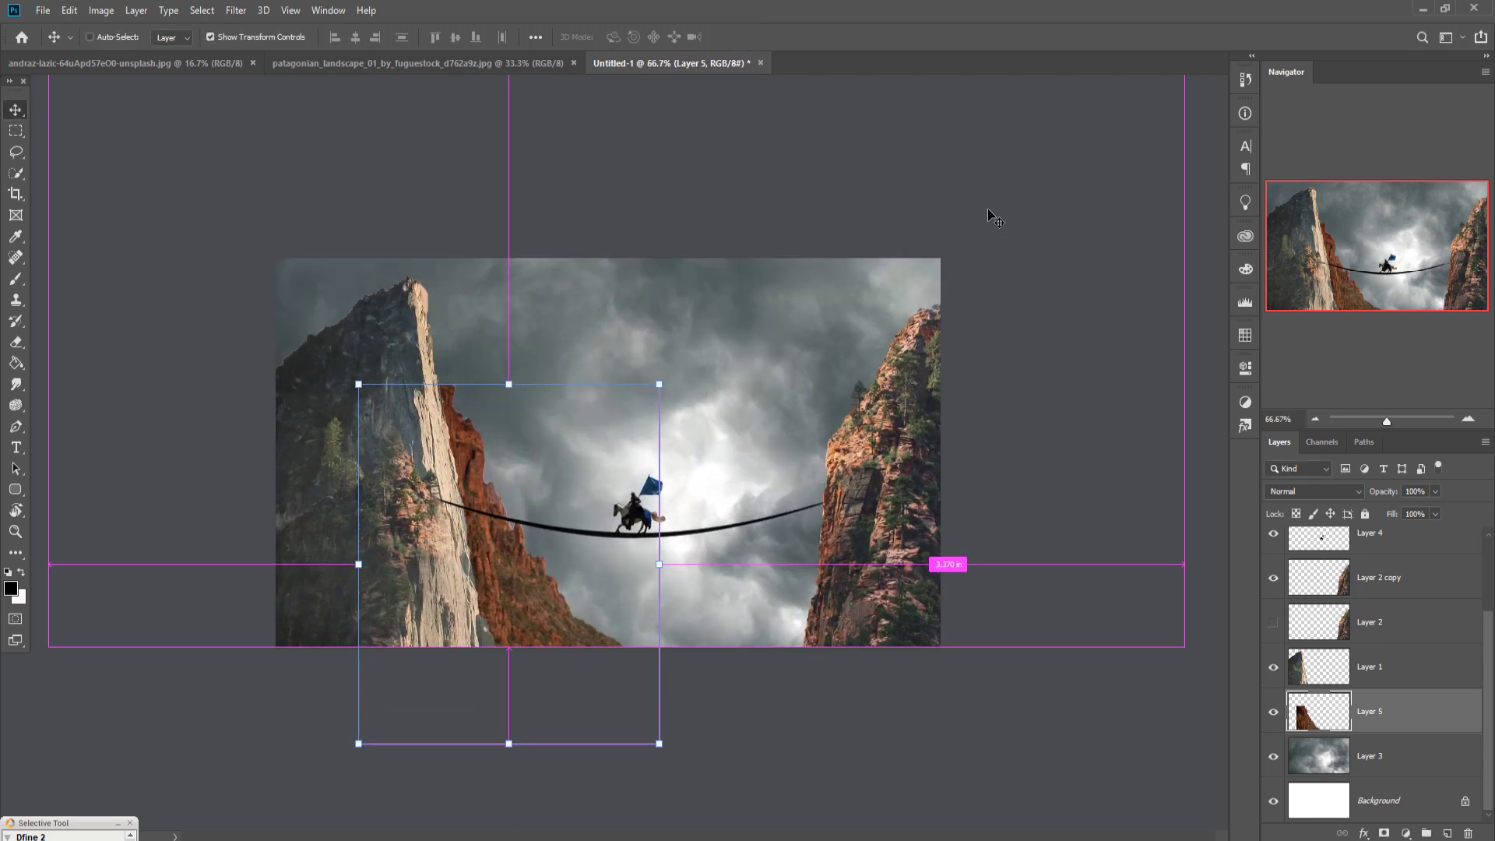
pyautogui.hotkey('ctrl', '+')
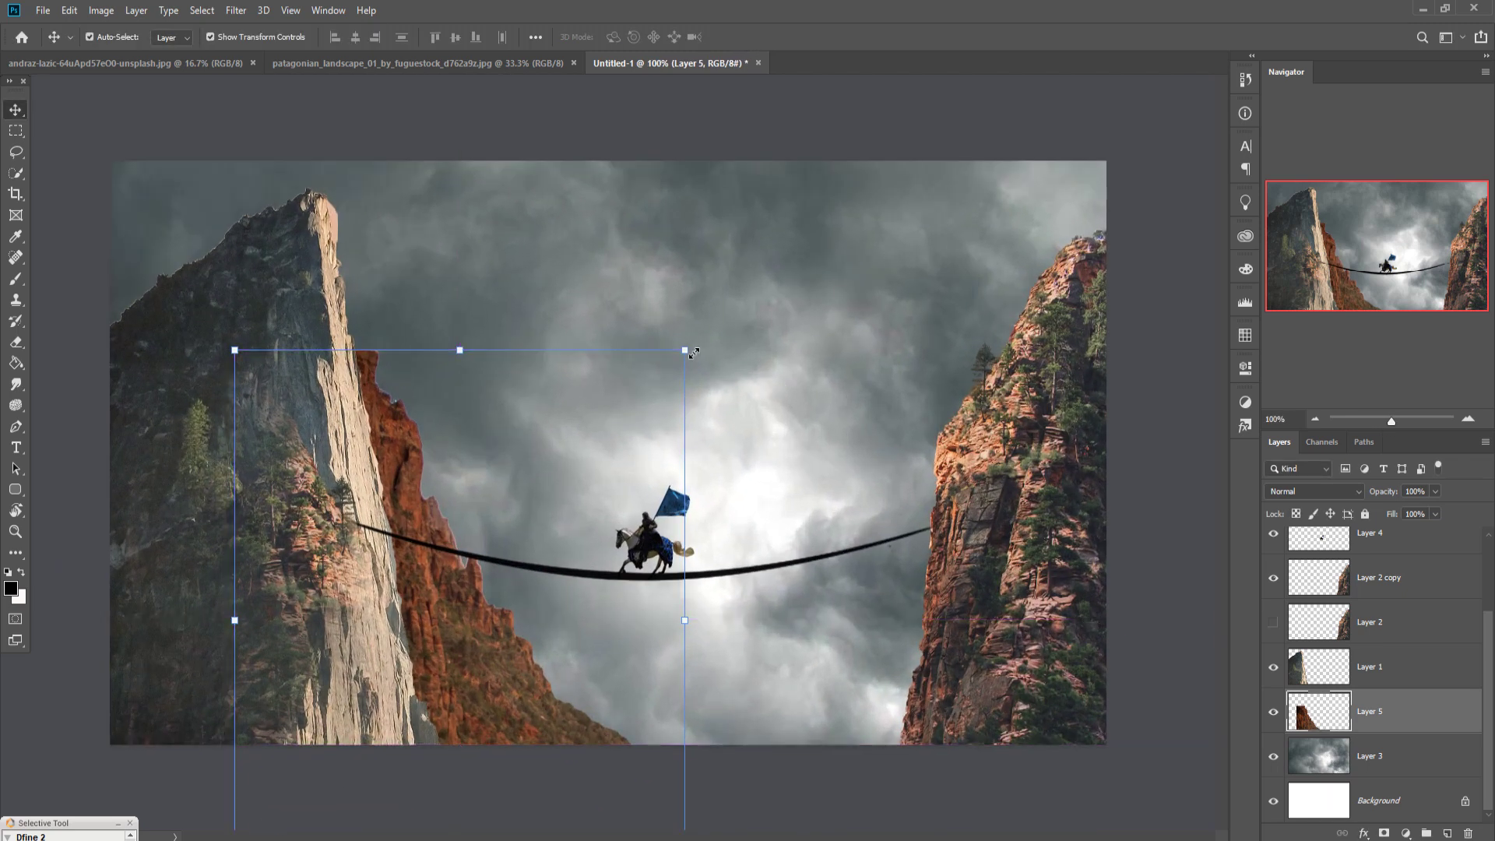
pyautogui.moveTo(692, 353); pyautogui.dragTo(628, 391)
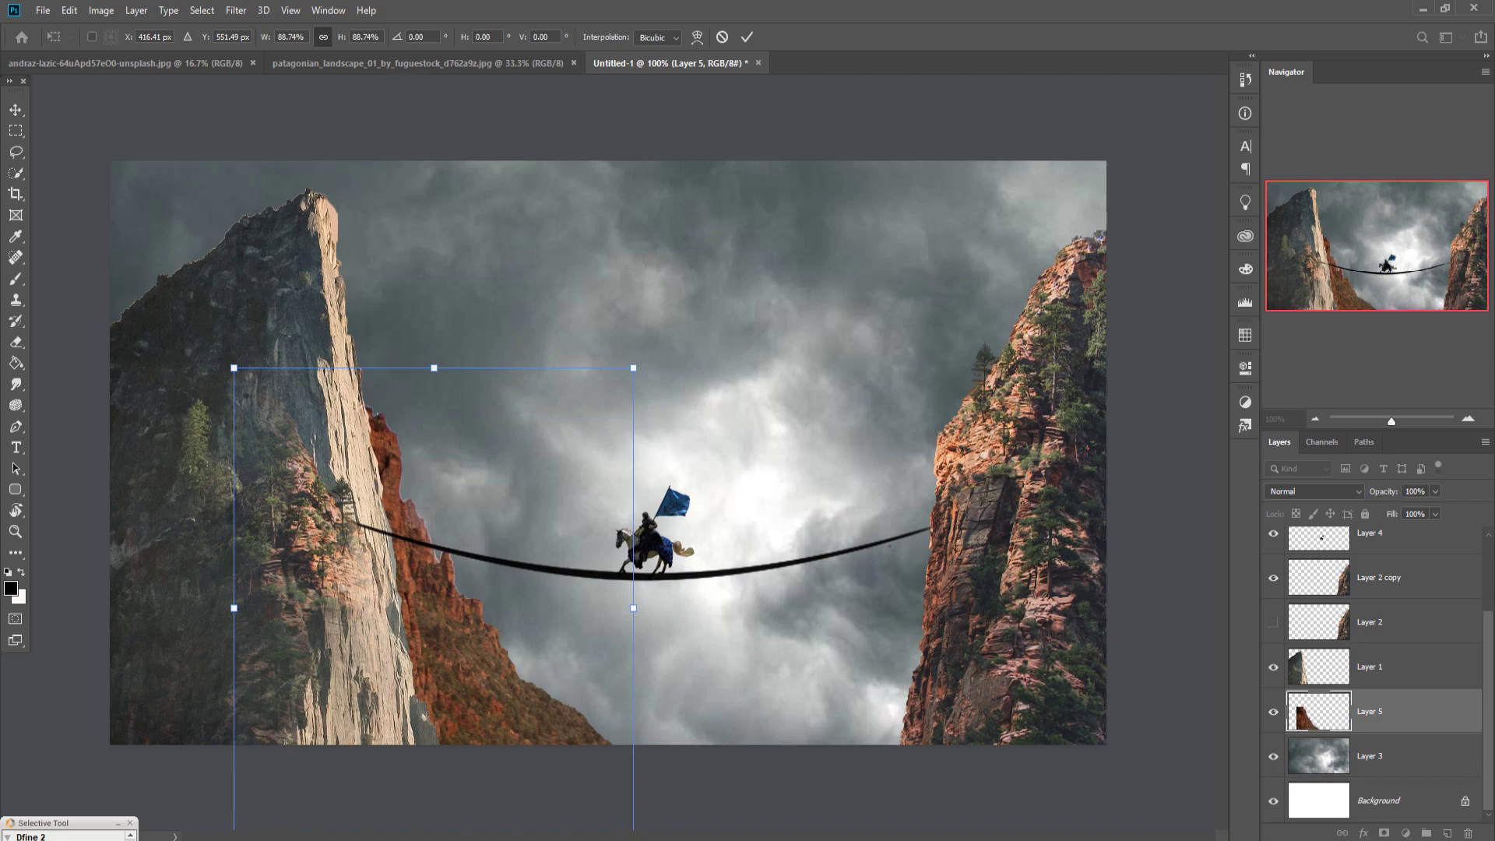
# Reopen the canyon photo as a docked document and clear its existing selection
pyautogui.click(1067, 793)
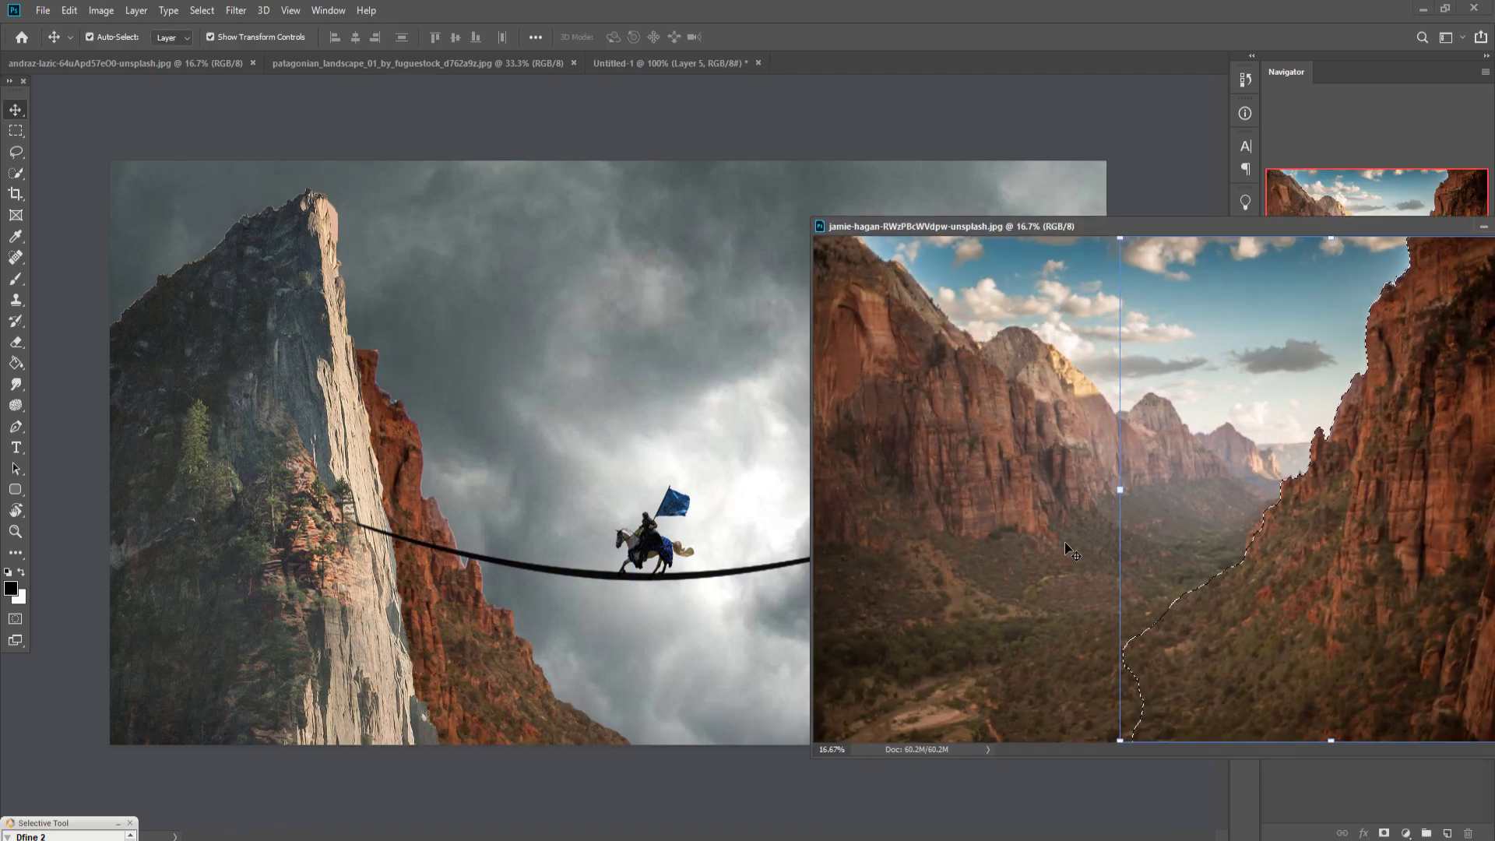
pyautogui.moveTo(1119, 225); pyautogui.dragTo(895, 65)
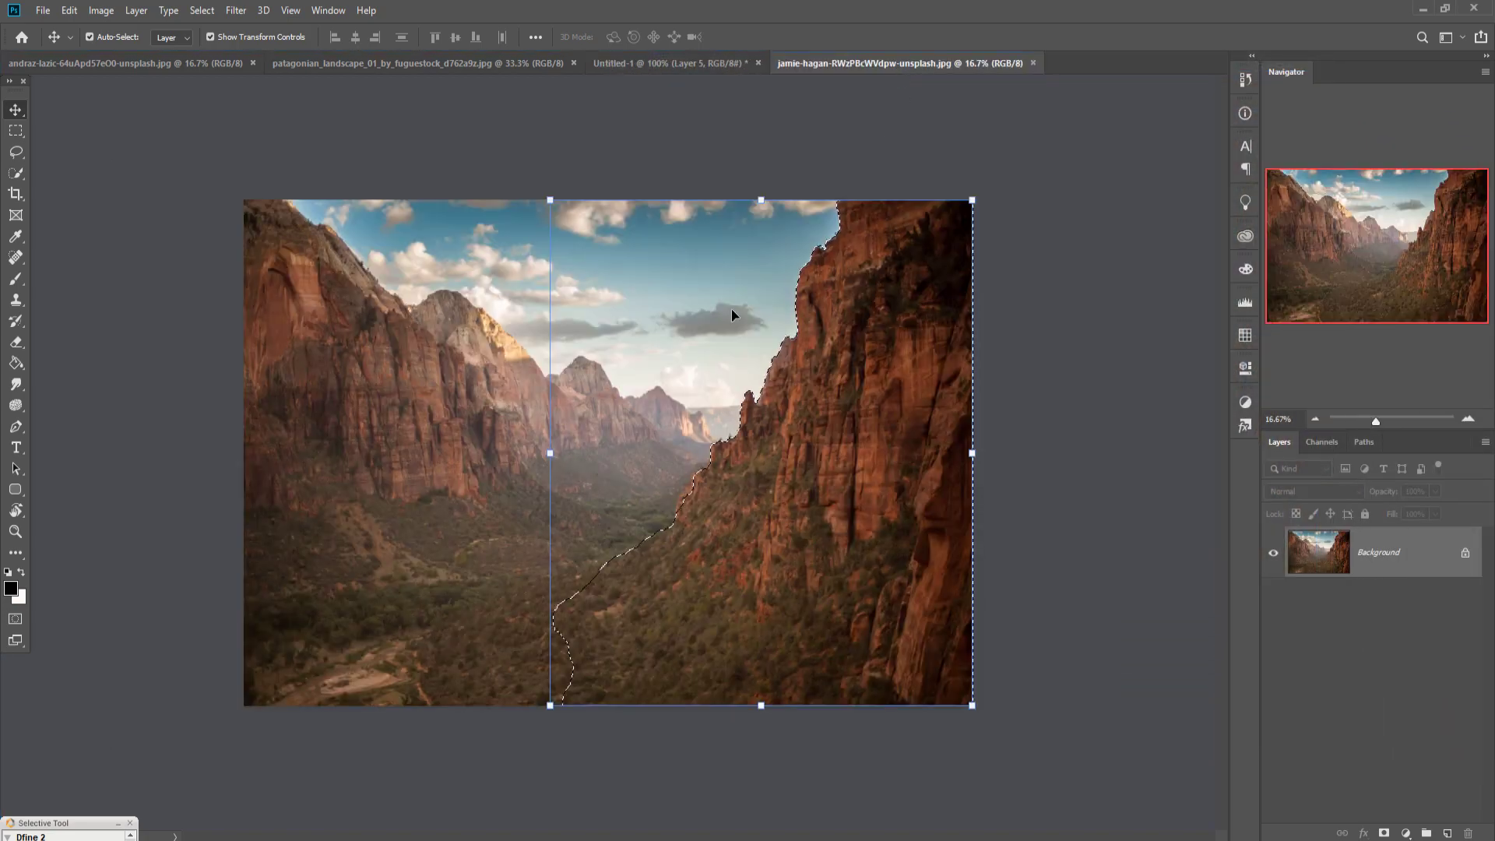
pyautogui.click(202, 10)
pyautogui.click(214, 41)
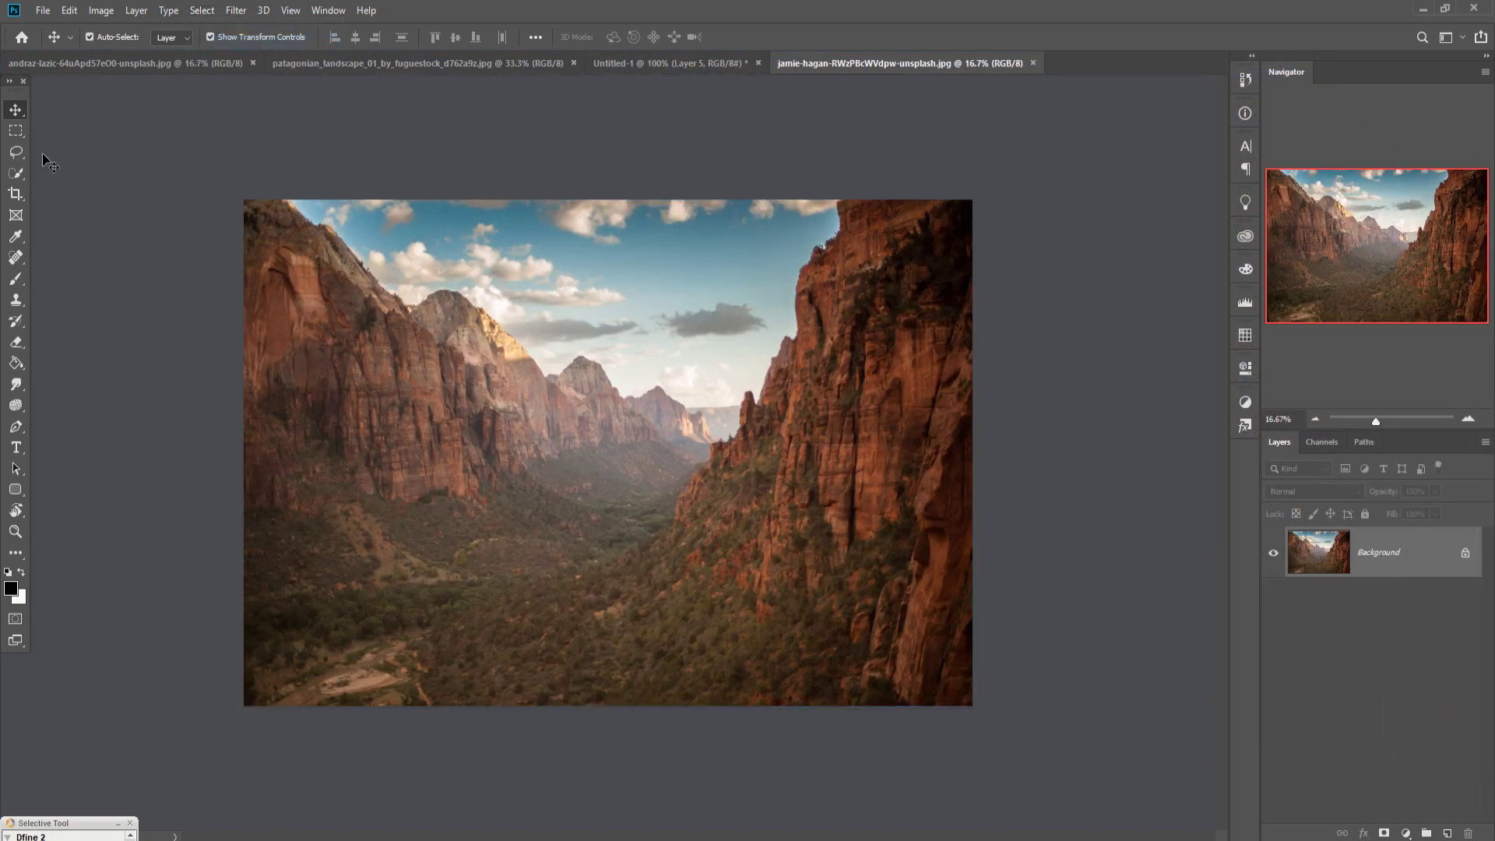
# Select the left mountain range and valley floor of the canyon photo with the Quick Selection tool, leaving out the sky and right cliff
pyautogui.click(16, 172)
pyautogui.moveTo(268, 231)
pyautogui.mouseDown()
pyautogui.moveTo(406, 363)
pyautogui.moveTo(449, 351)
pyautogui.mouseUp()
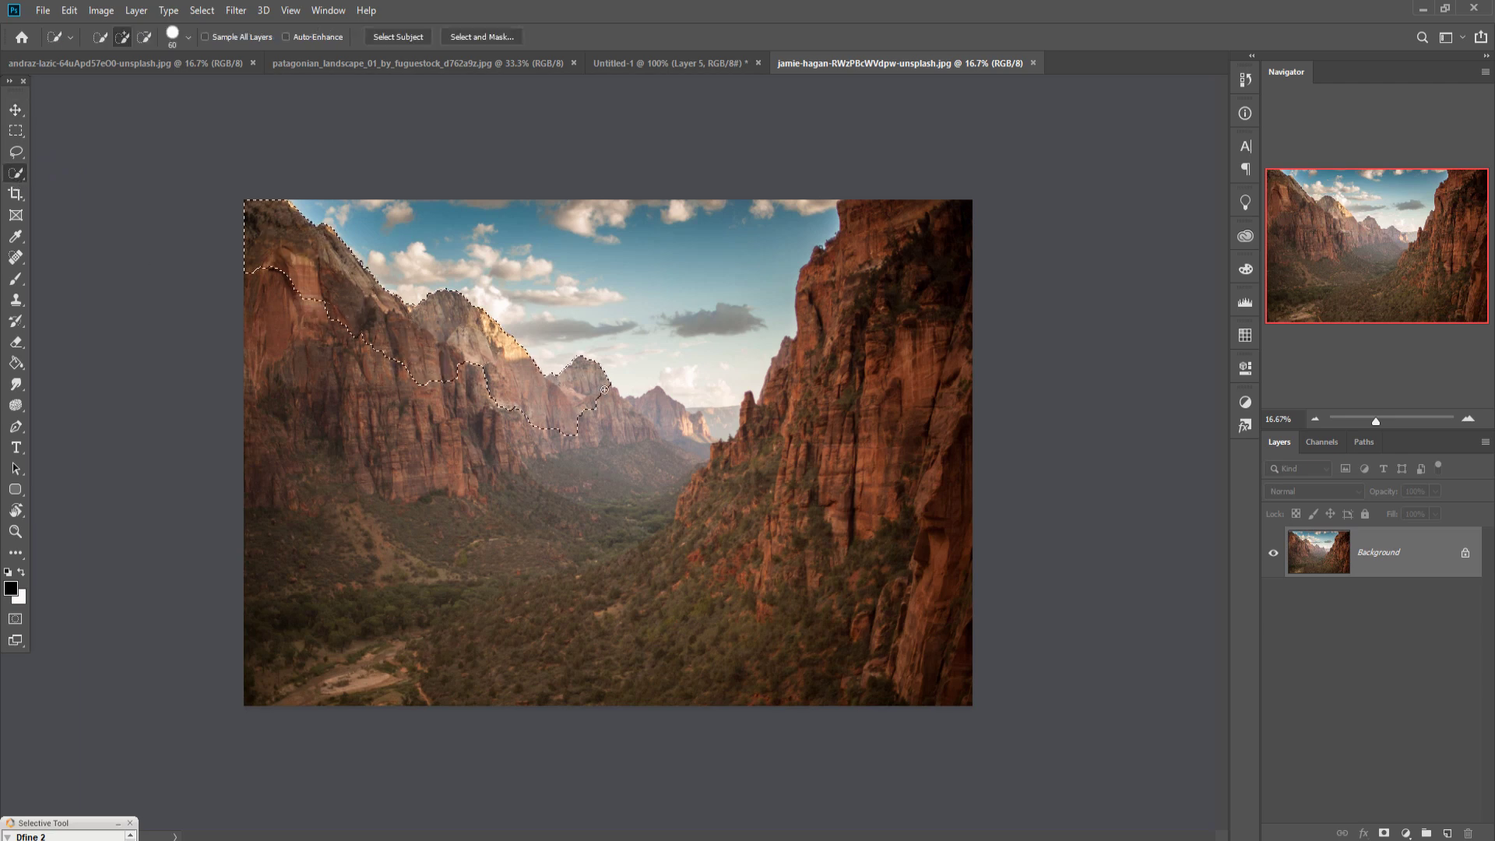
pyautogui.moveTo(661, 419)
pyautogui.mouseDown()
pyautogui.moveTo(703, 440)
pyautogui.moveTo(294, 446)
pyautogui.moveTo(397, 479)
pyautogui.moveTo(578, 479)
pyautogui.moveTo(374, 562)
pyautogui.mouseUp()
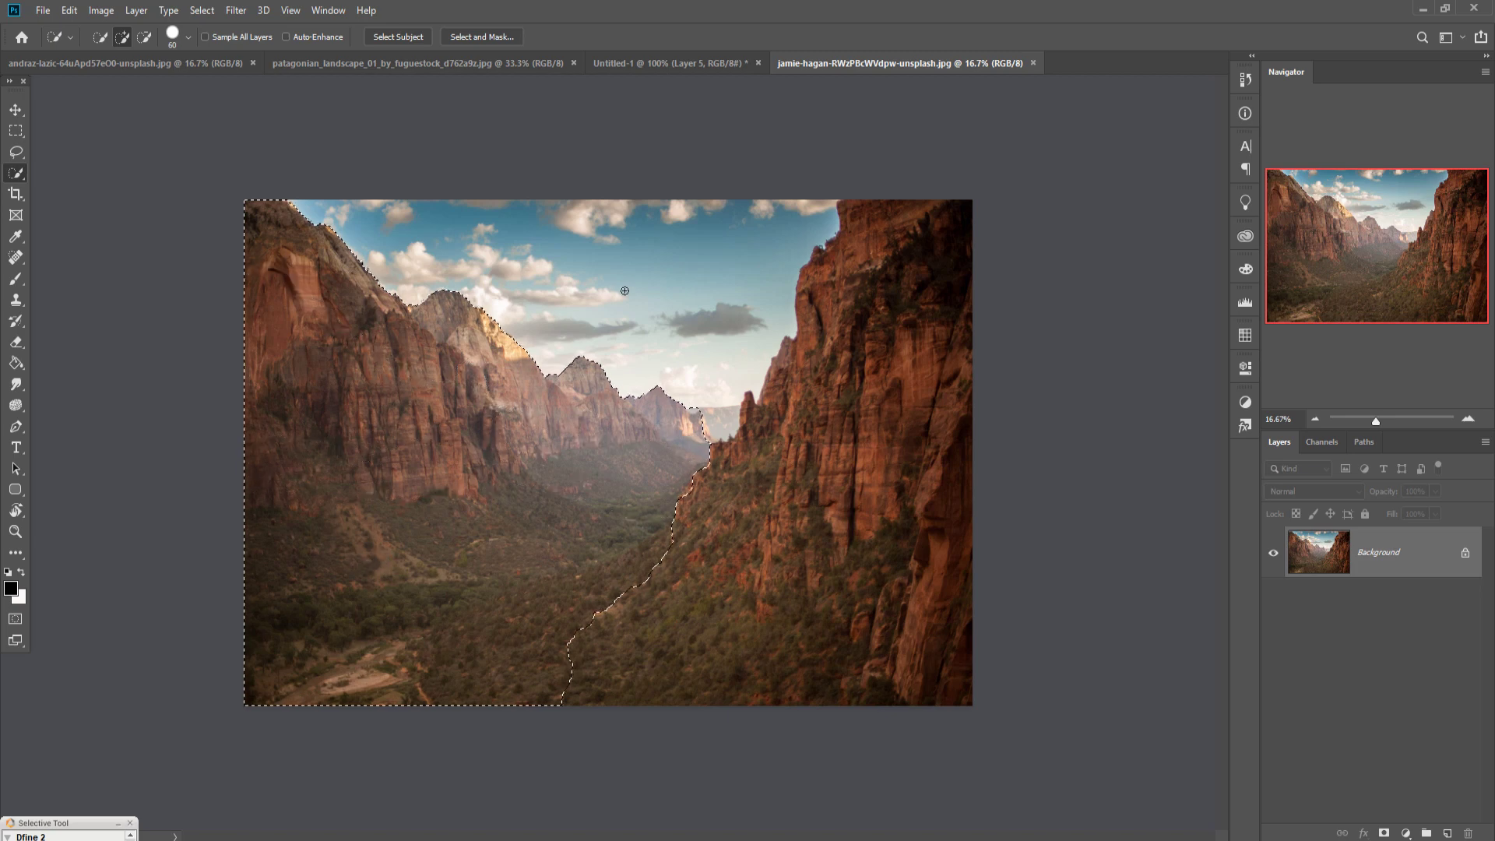
pyautogui.press('alt')
pyautogui.keyDown('alt'); pyautogui.click(696, 414); pyautogui.keyUp('alt')
# Bring the selected mountain range into the Untitled-1 composite and close the canyon photo
pyautogui.click(15, 111)
pyautogui.moveTo(880, 65); pyautogui.dragTo(694, 320)
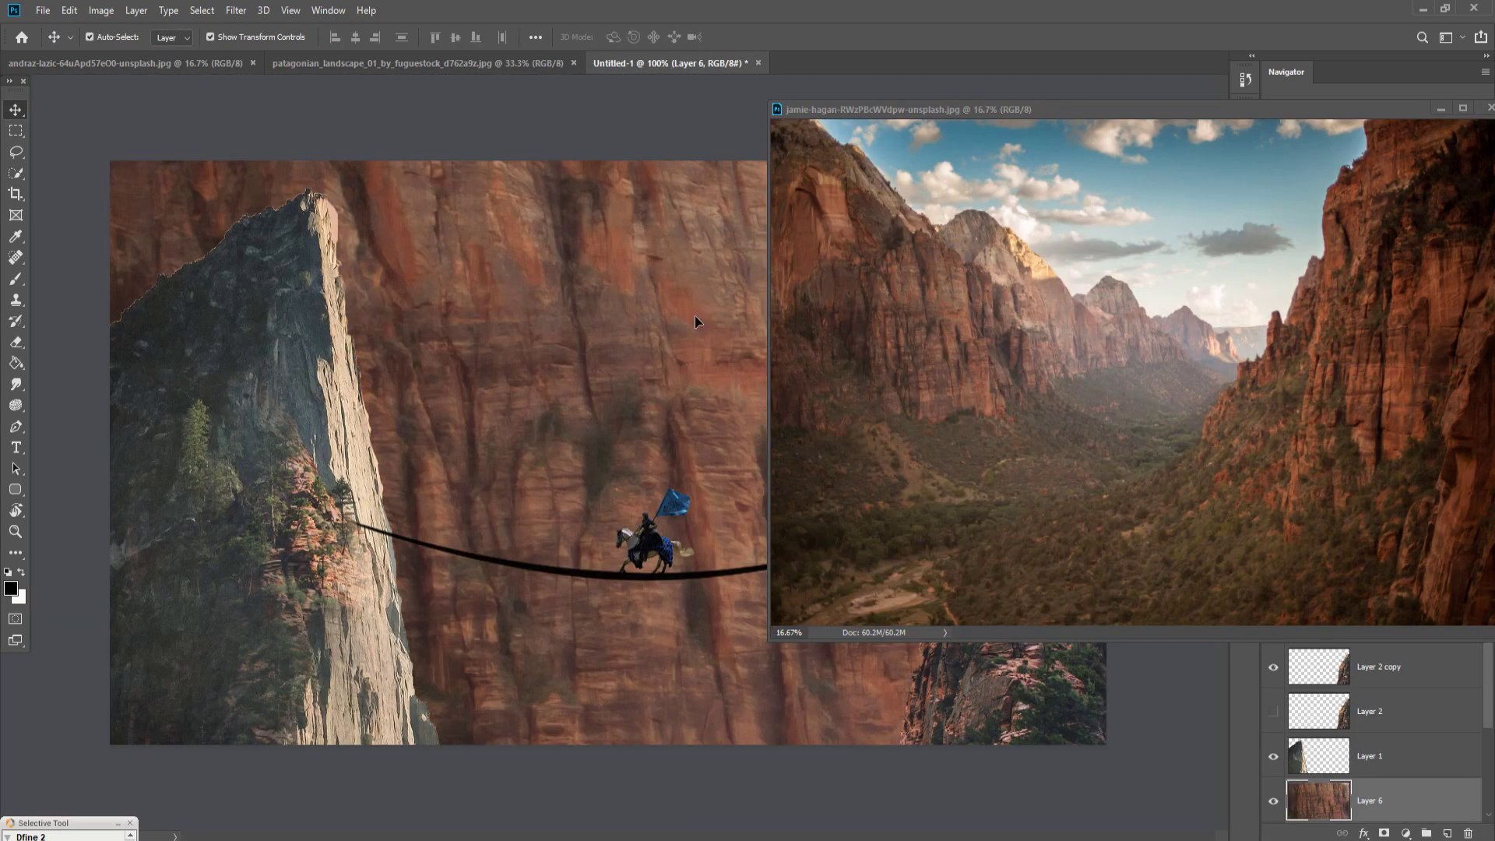
pyautogui.click(1489, 107)
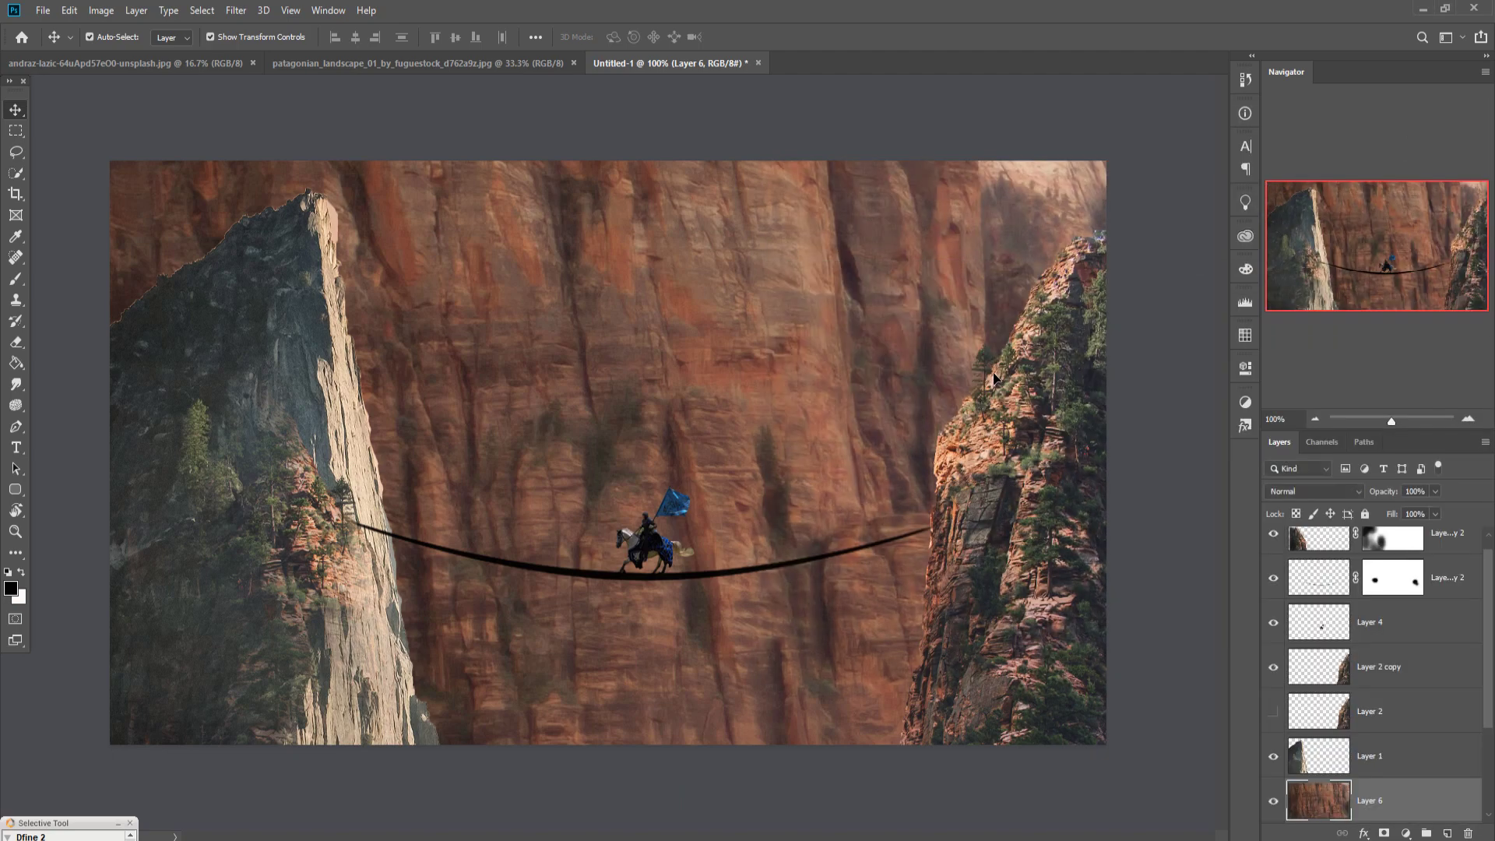
# Scale the new mountain range to 18.31%, place it in the right half of the composite and flip it horizontally
pyautogui.hotkey('ctrl', '-')
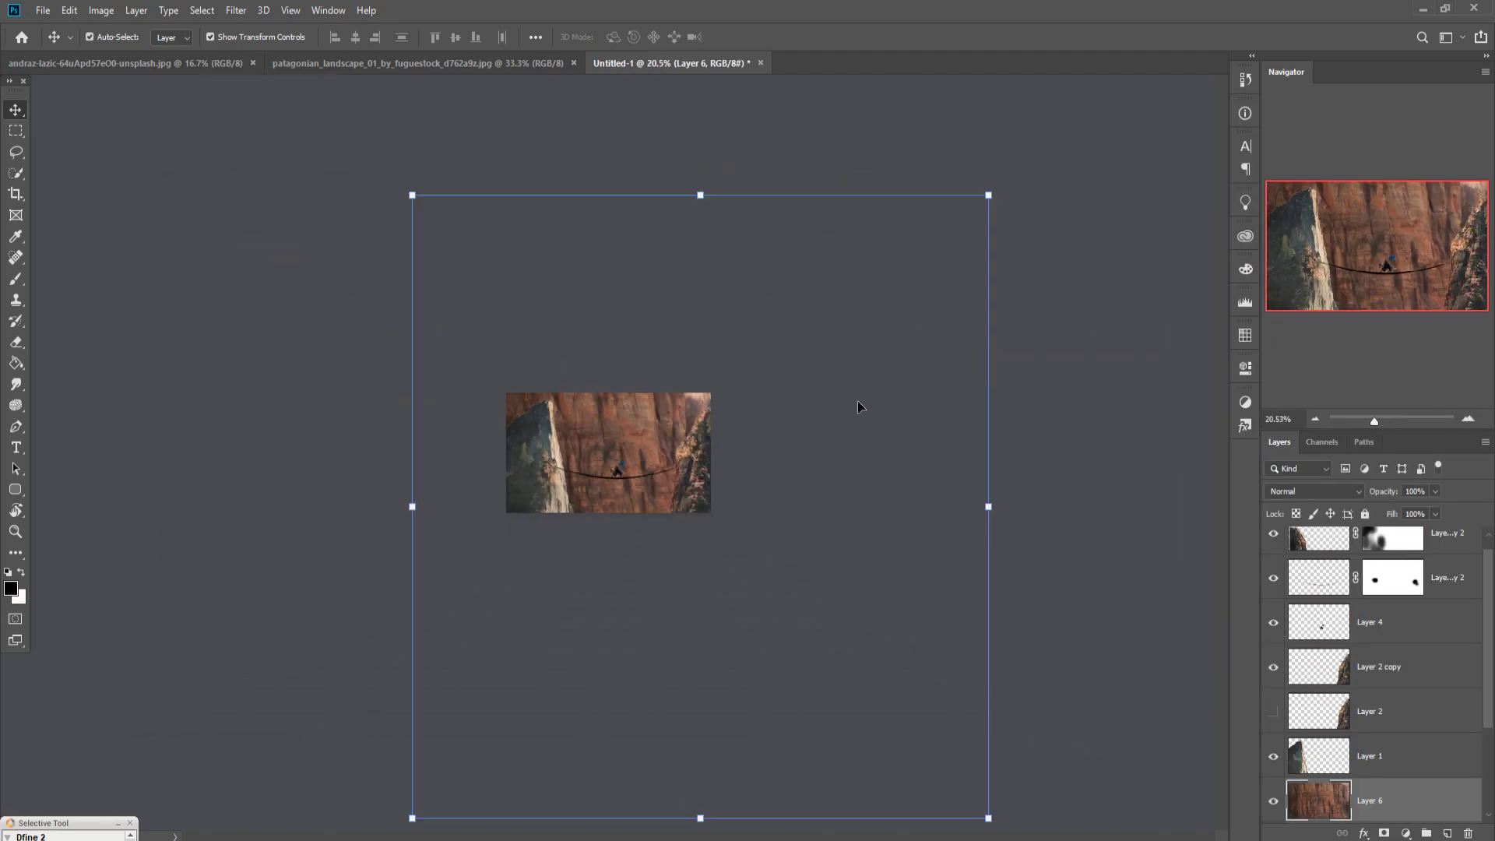
pyautogui.moveTo(989, 196); pyautogui.dragTo(712, 418)
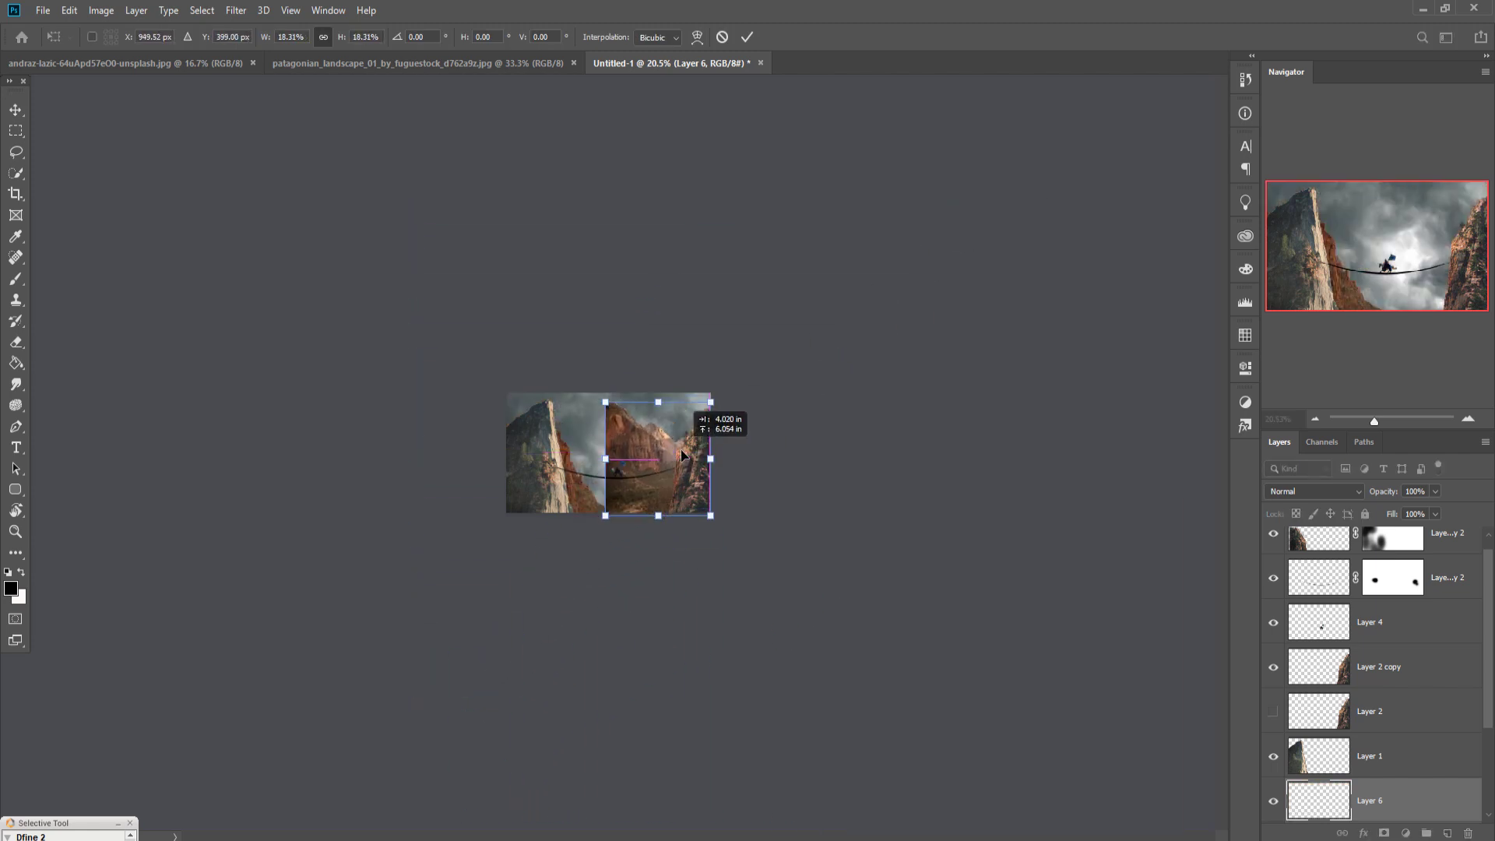
pyautogui.click(70, 11)
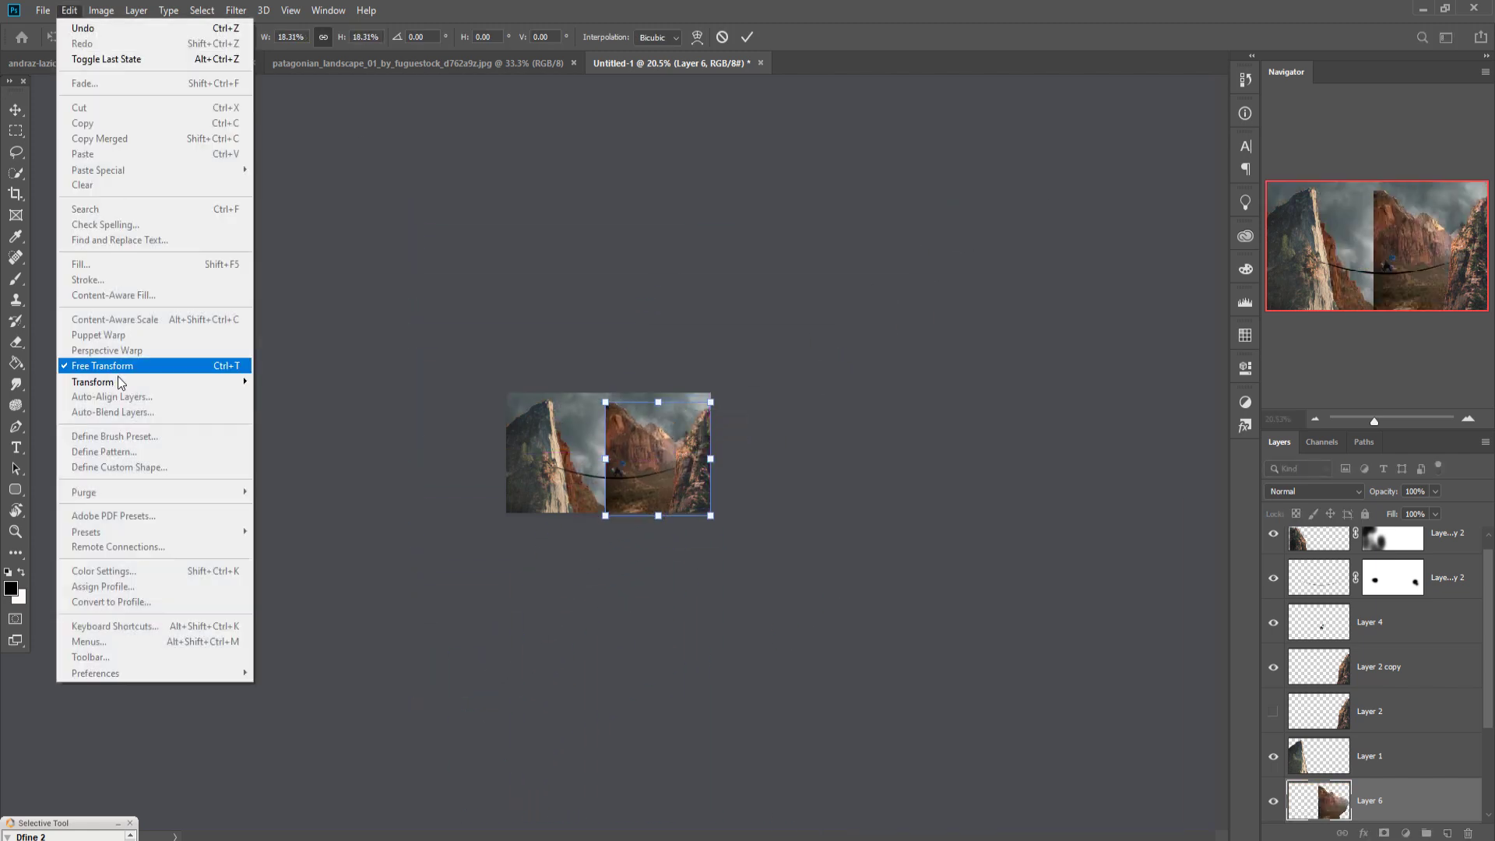
pyautogui.moveTo(121, 381)
pyautogui.click(311, 561)
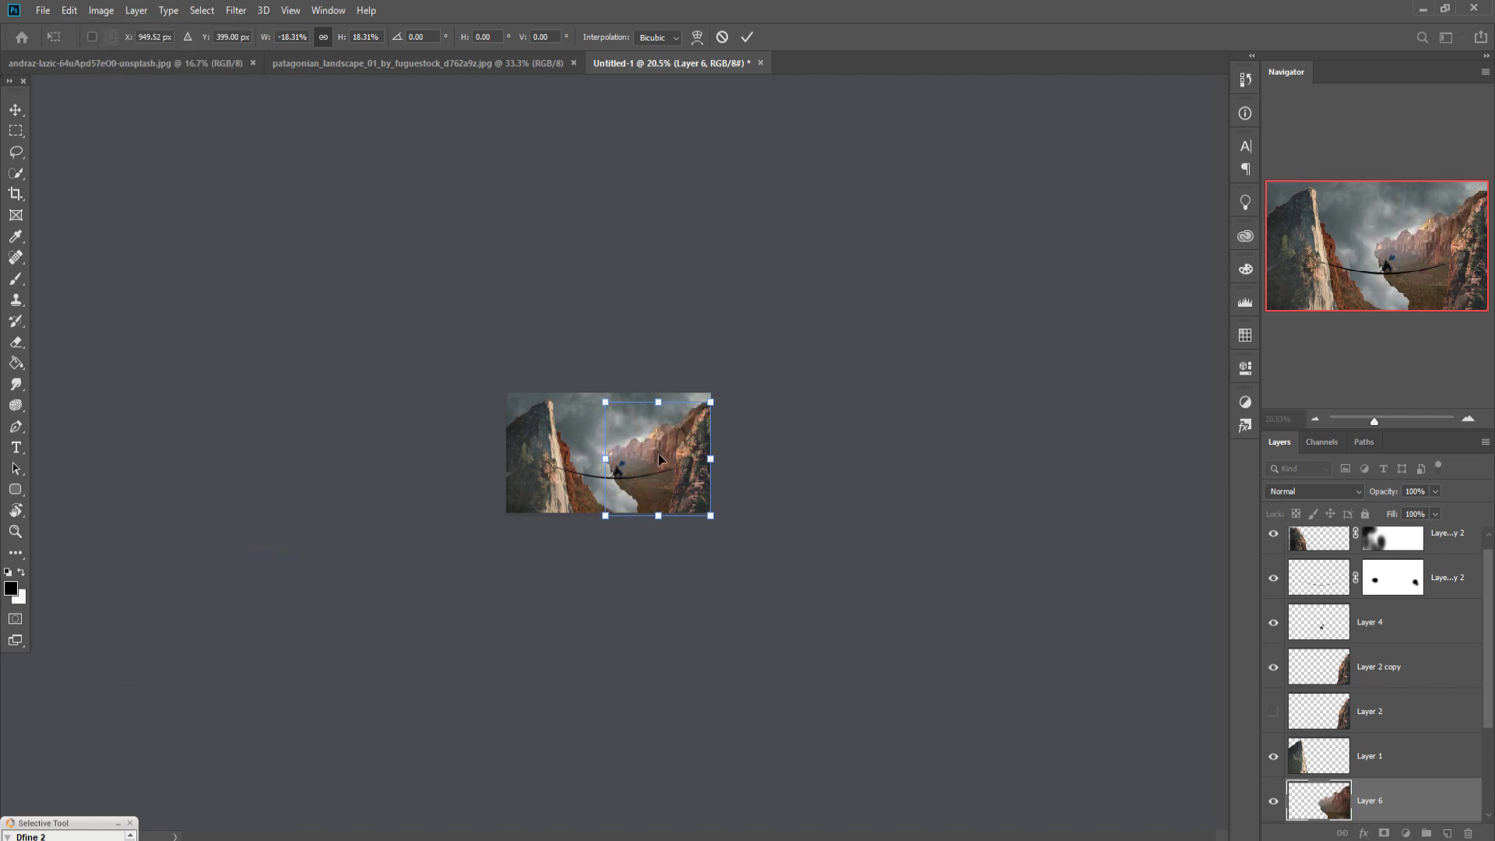
# Lower the flipped mountain range behind the right cliff, enlarging it to 23.36% and rotating it -12.31 degrees
pyautogui.moveTo(658, 459); pyautogui.dragTo(664, 497)
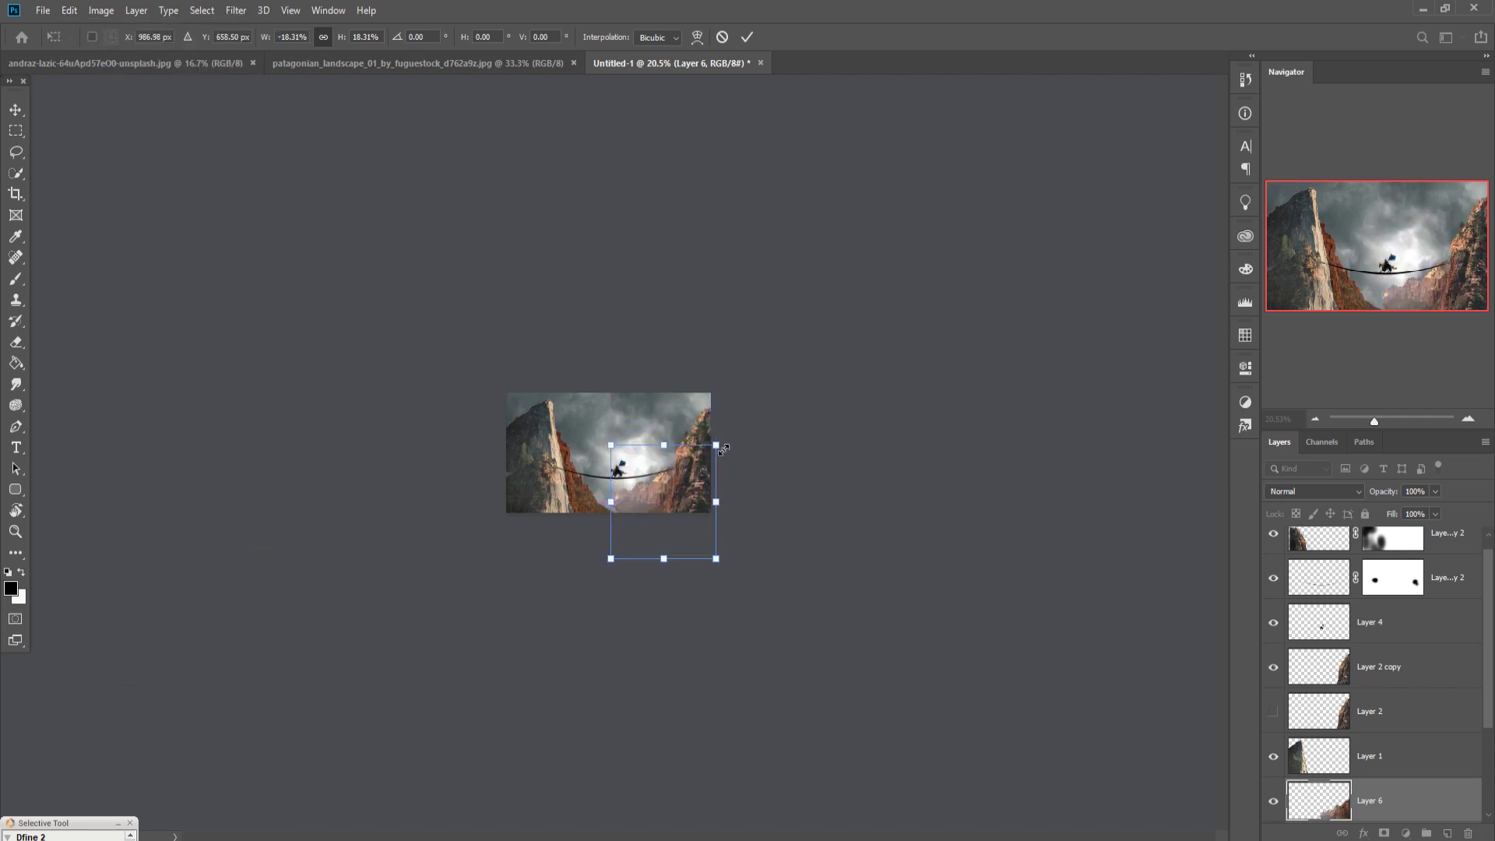
pyautogui.moveTo(724, 449); pyautogui.dragTo(747, 392)
pyautogui.moveTo(658, 486); pyautogui.dragTo(649, 501)
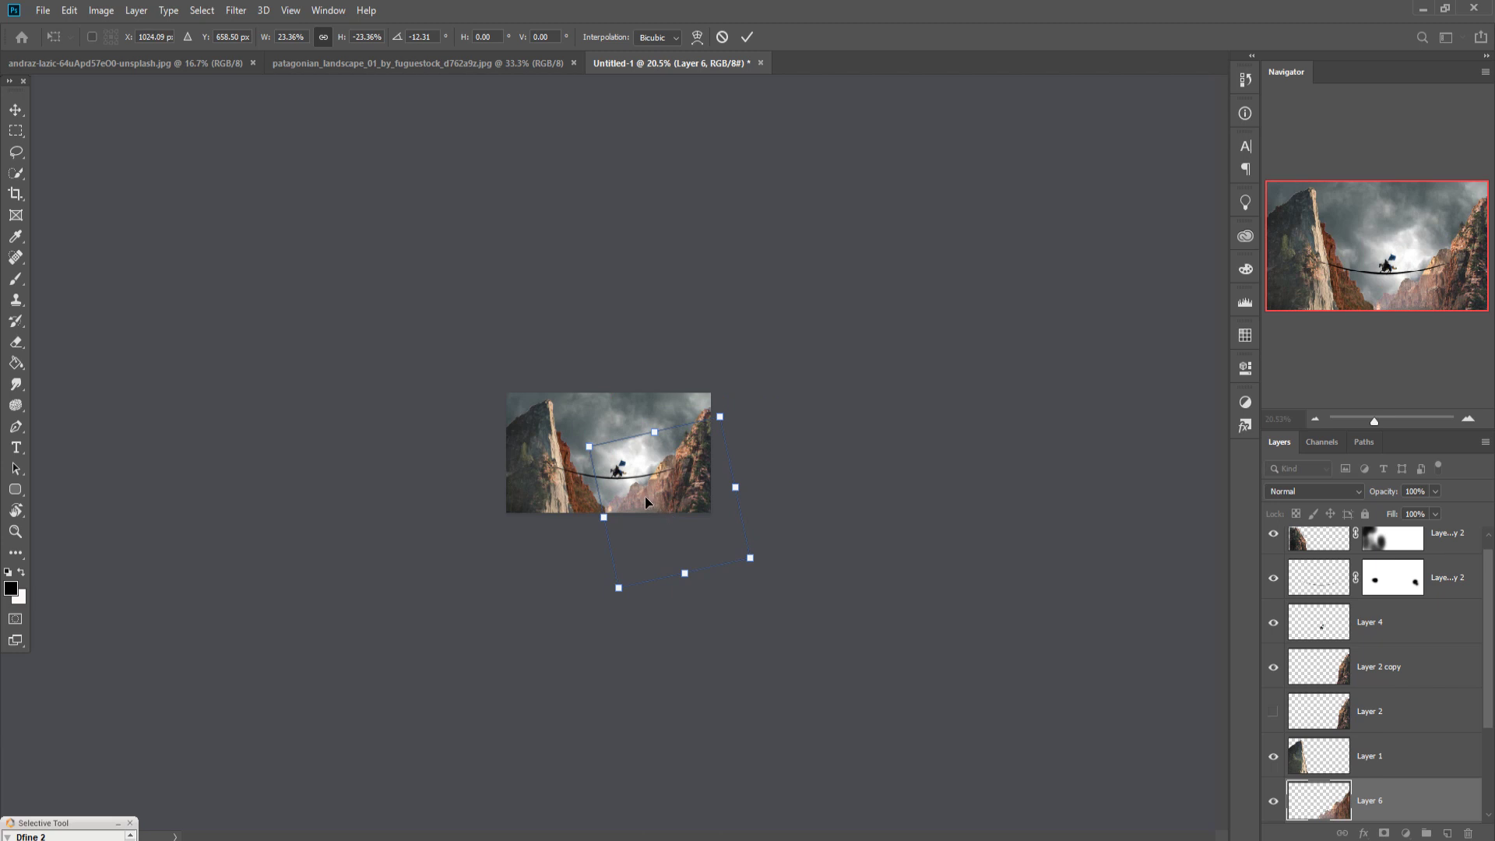
pyautogui.click(746, 37)
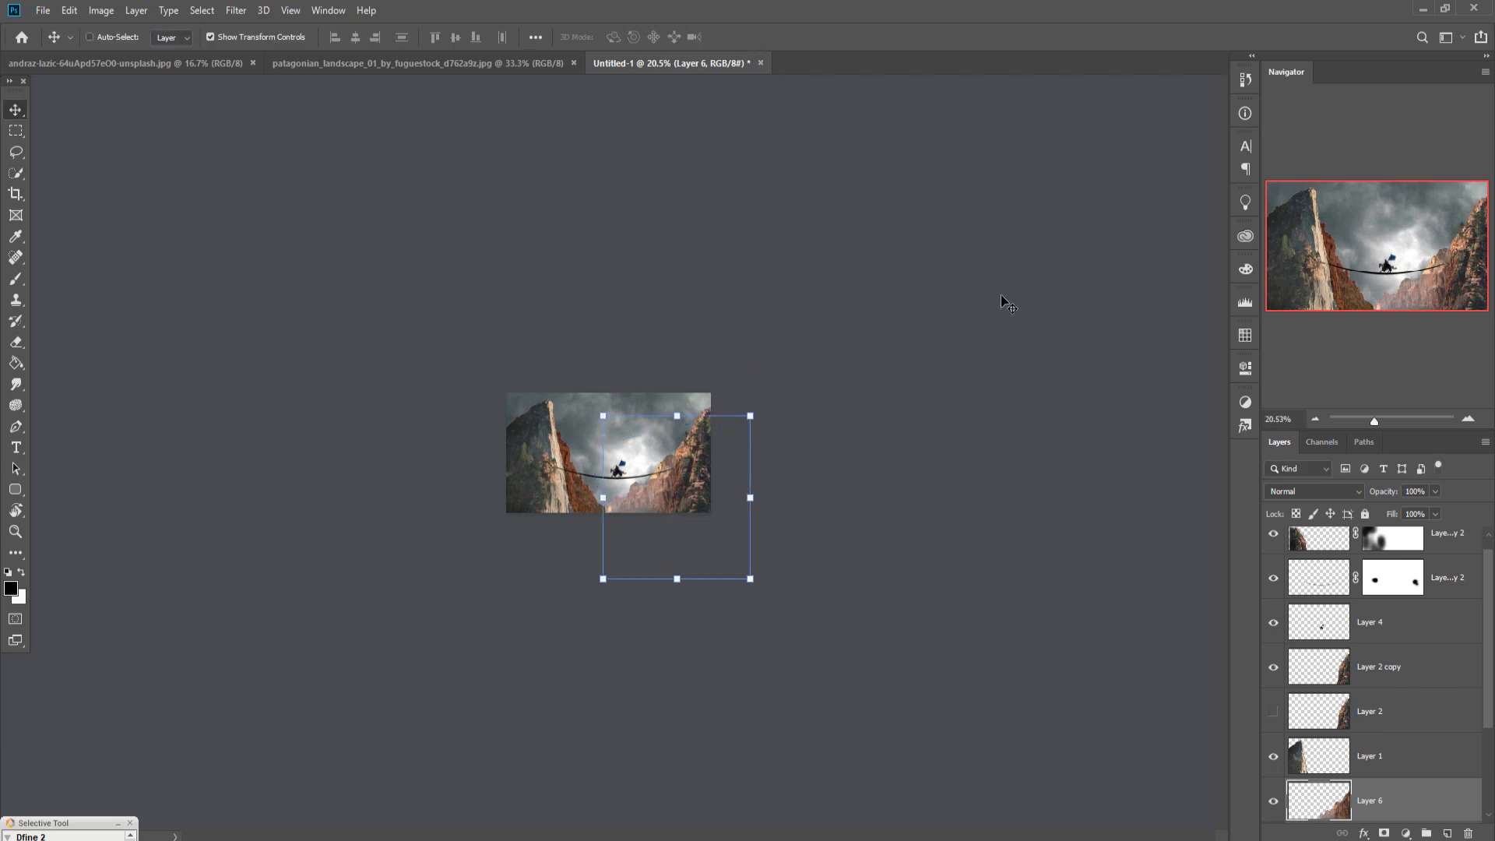
# Duplicate Layer 1, the pale left cliff, then scale the copy to 84.60% and move it to the right side of the composite
pyautogui.hotkey('ctrl', '+')
pyautogui.hotkey('ctrl', '+')
pyautogui.hotkey('ctrl', '+')
pyautogui.hotkey('ctrl', '+')
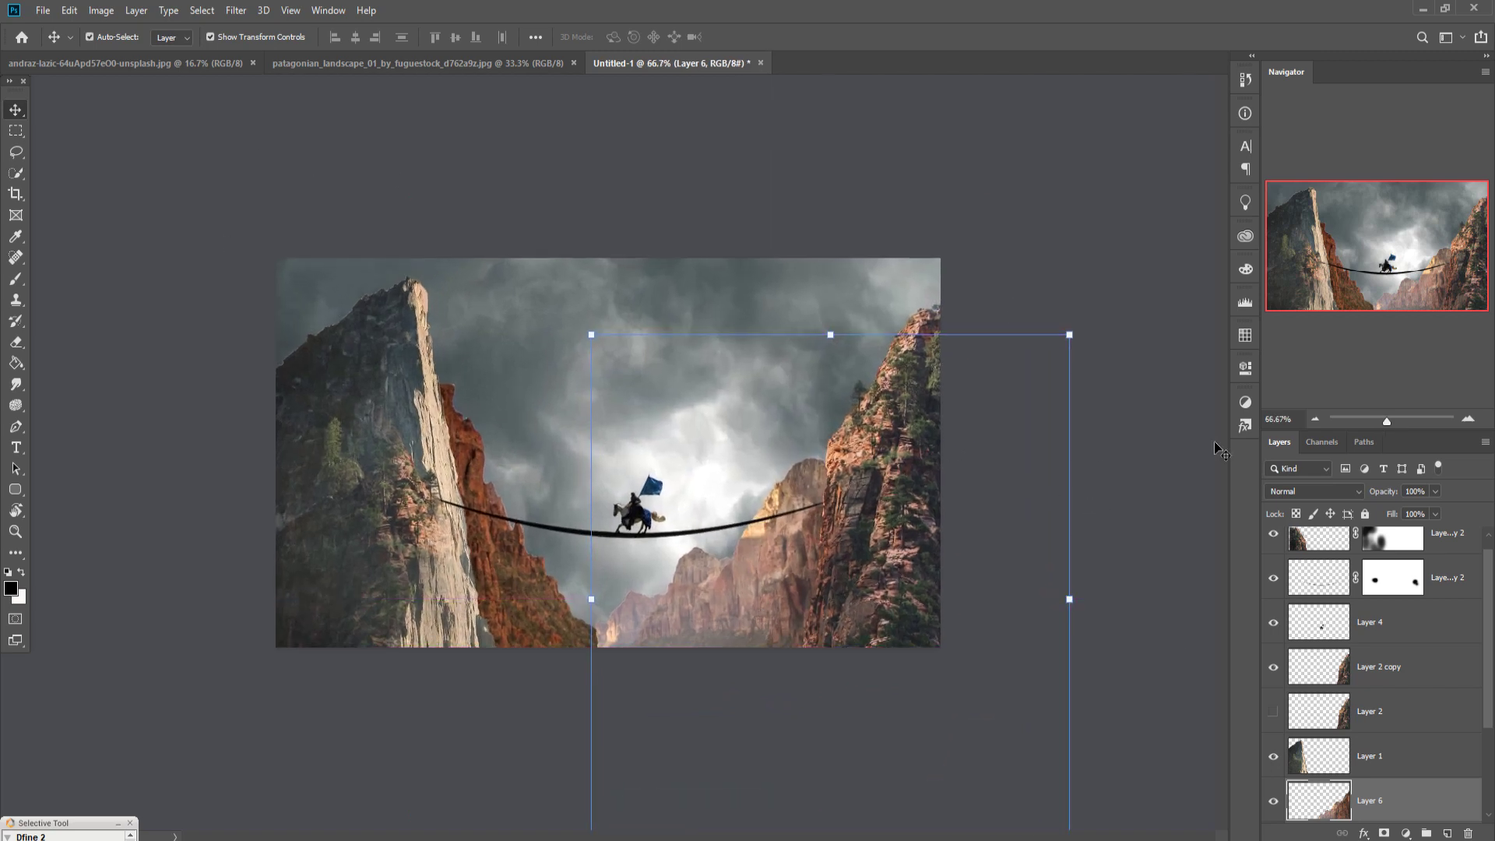
pyautogui.rightClick(1392, 754)
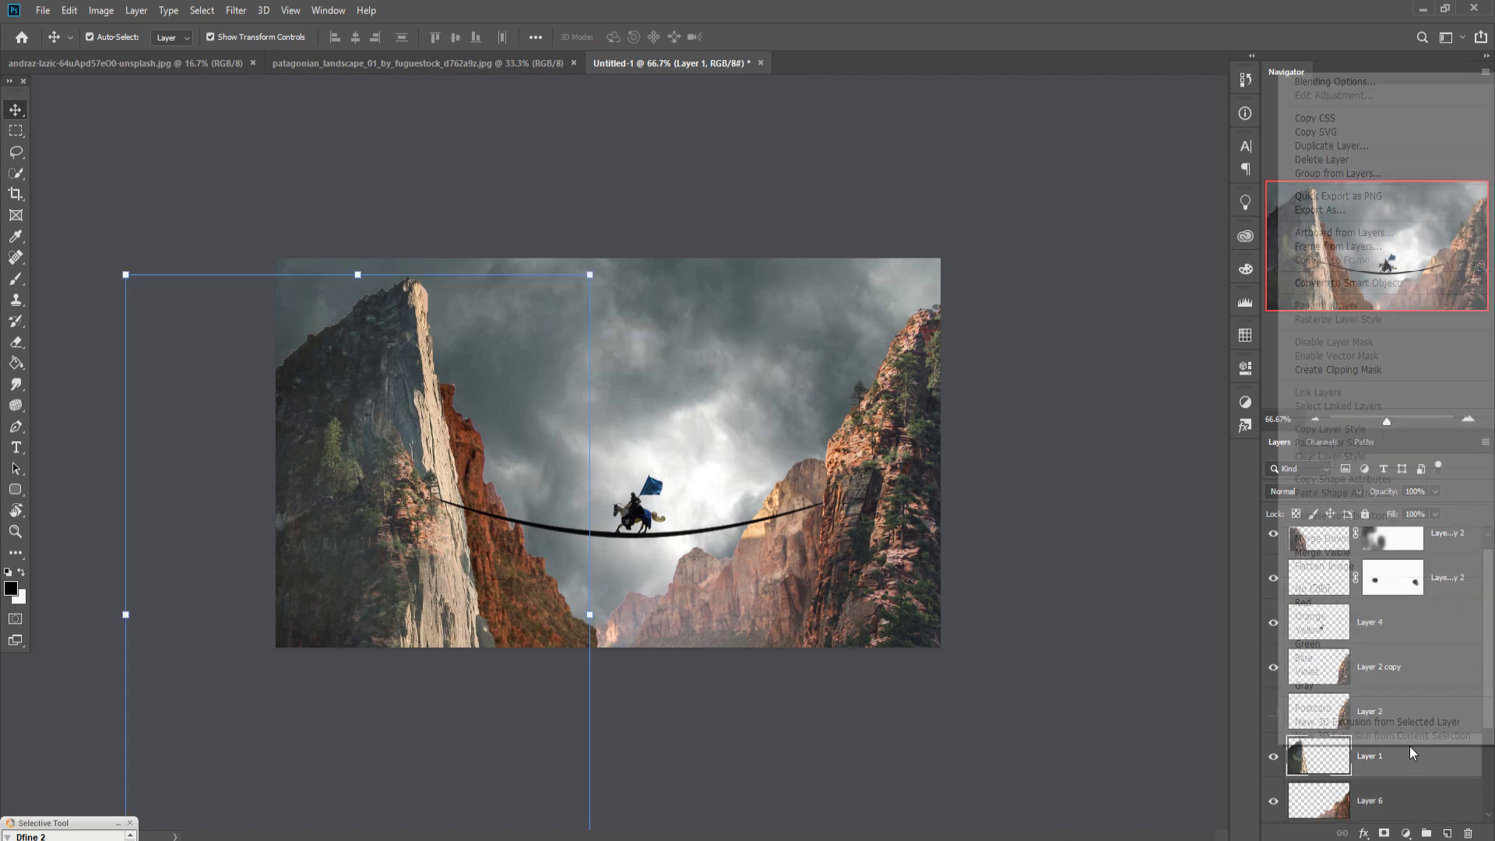
pyautogui.click(1324, 146)
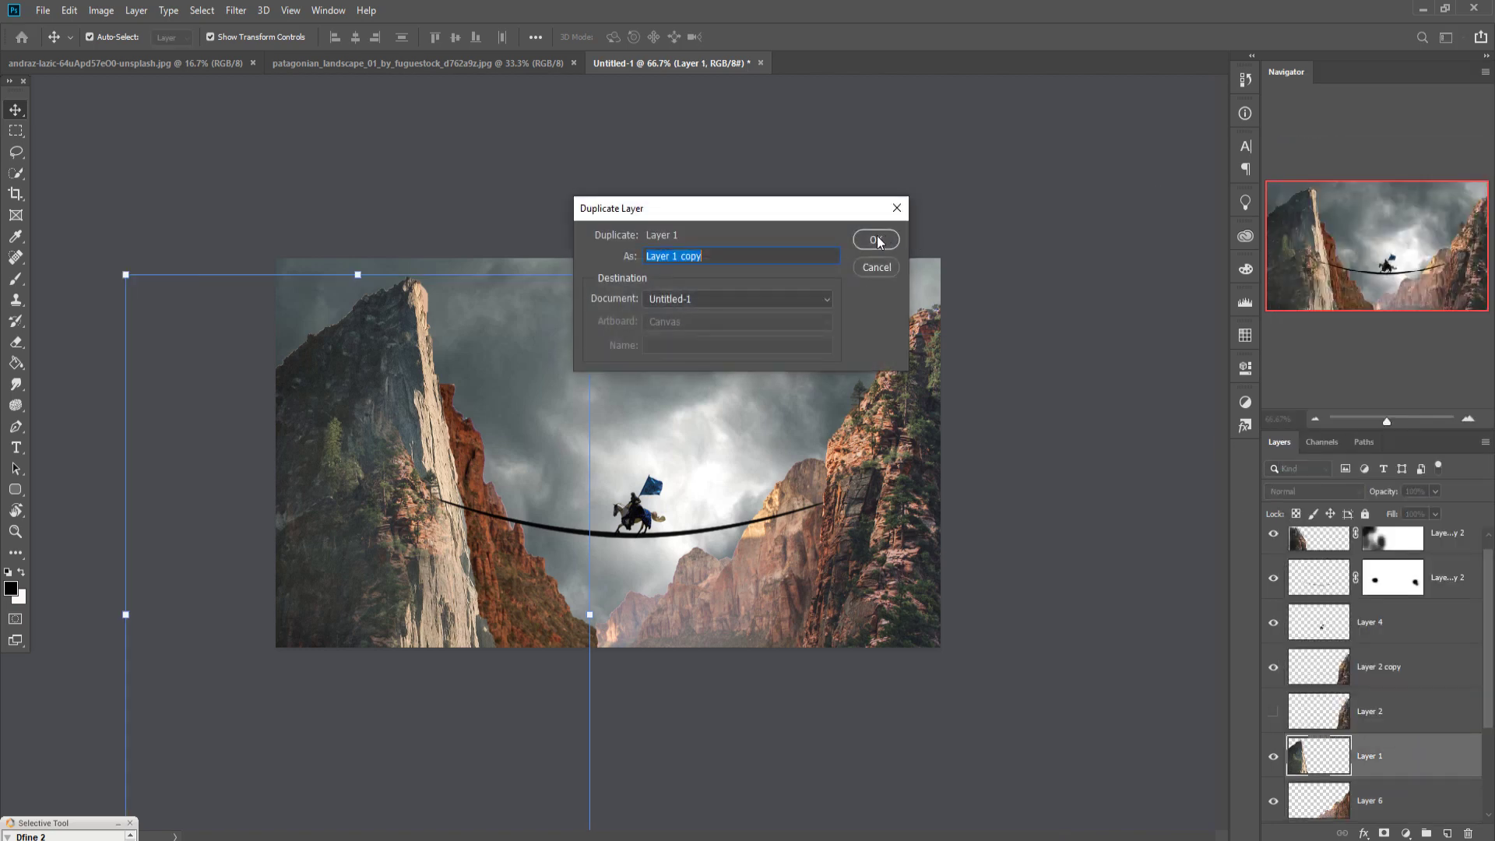
pyautogui.press('Return')
pyautogui.moveTo(589, 274); pyautogui.dragTo(517, 381)
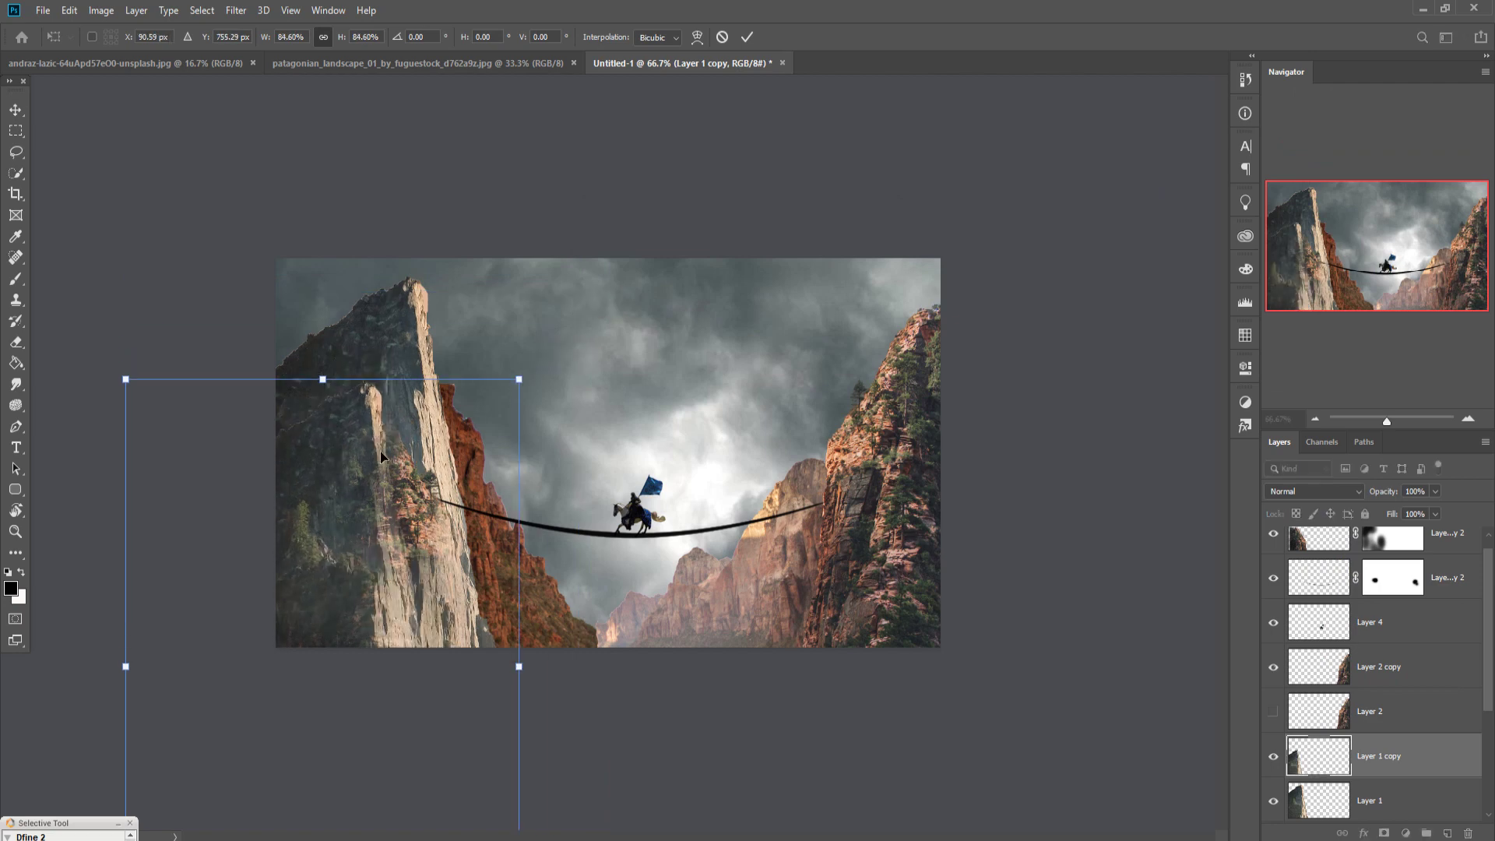
pyautogui.moveTo(430, 455); pyautogui.dragTo(914, 362)
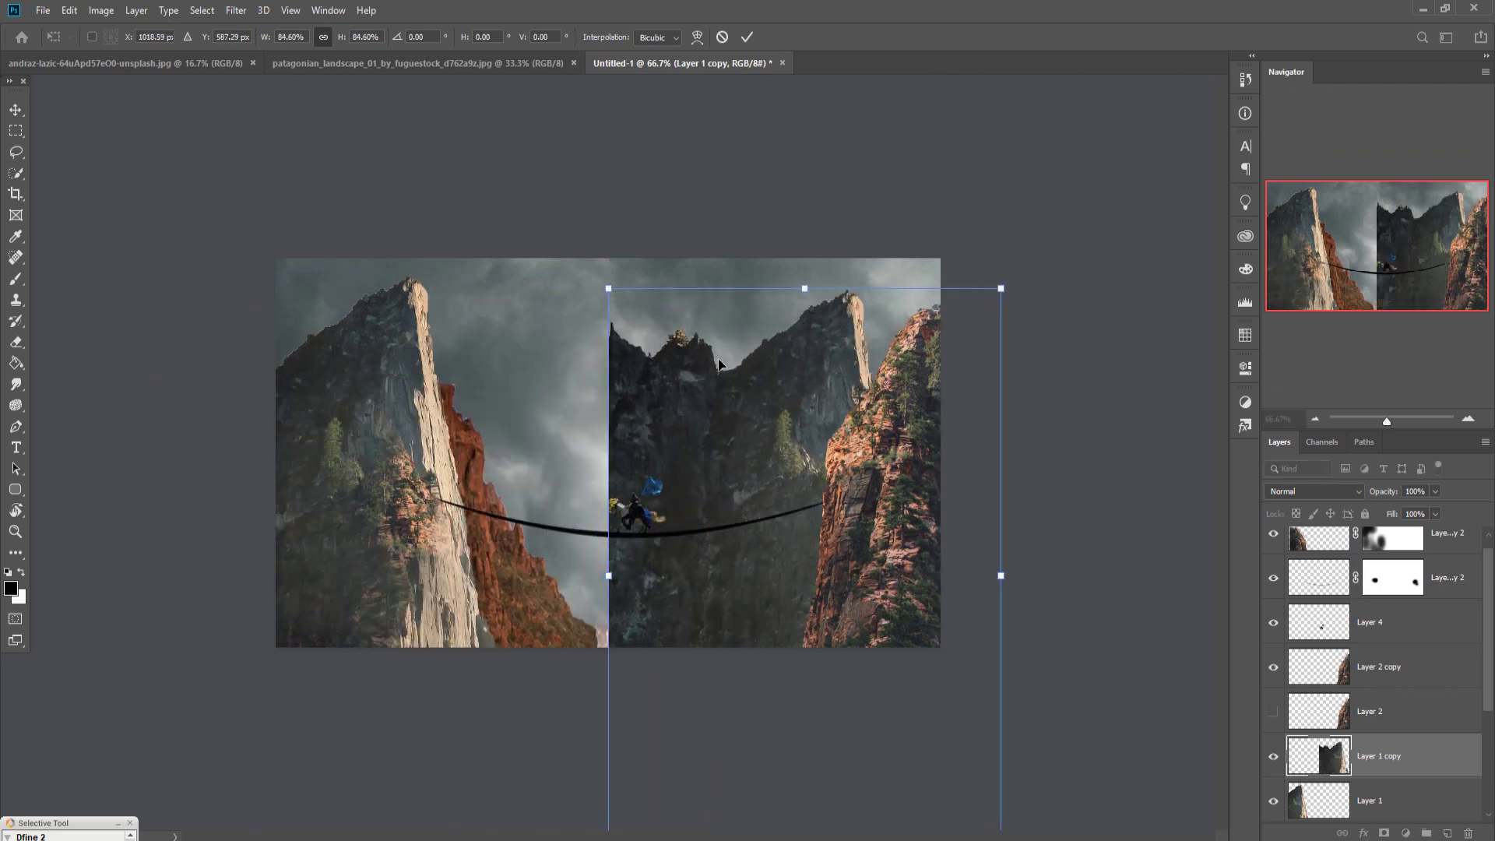
# Flip the pale cliff copy horizontally, reduce it to 80.34% and position it behind the right red cliff
pyautogui.click(70, 11)
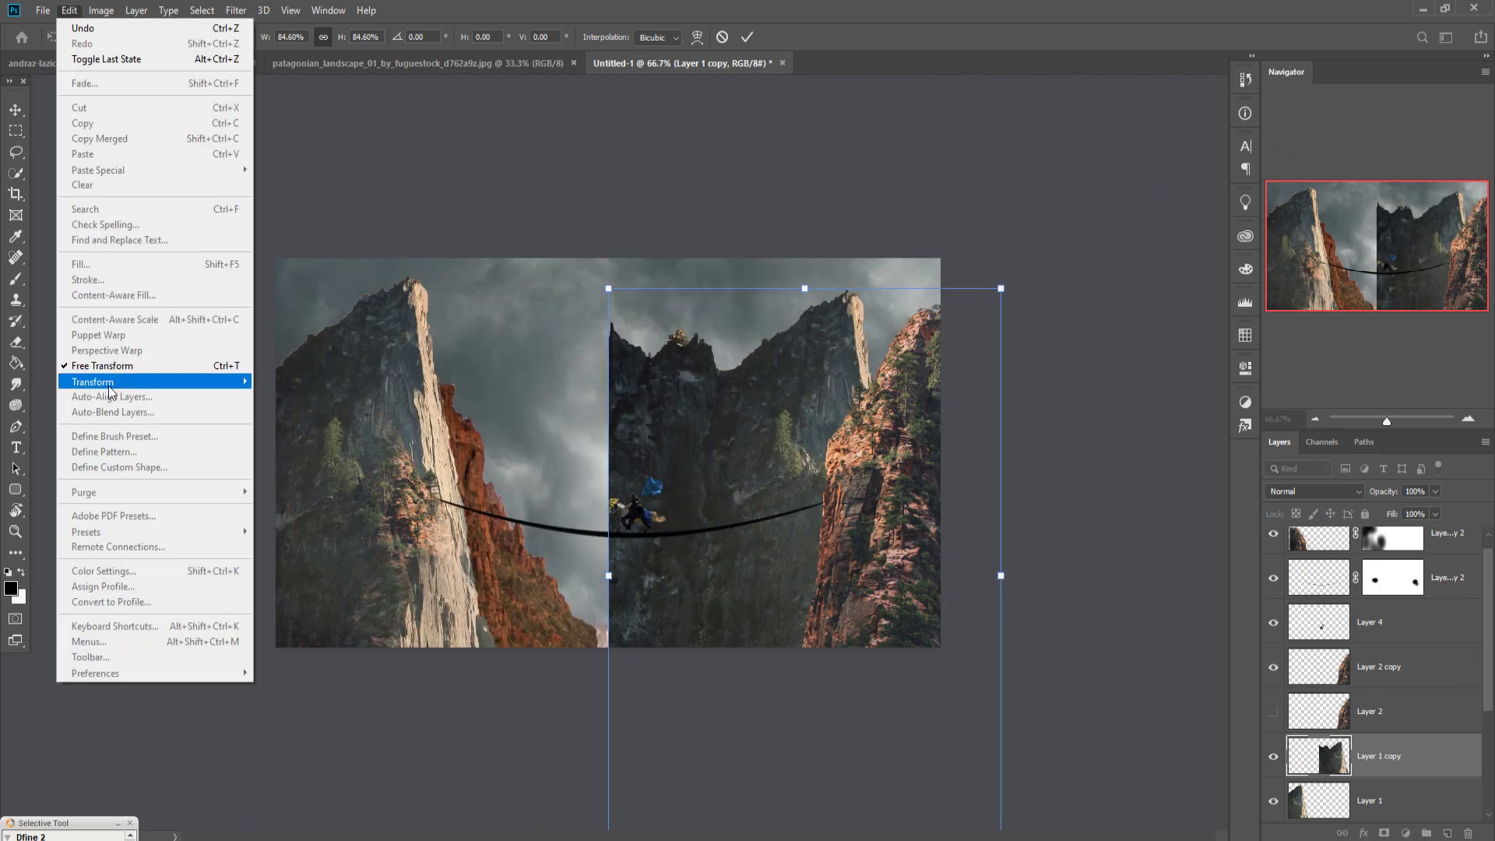
pyautogui.moveTo(117, 383)
pyautogui.click(288, 562)
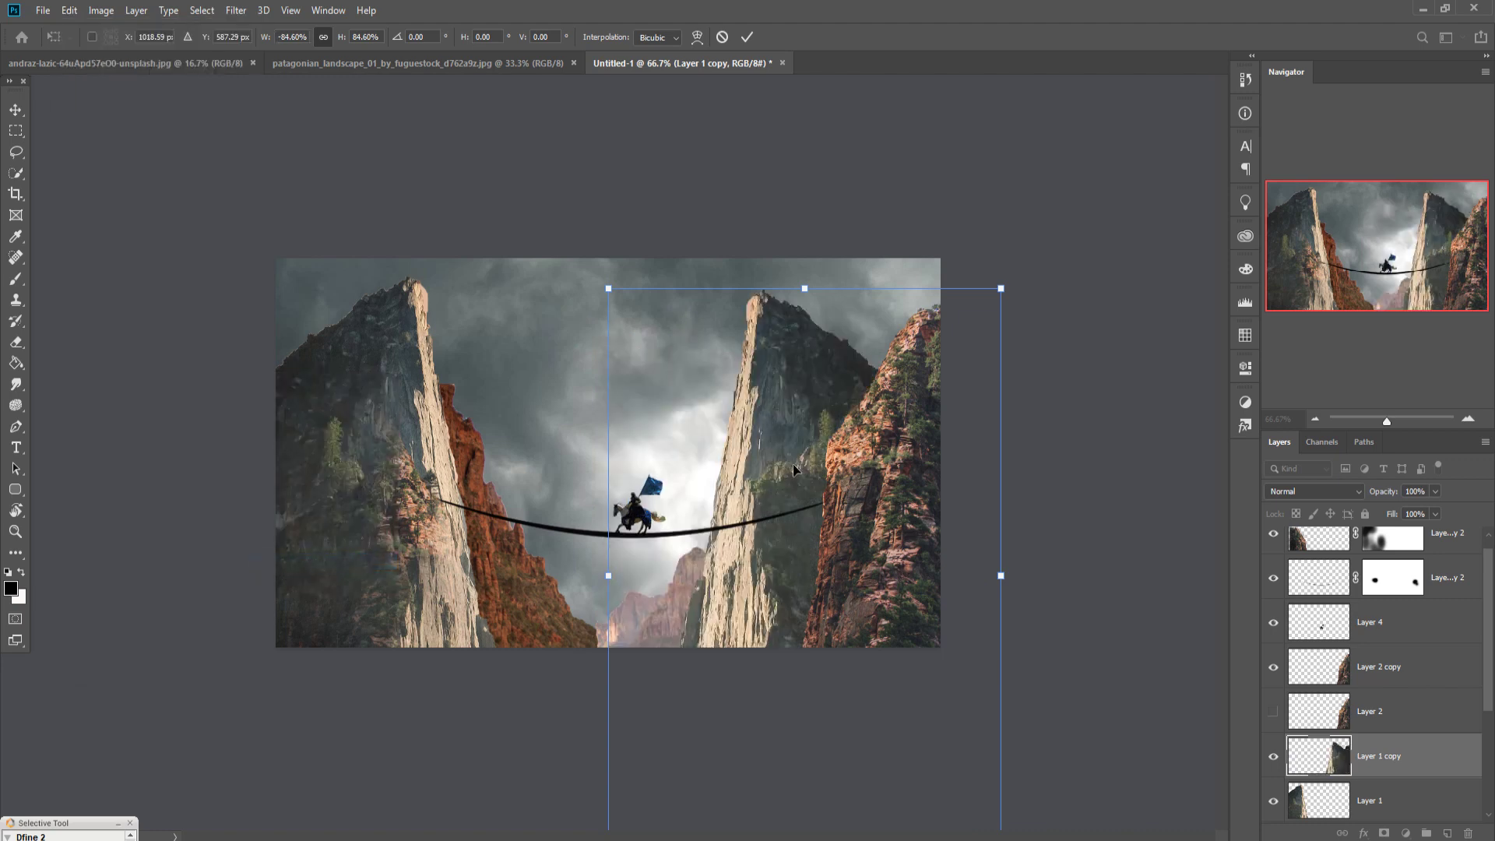
pyautogui.moveTo(788, 410); pyautogui.dragTo(821, 381)
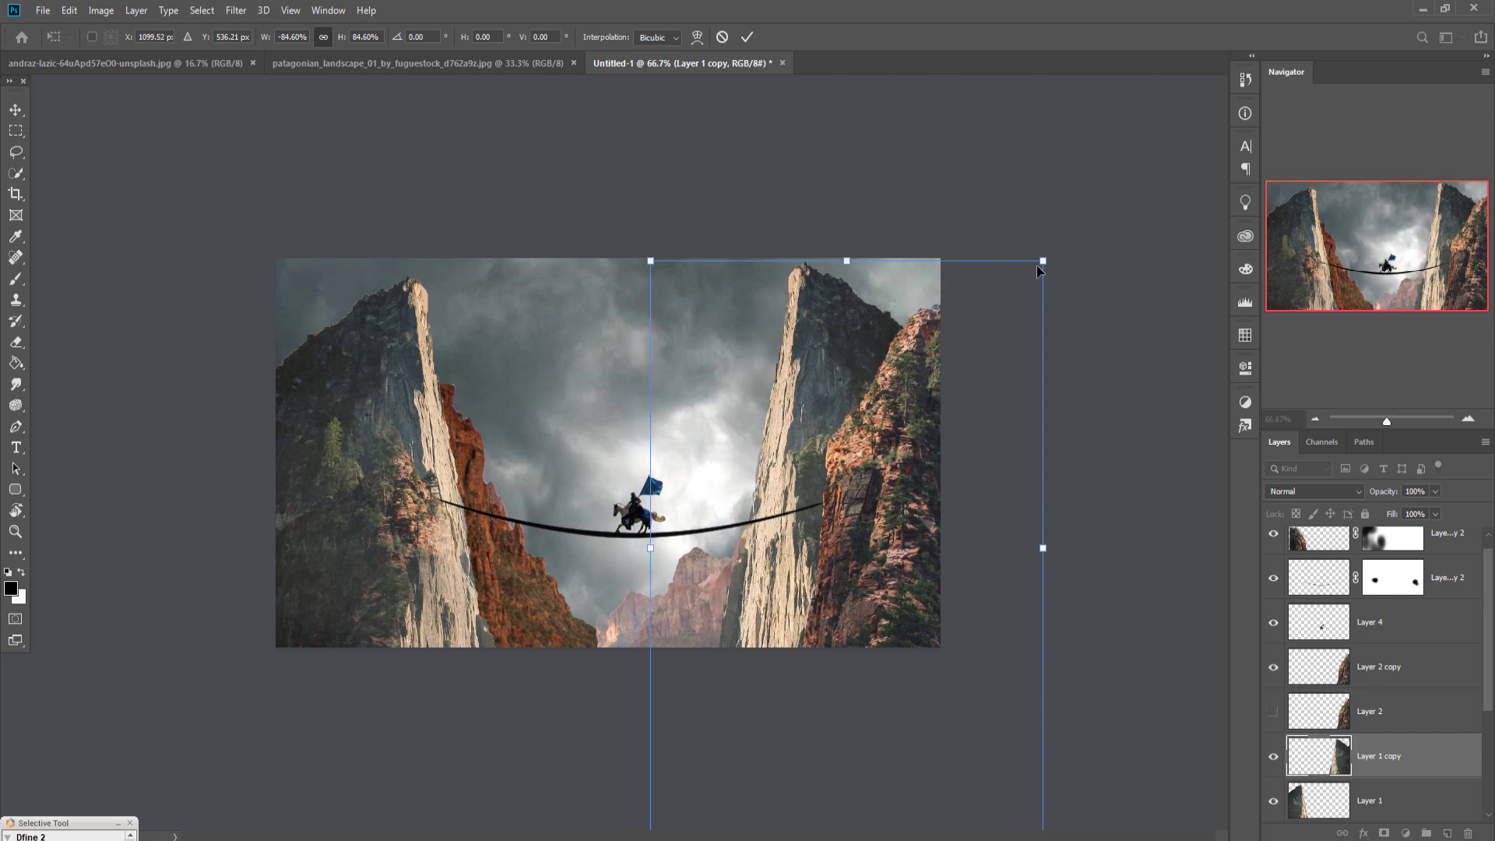
pyautogui.moveTo(1044, 269); pyautogui.dragTo(1023, 294)
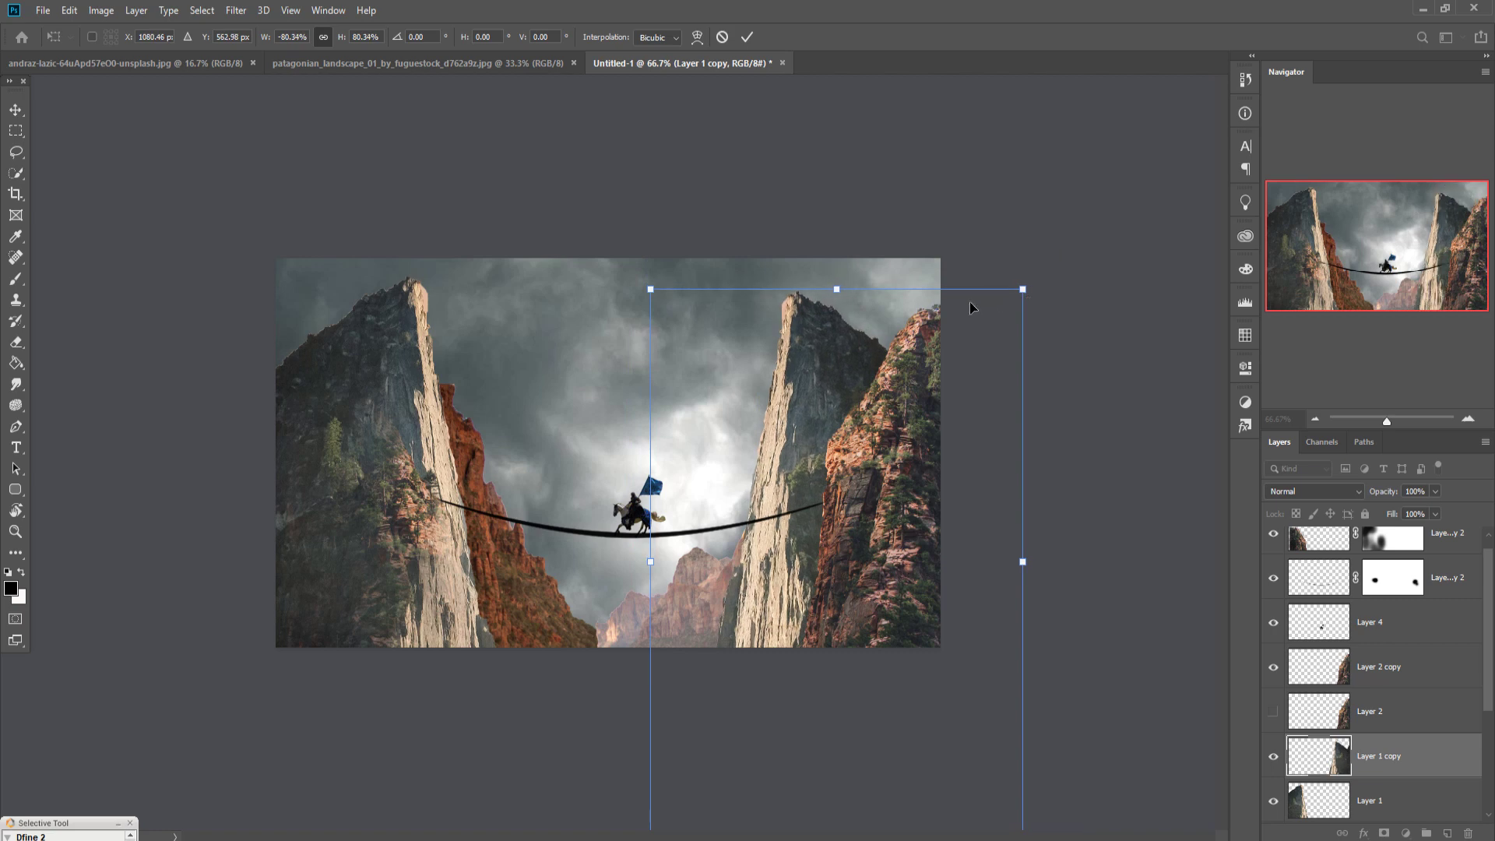
pyautogui.moveTo(796, 333); pyautogui.dragTo(762, 302)
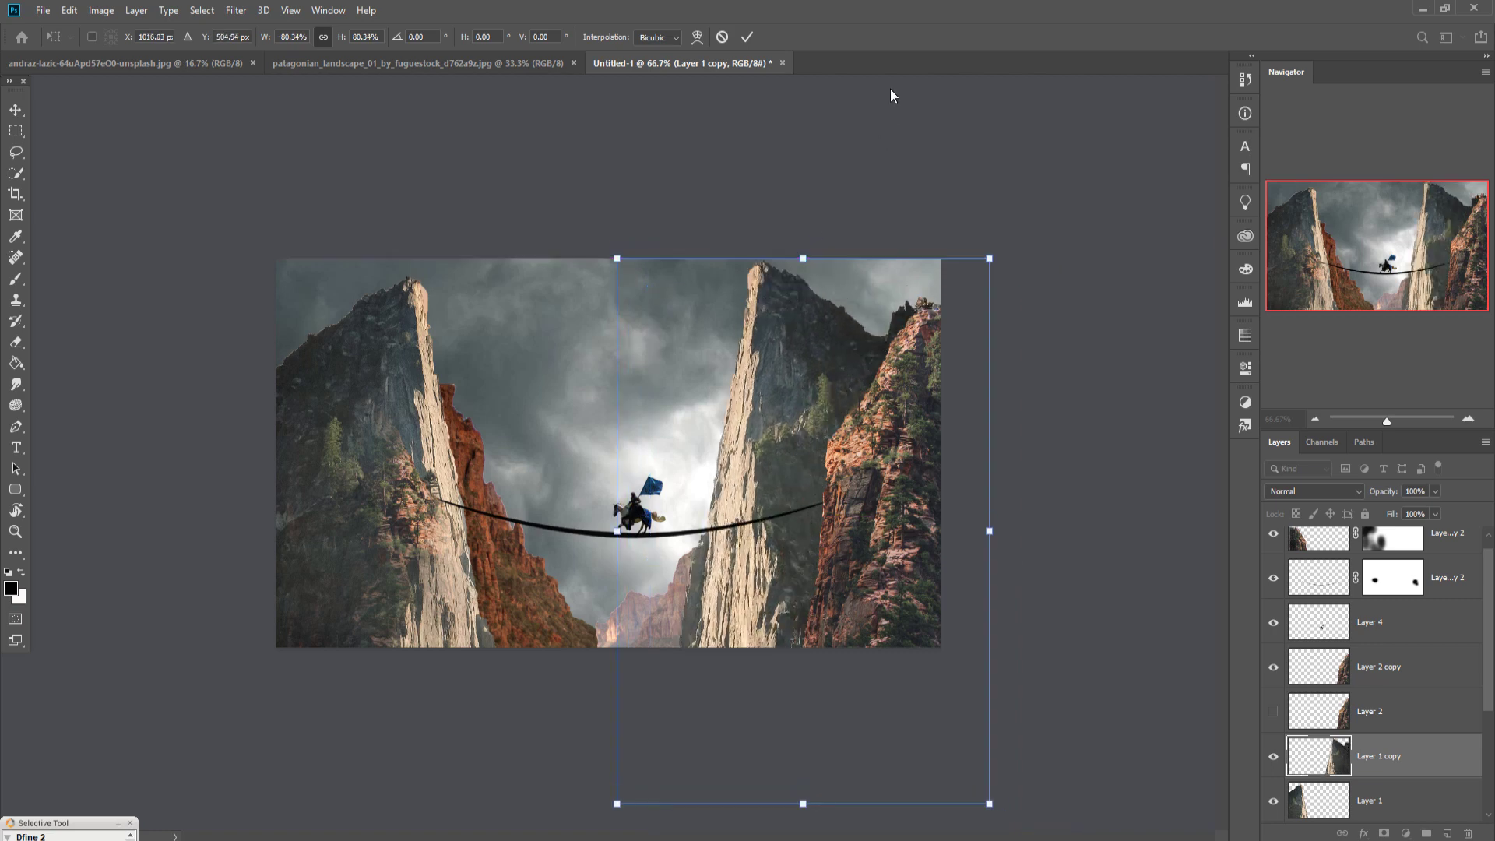
pyautogui.click(746, 37)
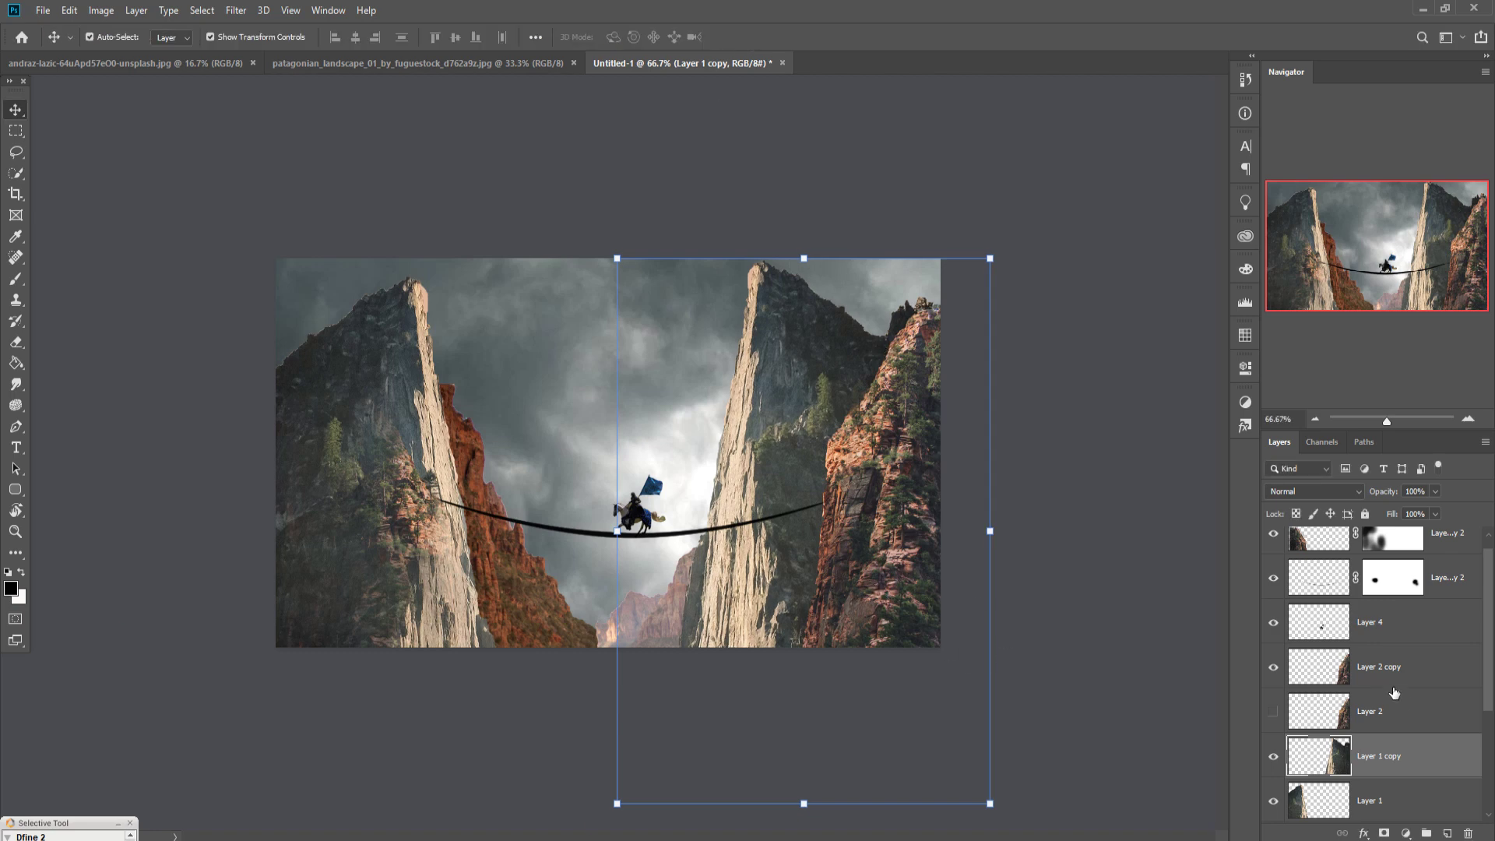
# Duplicate the masked rock layer that covers the left cliff, Layer 2 copy 2, and move the copy over the right cliffs
pyautogui.click(371, 520)
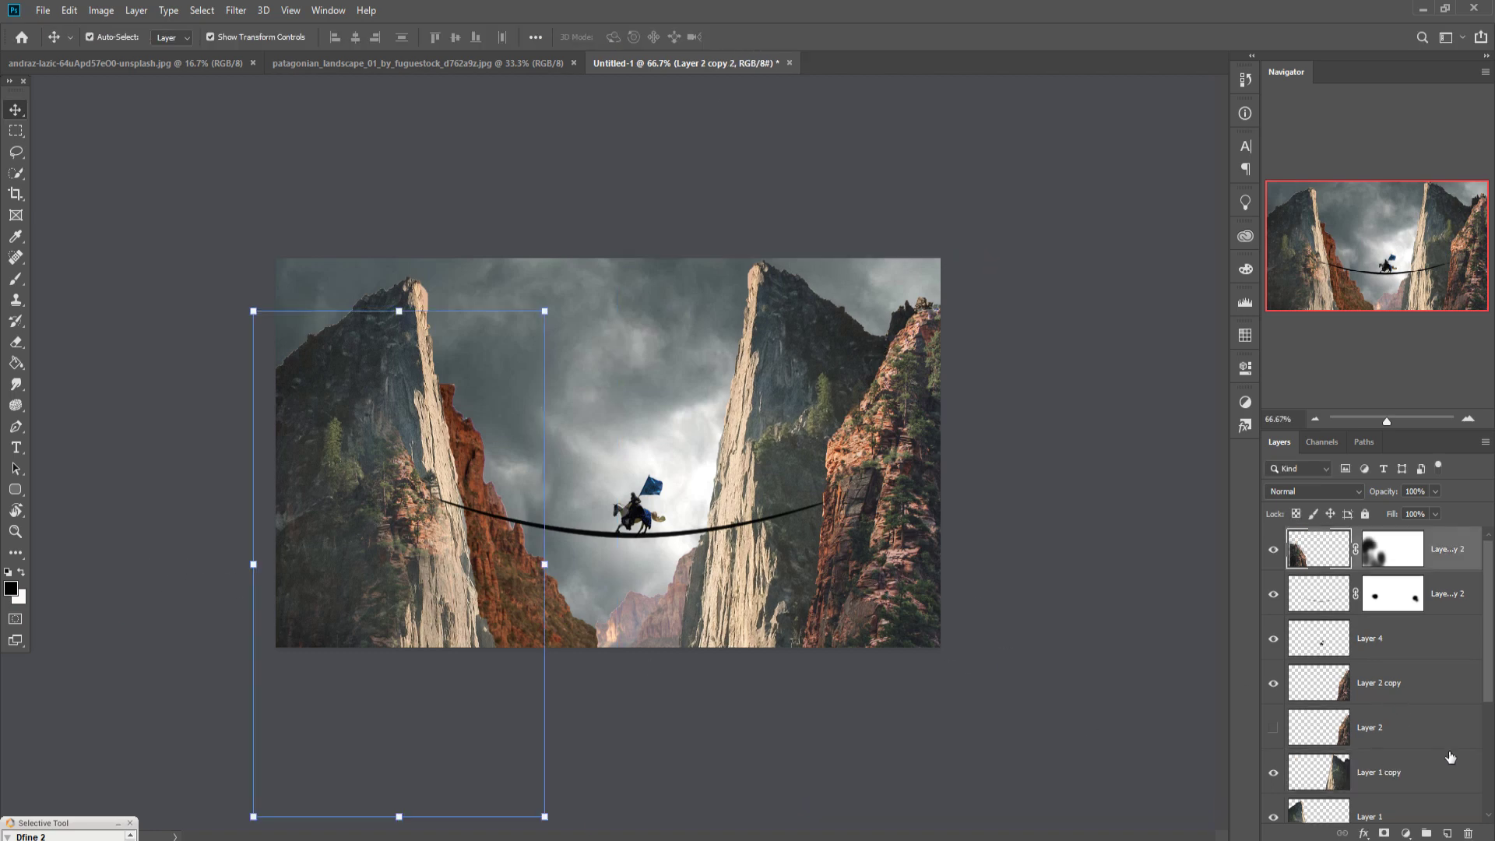
pyautogui.rightClick(1455, 551)
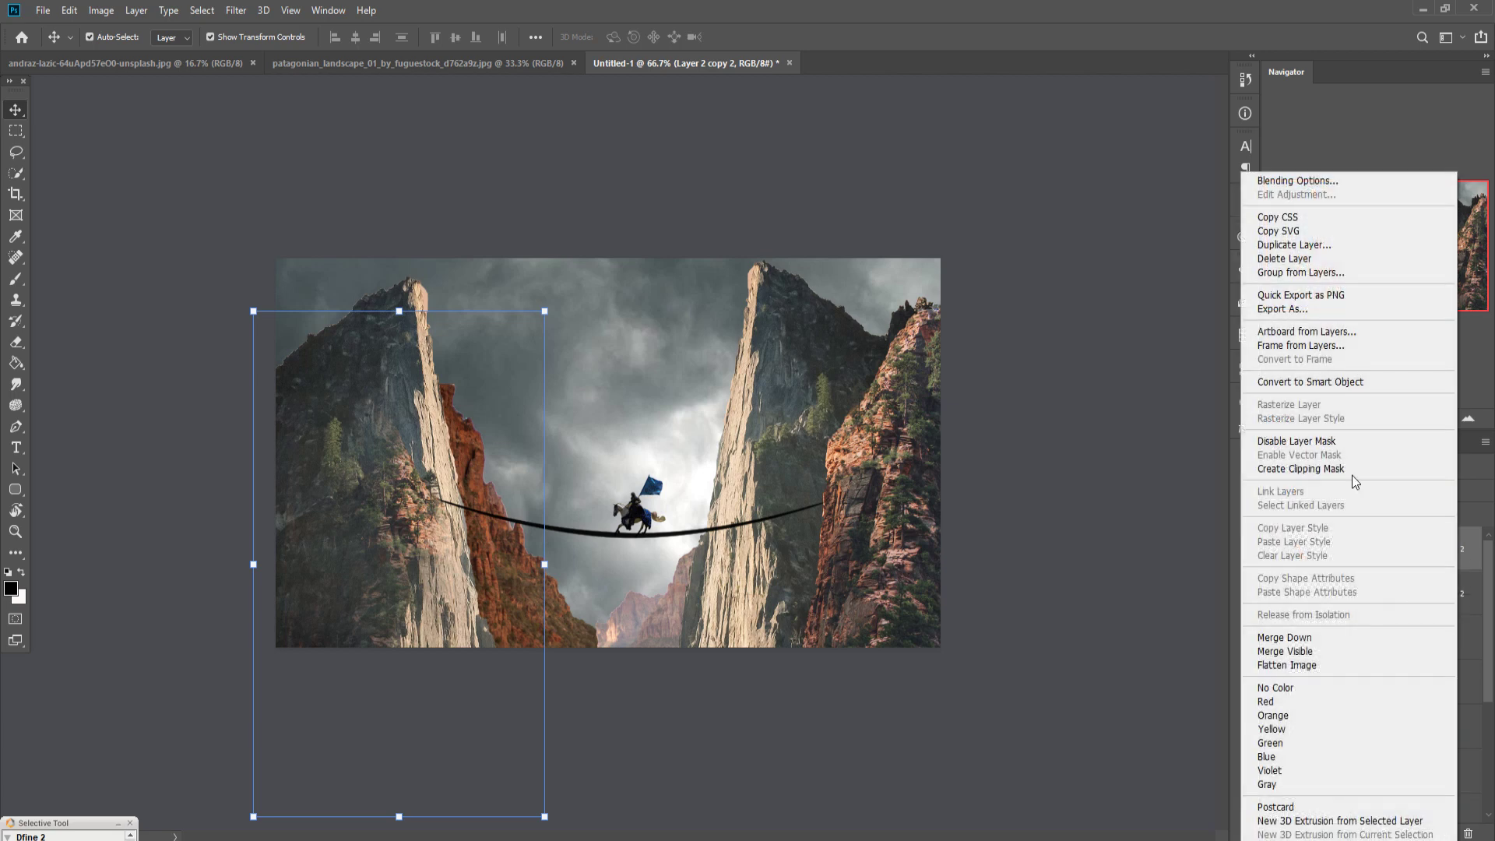
pyautogui.click(1308, 245)
pyautogui.click(875, 242)
pyautogui.moveTo(385, 516); pyautogui.dragTo(810, 498)
# Flip the duplicated masked rock layer horizontally
pyautogui.click(67, 10)
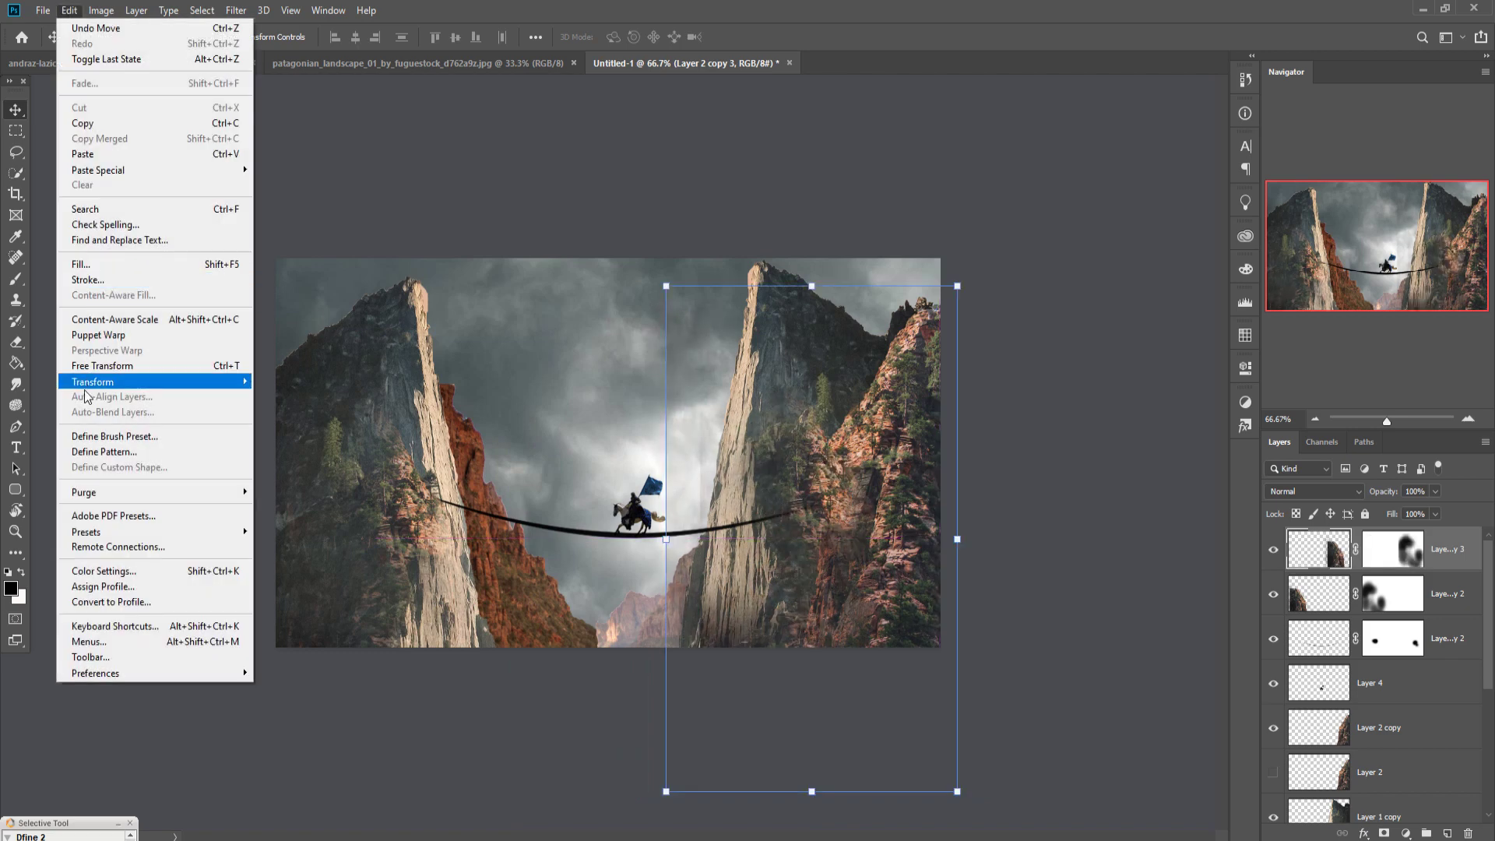
pyautogui.moveTo(90, 387)
pyautogui.click(288, 574)
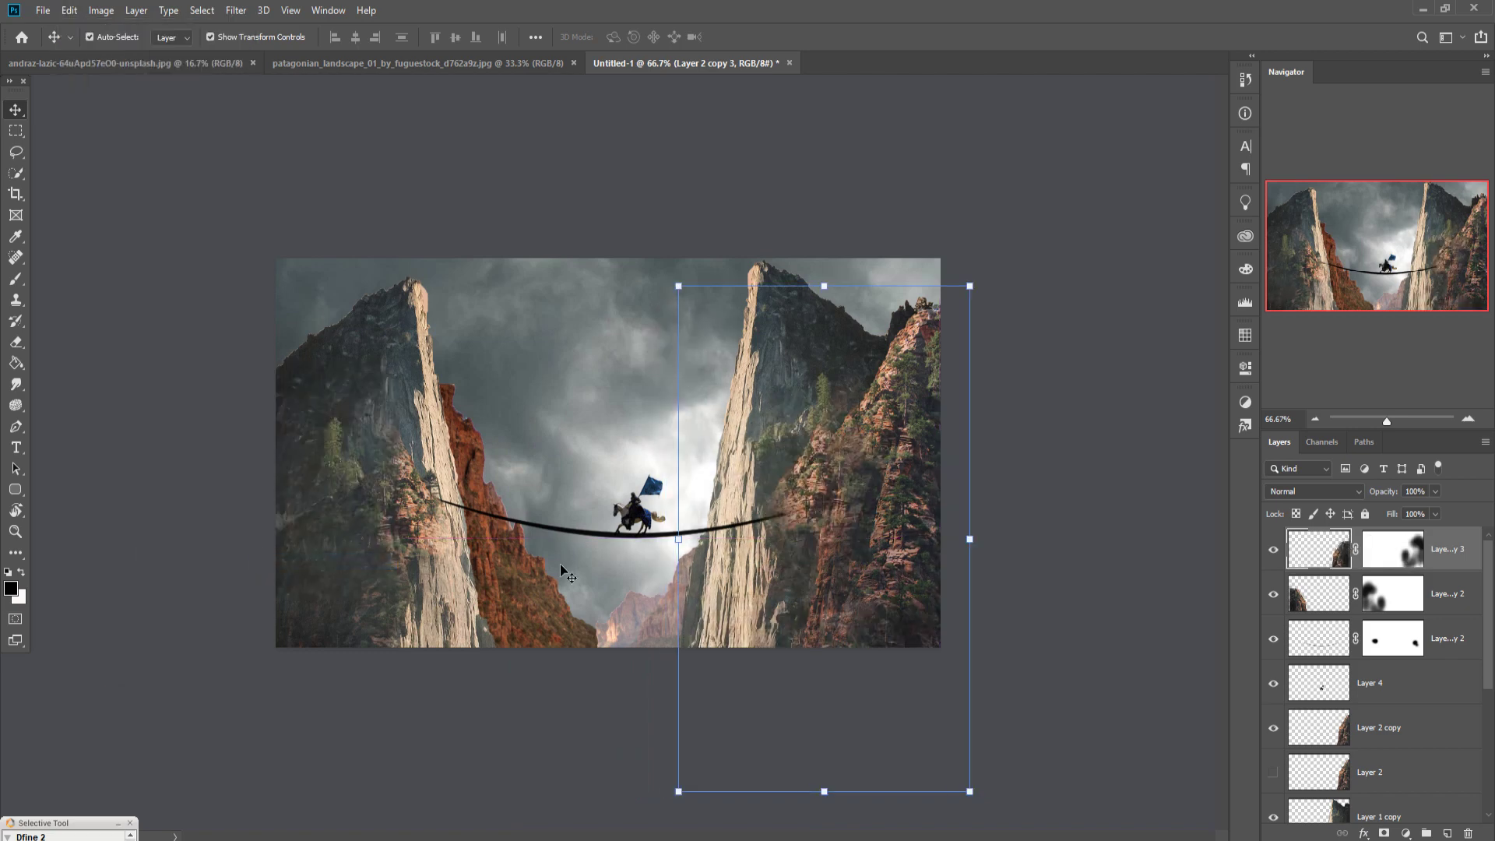
# Fit the flipped rock copy over the right pale cliff and stack it directly above Layer 1 copy, with its layer mask active
pyautogui.moveTo(820, 477); pyautogui.dragTo(744, 463)
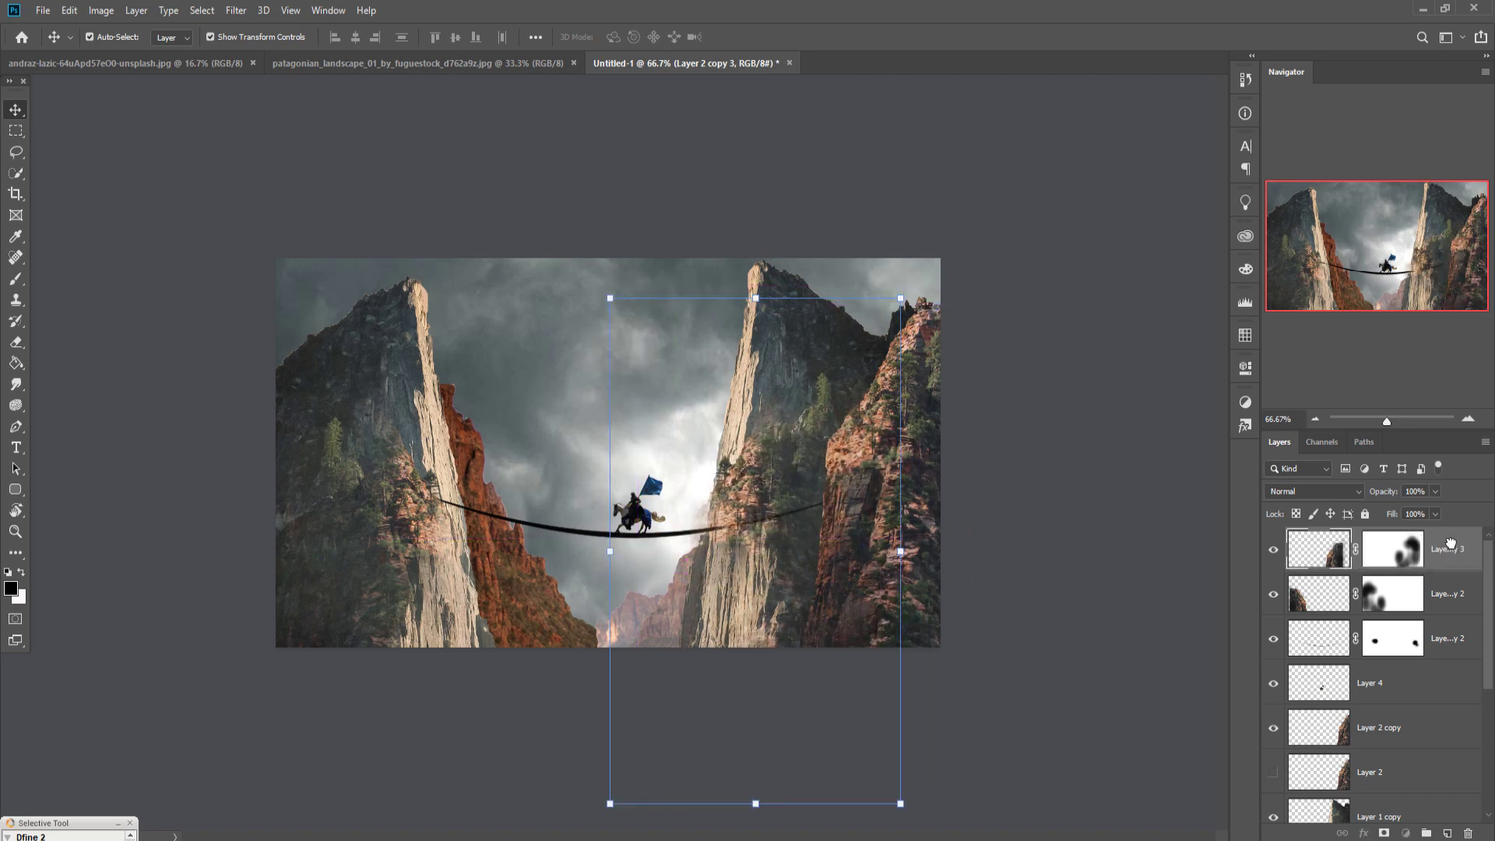
pyautogui.moveTo(1447, 526); pyautogui.dragTo(1443, 625)
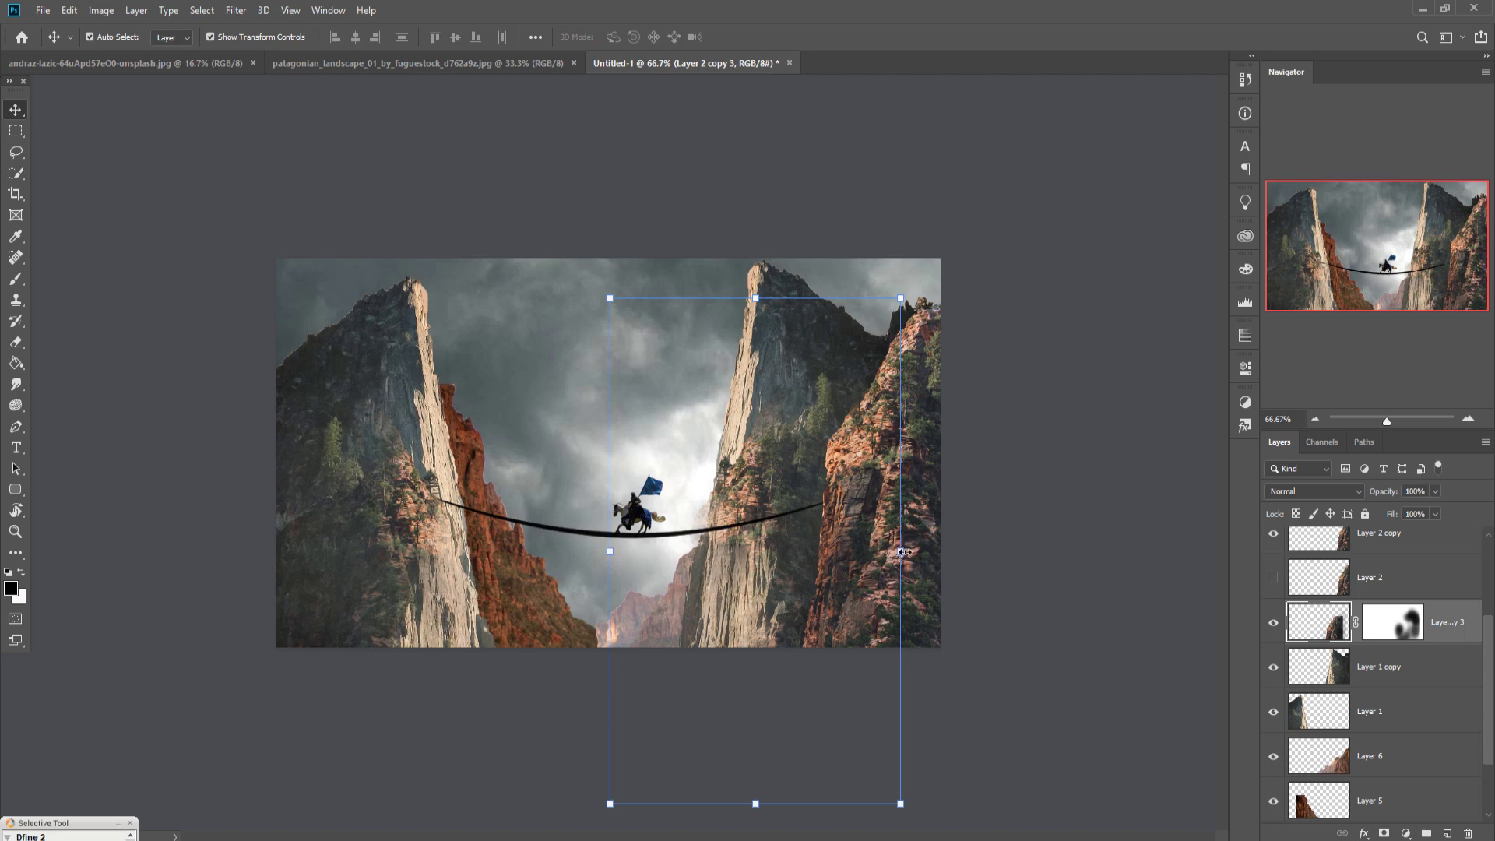
pyautogui.click(1401, 627)
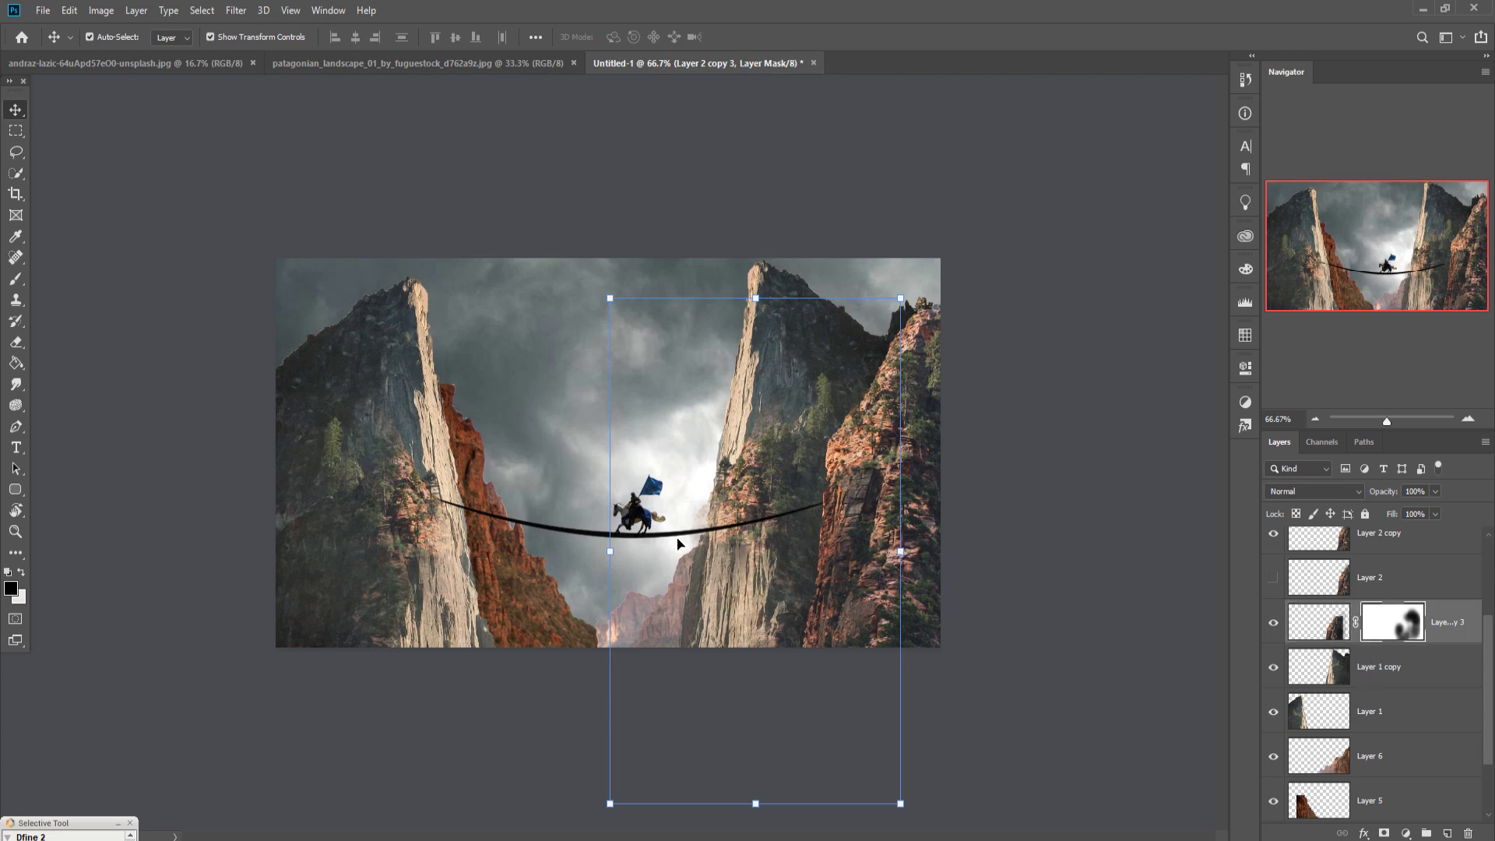
pyautogui.click(16, 278)
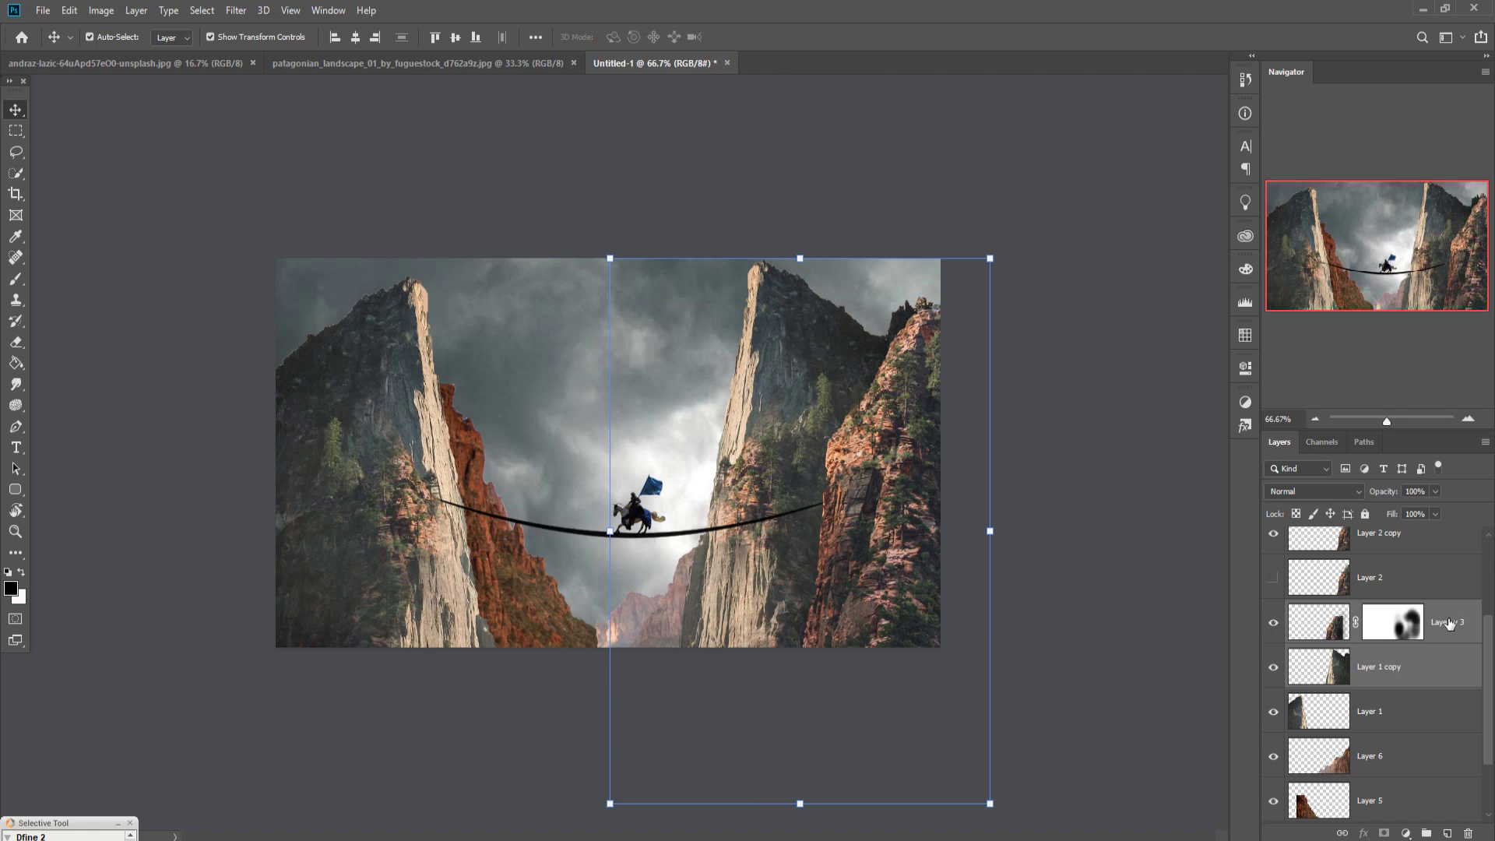
pyautogui.rightClick(1445, 614)
pyautogui.click(1263, 245)
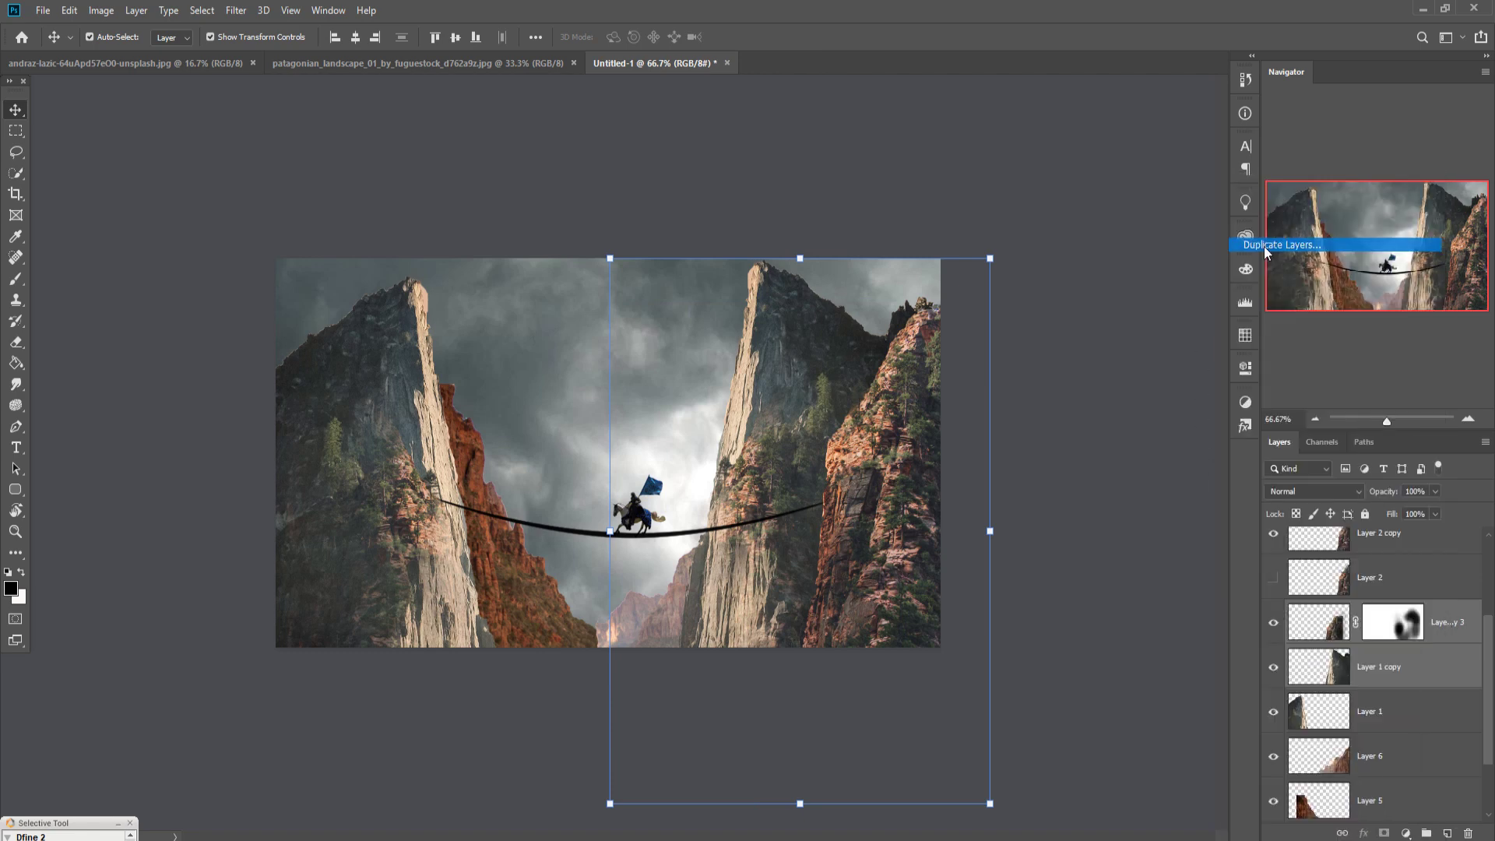
pyautogui.click(875, 242)
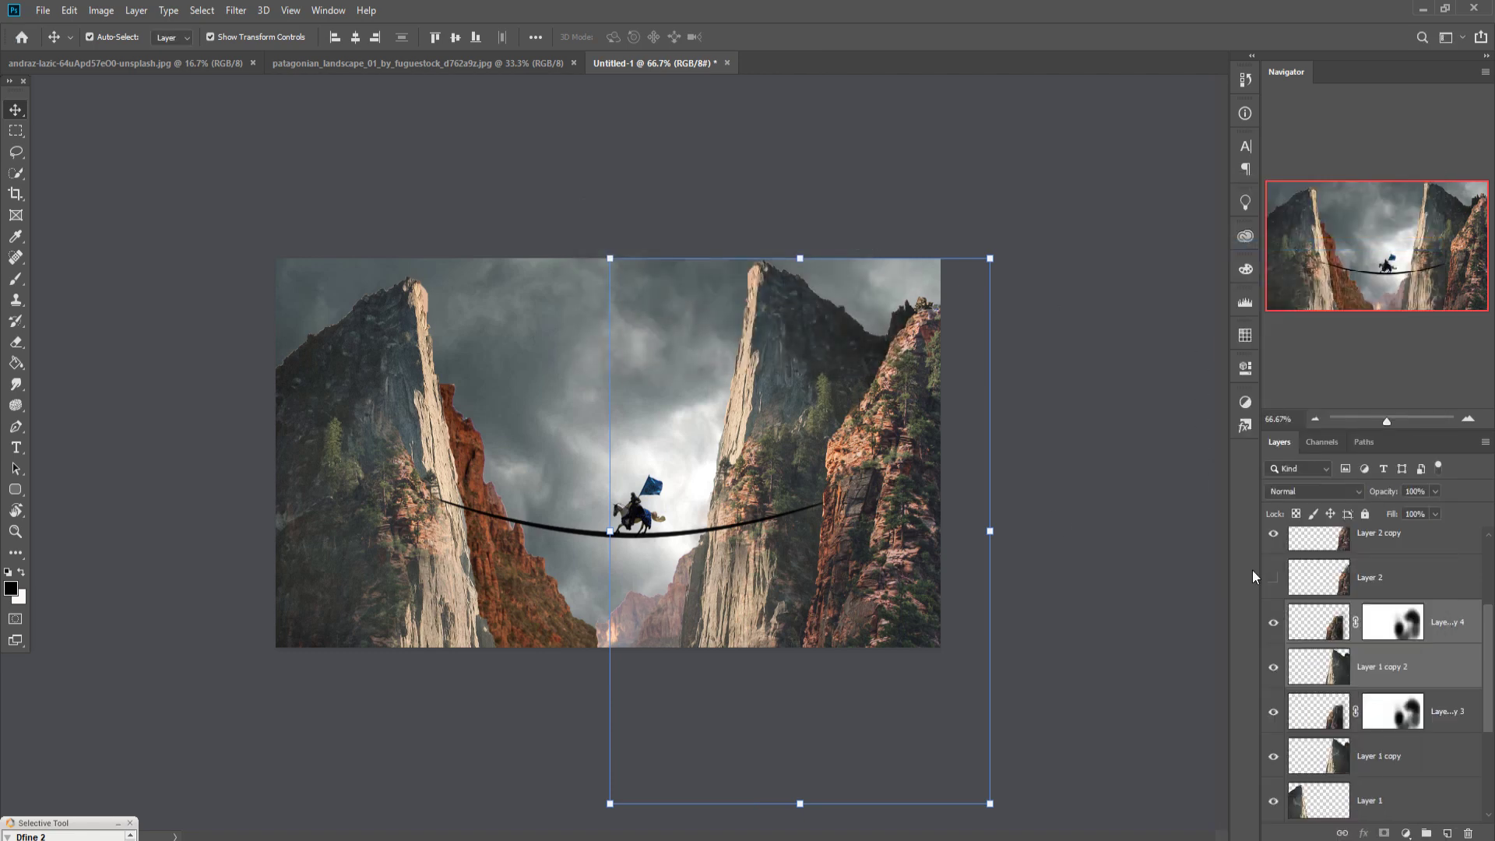
pyautogui.press('Delete')
# Merge the masked rock layer, Layer 2 copy 3, with the pale cliff layer, Layer 1 copy, into a single layer
pyautogui.rightClick(1458, 621)
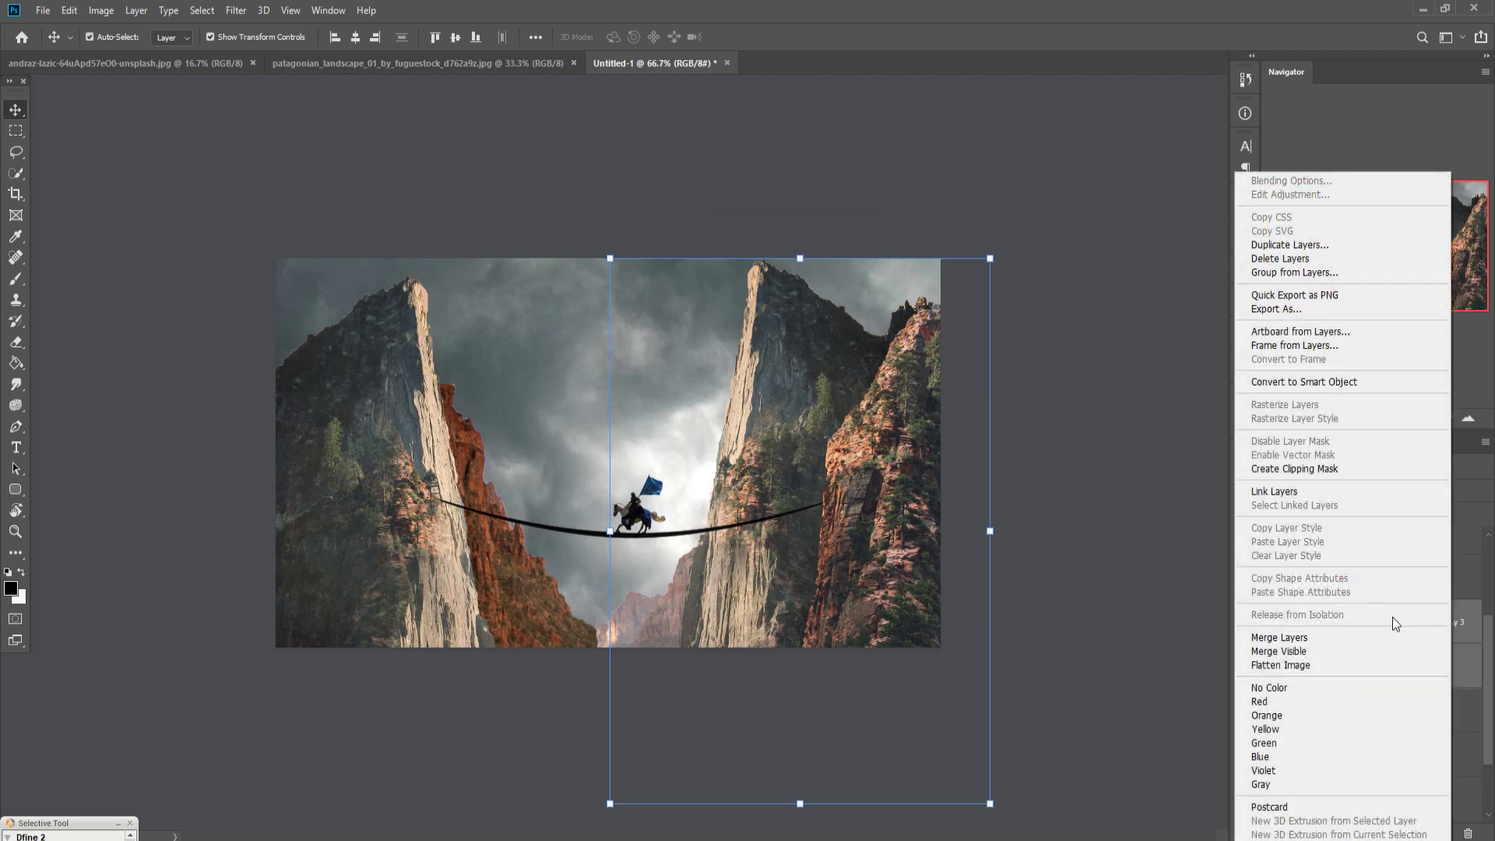
pyautogui.click(1323, 621)
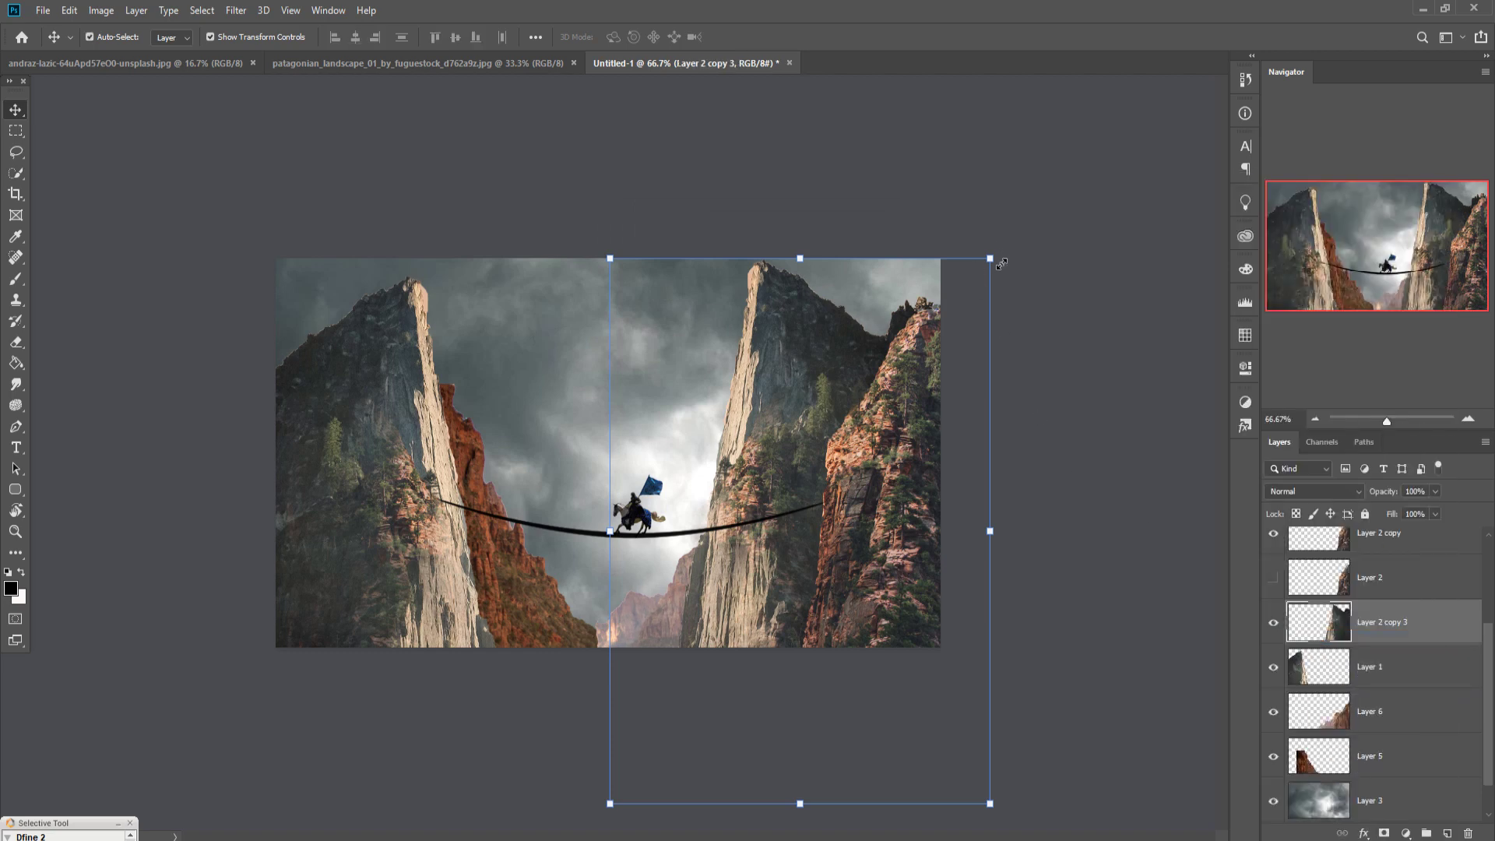
pyautogui.moveTo(1001, 263); pyautogui.dragTo(904, 401)
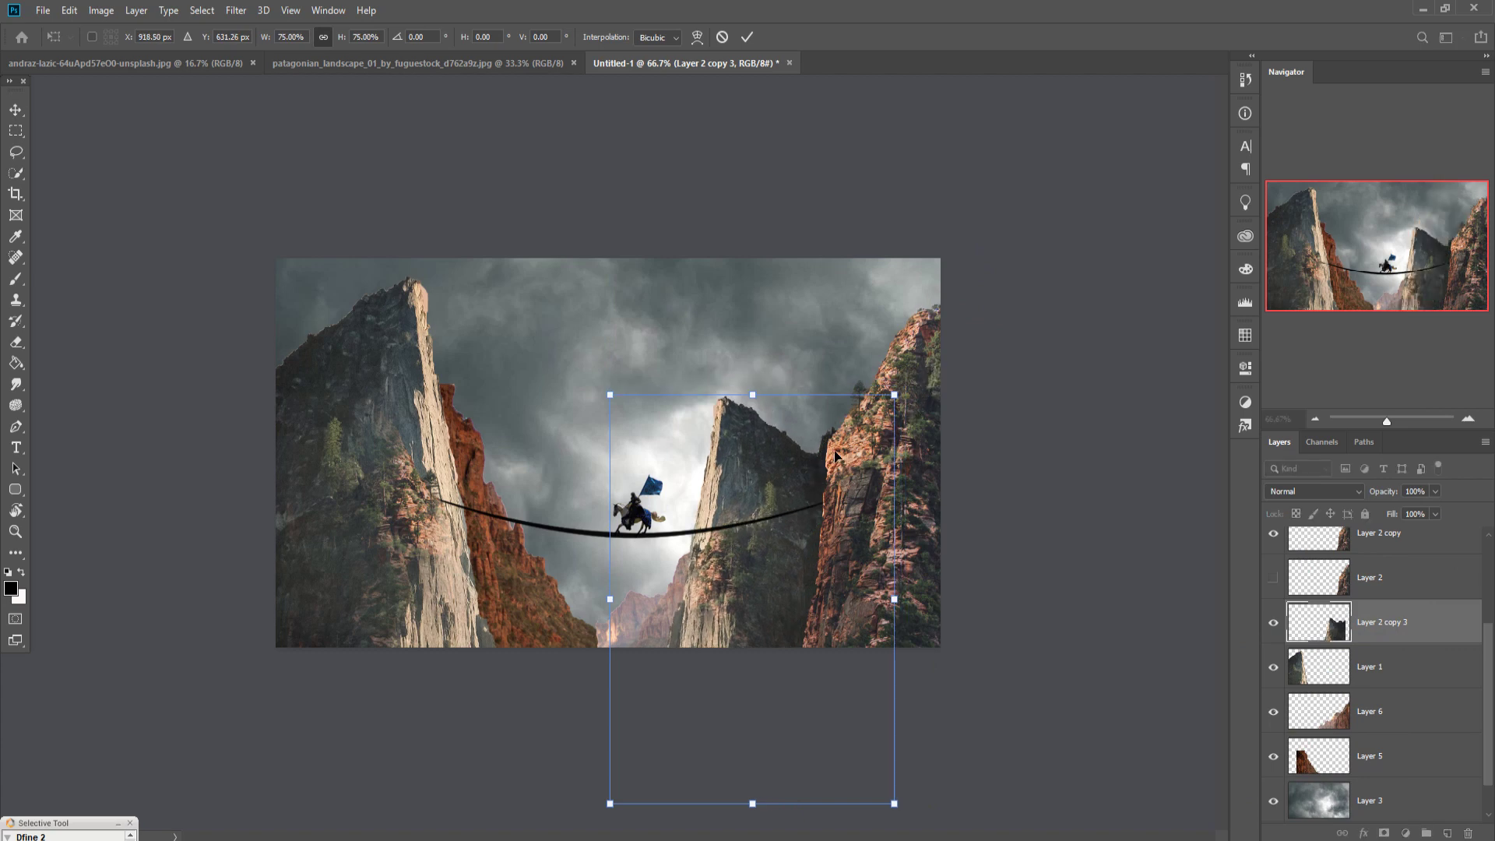
pyautogui.press('Escape')
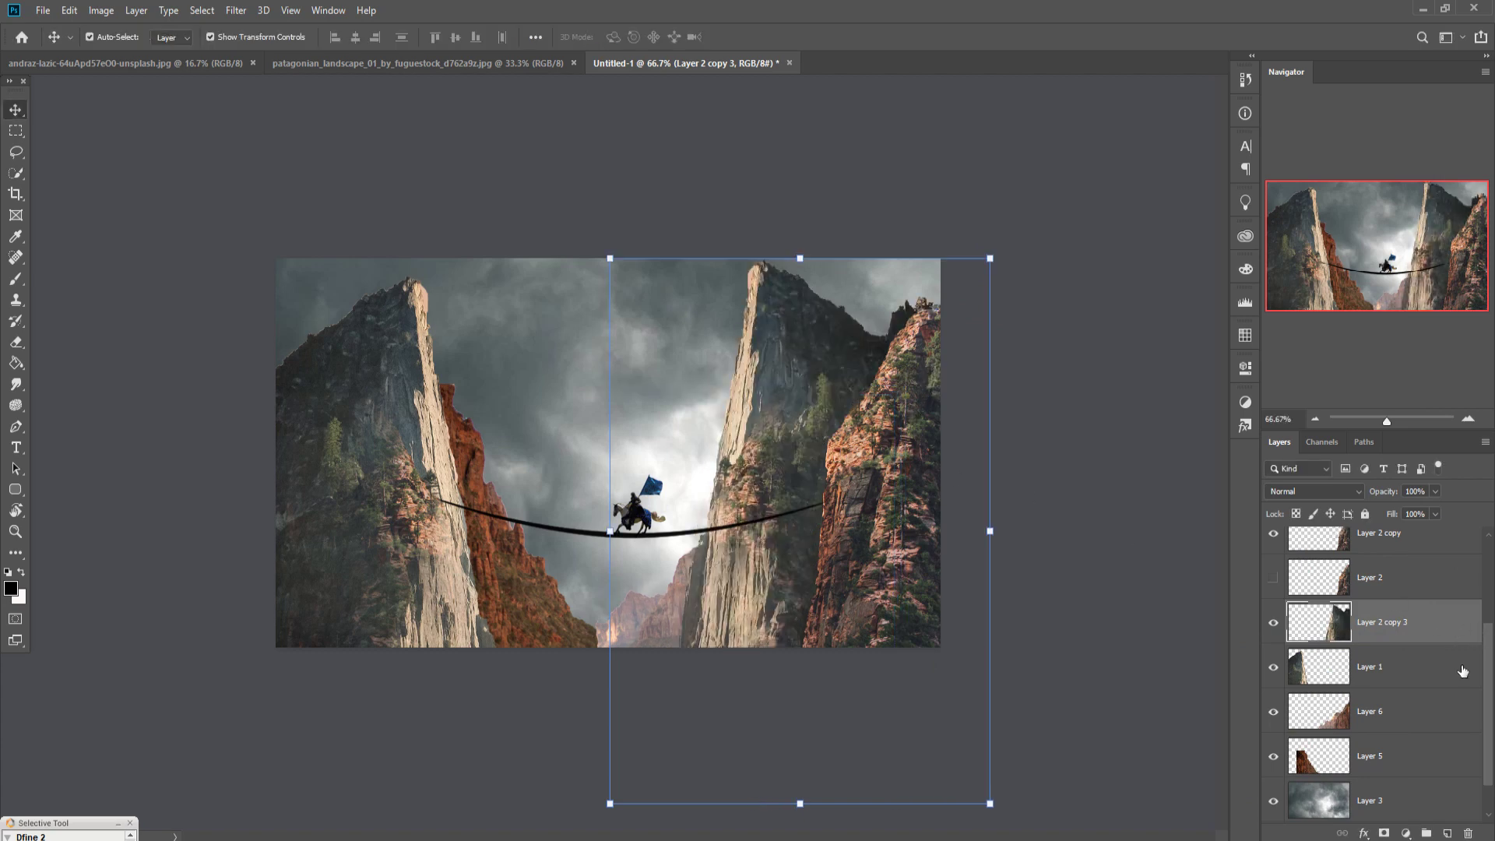
# Duplicate the merged right cliff layer, scale the copy to 75.17% and move it over the left cliffs
pyautogui.rightClick(1418, 622)
pyautogui.click(1261, 245)
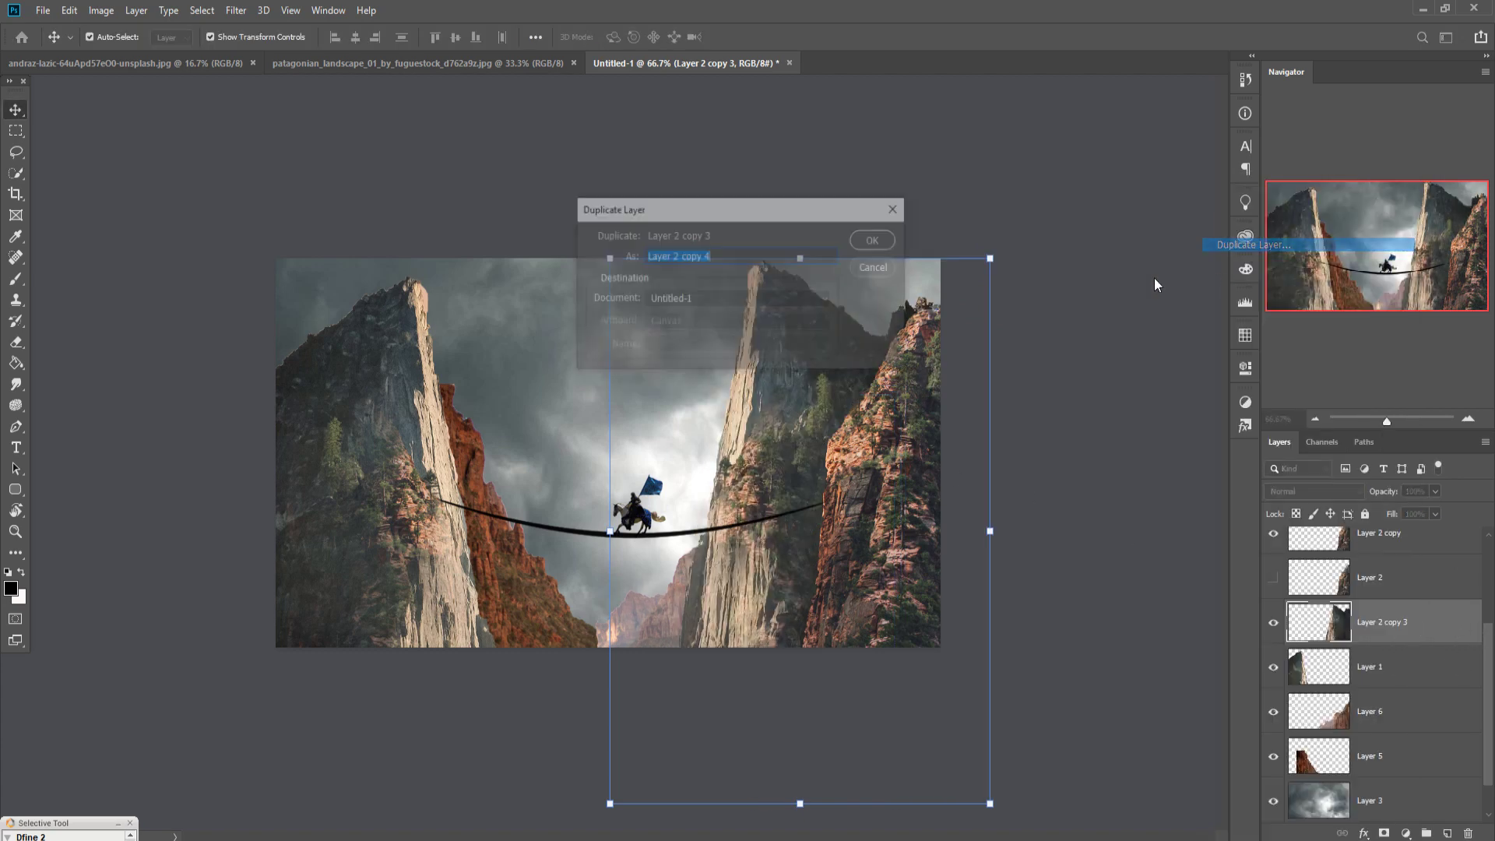
pyautogui.click(872, 240)
pyautogui.hotkey('ctrl', 't')
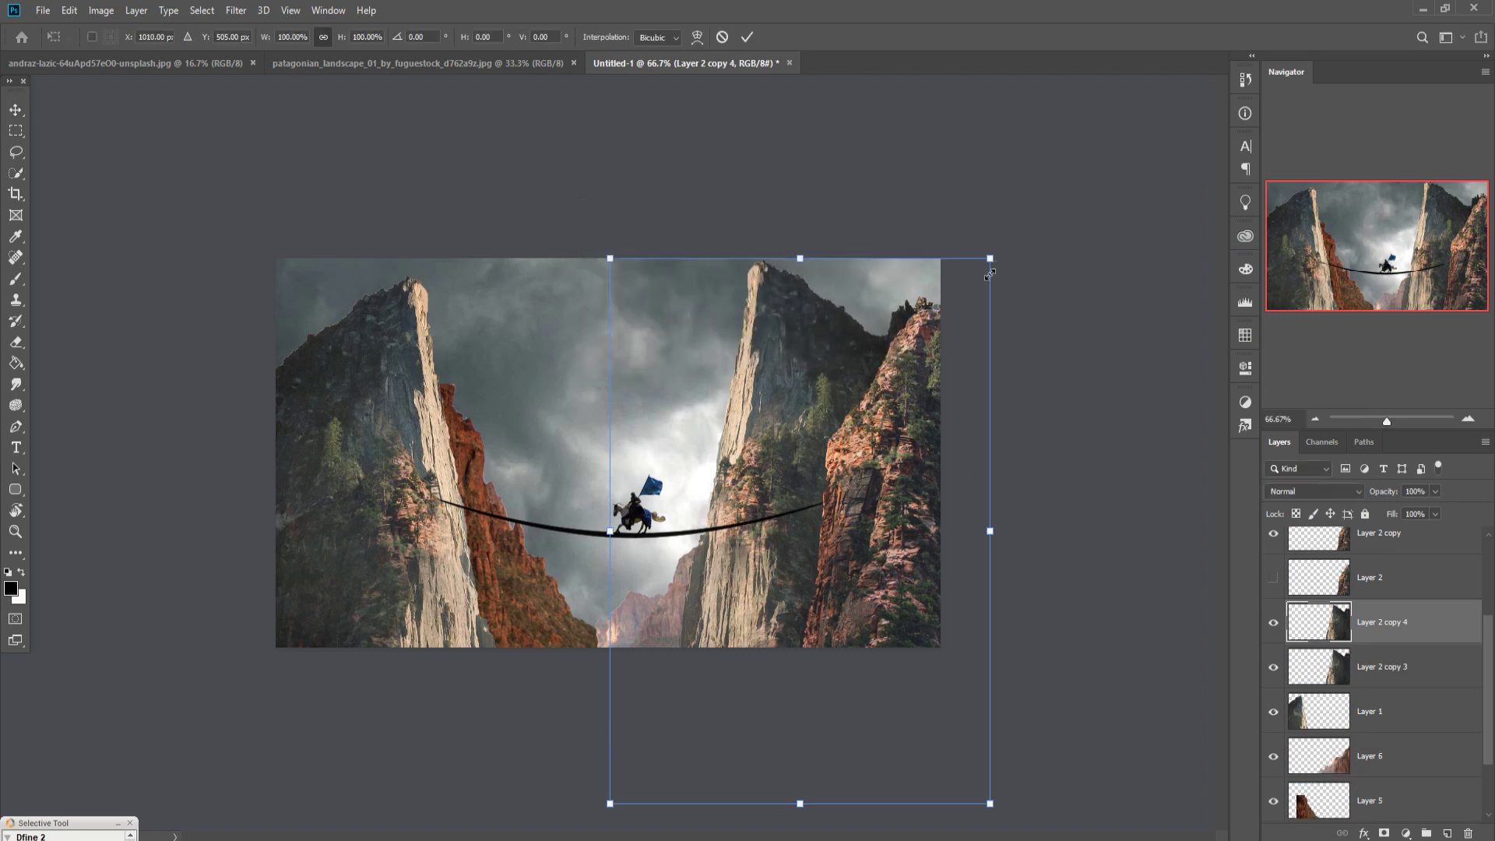
pyautogui.moveTo(989, 274); pyautogui.dragTo(897, 398)
pyautogui.moveTo(746, 467); pyautogui.dragTo(530, 369)
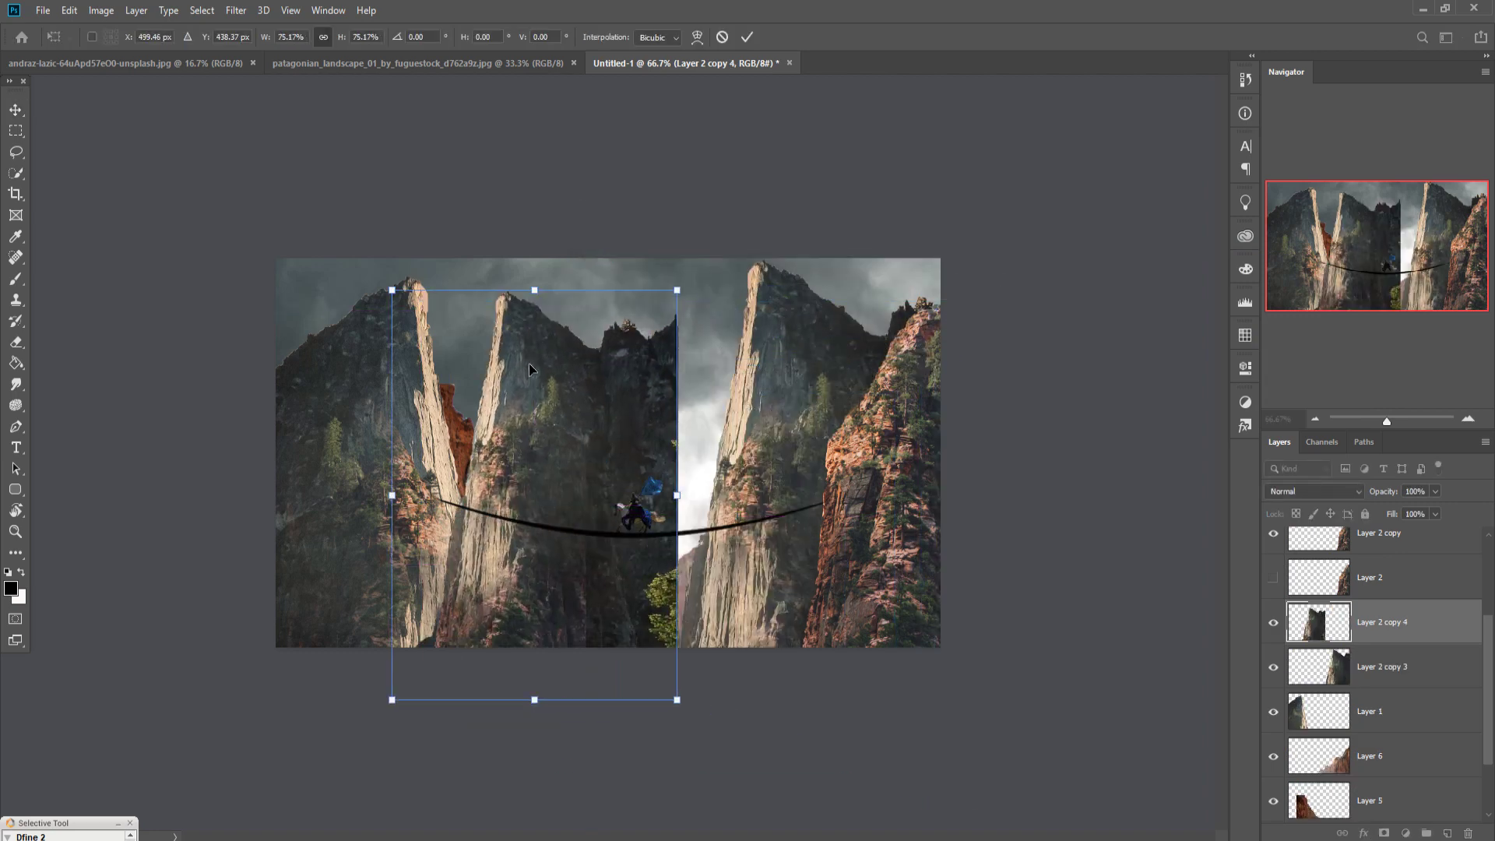
# Flip the cliff copy horizontally and shift it slightly up and left between the left cliff and the knight
pyautogui.click(70, 11)
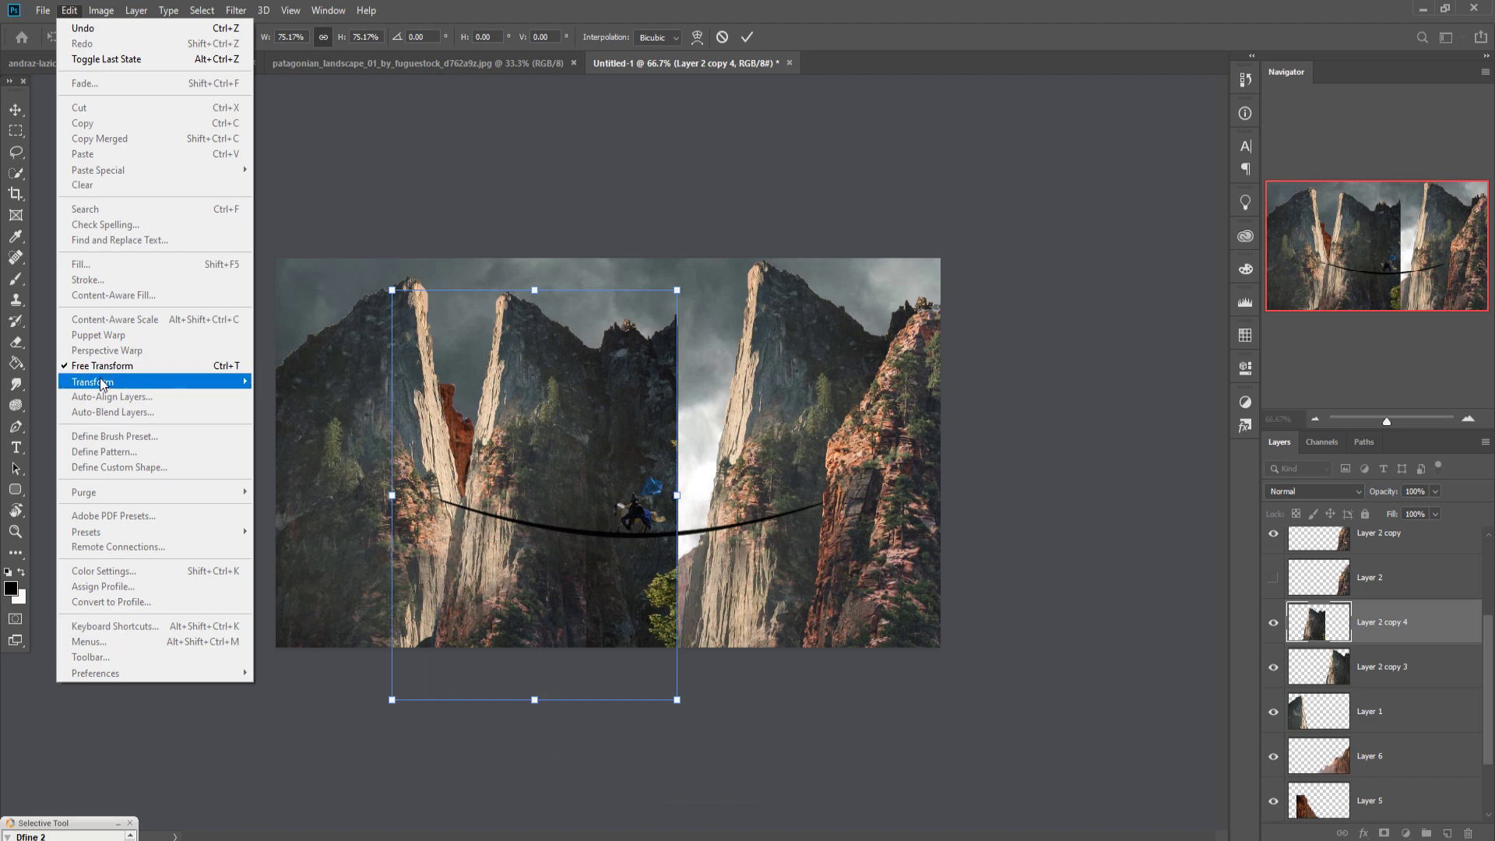
pyautogui.moveTo(102, 383)
pyautogui.click(289, 565)
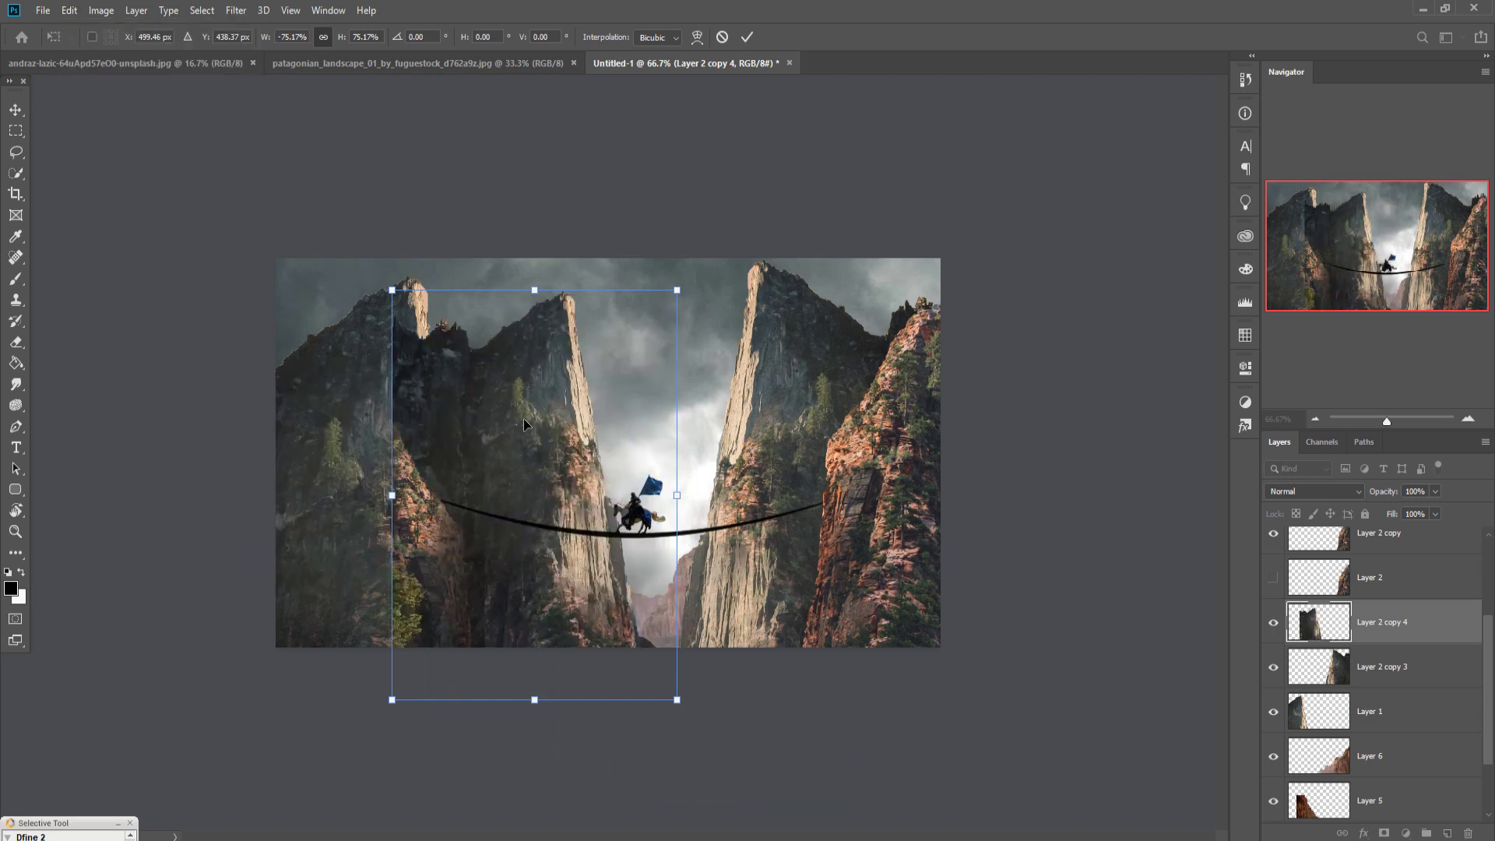
pyautogui.moveTo(524, 424); pyautogui.dragTo(513, 385)
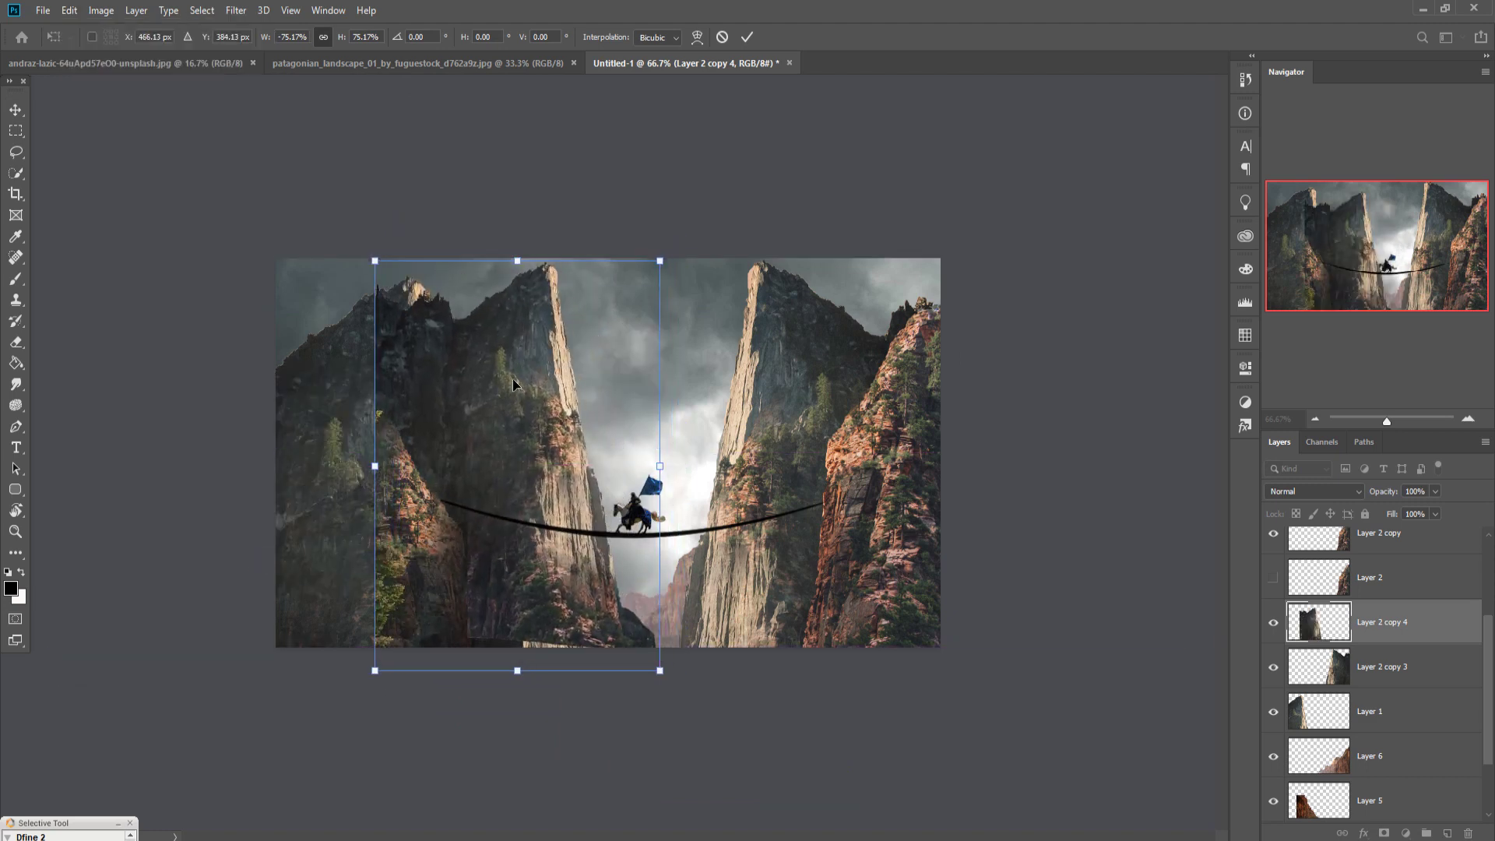
pyautogui.press('Return')
# Stack the flipped cliff copy directly above the sky layer, Layer 3, then enlarge it to 104.58% and lower it behind the left red cliff
pyautogui.moveTo(1318, 622); pyautogui.dragTo(1394, 748)
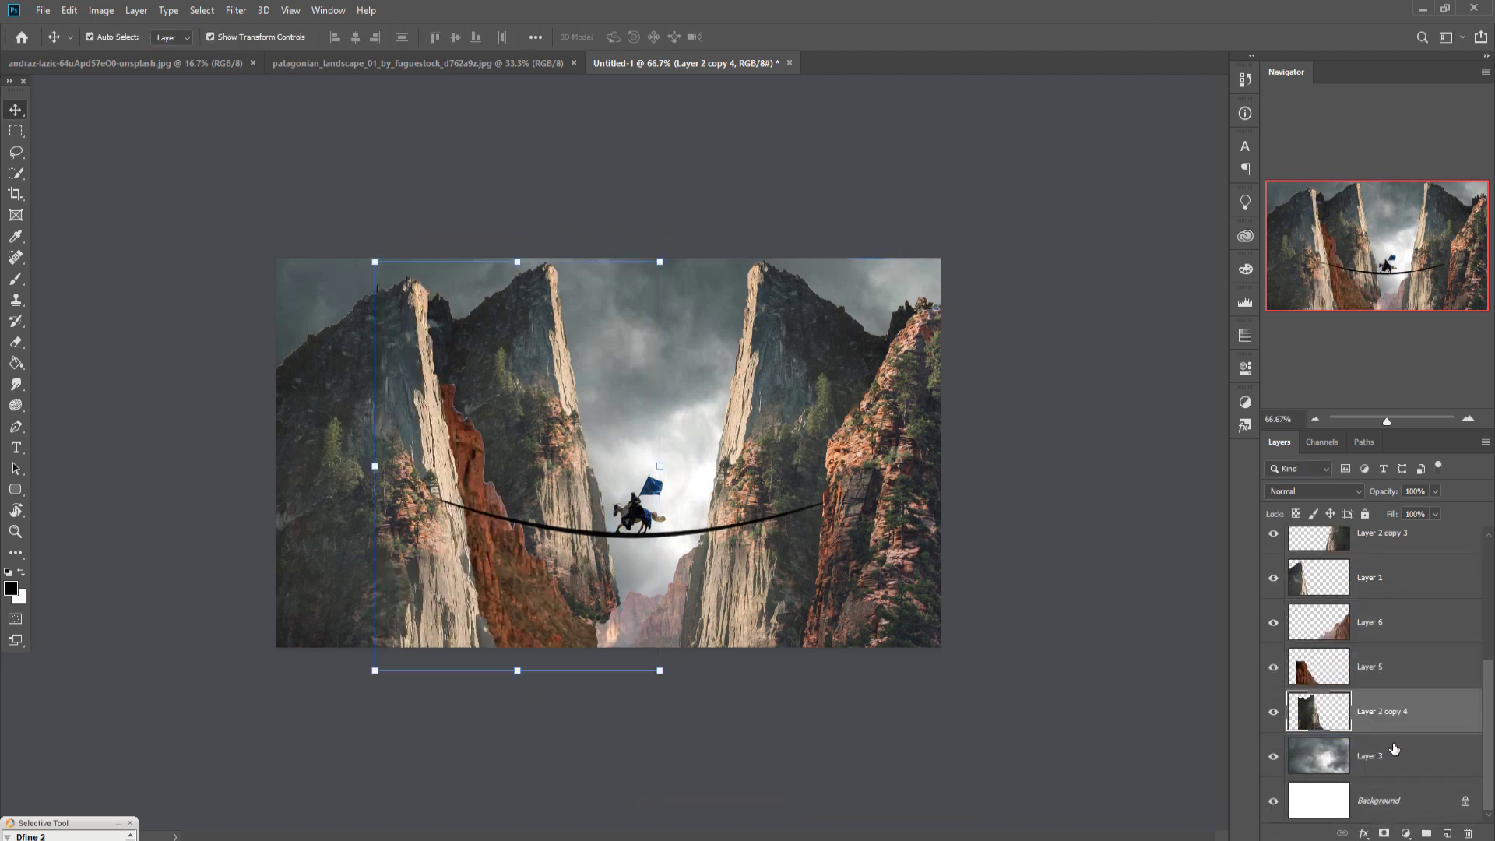
pyautogui.moveTo(548, 405); pyautogui.dragTo(534, 447)
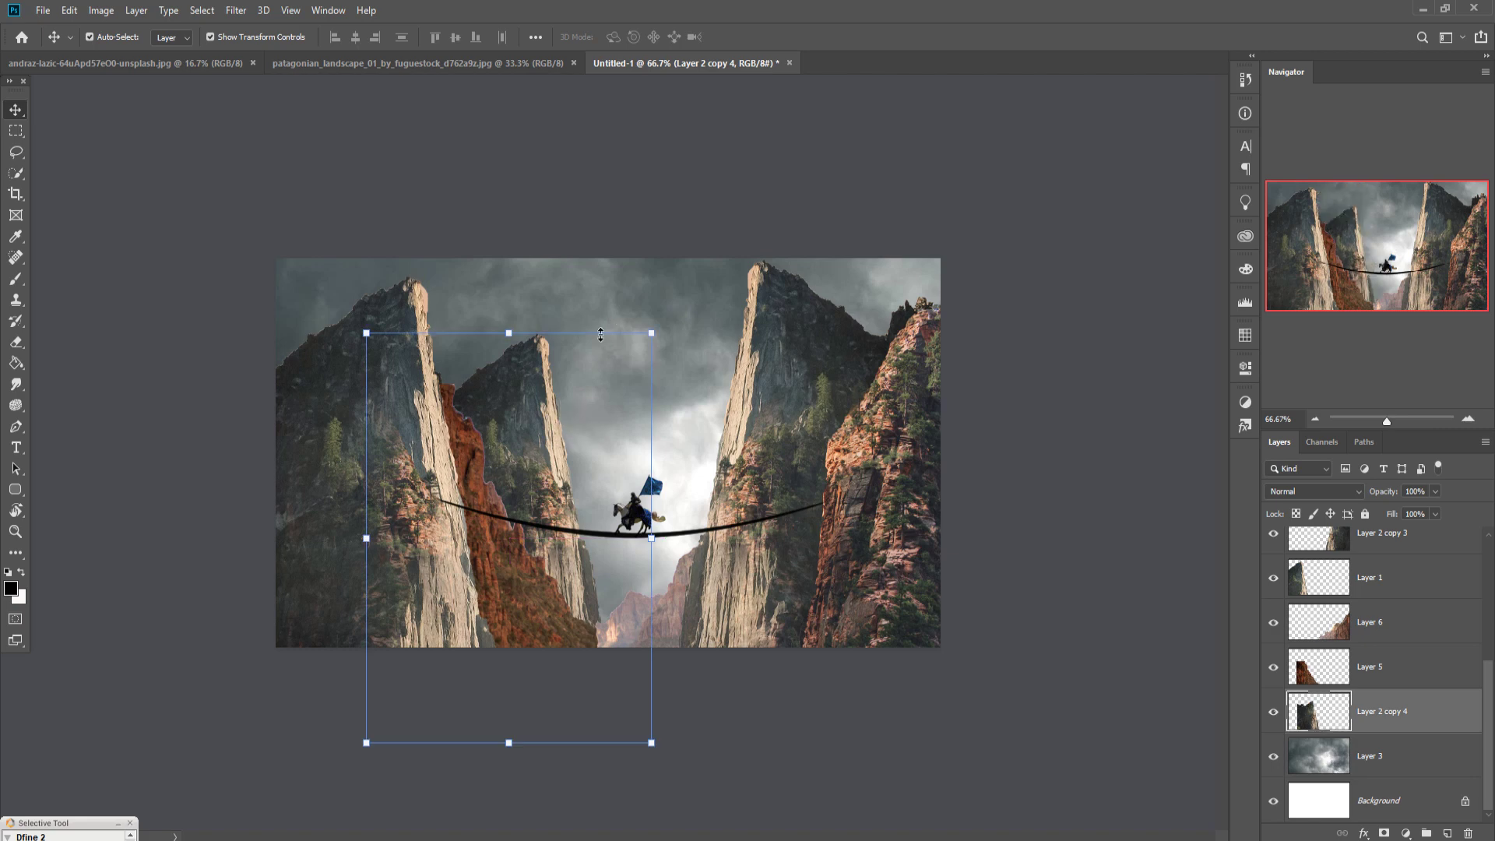
pyautogui.moveTo(653, 342); pyautogui.dragTo(663, 312)
pyautogui.moveTo(601, 384); pyautogui.dragTo(529, 422)
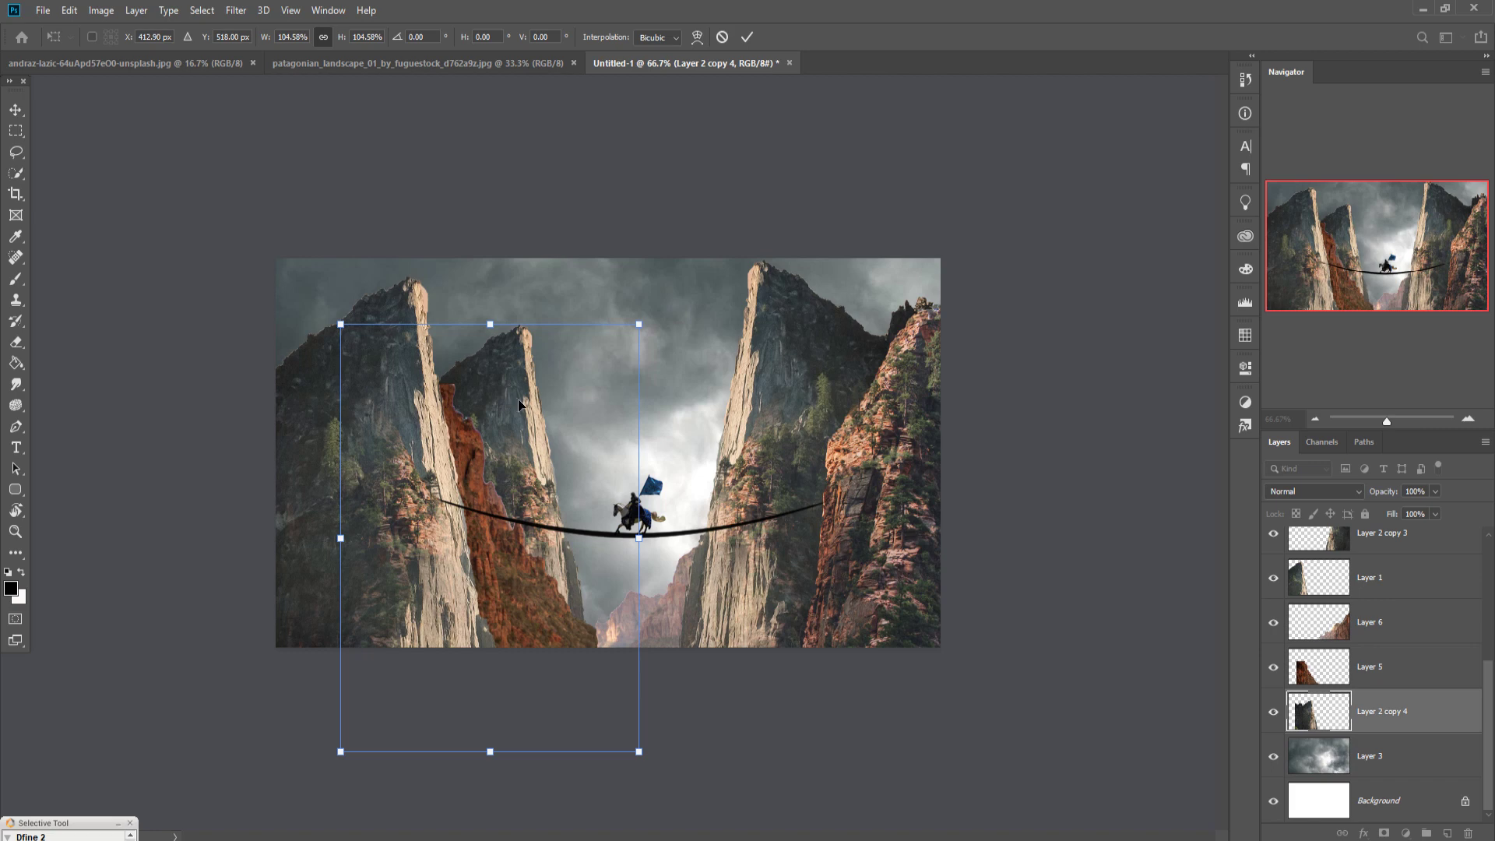
pyautogui.click(745, 38)
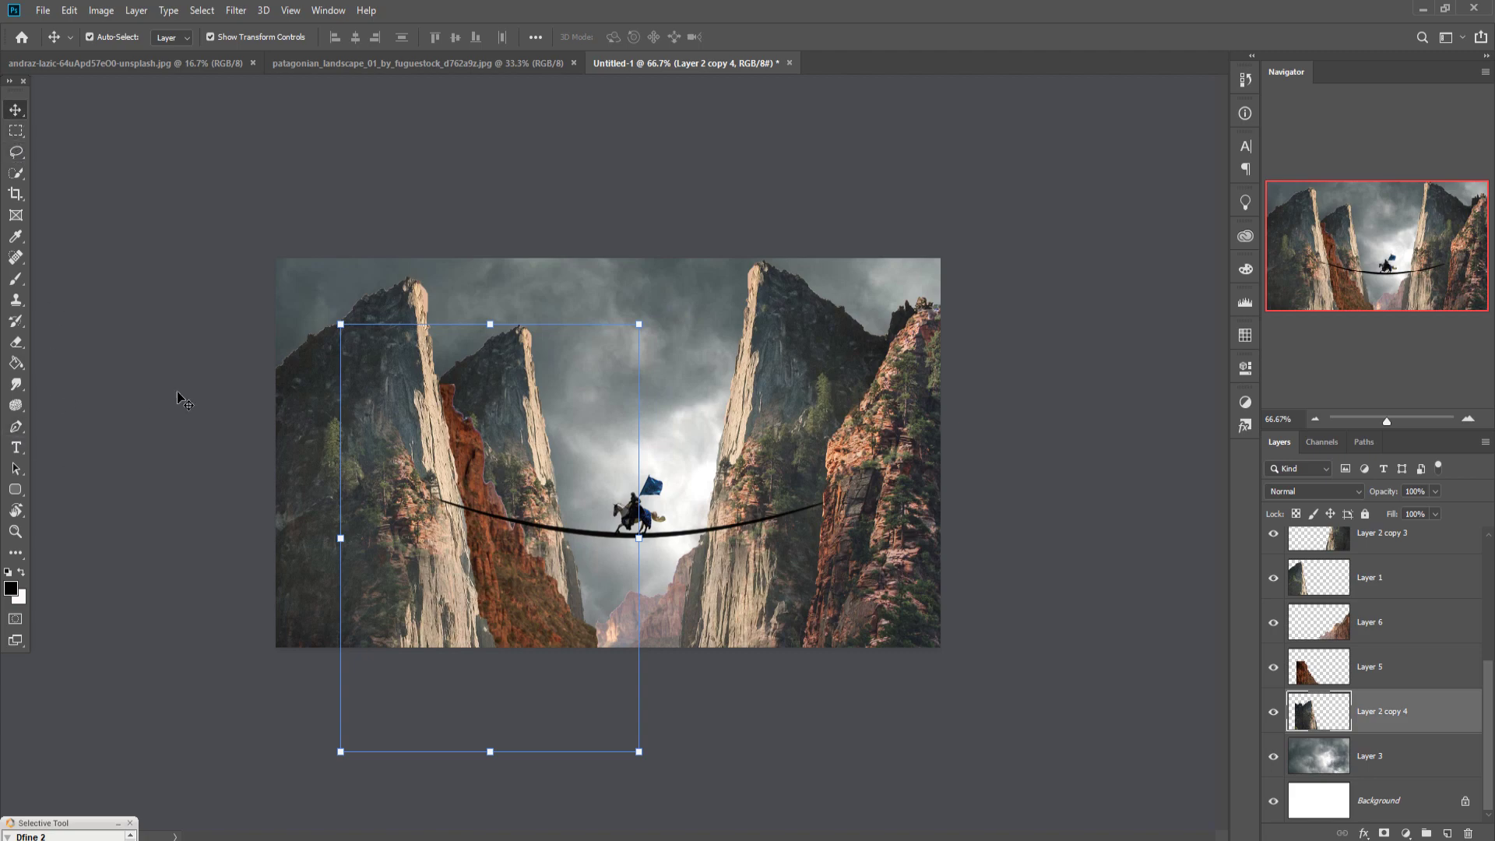
# Set up the Brush tool with the Hard Round Pressure Size tip and reduce its size to 5 px
pyautogui.hotkey('ctrl', '+')
pyautogui.hotkey('ctrl', '+')
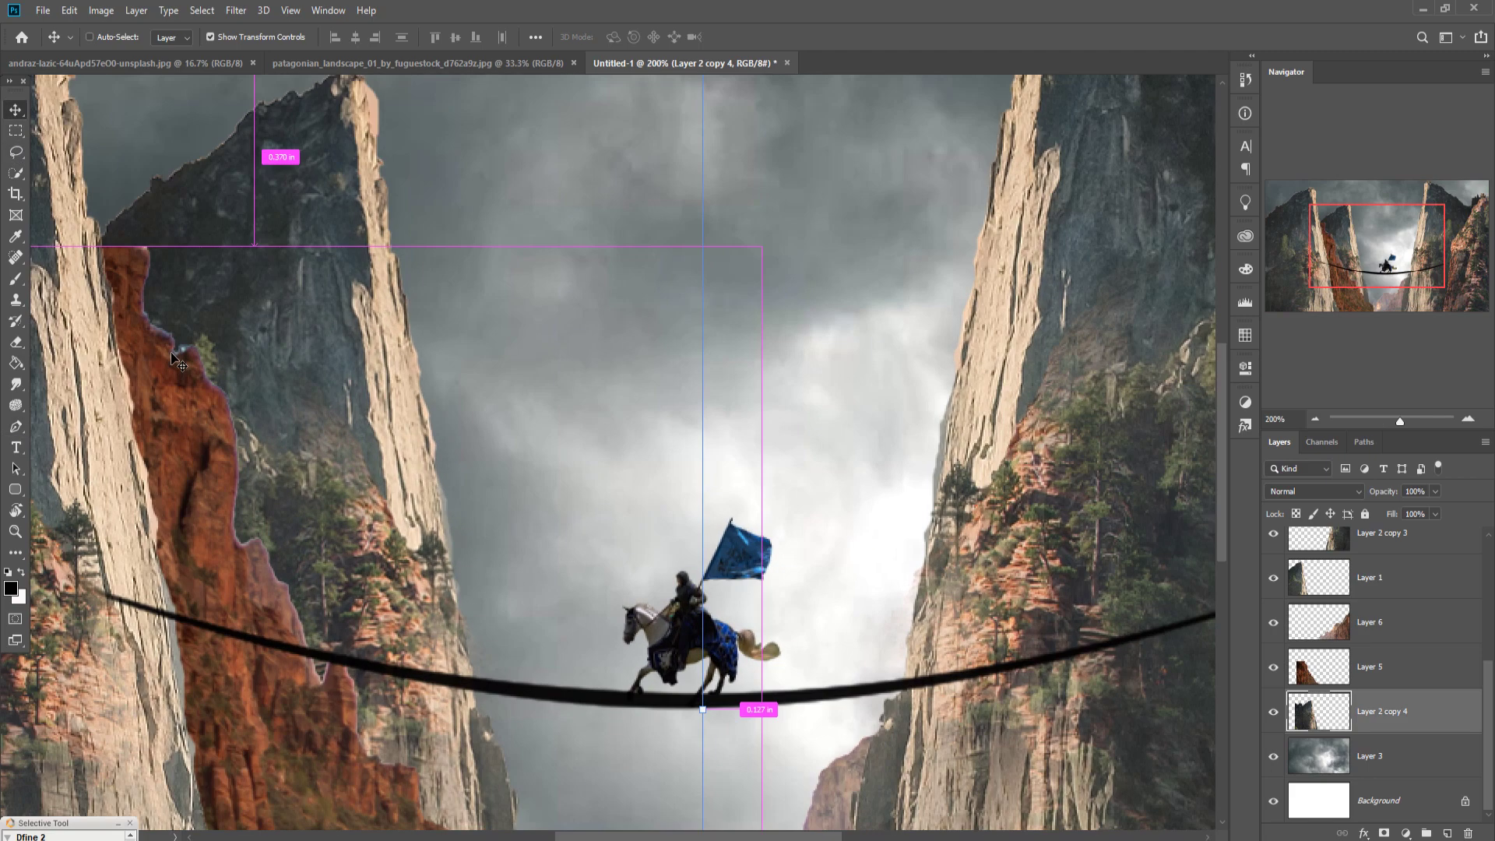
pyautogui.hotkey('ctrl', '-')
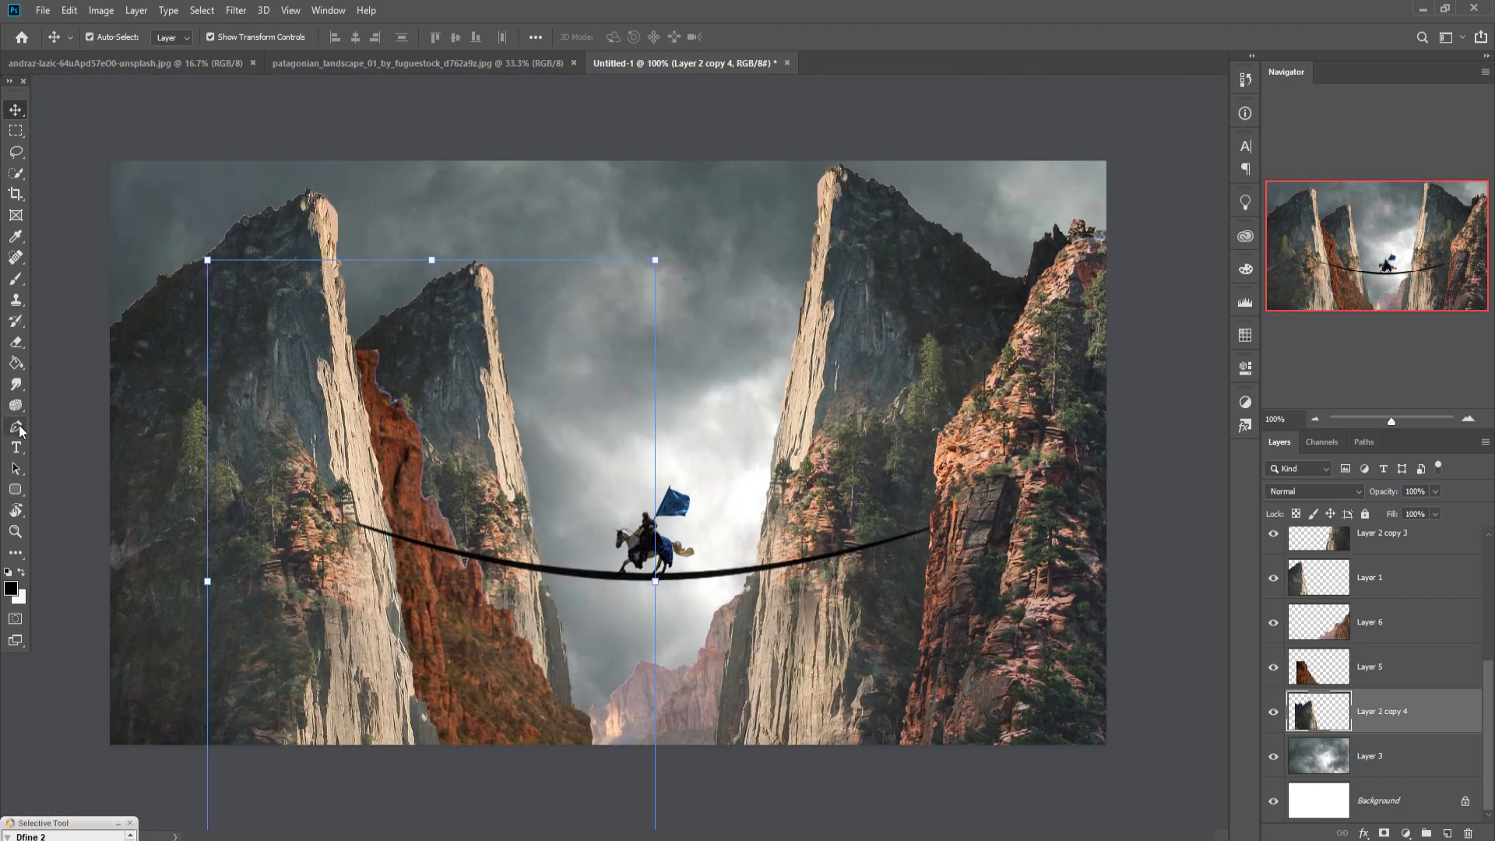
pyautogui.click(15, 278)
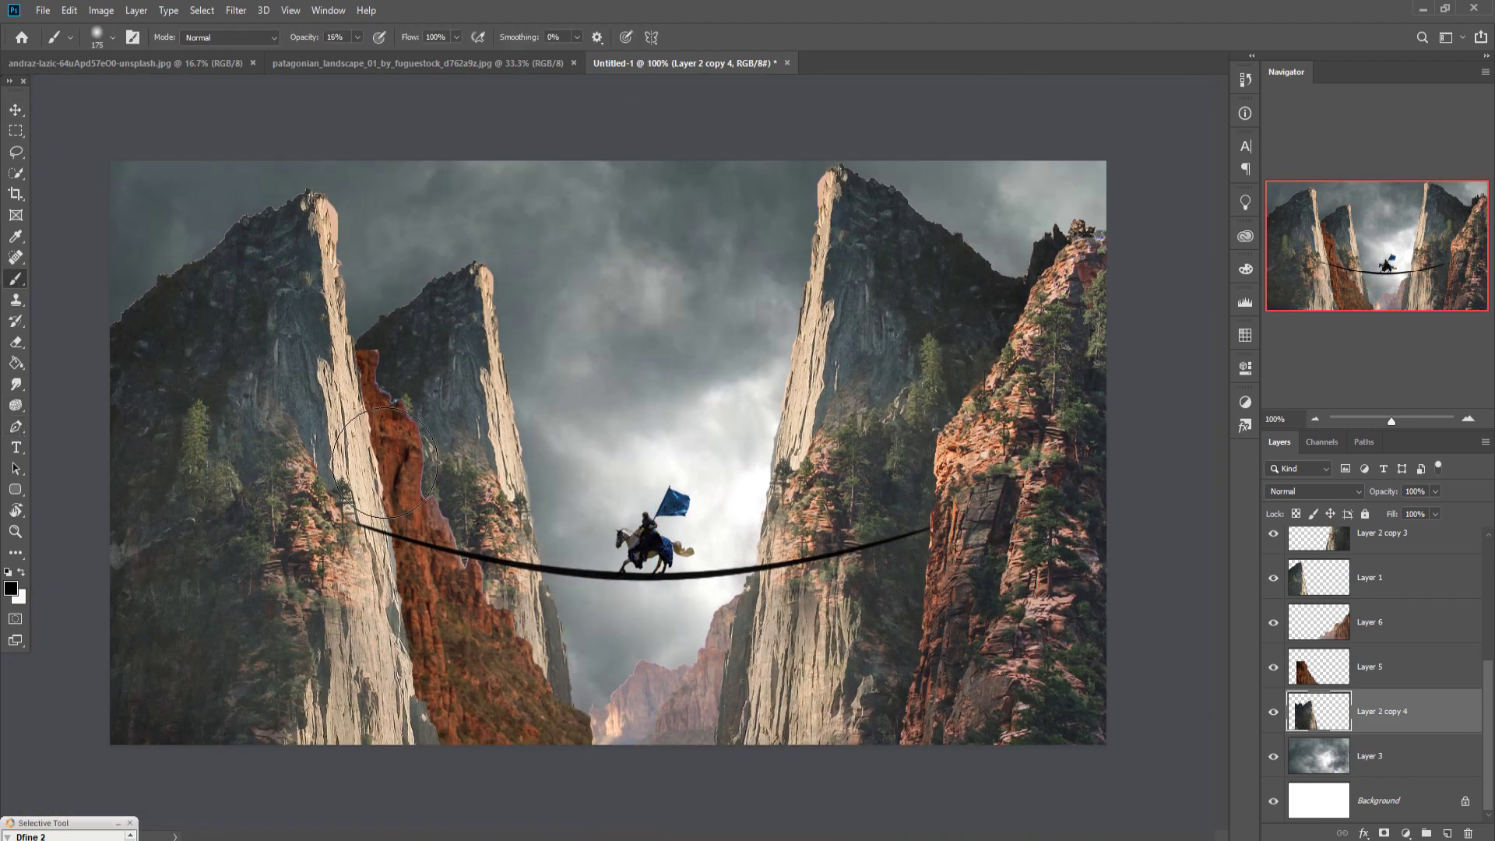
pyautogui.click(113, 36)
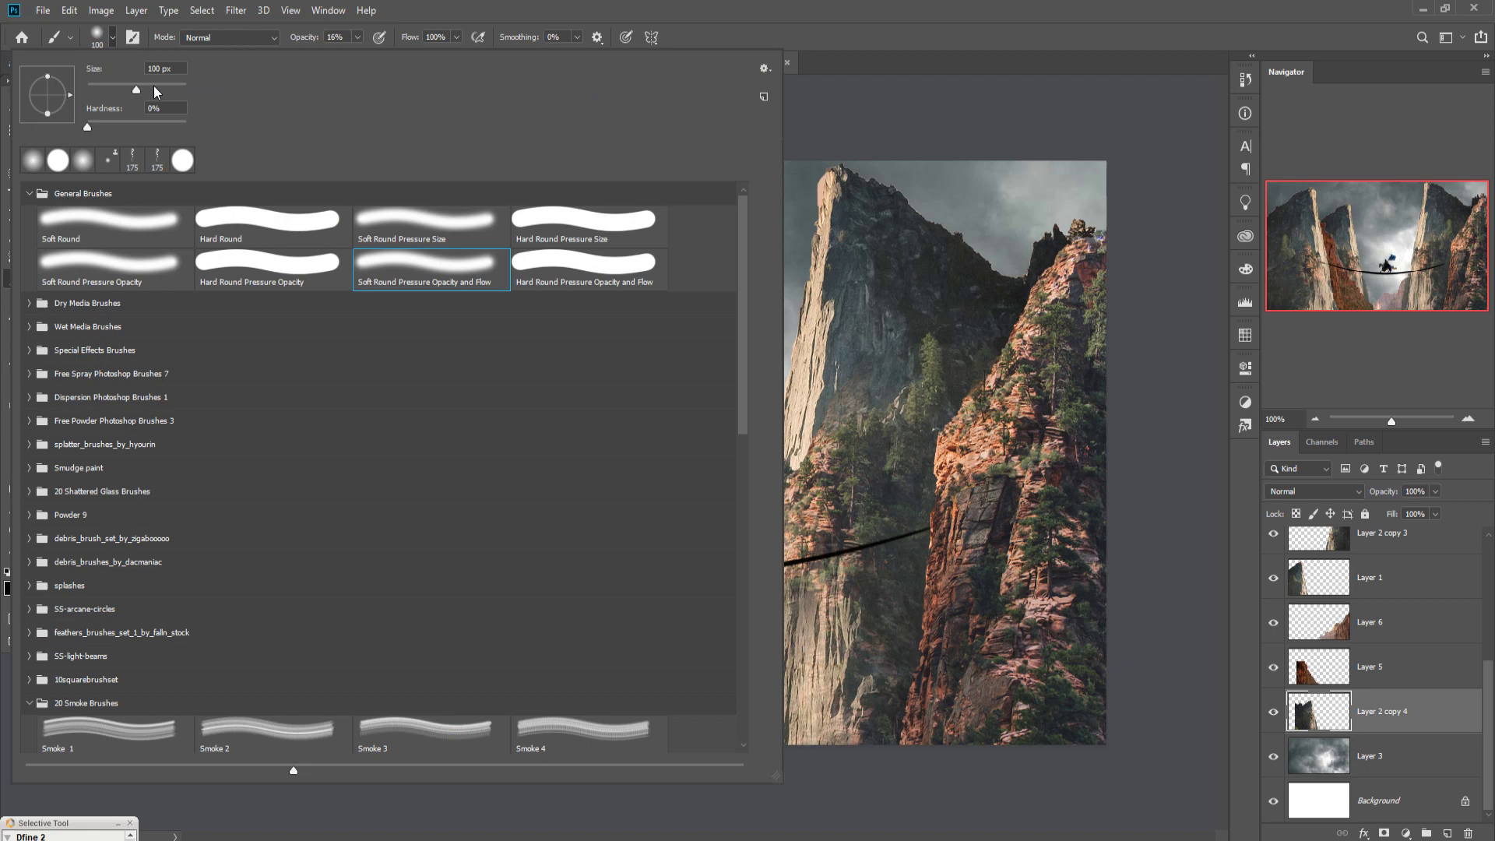
pyautogui.click(566, 236)
pyautogui.click(966, 18)
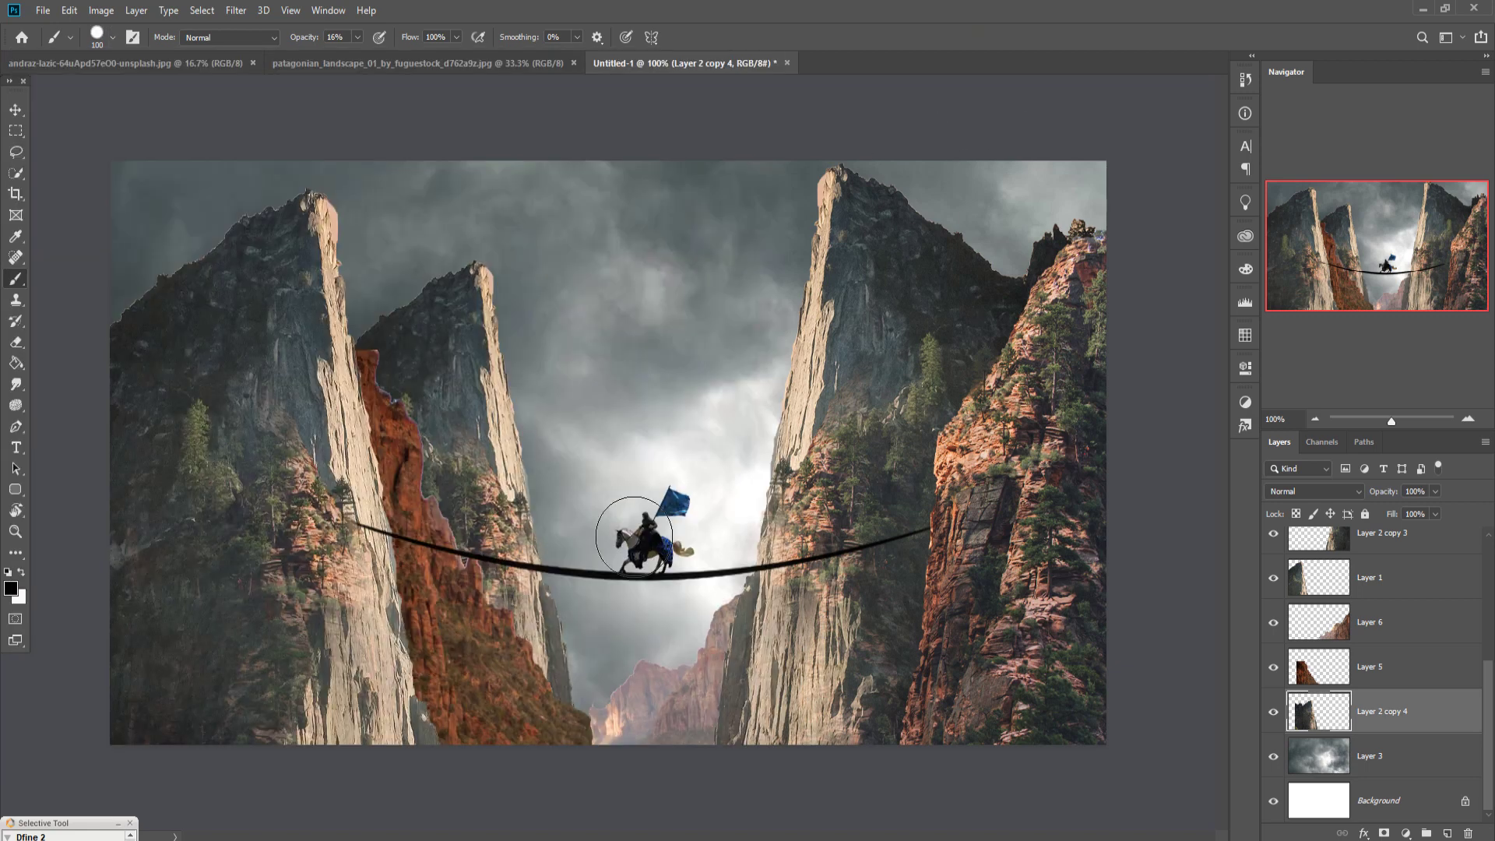
pyautogui.press('[')
pyautogui.press('[')
pyautogui.press('[')
pyautogui.press('[')
pyautogui.press('[')
pyautogui.press('[')
pyautogui.press('[')
pyautogui.press('[')
pyautogui.press('[')
pyautogui.press('[')
pyautogui.press('[')
pyautogui.press('[')
pyautogui.press('[')
pyautogui.hotkey('ctrl', '+')
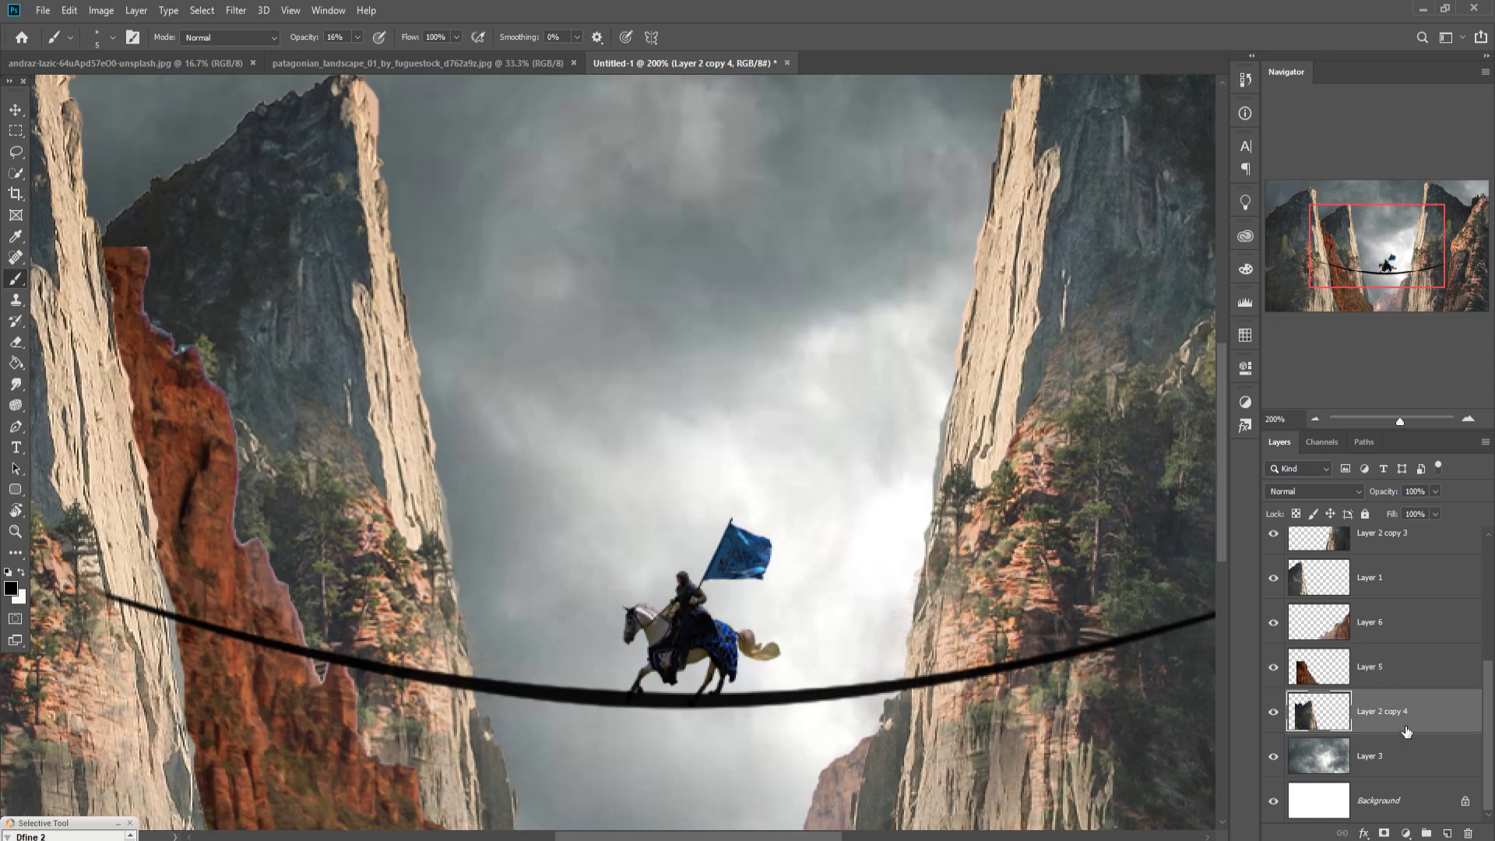
# Add a new empty layer directly above the masked rope layer, Layer 4 copy 2
pyautogui.moveTo(1487, 721); pyautogui.dragTo(1490, 595)
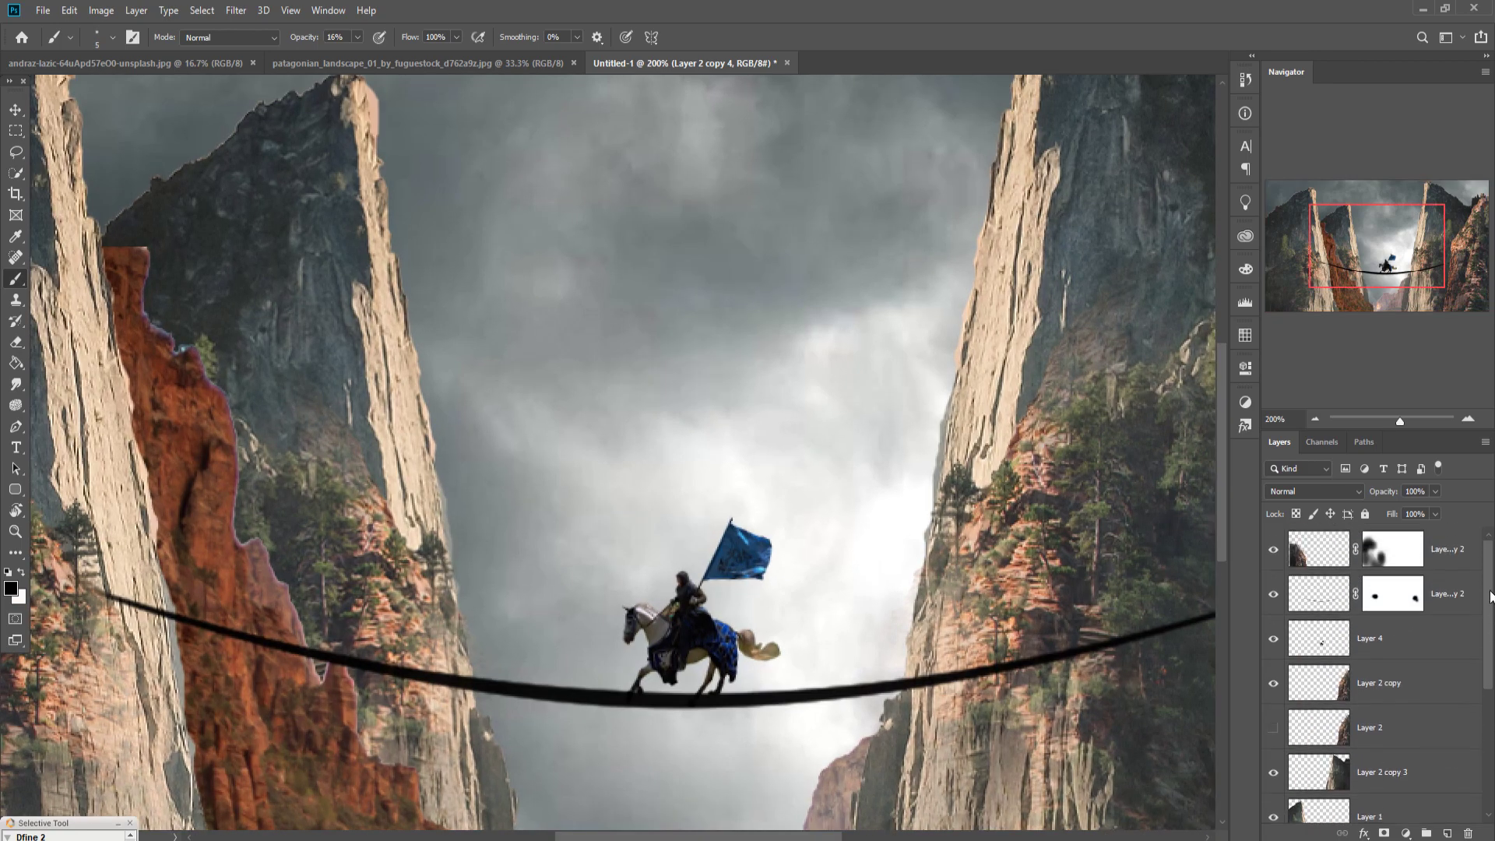
pyautogui.click(1444, 604)
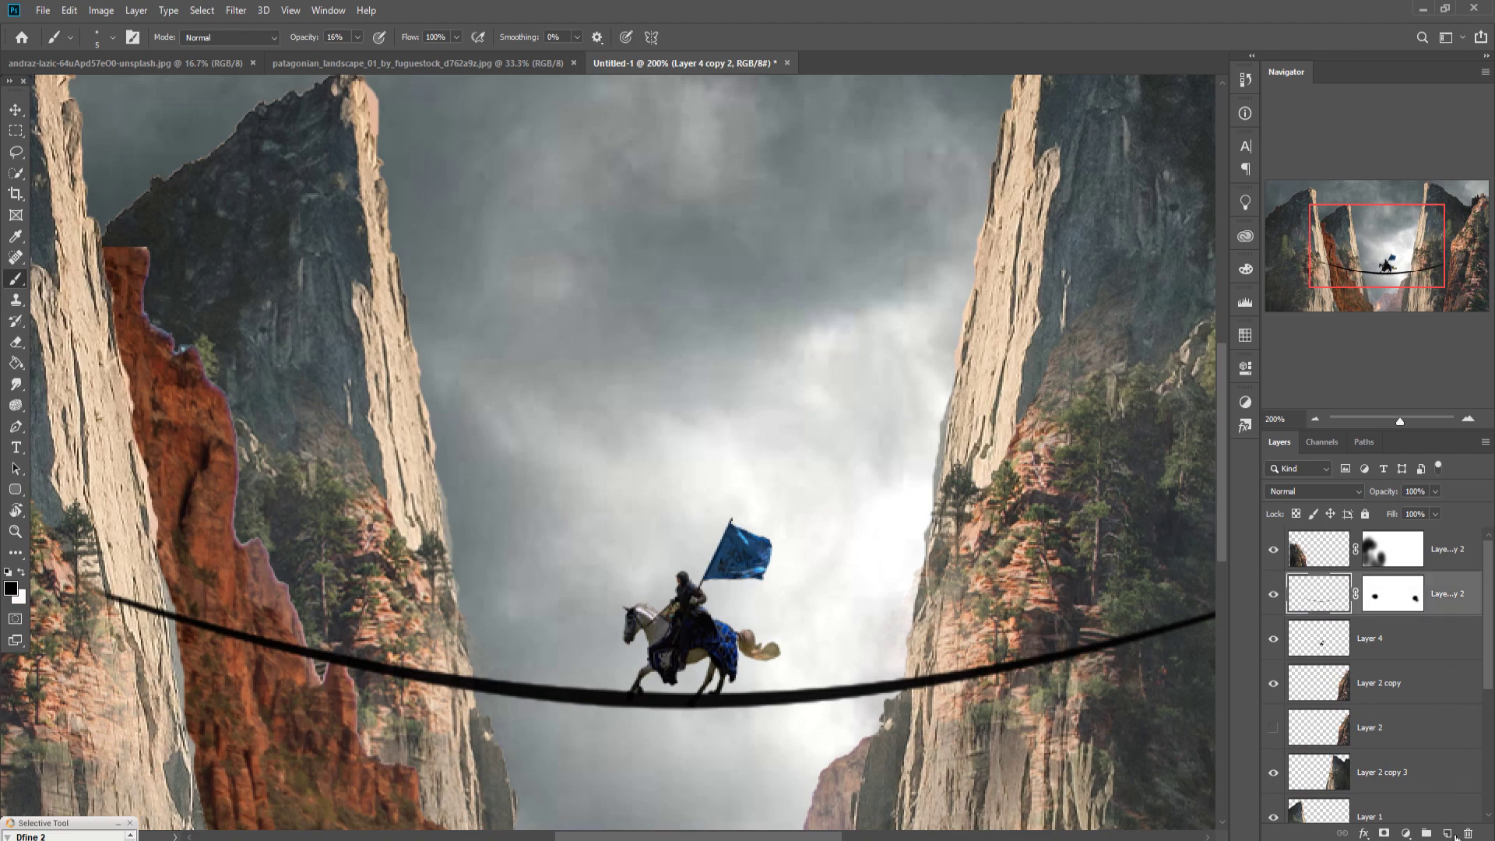
pyautogui.click(1447, 832)
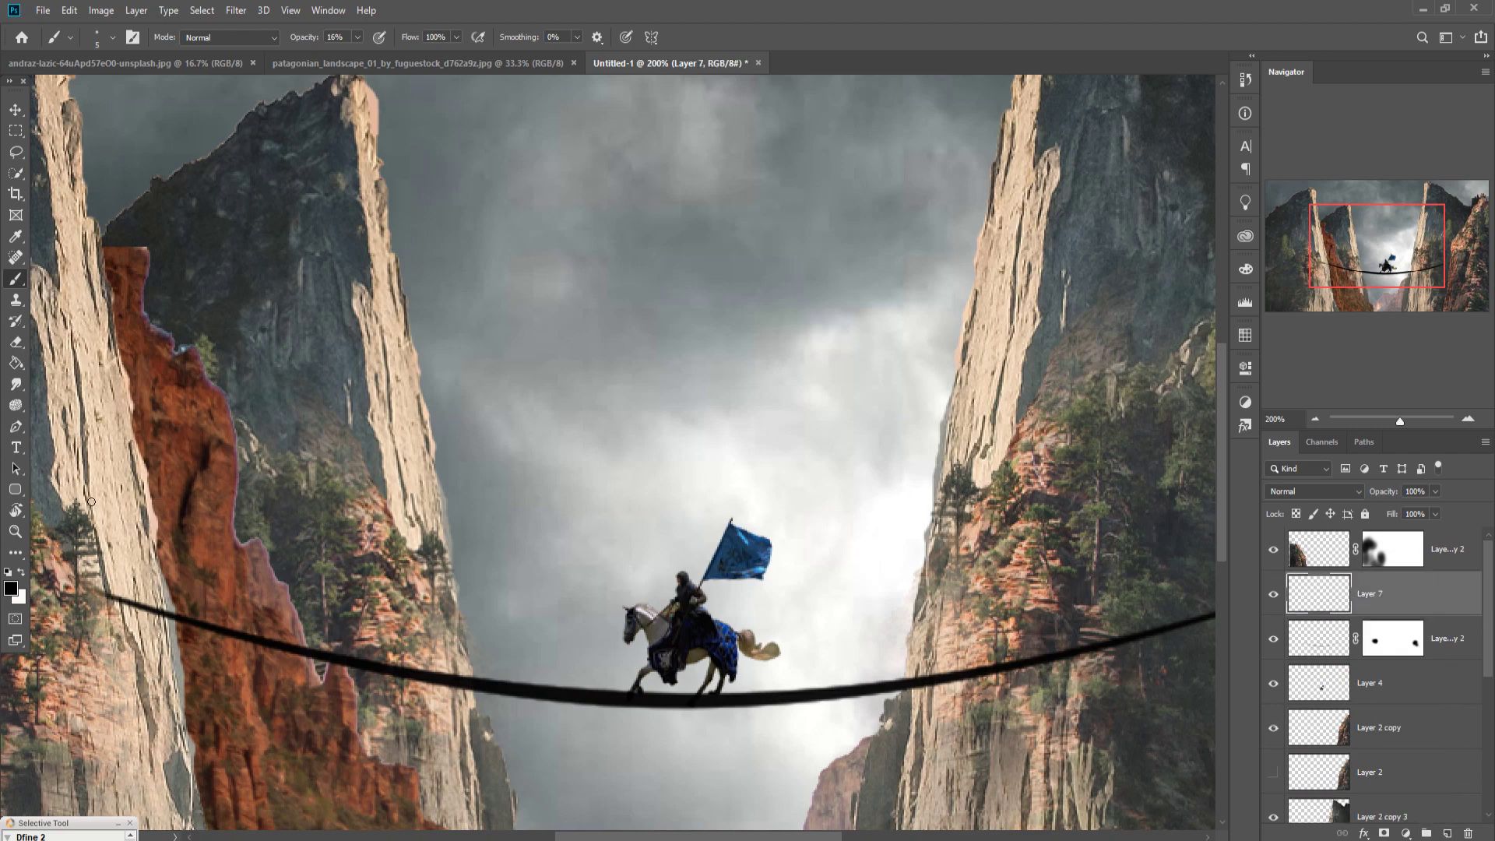
# Paint thin black strands dangling along the length of the rope, using the brush at 100% opacity
pyautogui.hotkey('ctrl', '-')
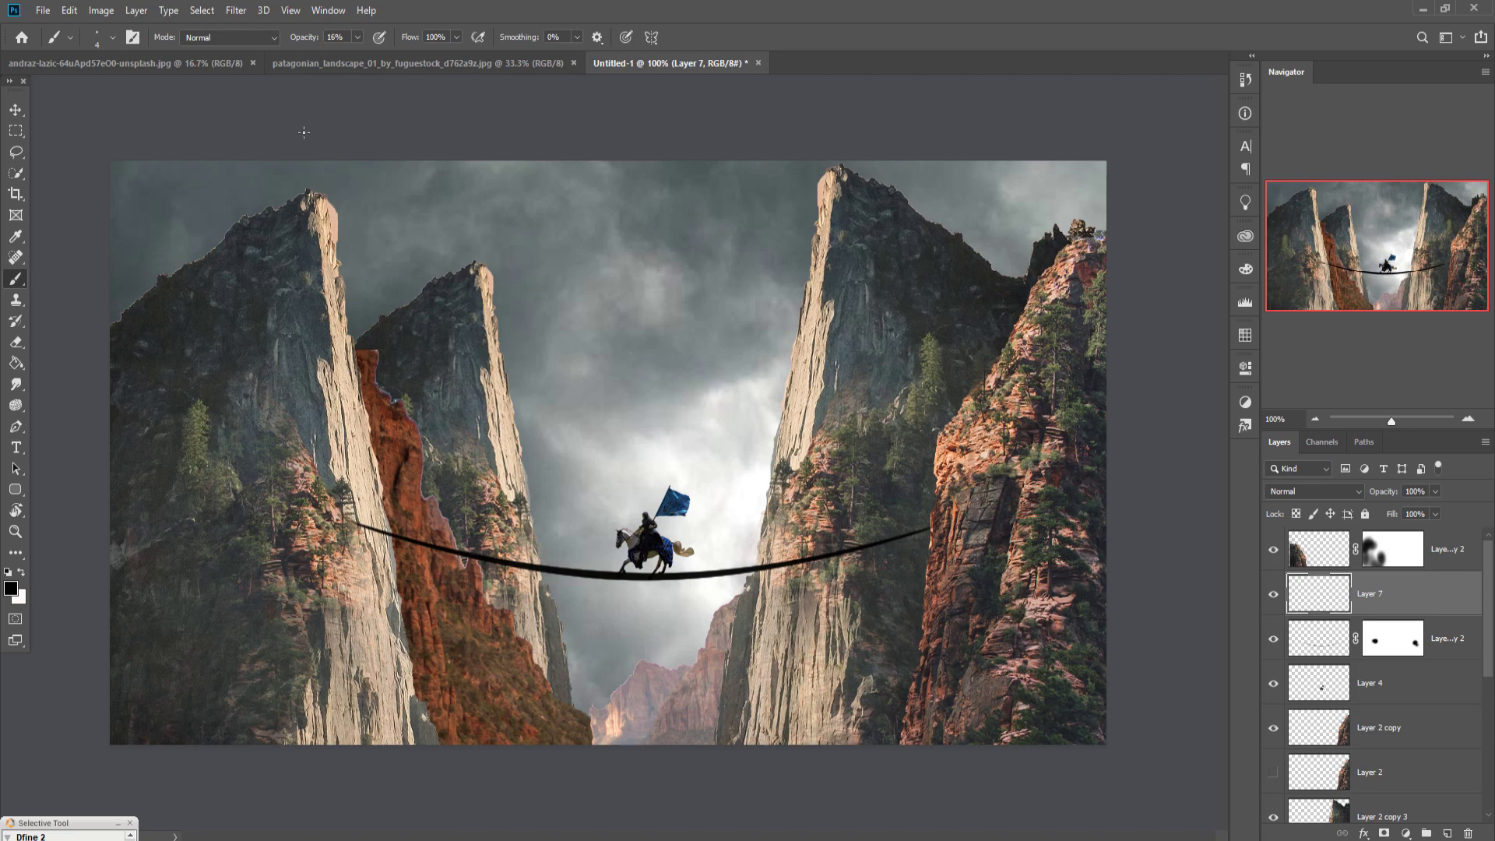
pyautogui.click(357, 37)
pyautogui.moveTo(356, 55); pyautogui.dragTo(417, 56)
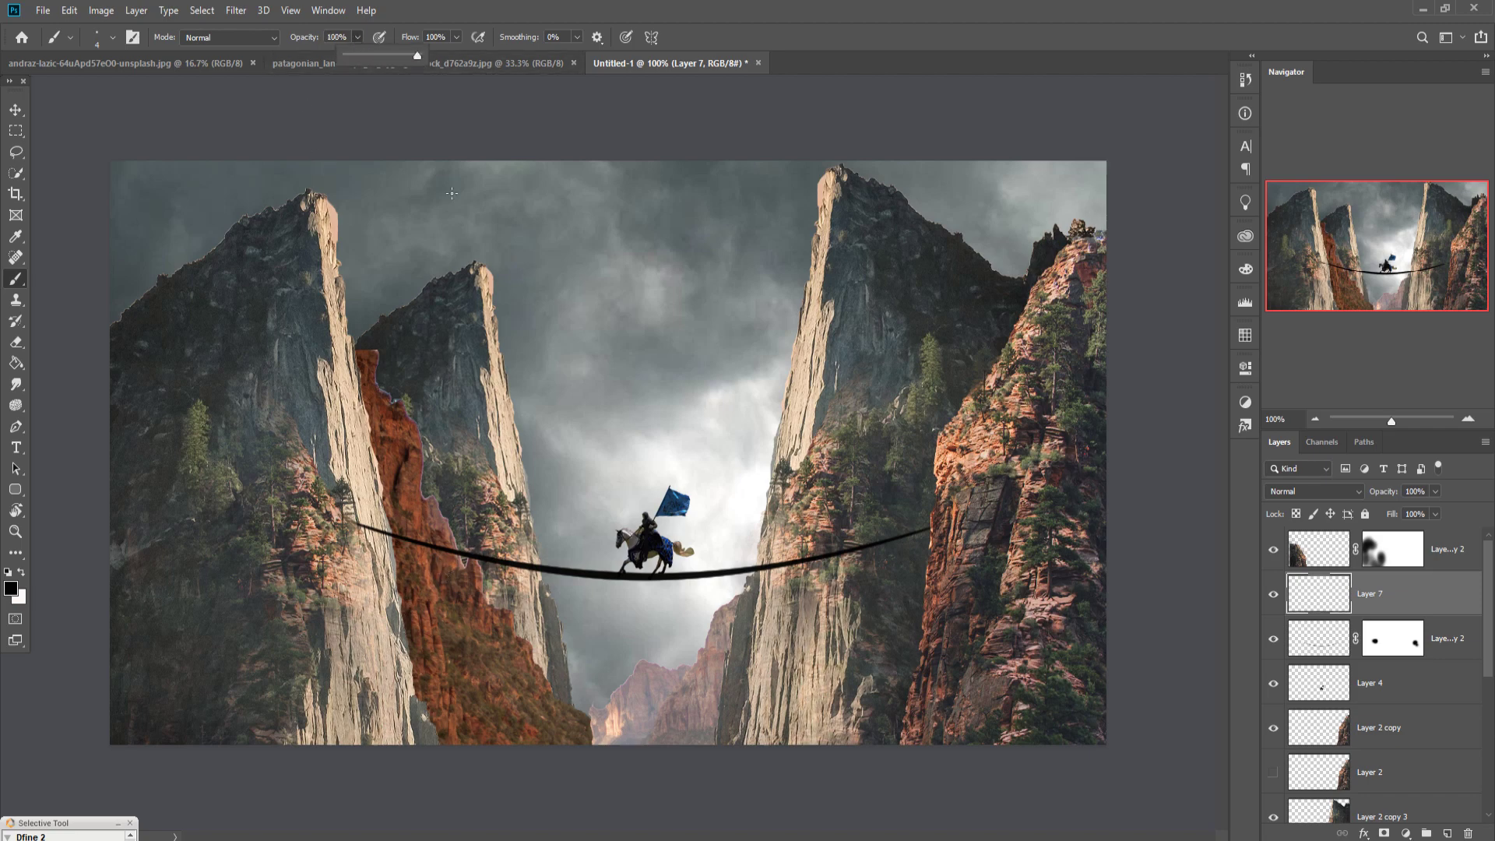
pyautogui.moveTo(405, 542); pyautogui.dragTo(410, 615)
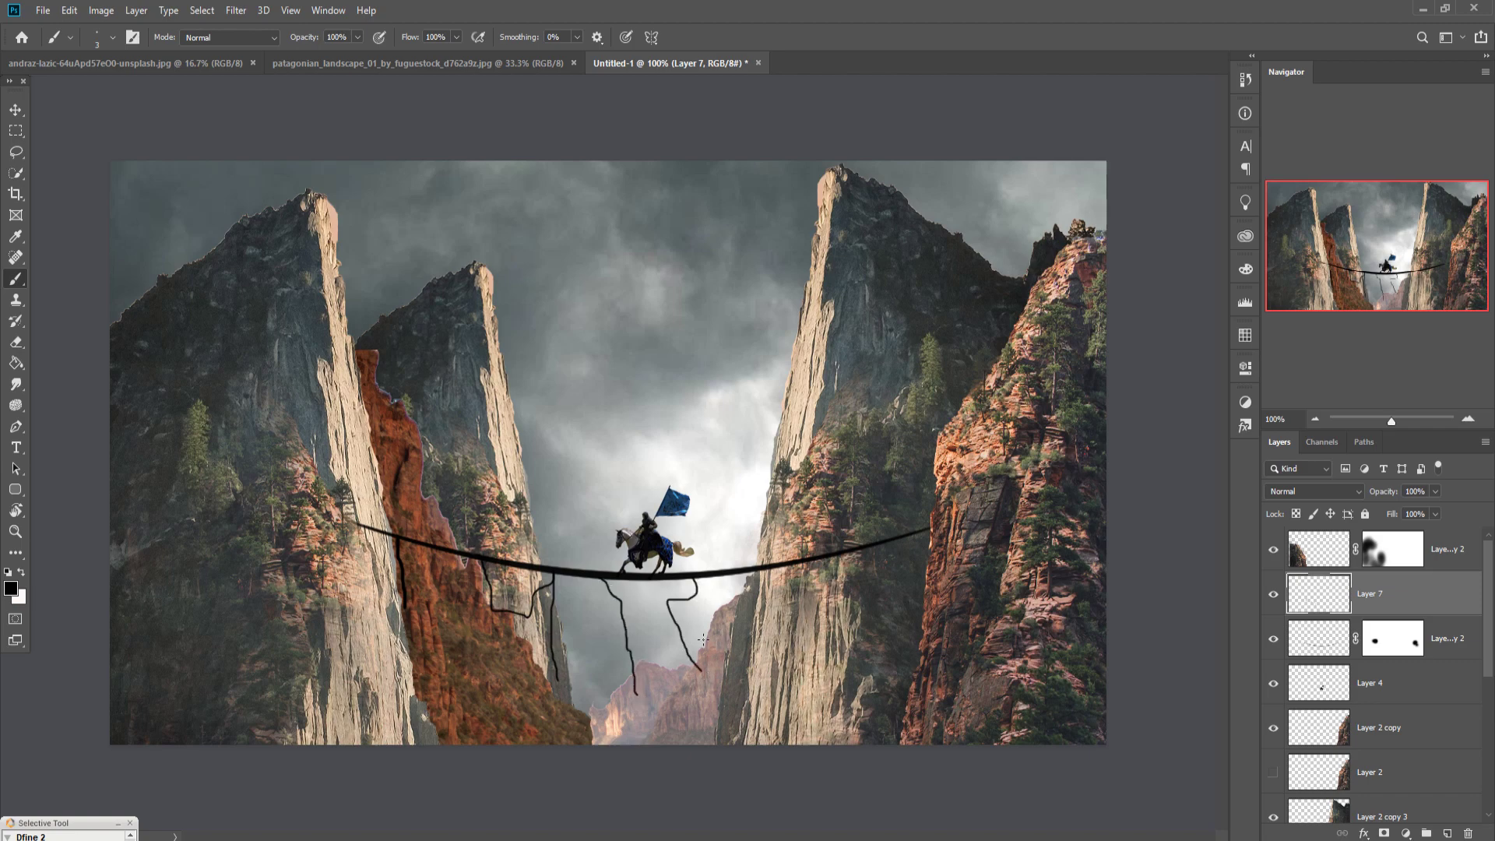
pyautogui.moveTo(690, 641); pyautogui.dragTo(734, 592)
# Duplicate the strands layer, Layer 7, together with the masked rope layer, Layer 4 copy 2
pyautogui.click(16, 110)
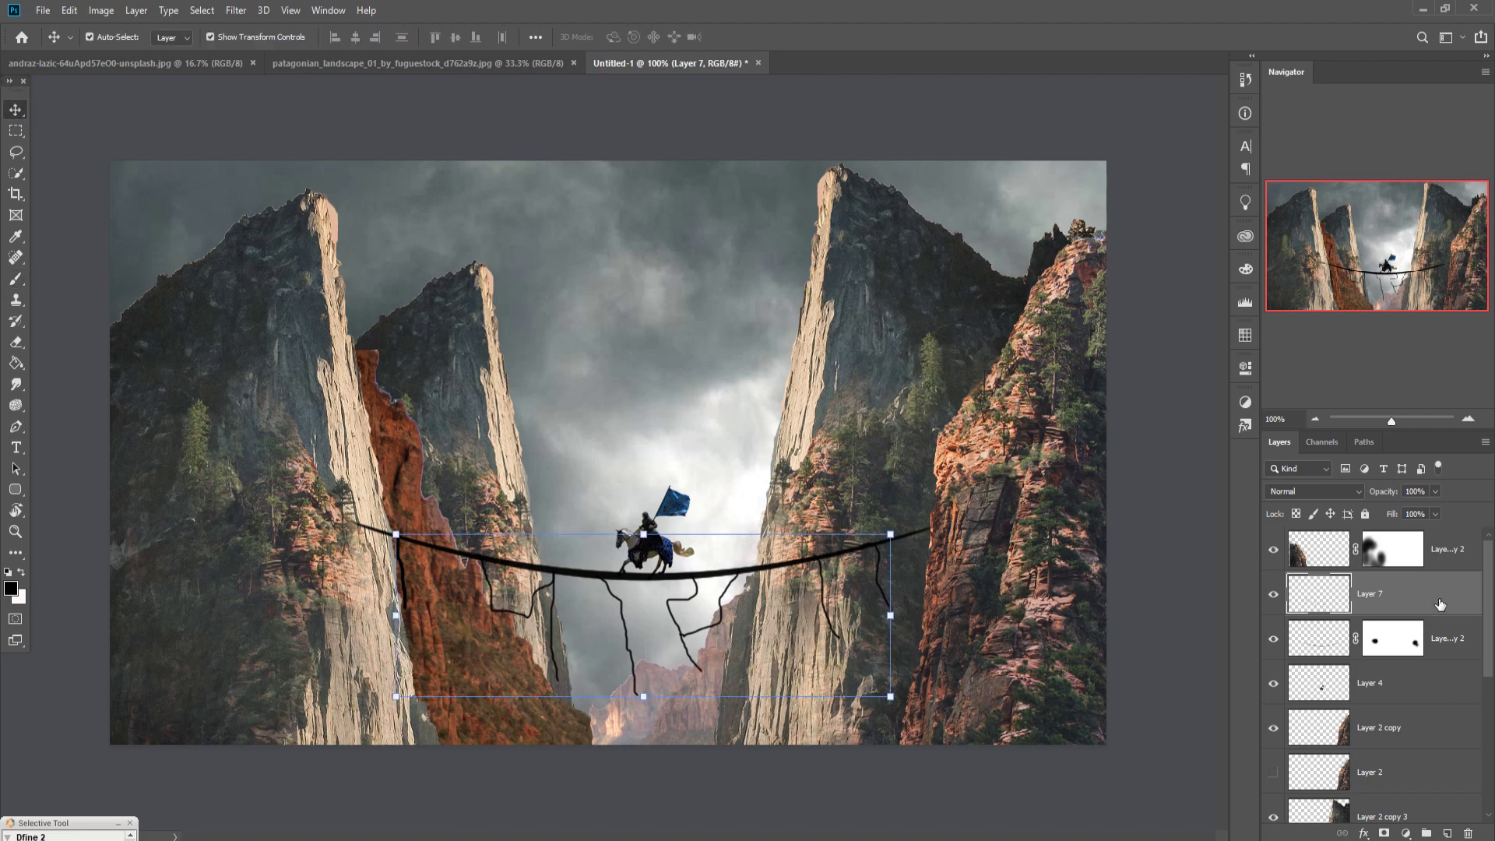
pyautogui.keyDown('ctrl'); pyautogui.click(1449, 632); pyautogui.keyUp('ctrl')
pyautogui.rightClick(1442, 600)
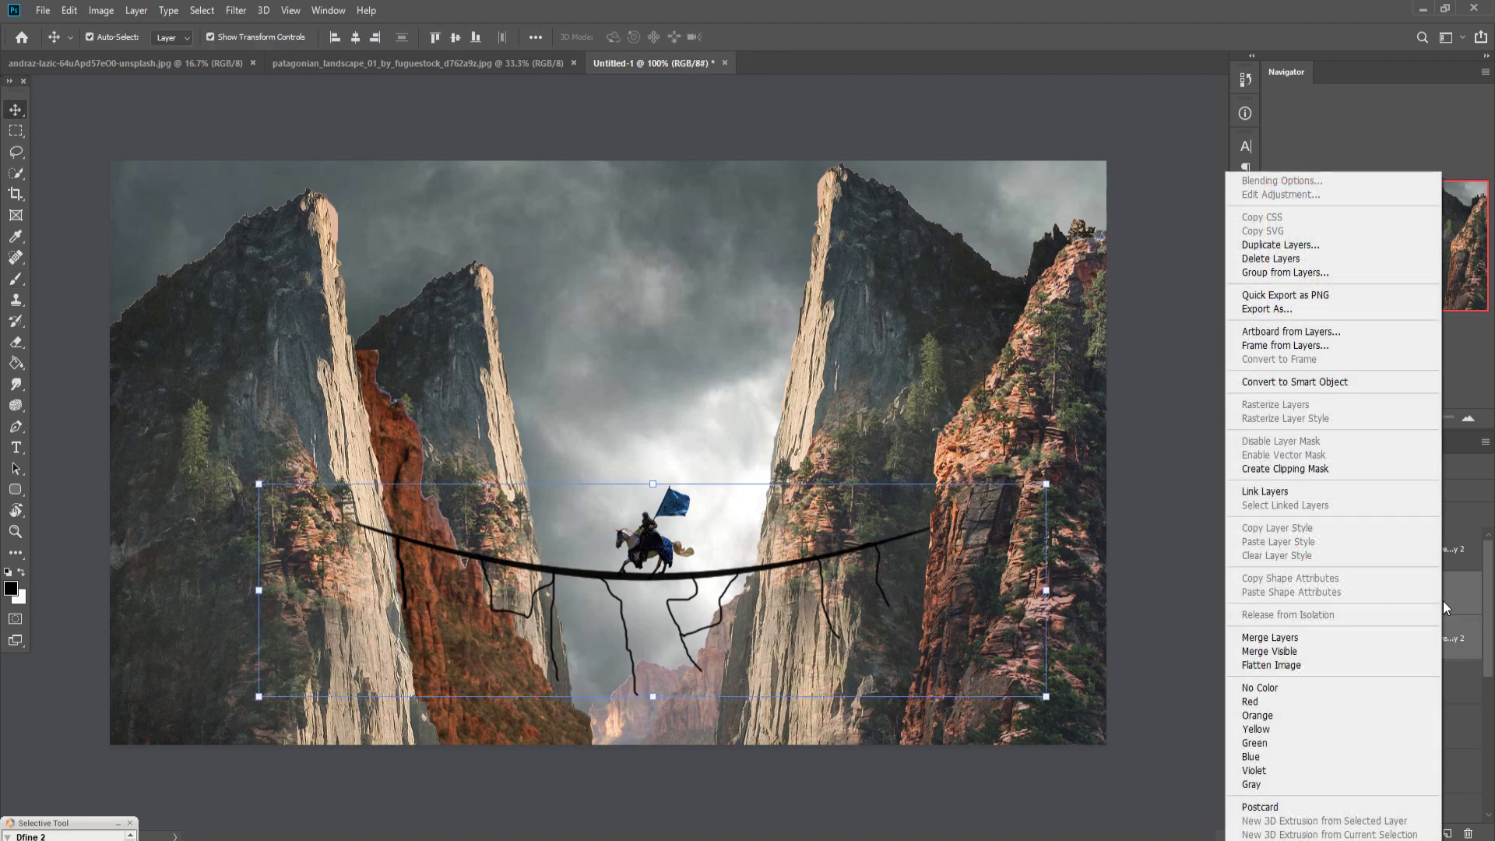
pyautogui.click(1277, 244)
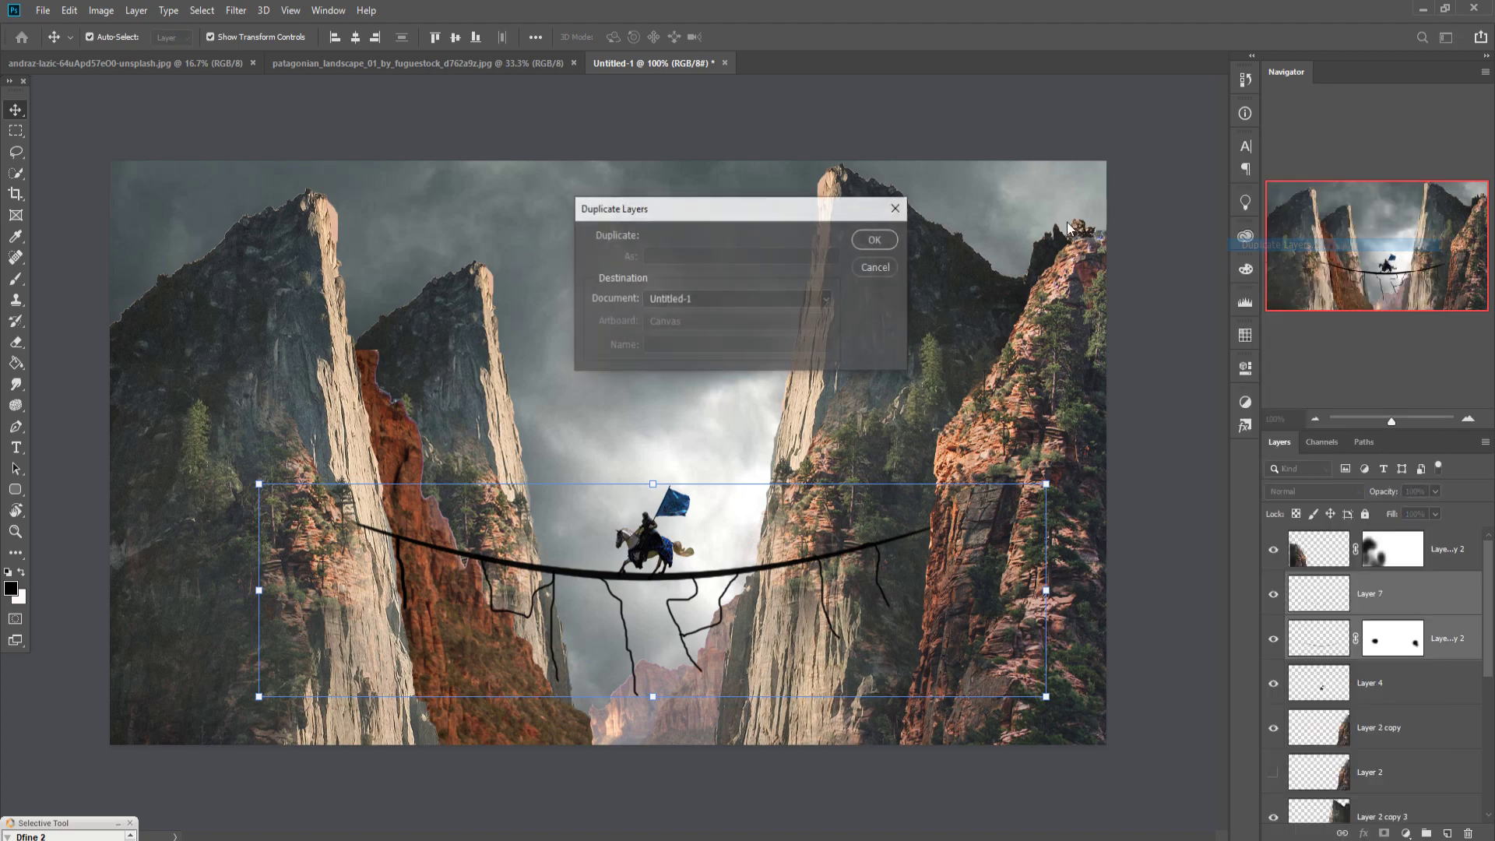
pyautogui.click(877, 243)
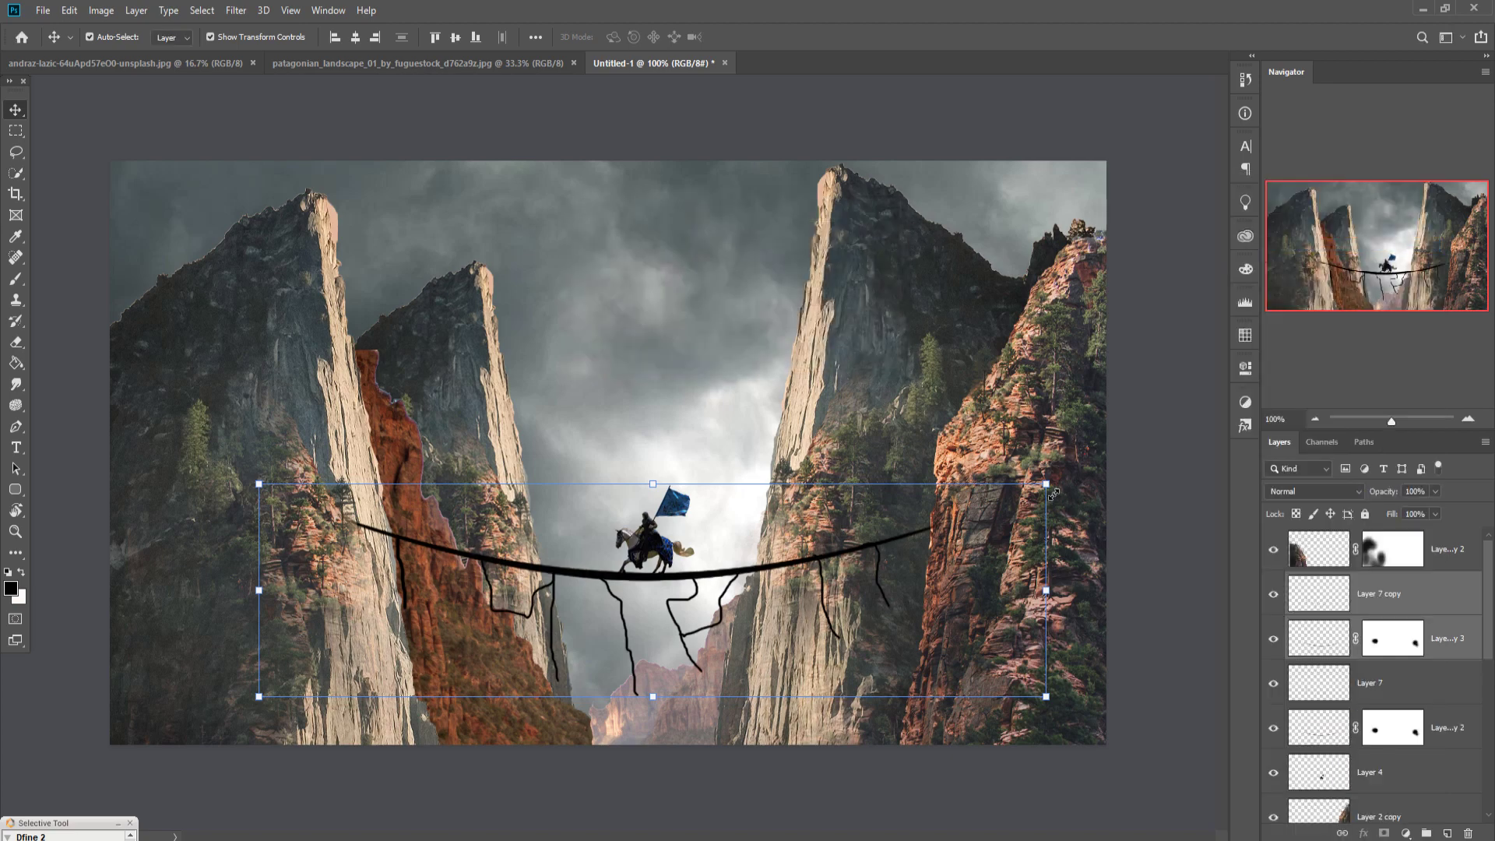
# Shrink the duplicated rope and strands, place them high between the cliffs above the knight, and merge the two copies into one layer
pyautogui.moveTo(1053, 493); pyautogui.dragTo(1005, 497)
pyautogui.moveTo(629, 589); pyautogui.dragTo(640, 347)
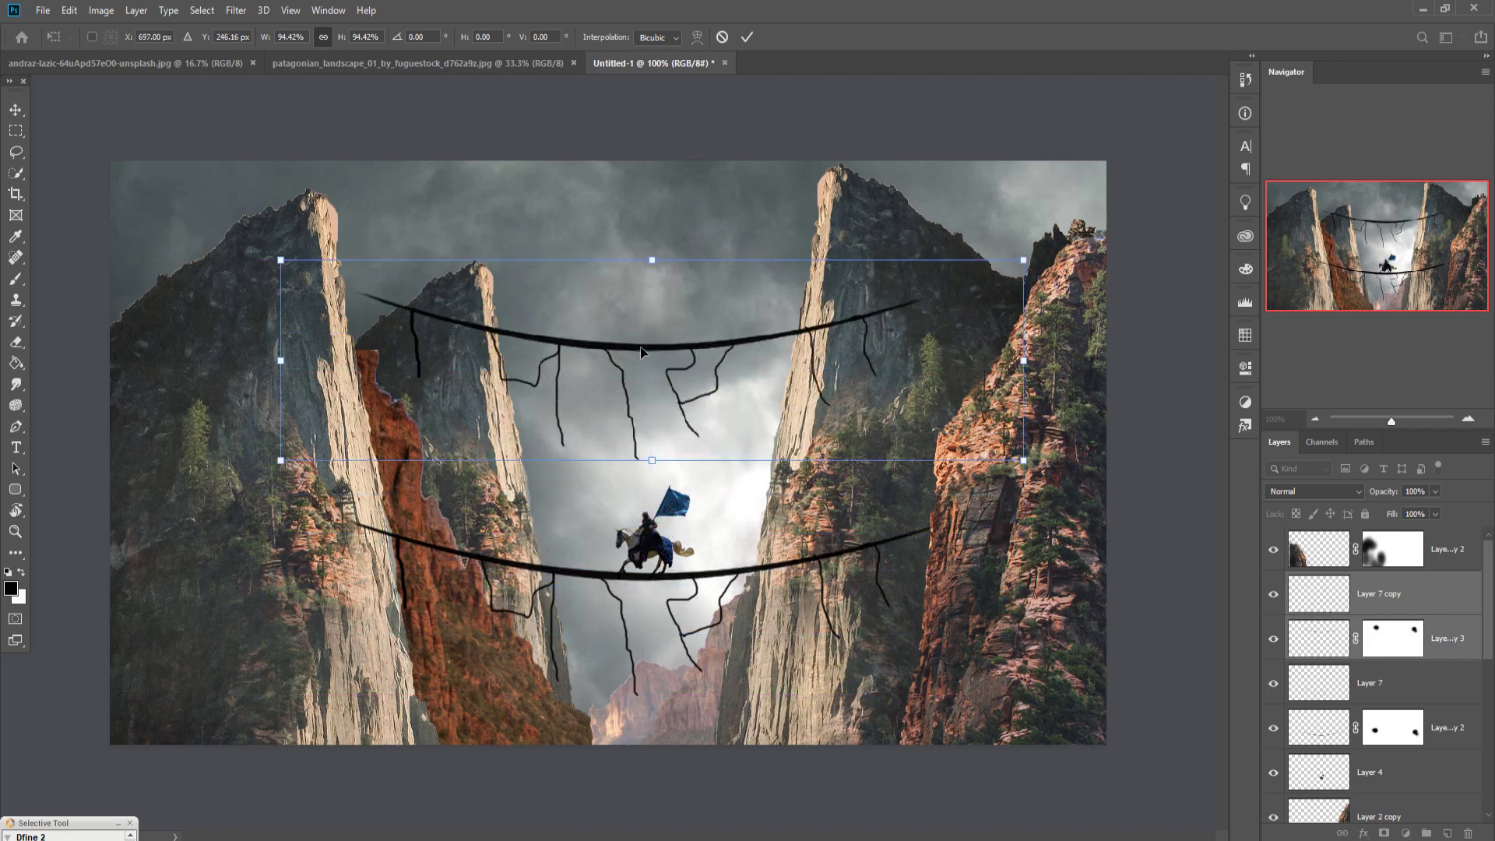
pyautogui.hotkey('shift', 'Down')
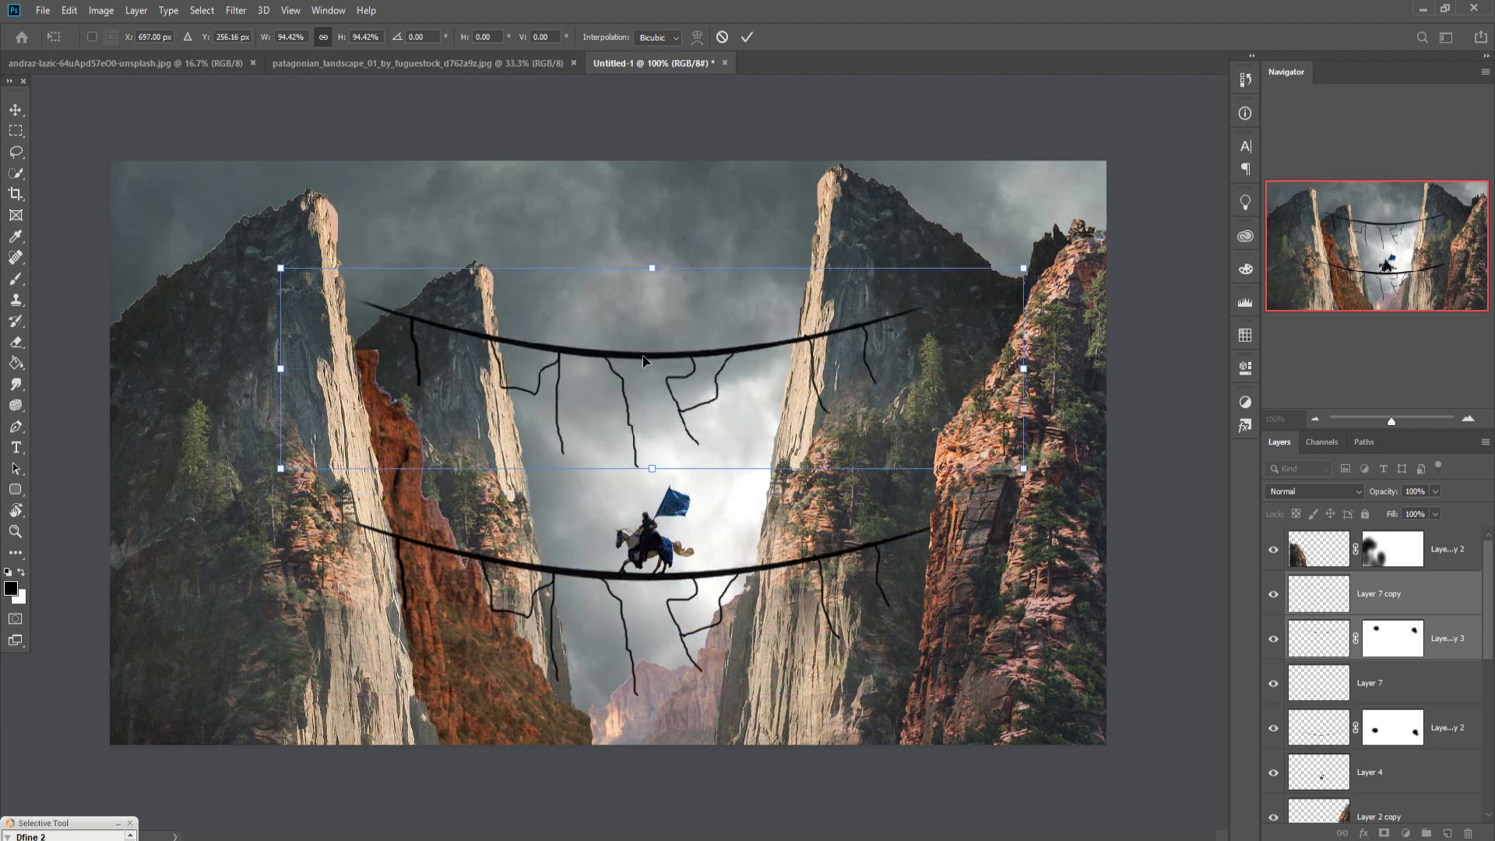
pyautogui.moveTo(1024, 270); pyautogui.dragTo(842, 341)
pyautogui.moveTo(597, 390); pyautogui.dragTo(702, 364)
pyautogui.click(753, 36)
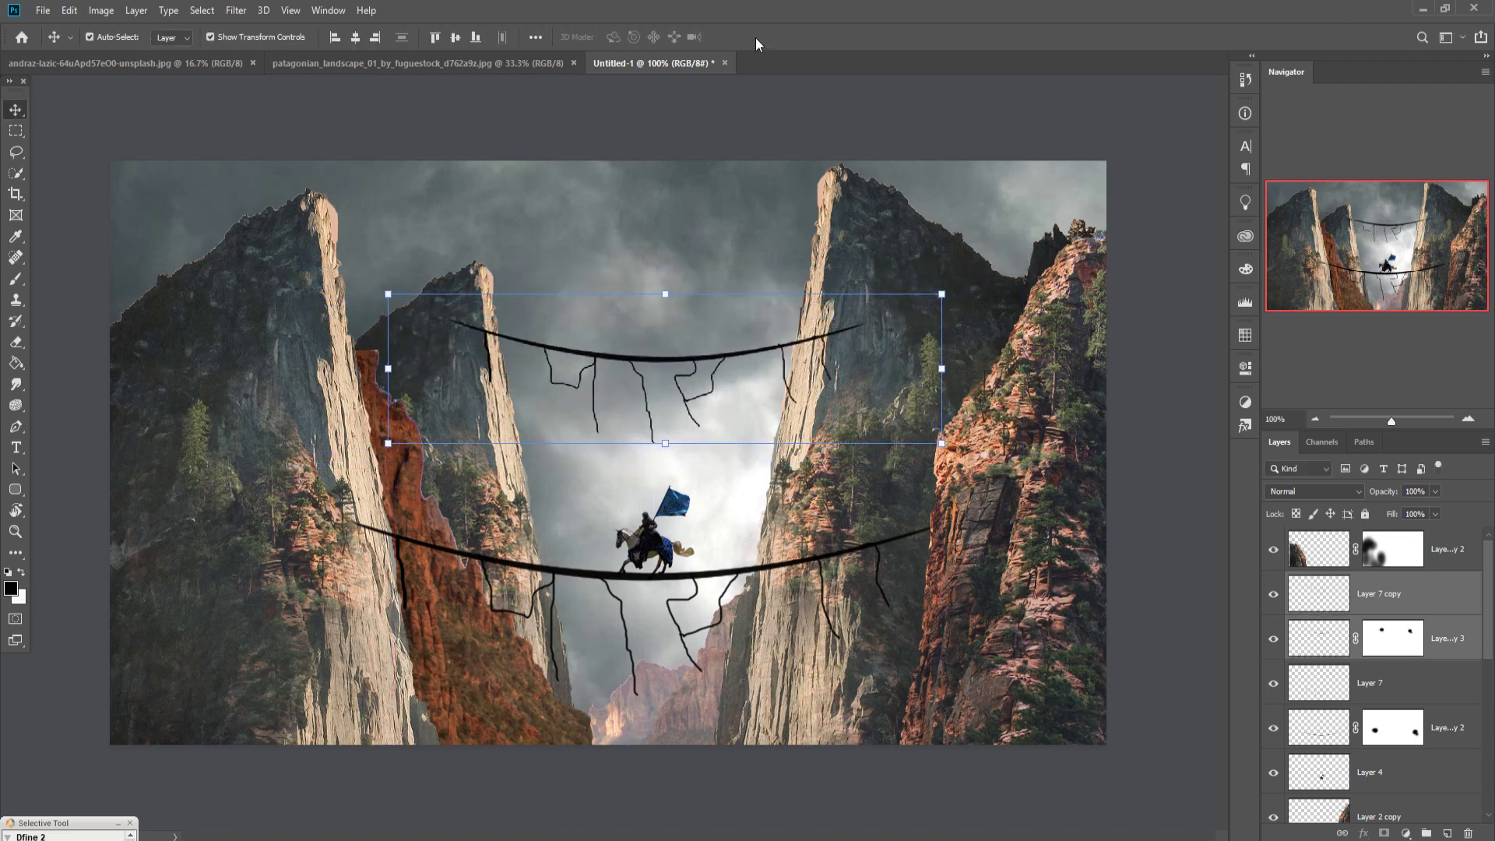
pyautogui.rightClick(1434, 599)
pyautogui.click(1329, 636)
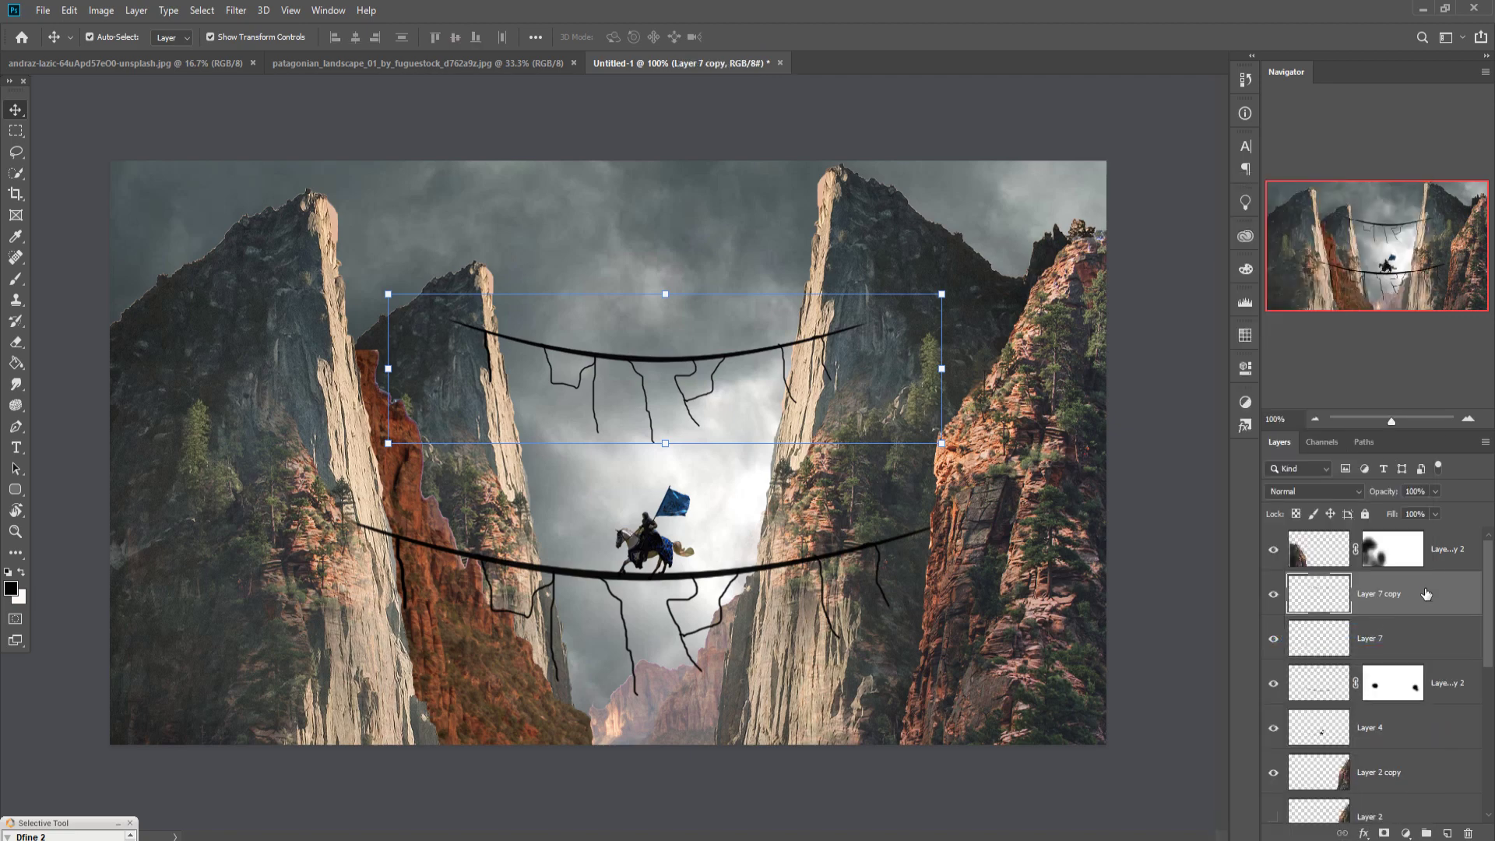